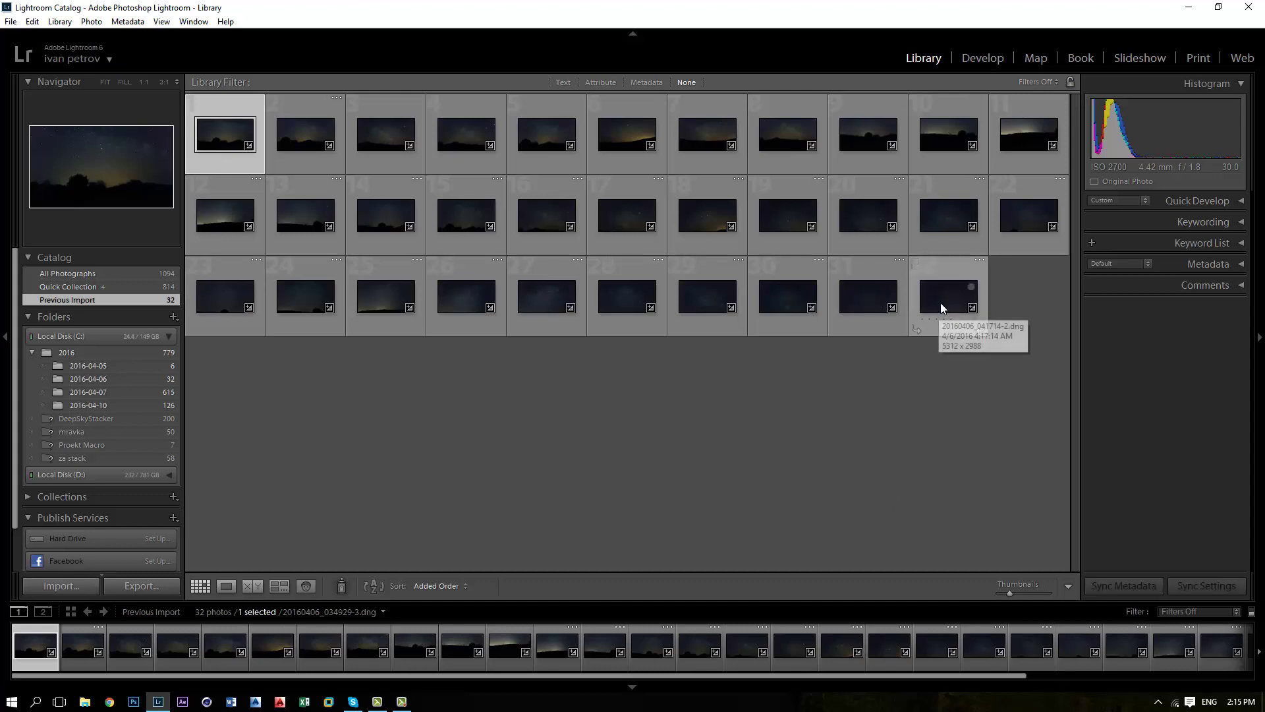
Select all 32 night-sky photos of the previous import and merge them into a panorama with the Cylindrical projection
key("ctrl+a")
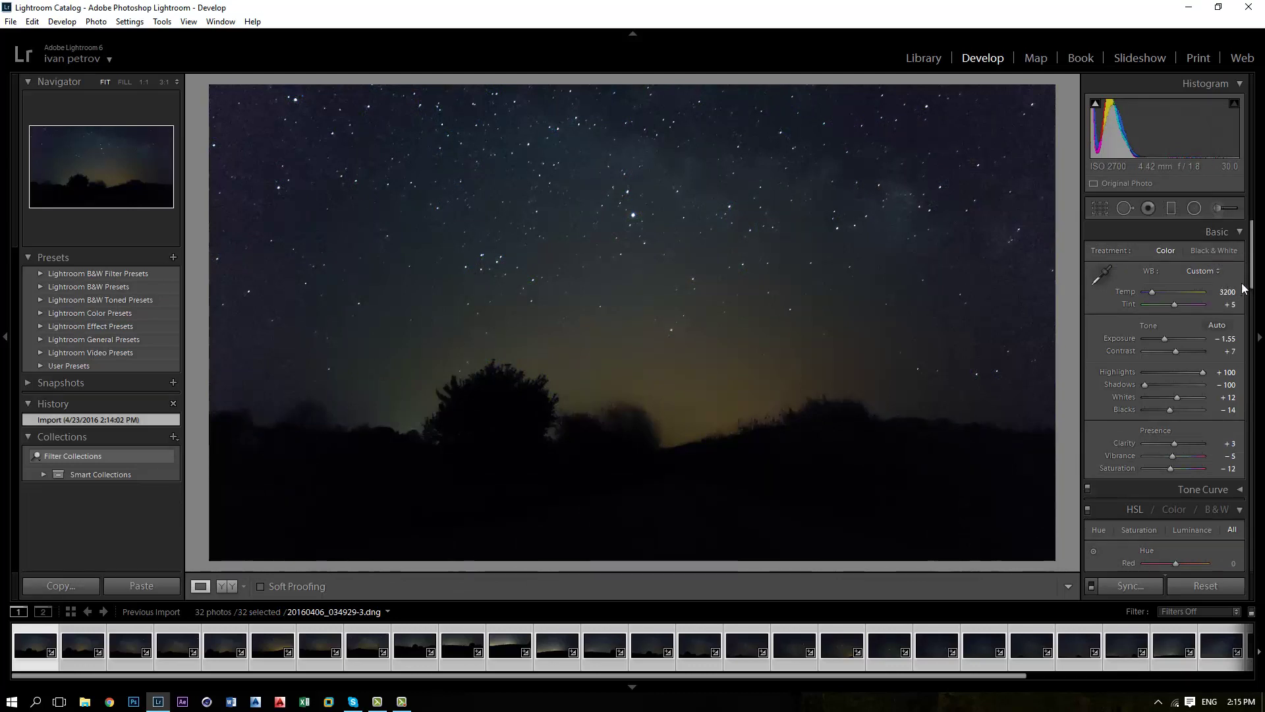
mouse_move(1252, 283)
left_mouse_down()
mouse_move(1257, 563)
mouse_move(1252, 280)
left_mouse_up()
left_click(930, 59)
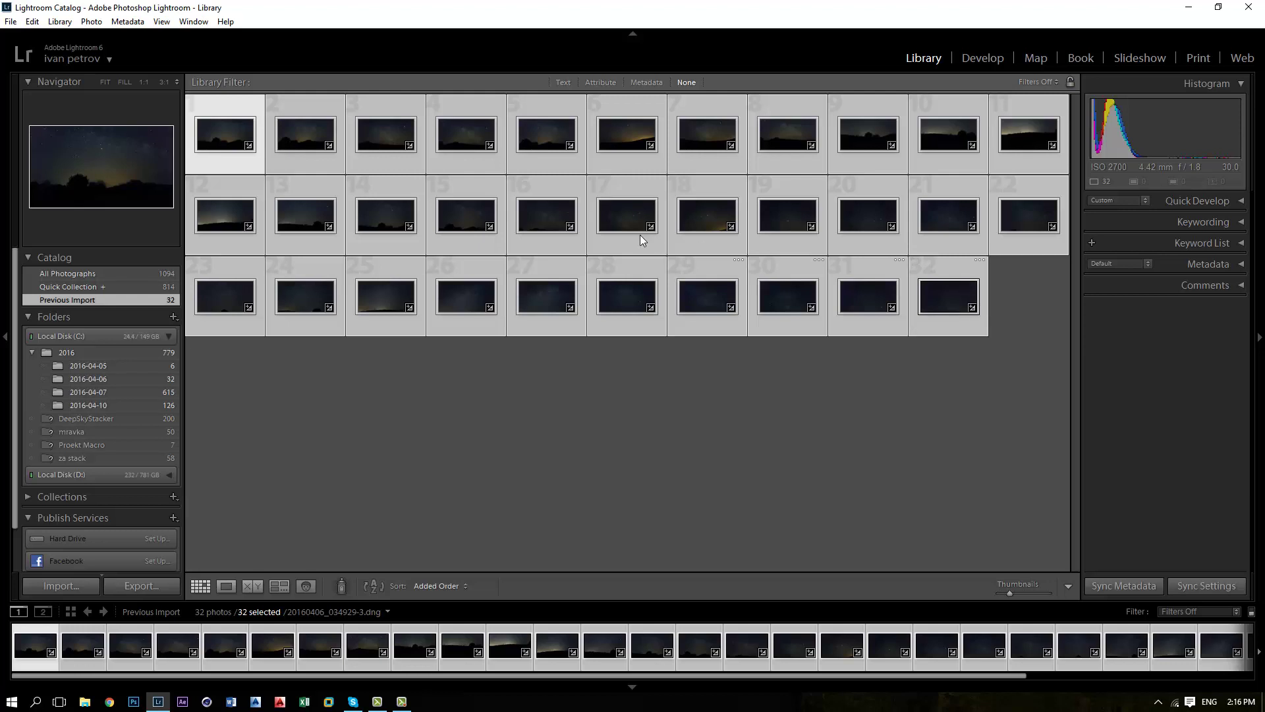
right_click(621, 228)
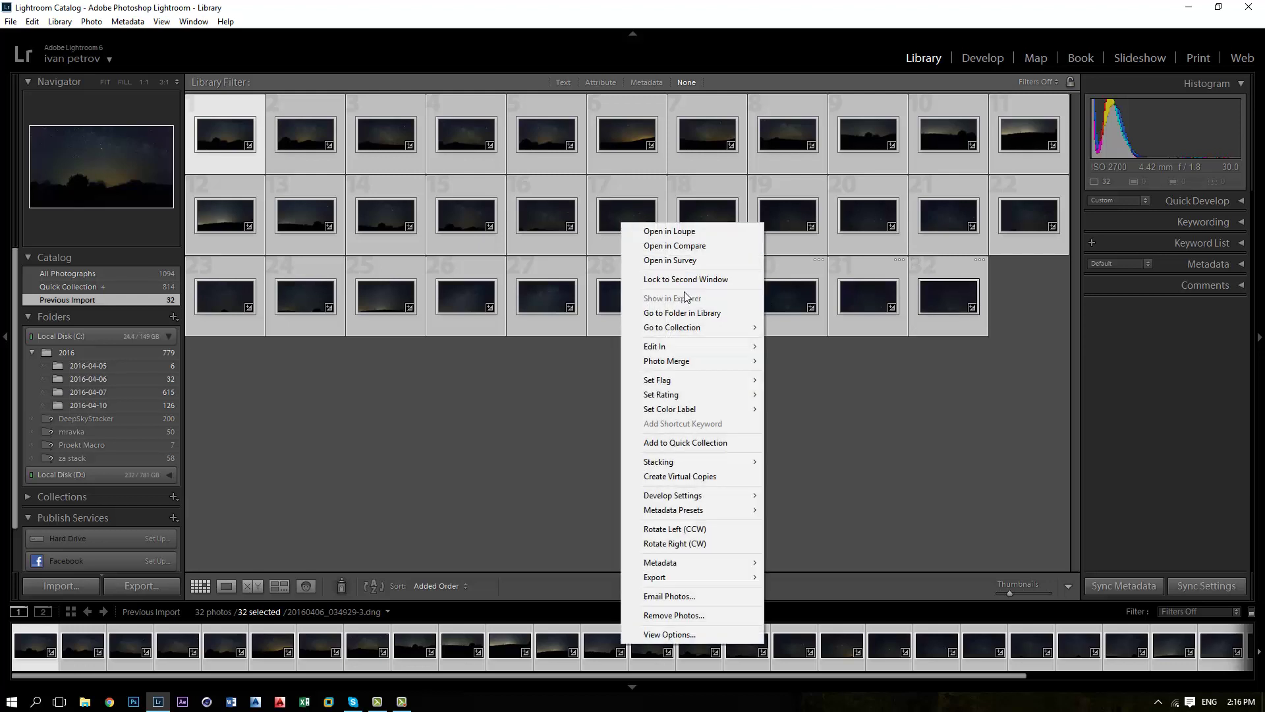
mouse_move(697, 366)
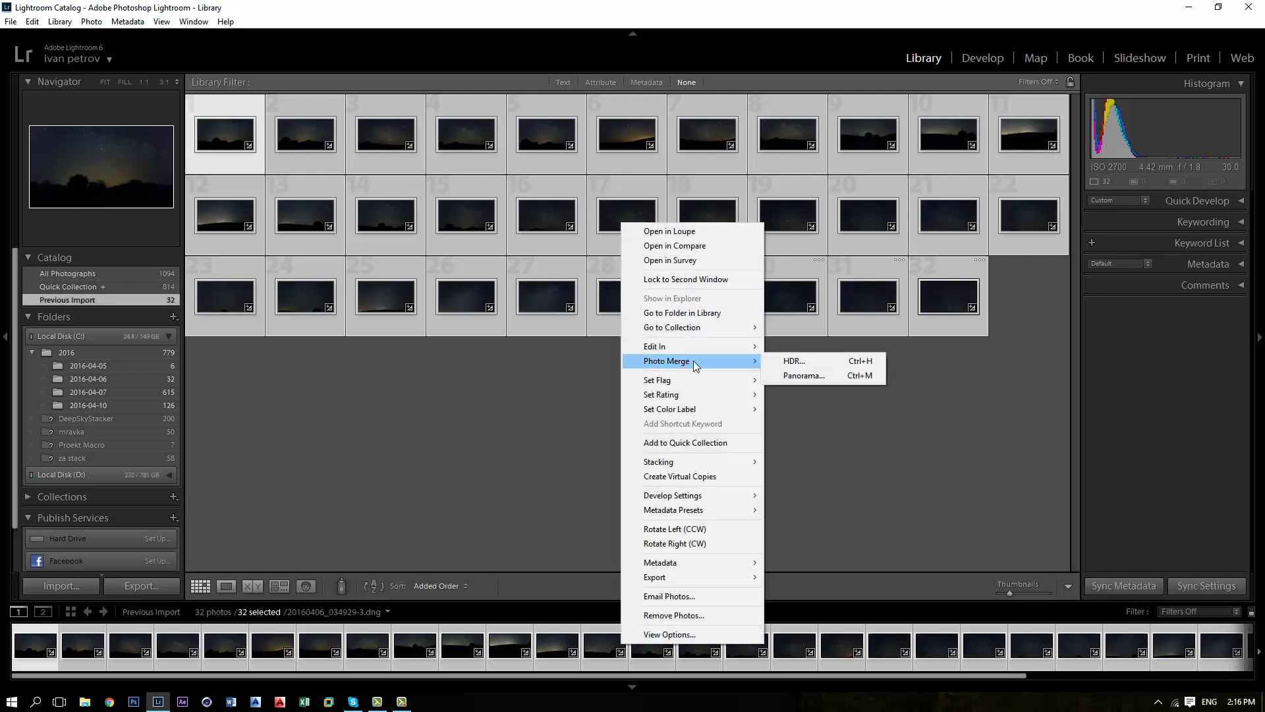
left_click(806, 375)
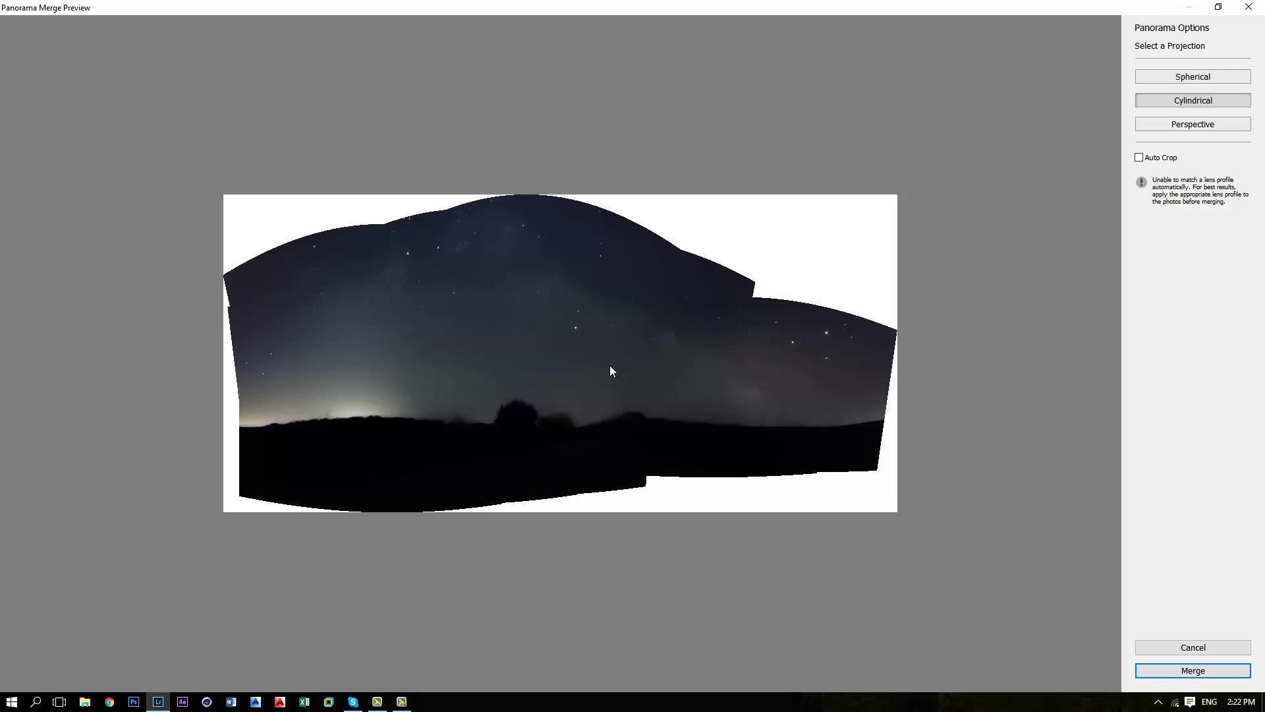
left_click(1198, 673)
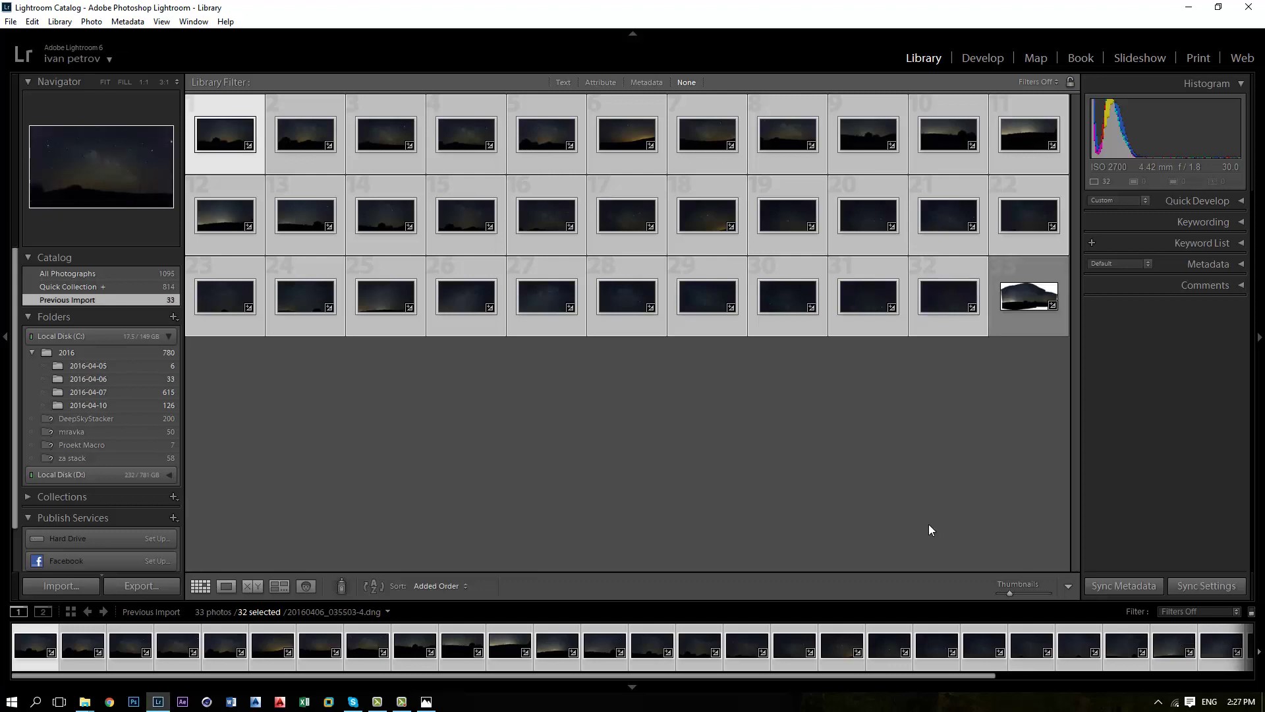
Open the merged panorama and export it in DNG format to the ioio subfolder on the Desktop
left_click(1032, 307)
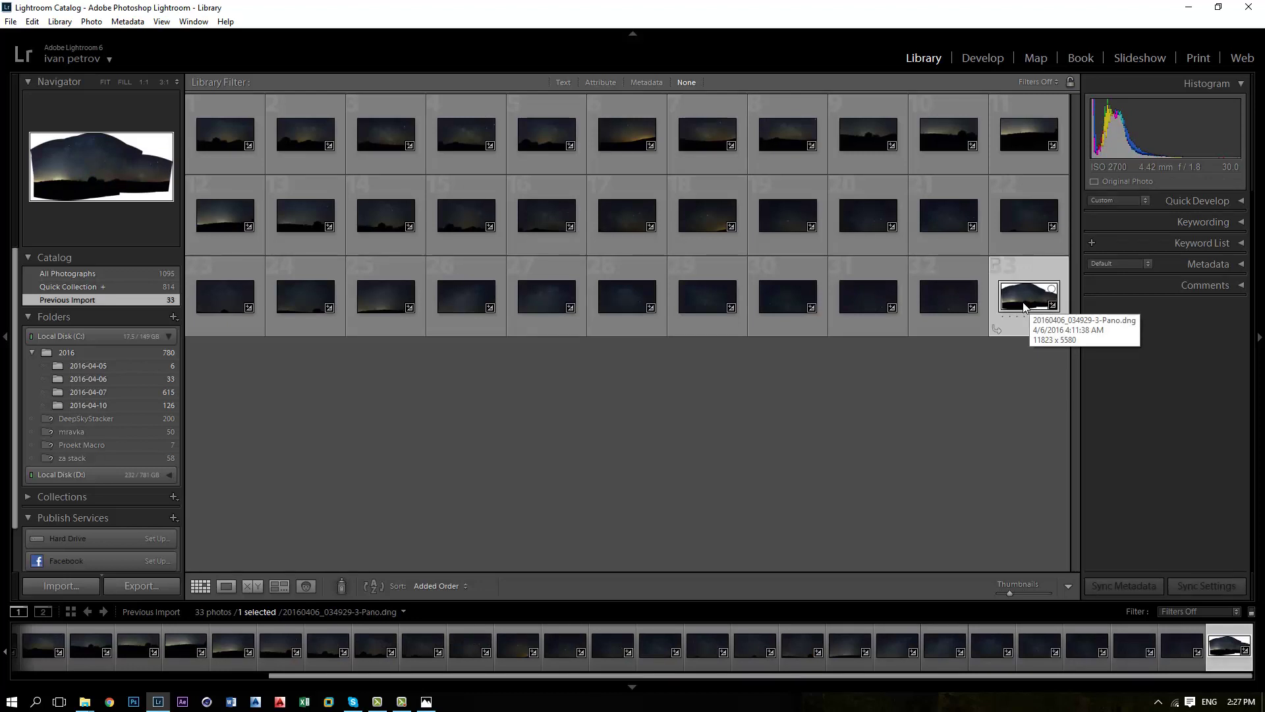
double_click(1023, 306)
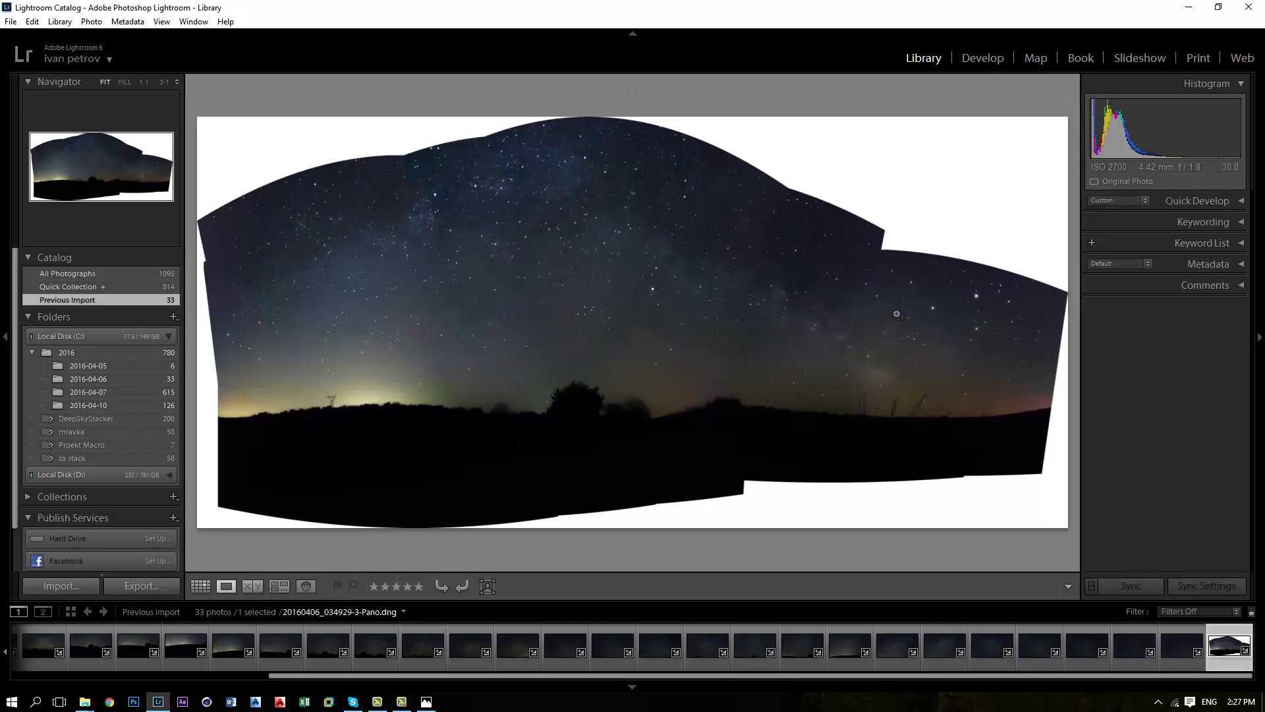
left_click(143, 586)
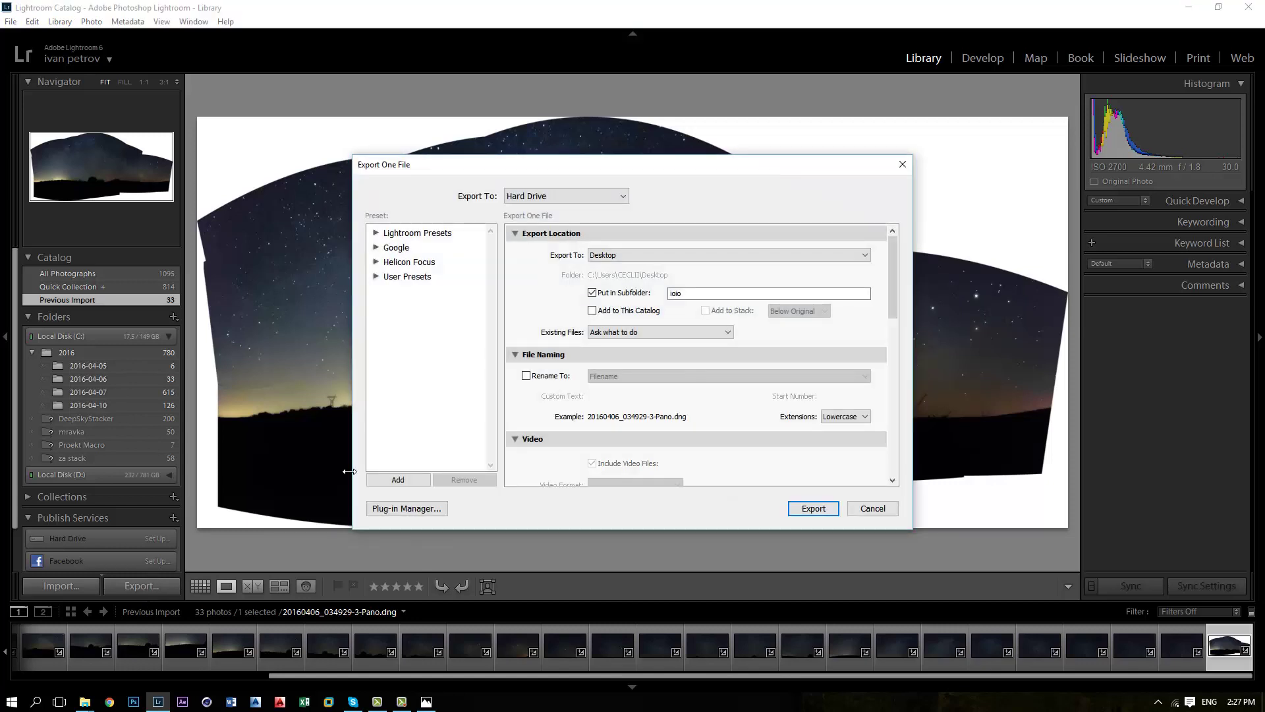
scroll(631, 417, "down", 10)
scroll(730, 385, "up", 10)
scroll(731, 389, "down", 10)
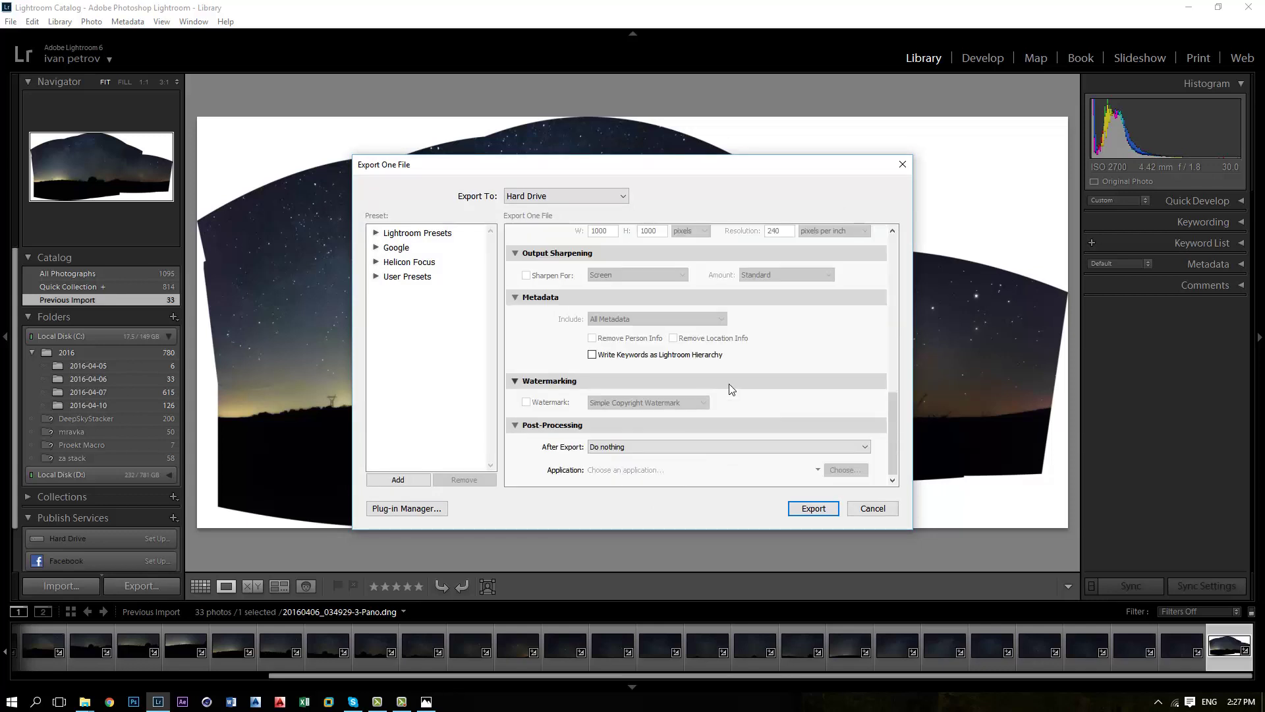
scroll(729, 384, "up", 6)
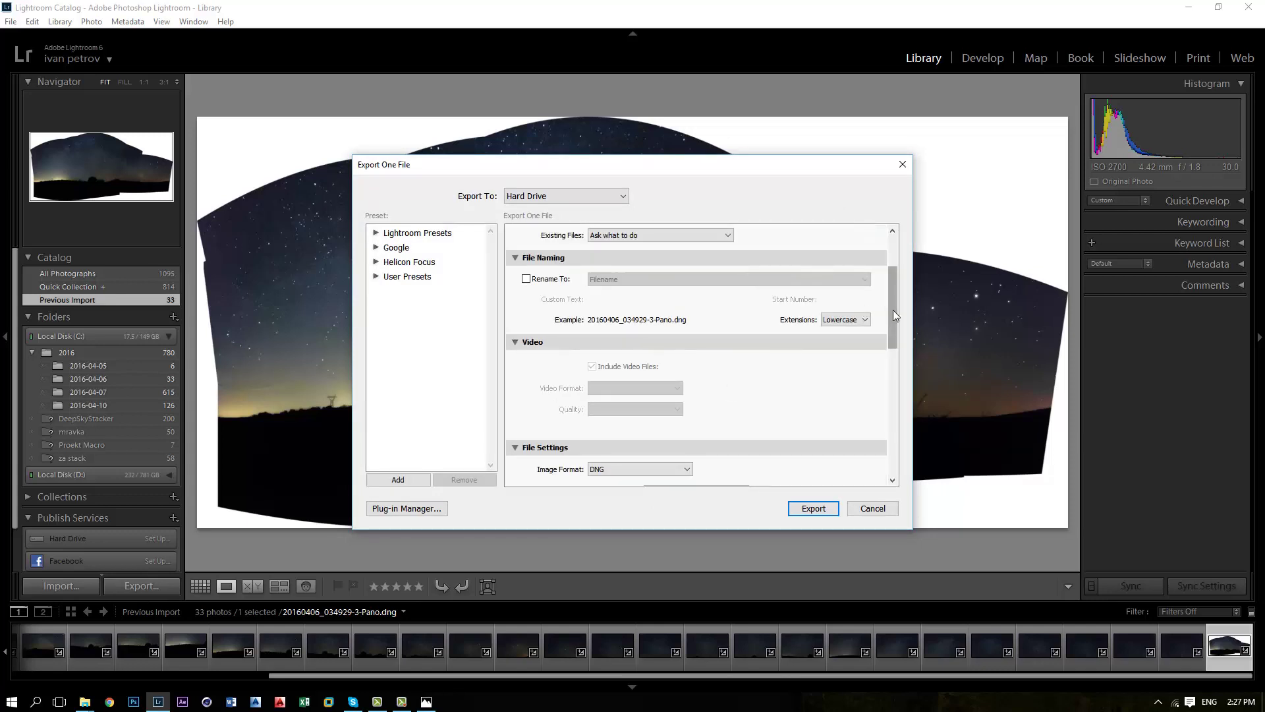
left_click_drag(894, 315, 891, 383)
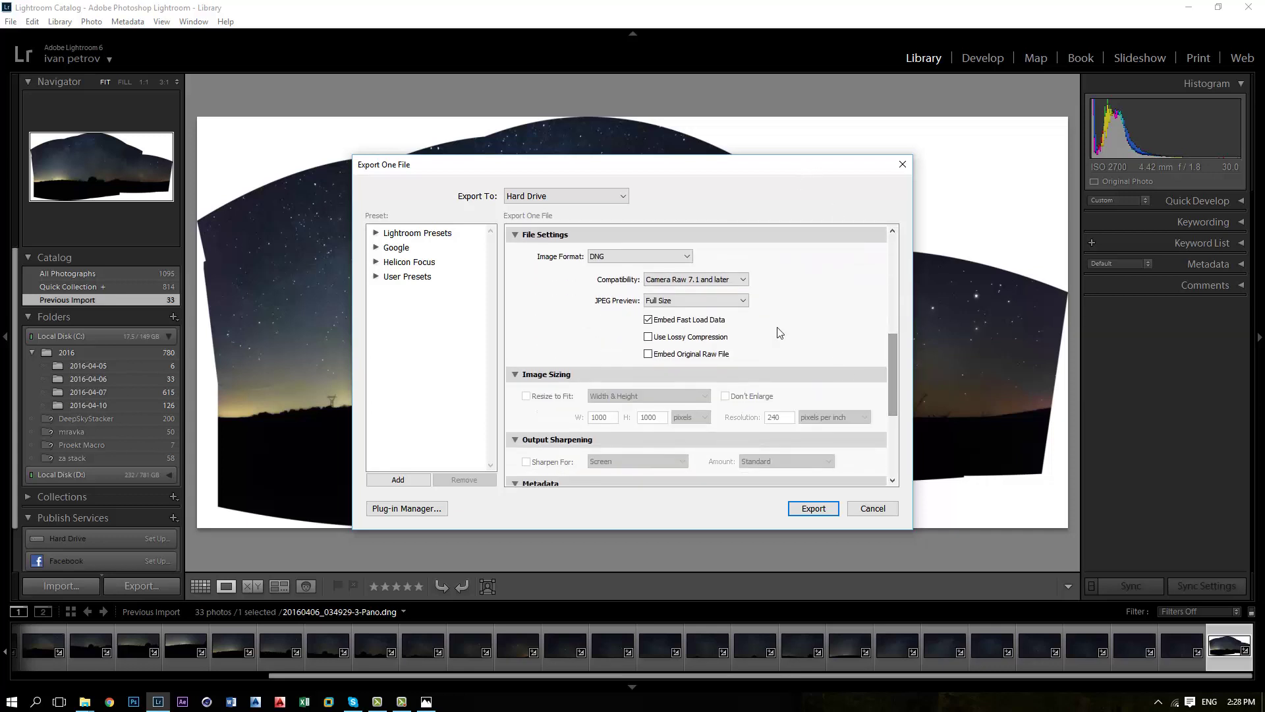
left_click(685, 261)
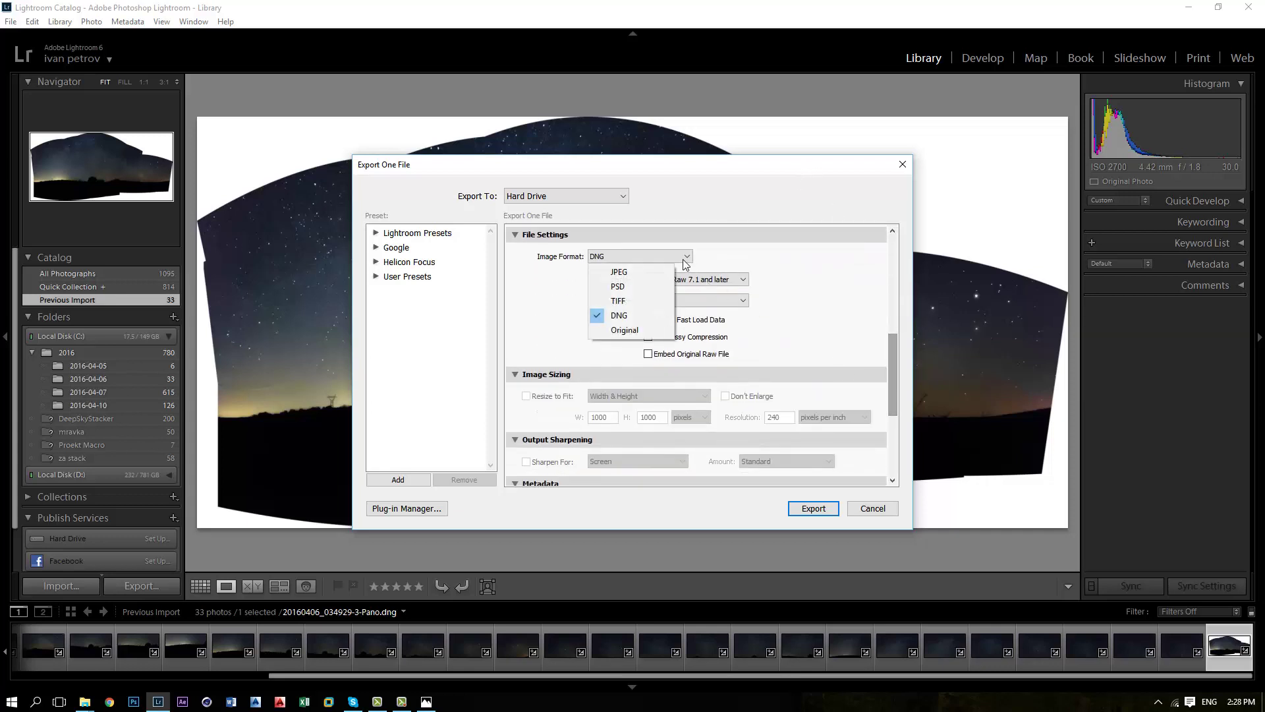
left_click(638, 316)
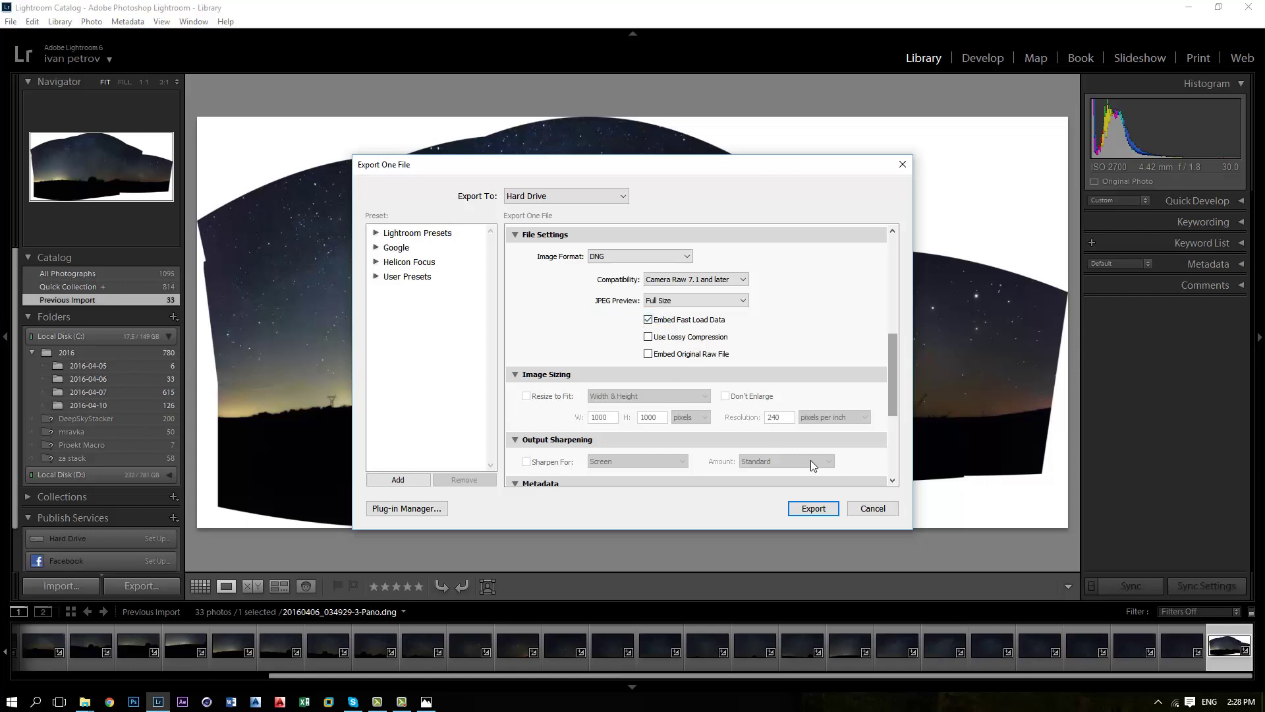
left_click(812, 508)
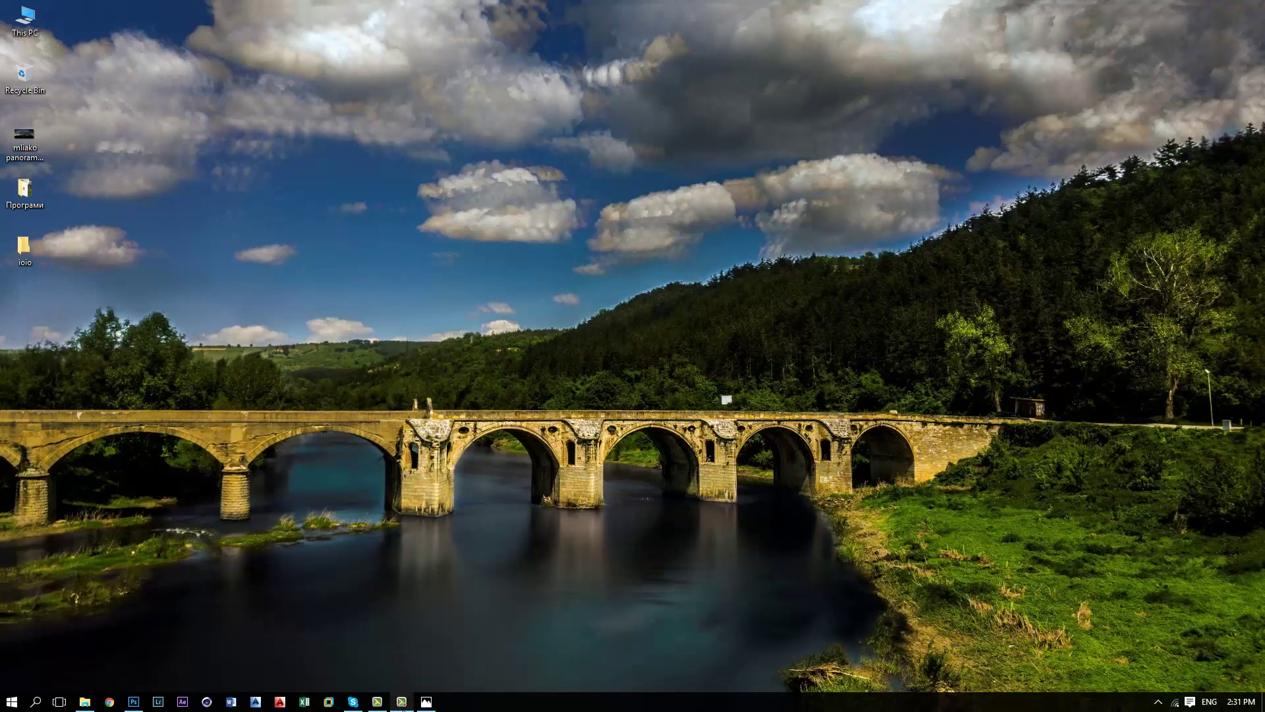
Open 20160406_035708-Pano from the pano mp folder in Camera Raw
mouse_move(426, 702)
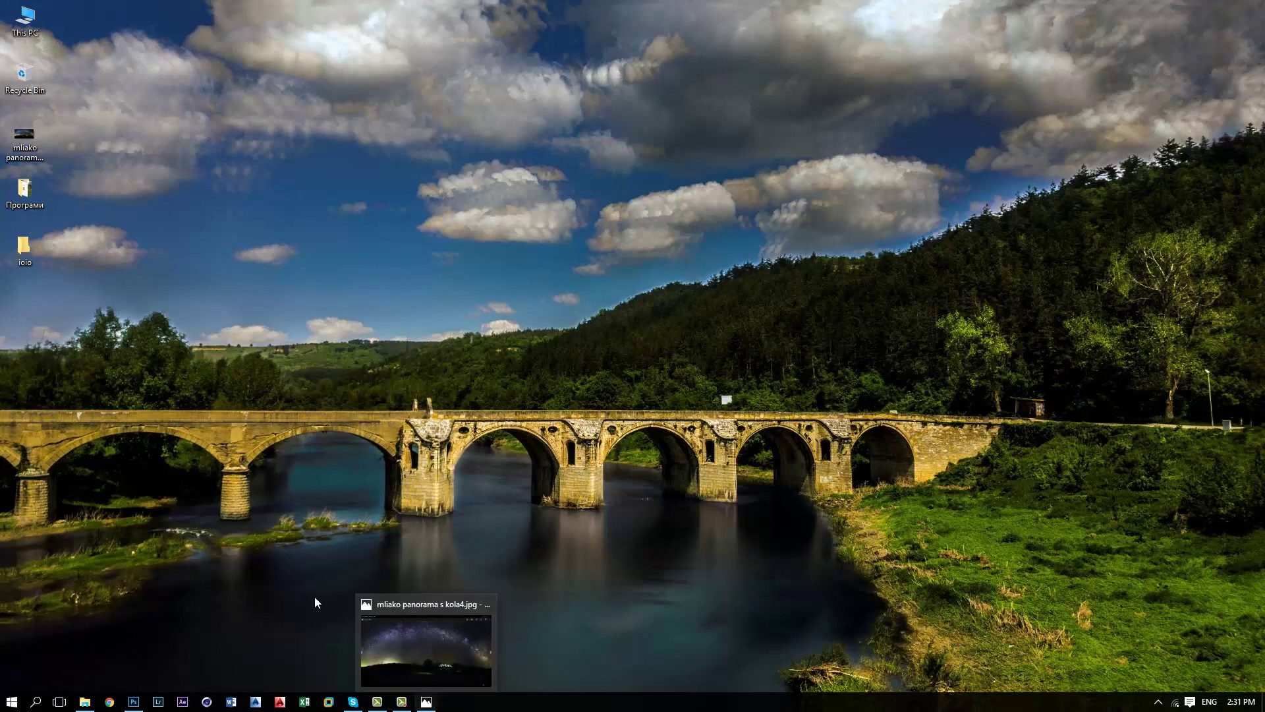
mouse_move(89, 703)
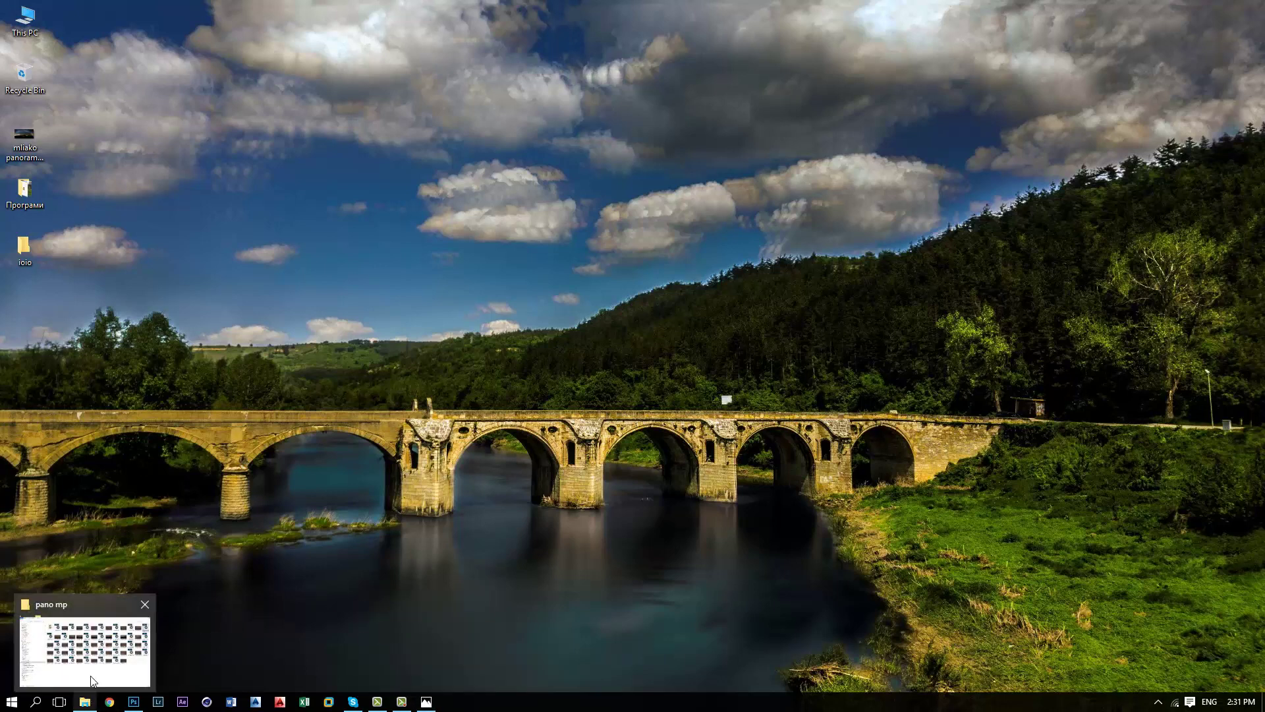
left_click(92, 680)
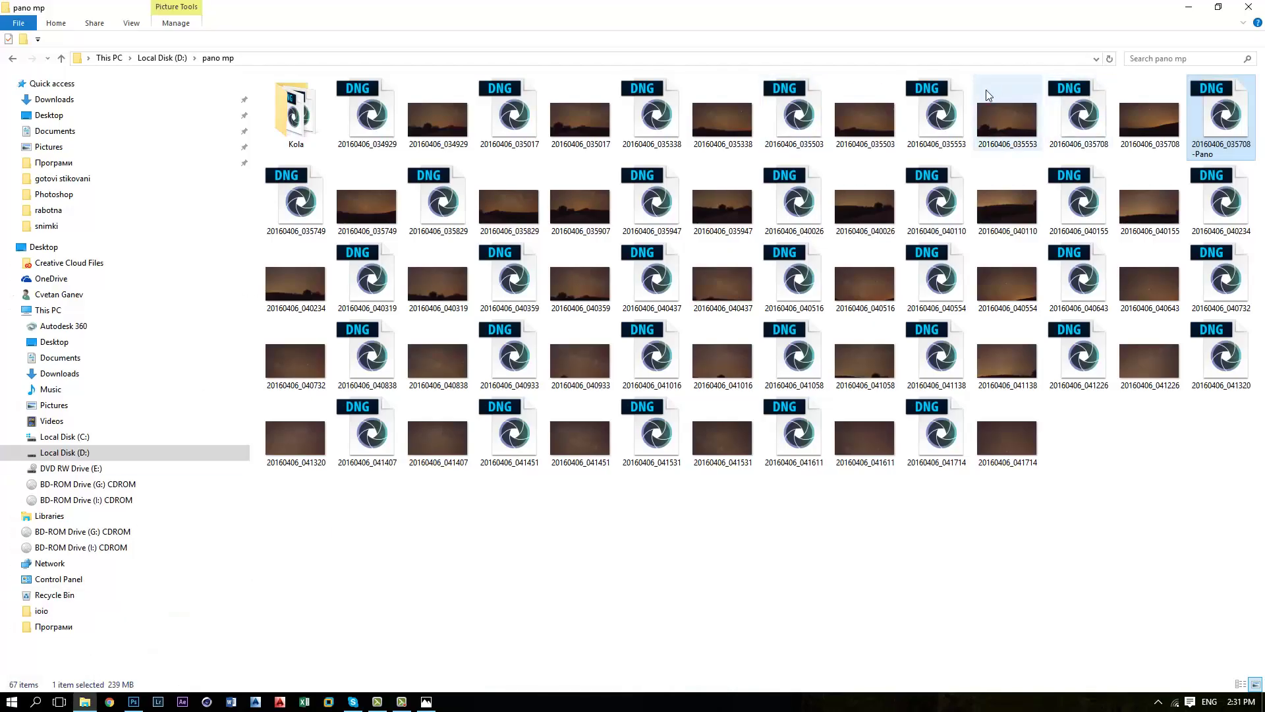
double_click(1228, 125)
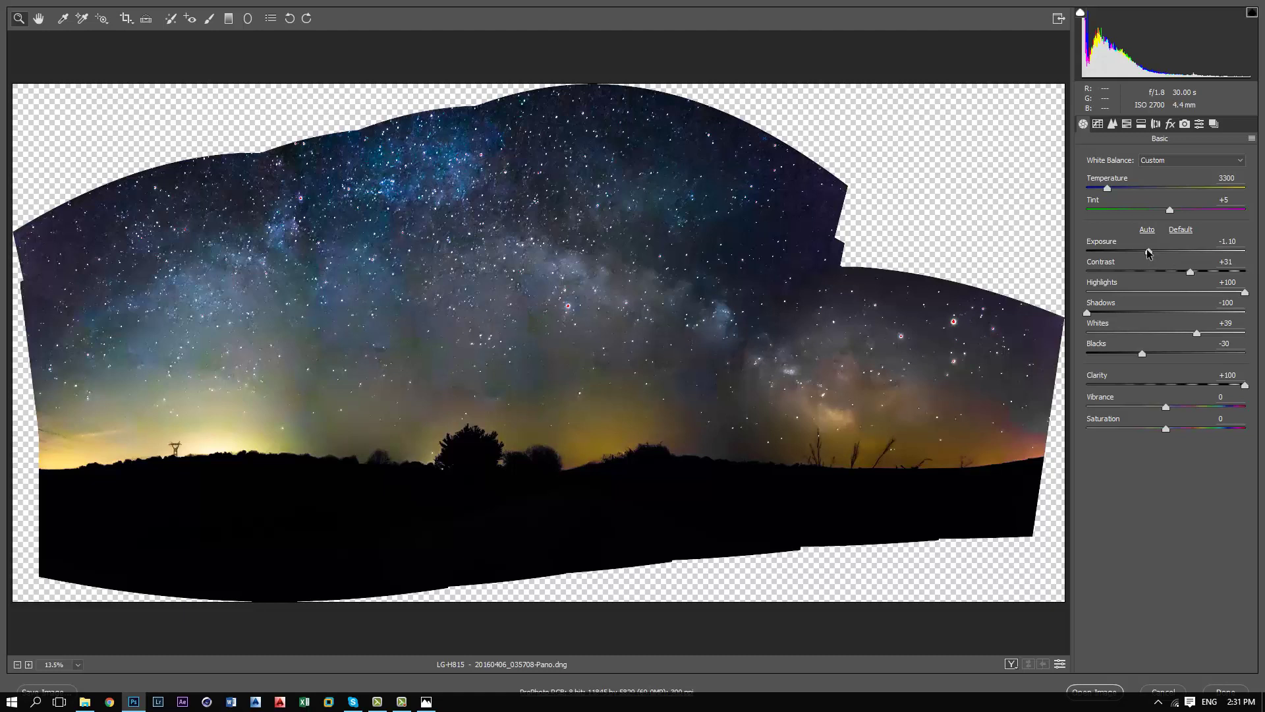
Set the panorama's Clarity to +83 and its Highlights to +80
left_click_drag(1245, 384, 1164, 389)
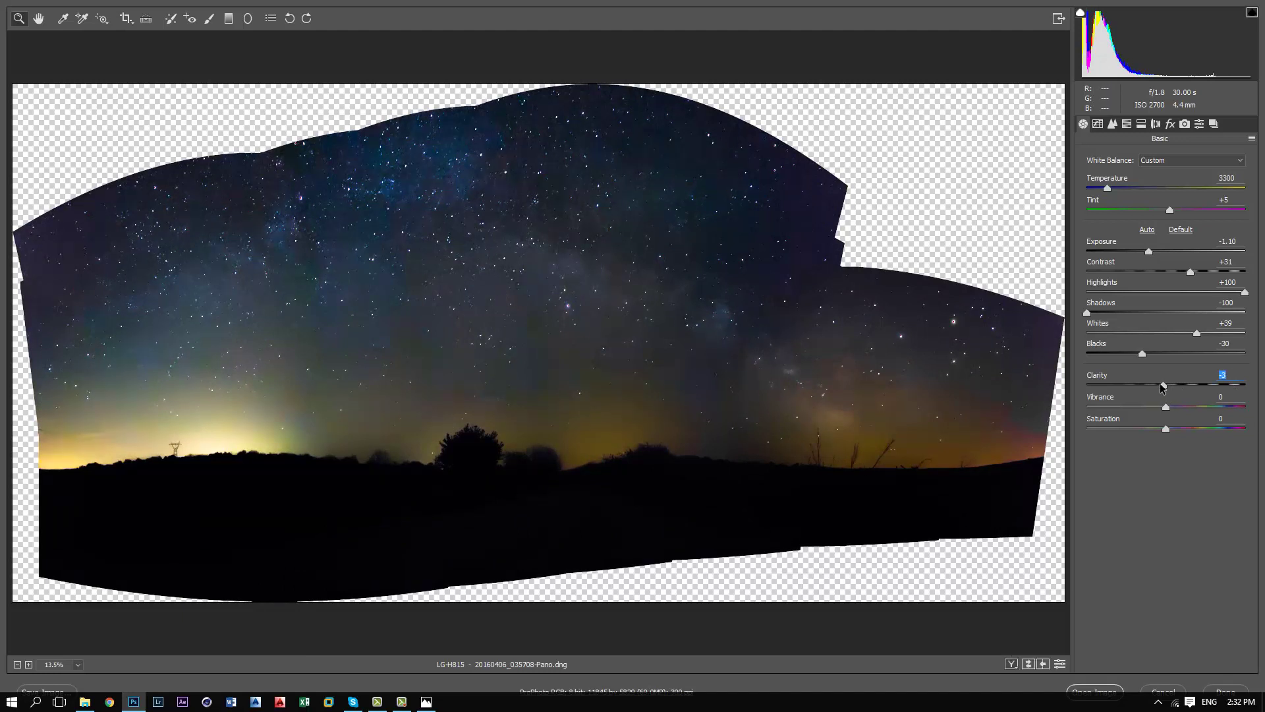
left_click_drag(1163, 388, 1231, 388)
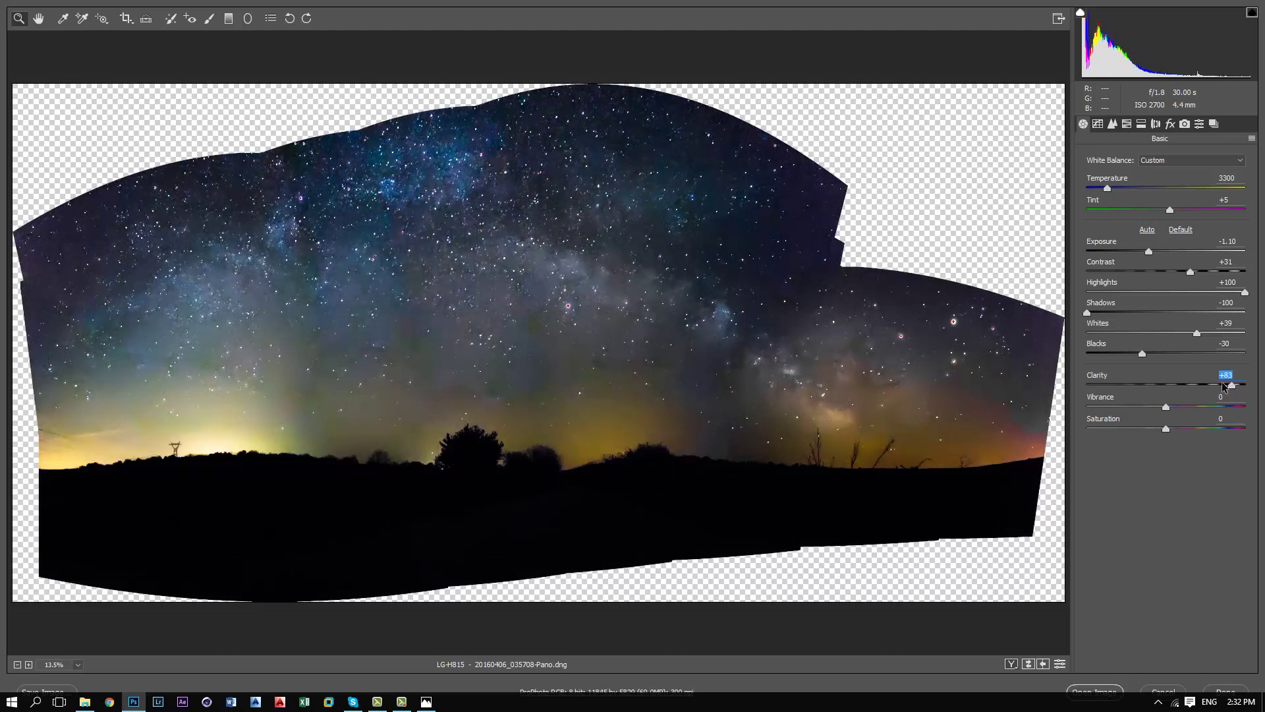
mouse_move(1245, 293)
left_mouse_down()
mouse_move(1154, 293)
mouse_move(1229, 293)
left_mouse_up()
Set the panorama's Contrast to +17, Exposure to -0.85 and Whites to +16
left_click(1197, 334)
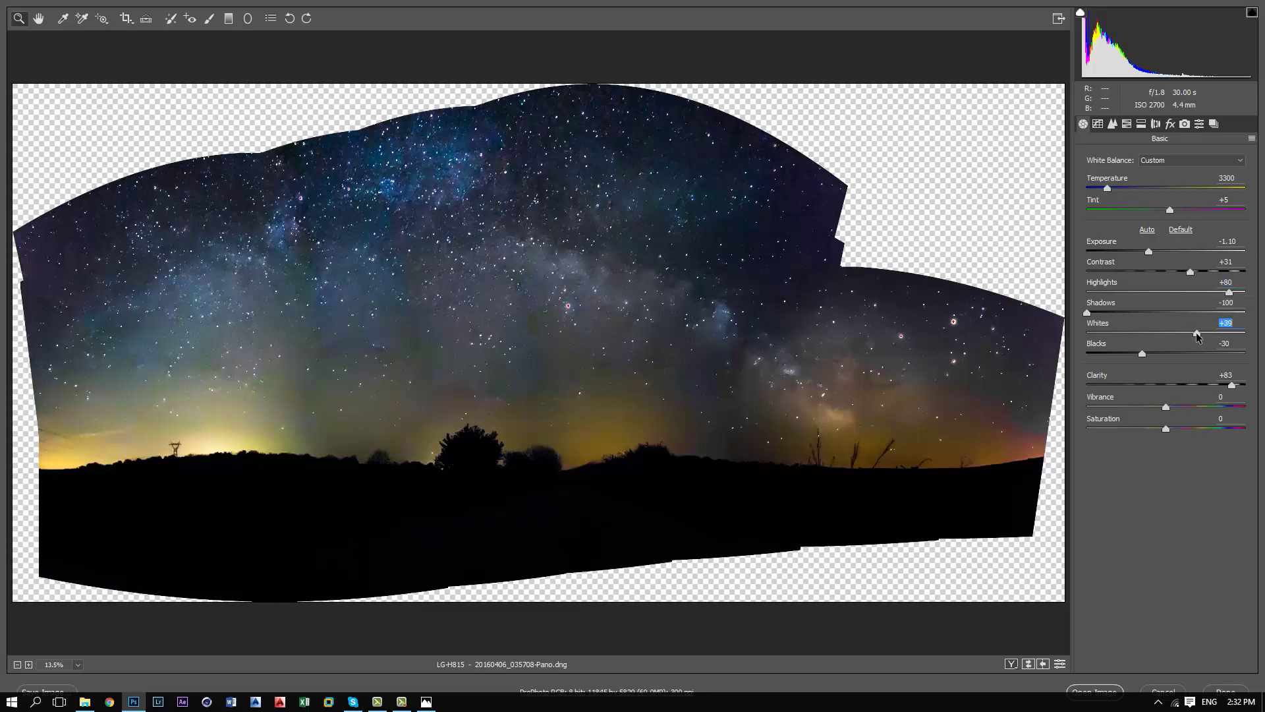
left_click_drag(1197, 336, 1224, 338)
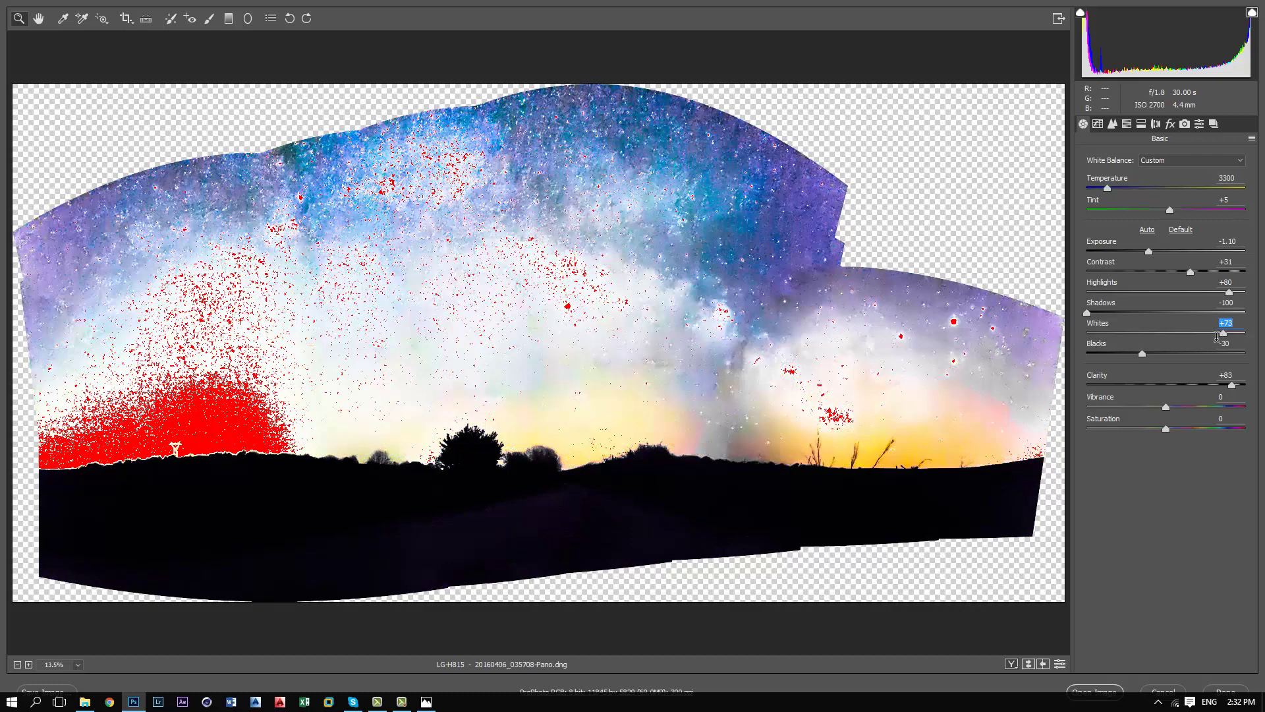
left_click_drag(1226, 338, 1186, 342)
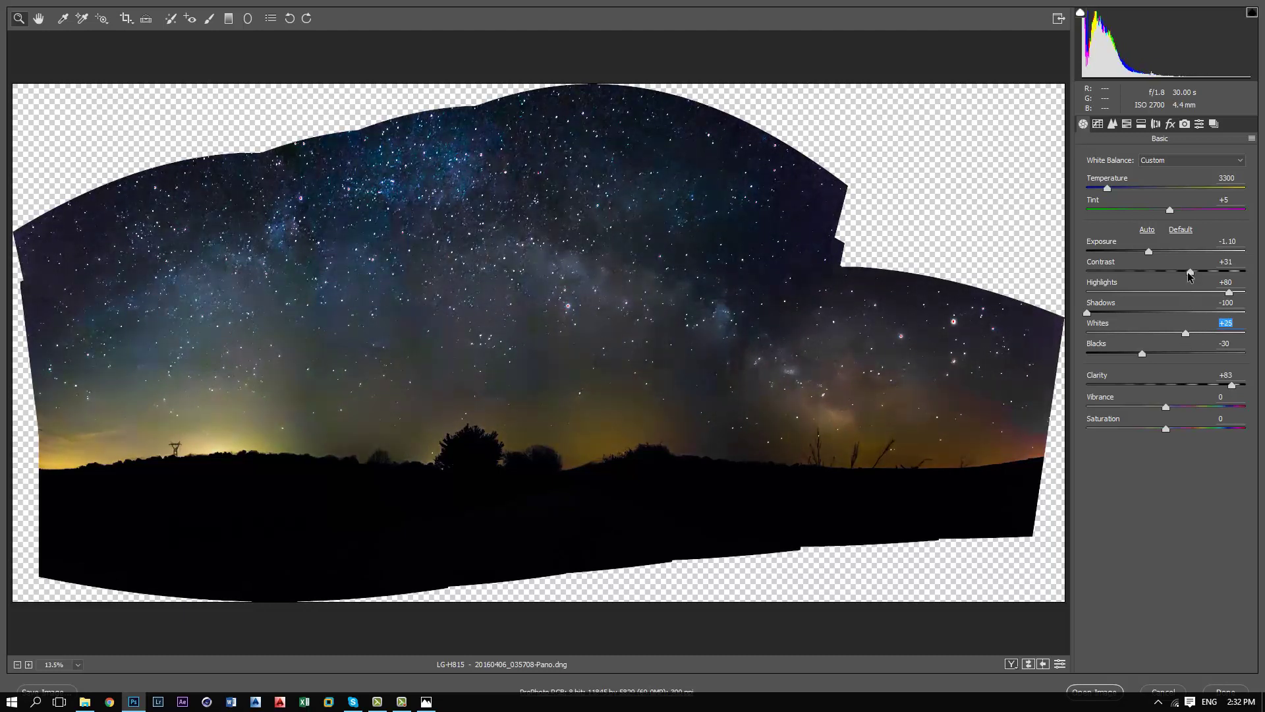
left_click_drag(1190, 272, 1152, 251)
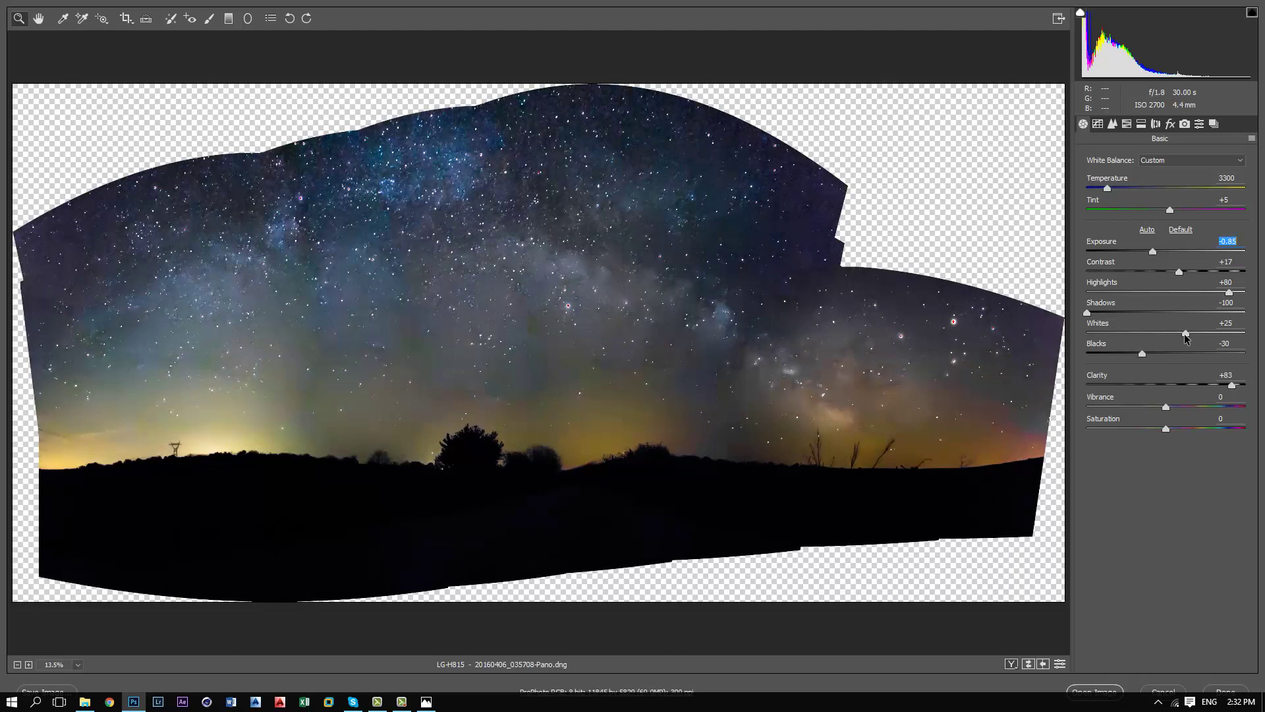
left_click_drag(1185, 334, 1178, 333)
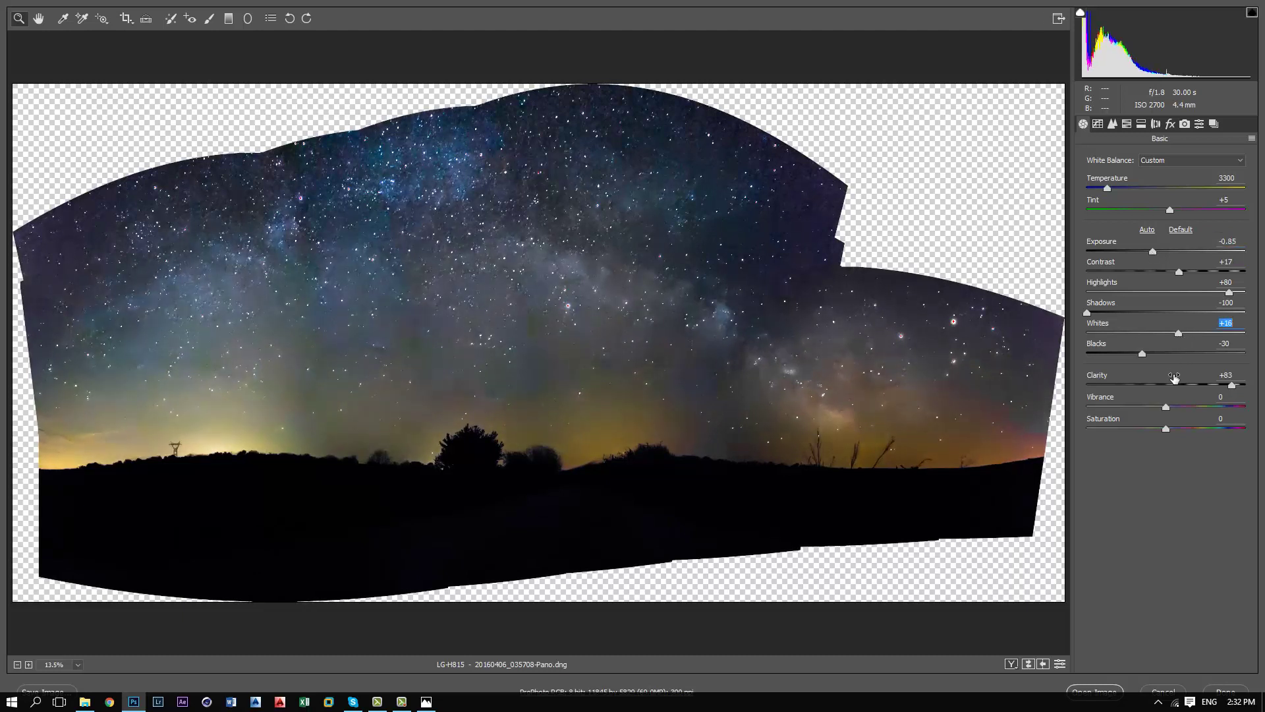
Adjust the parametric tone curve with Lights at +100 and Darks at -38
left_click(1099, 124)
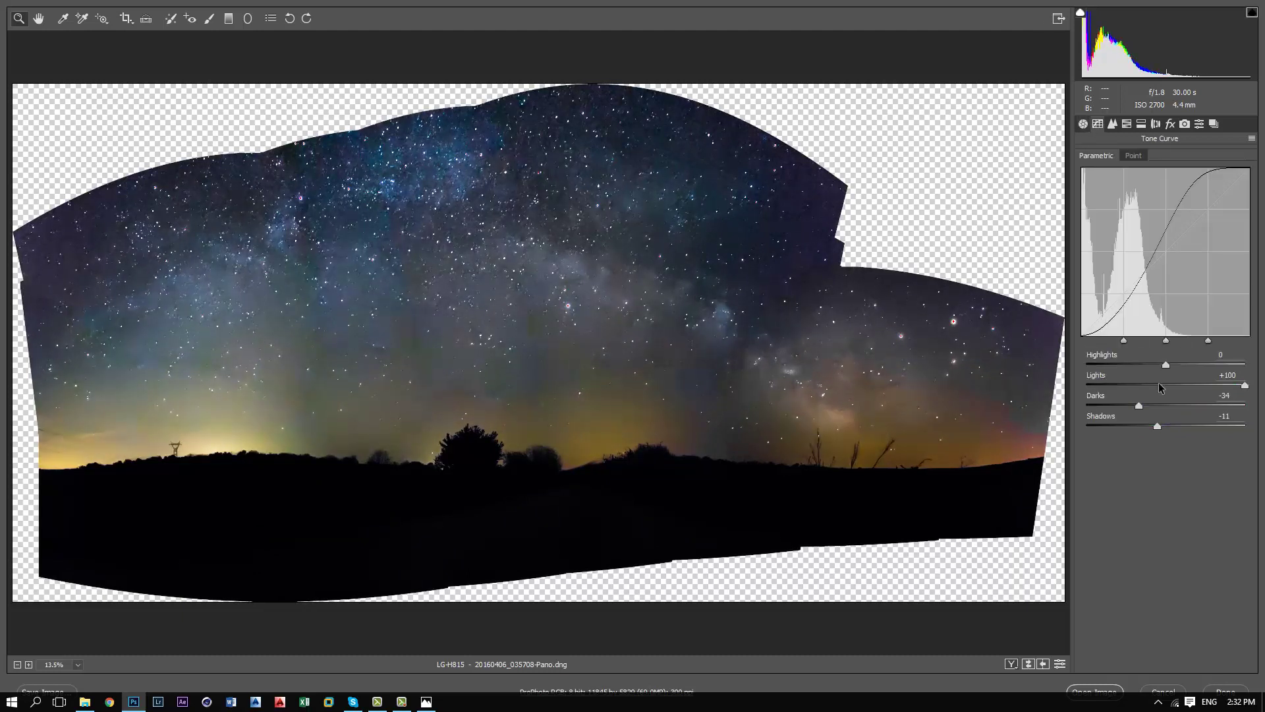
mouse_move(1245, 385)
left_mouse_down()
mouse_move(1165, 387)
mouse_move(1226, 388)
left_mouse_up()
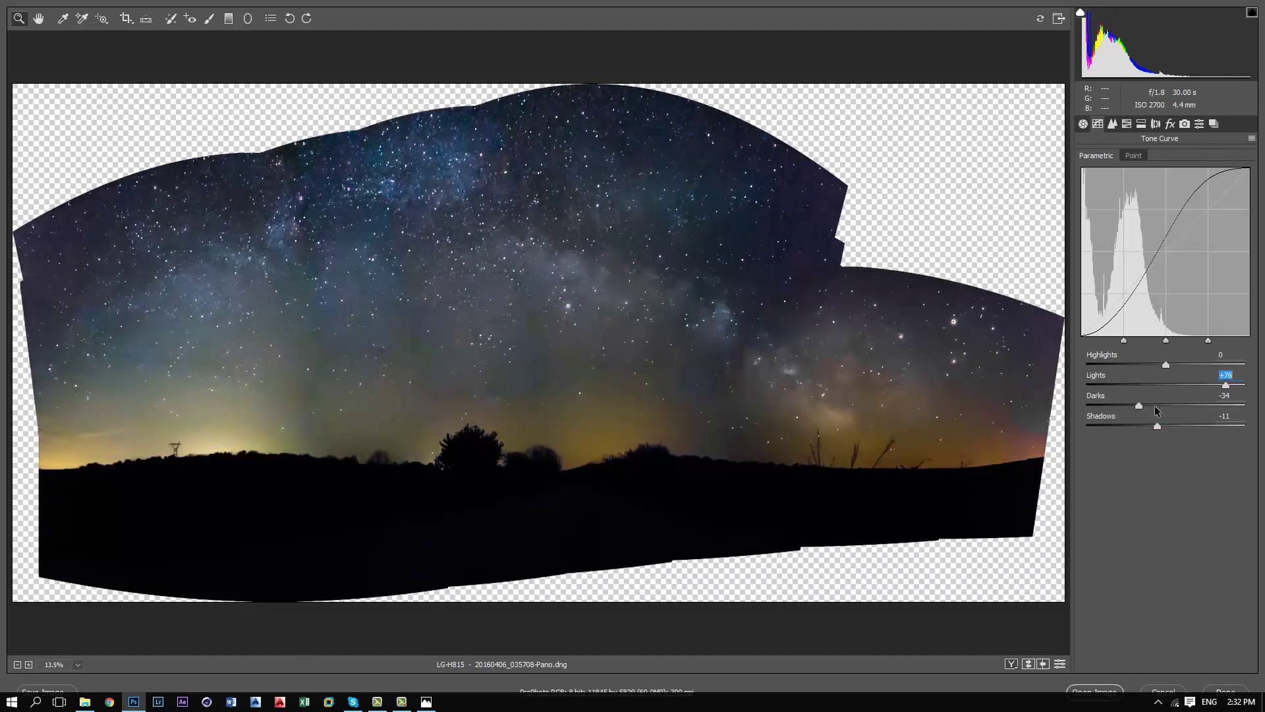
left_click_drag(1141, 406, 1051, 405)
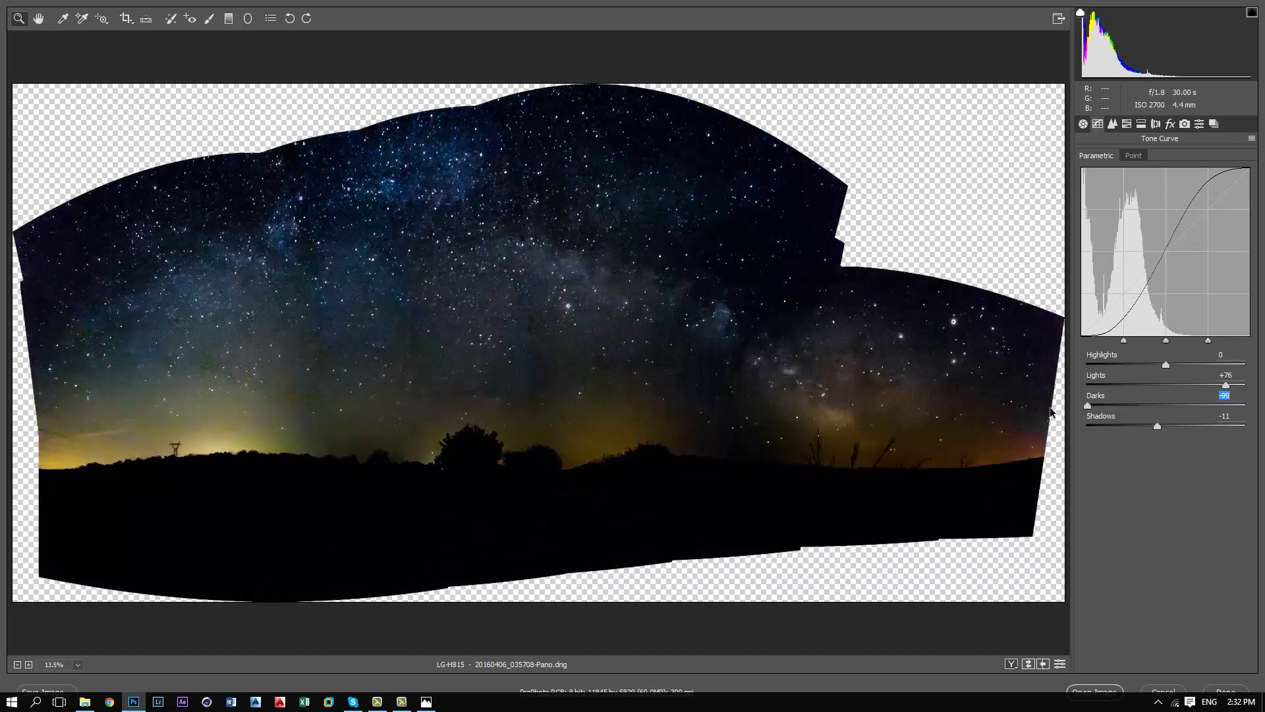
left_click_drag(1226, 385, 1263, 388)
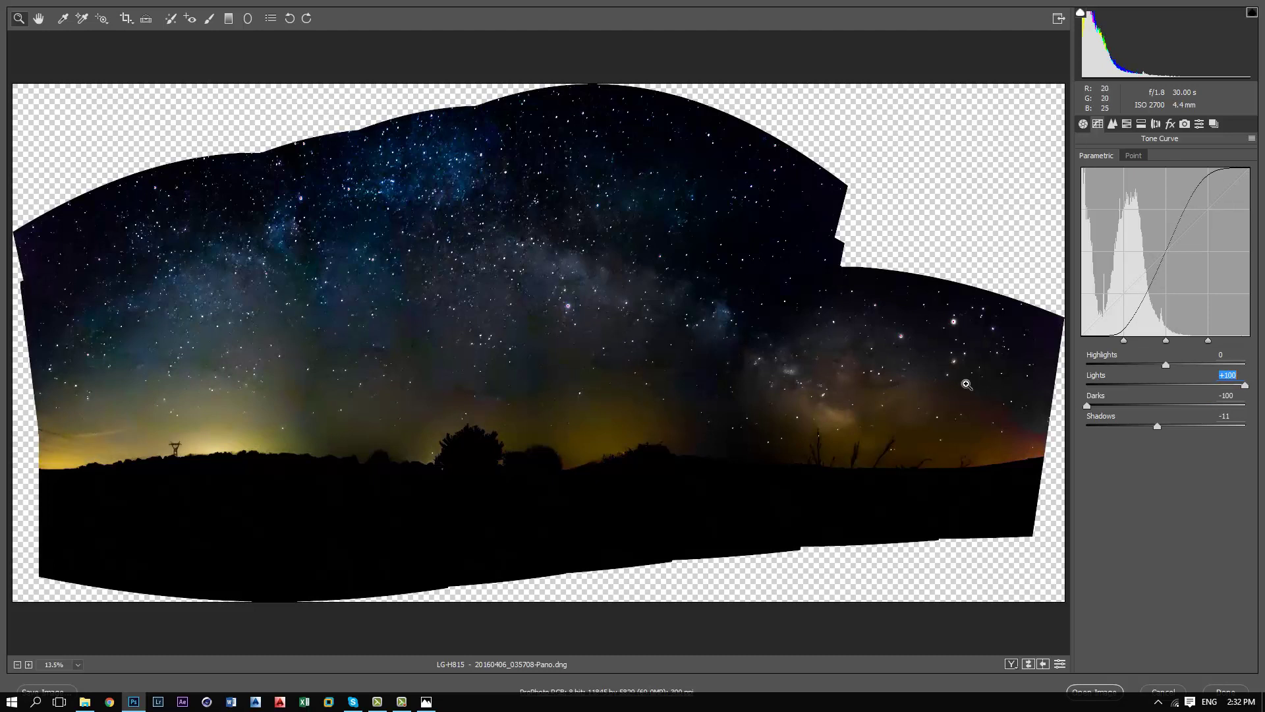
left_click(1125, 406)
left_click_drag(1125, 406, 1136, 405)
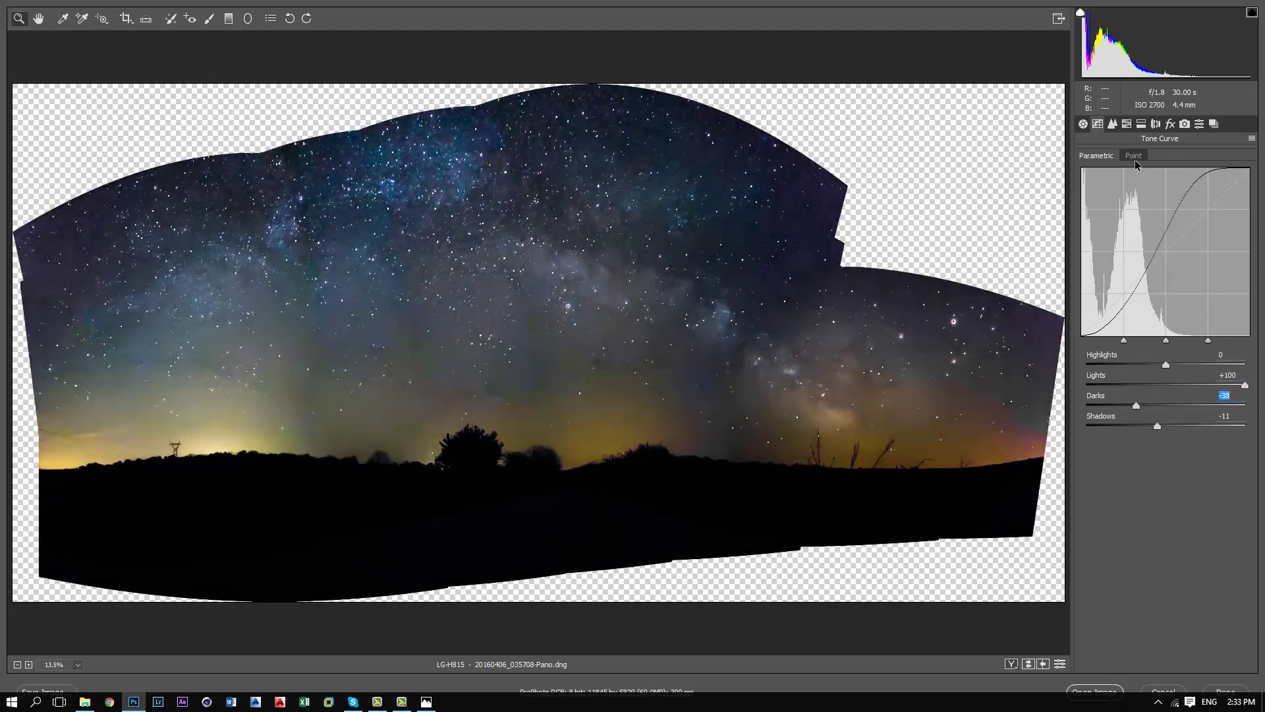
Review the sharpening, noise reduction and HSL saturation settings, and view the reference panorama mliako panorama s kola4.jpg in Photos
left_click(1112, 125)
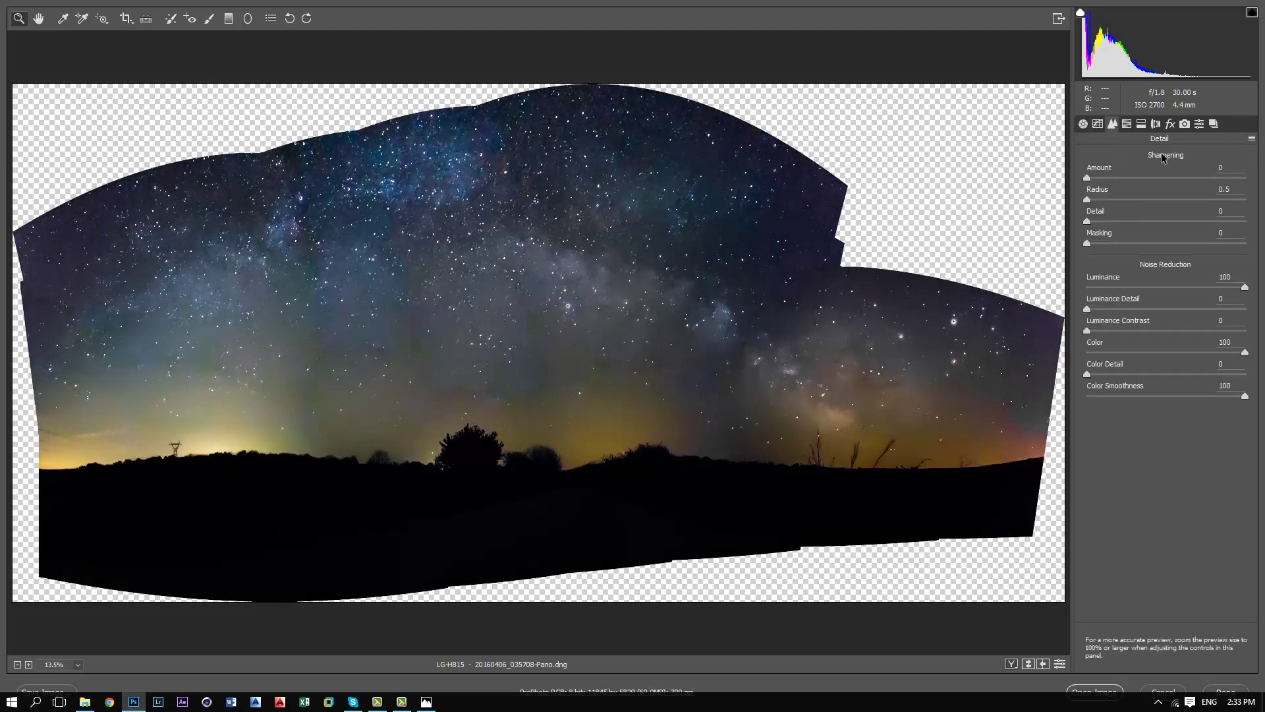
left_click(1126, 127)
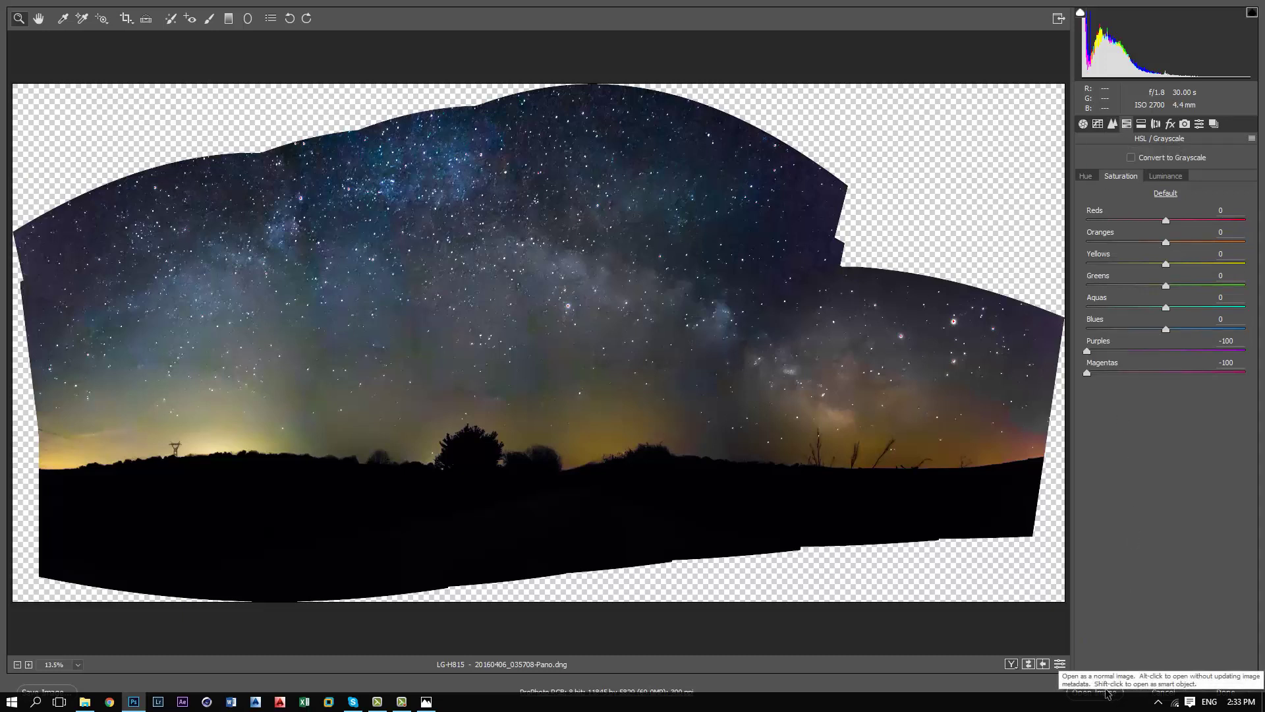
left_click(425, 704)
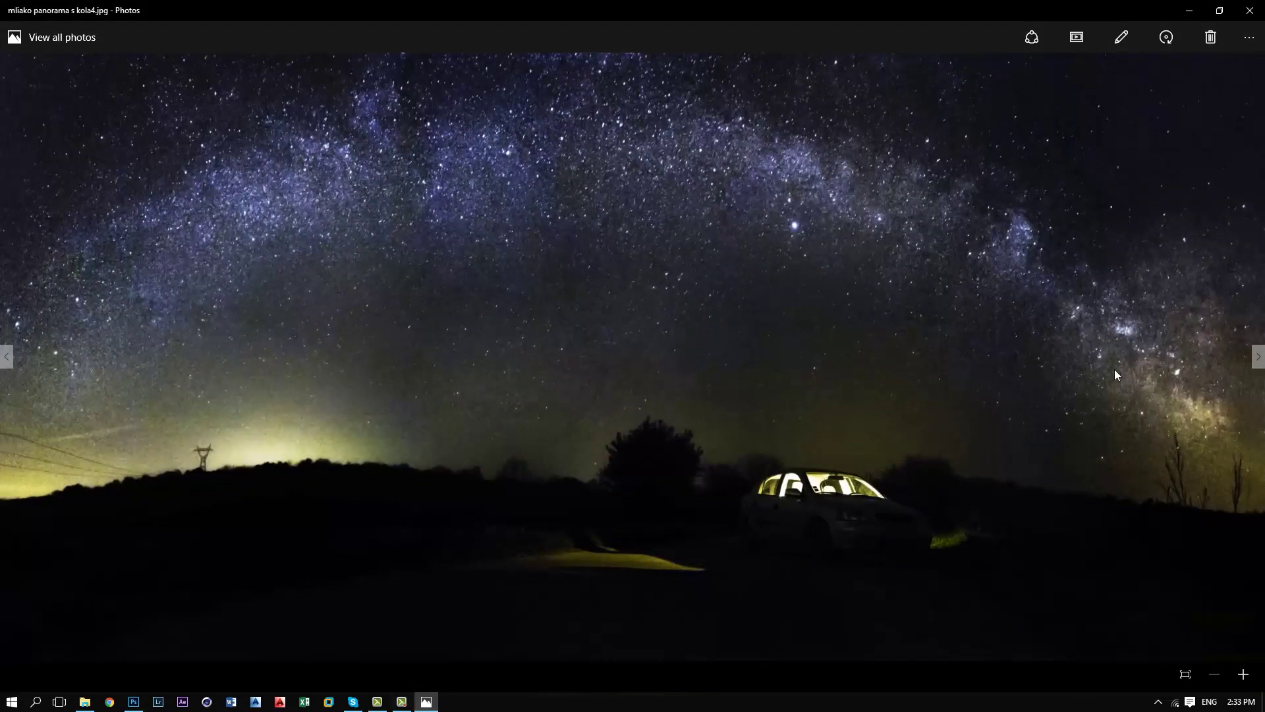
left_click(1250, 13)
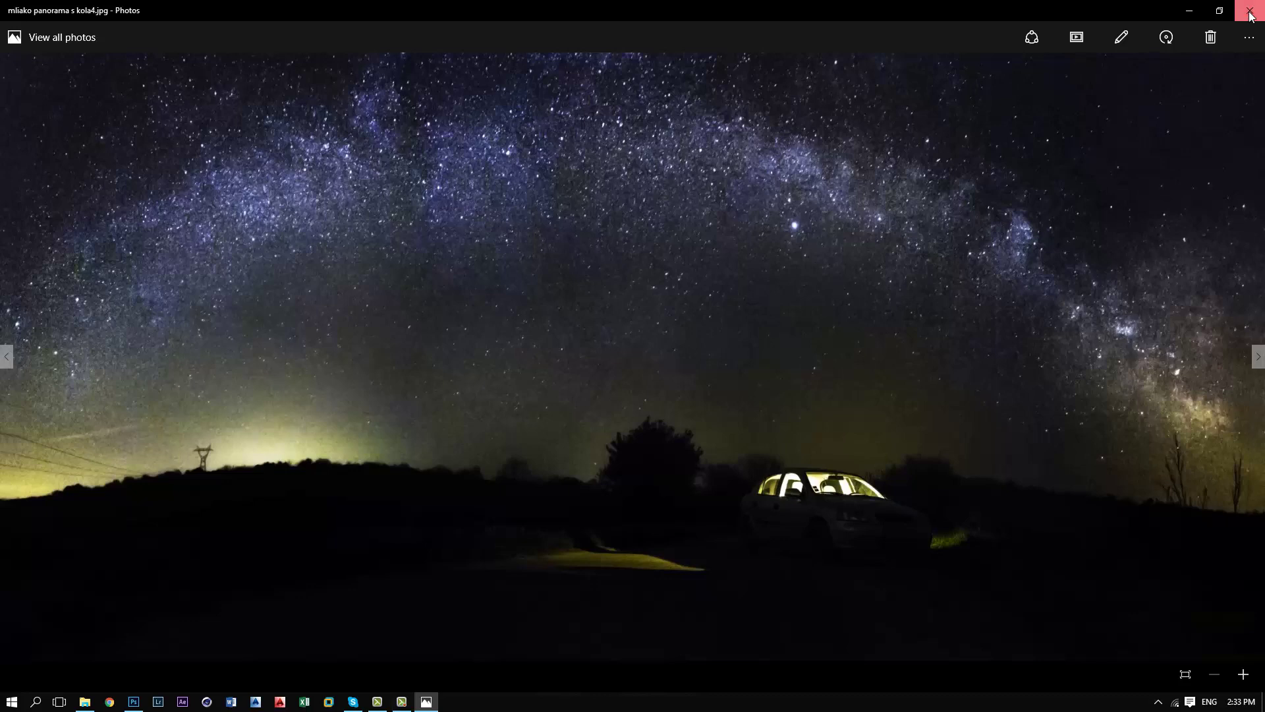
Minimize the reference photo and open the adjusted panorama from Camera Raw in Photoshop to check the sky detail
left_click(1189, 11)
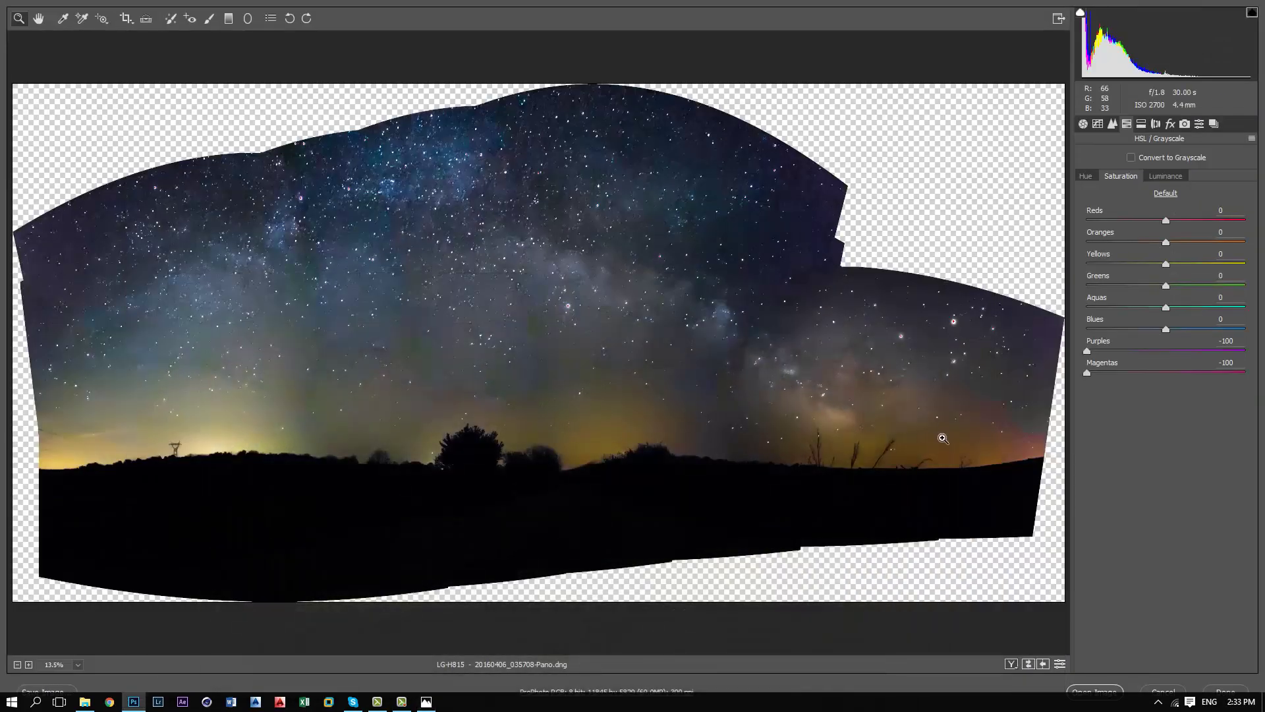
left_click(1108, 694)
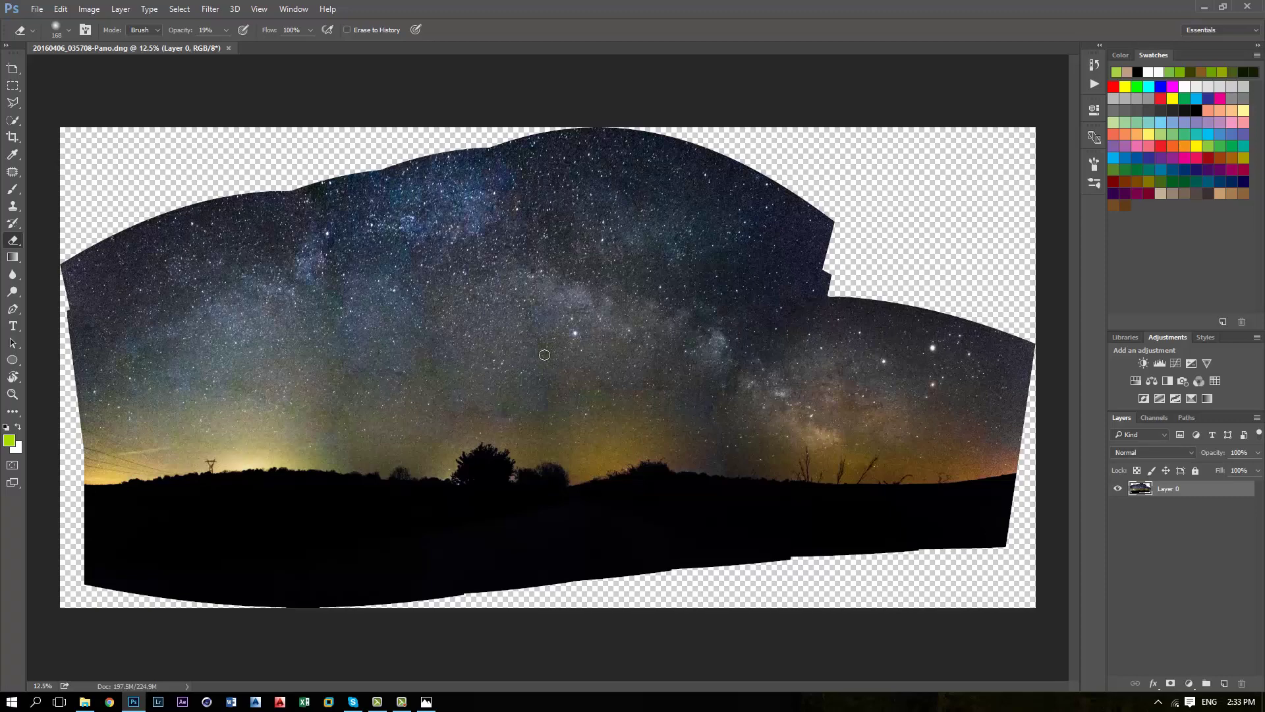
scroll(763, 402, "up", 3)
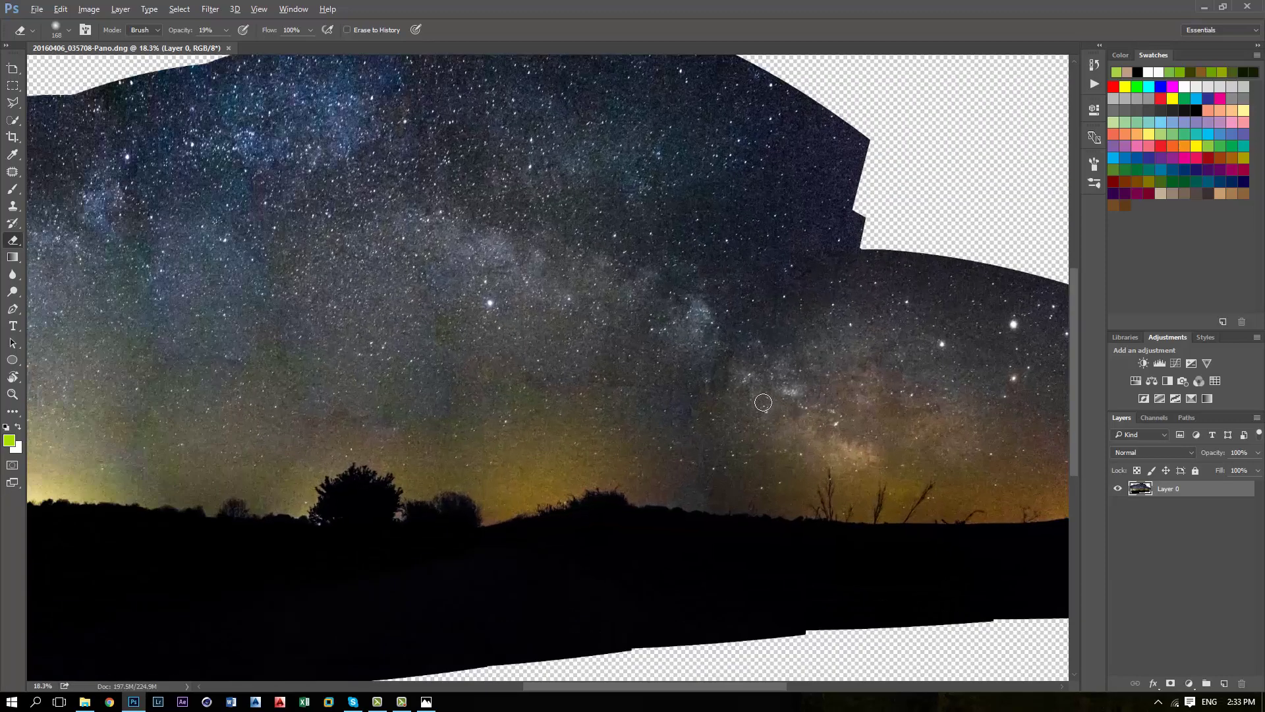
scroll(763, 402, "up", 3)
scroll(764, 402, "down", 8)
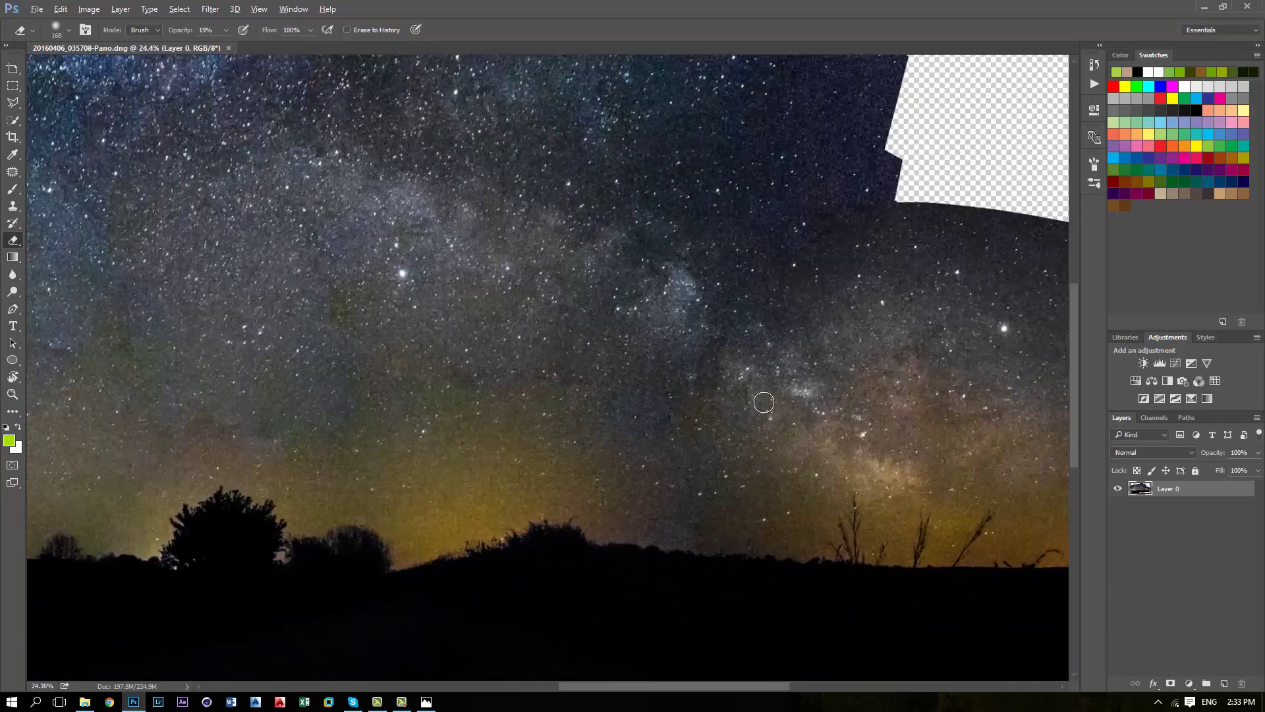
key("ctrl+plus")
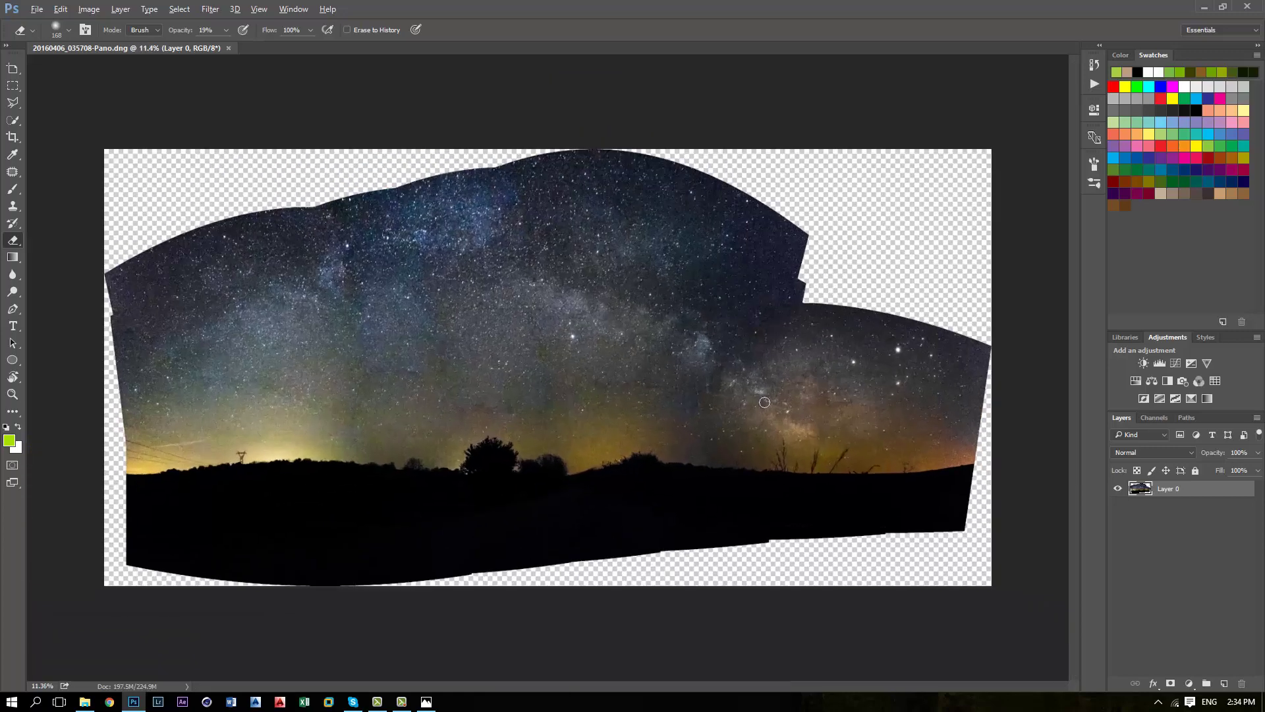
Start a Warp transform on Layer 0 and pull the panorama's bottom edge and lower right corner downward
left_click(63, 10)
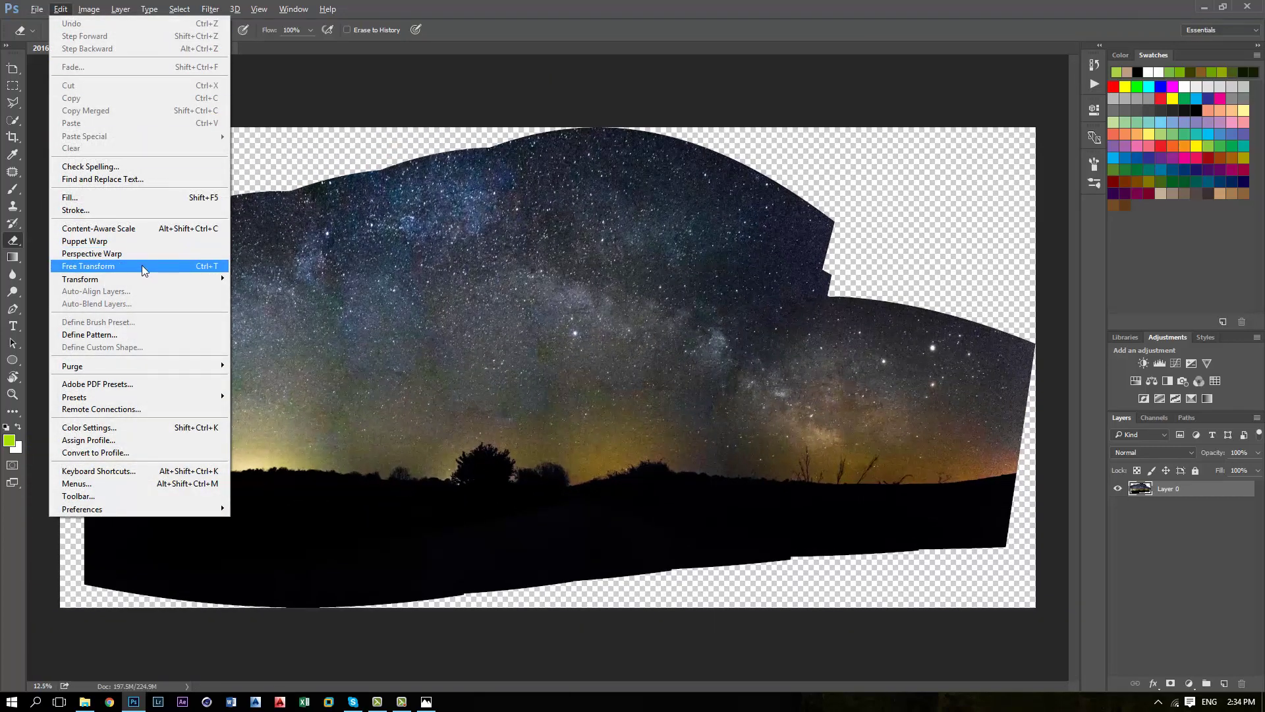
mouse_move(141, 278)
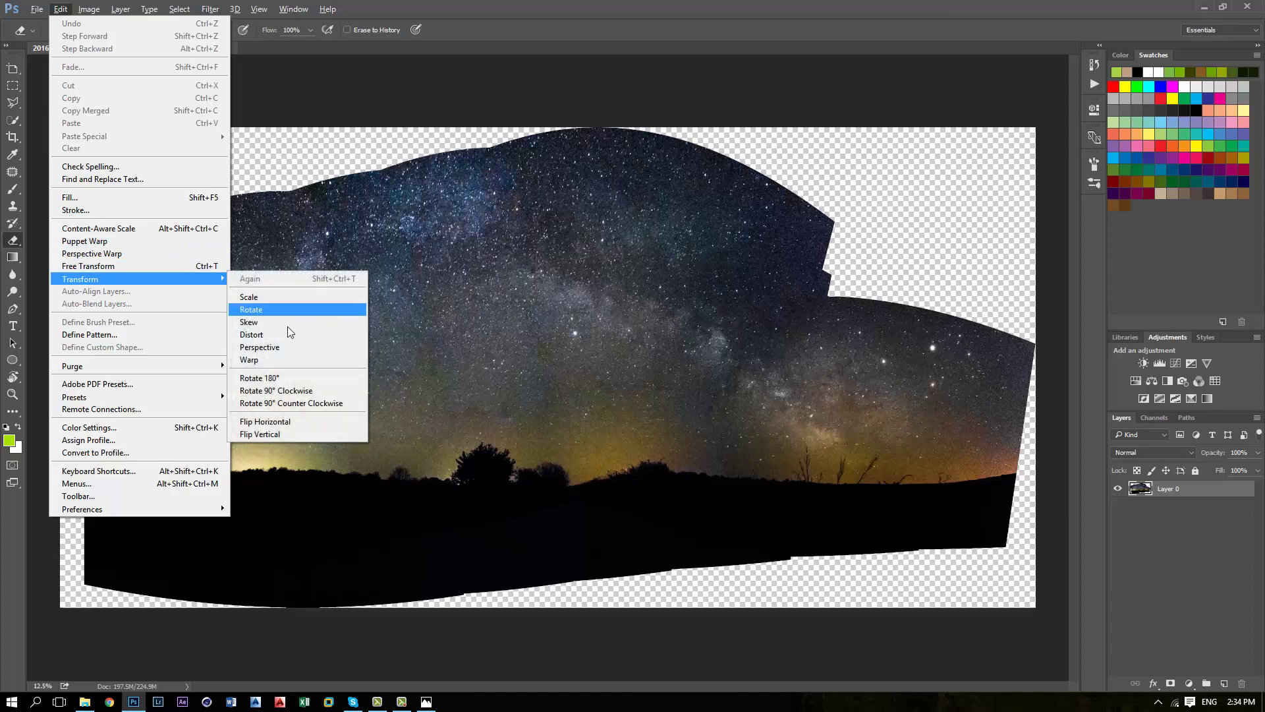
left_click(266, 362)
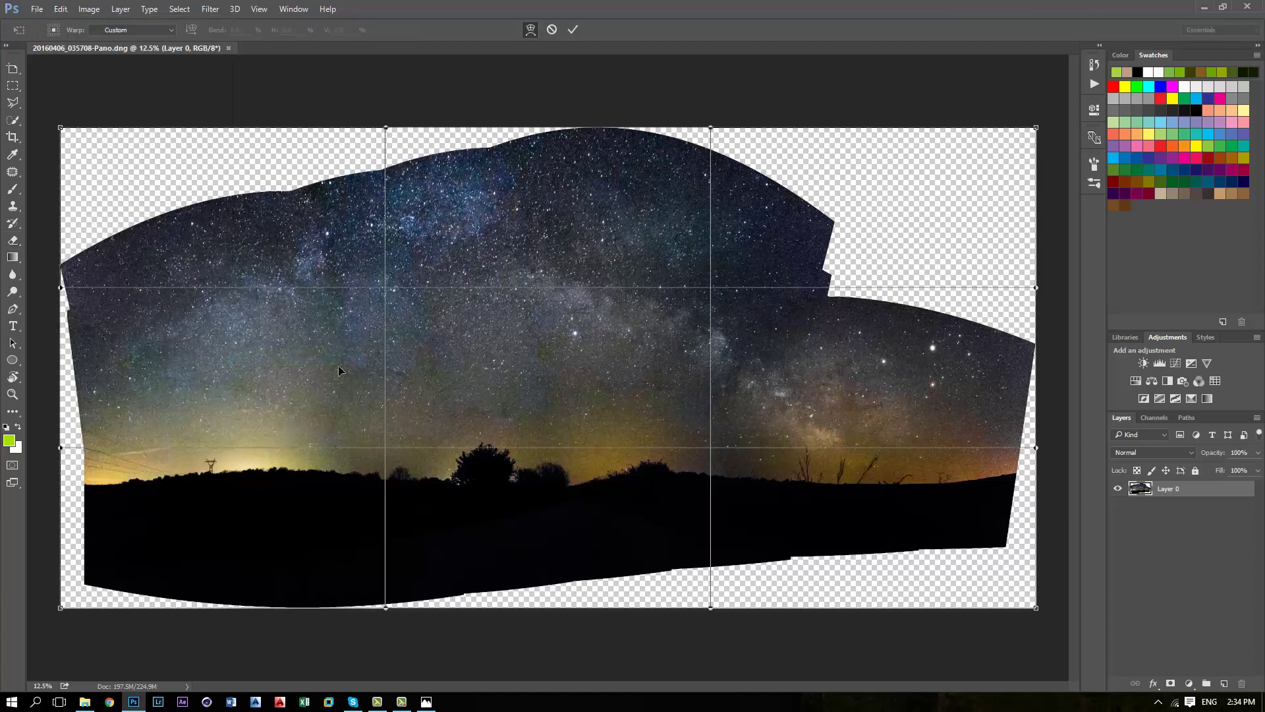
key("ctrl+minus")
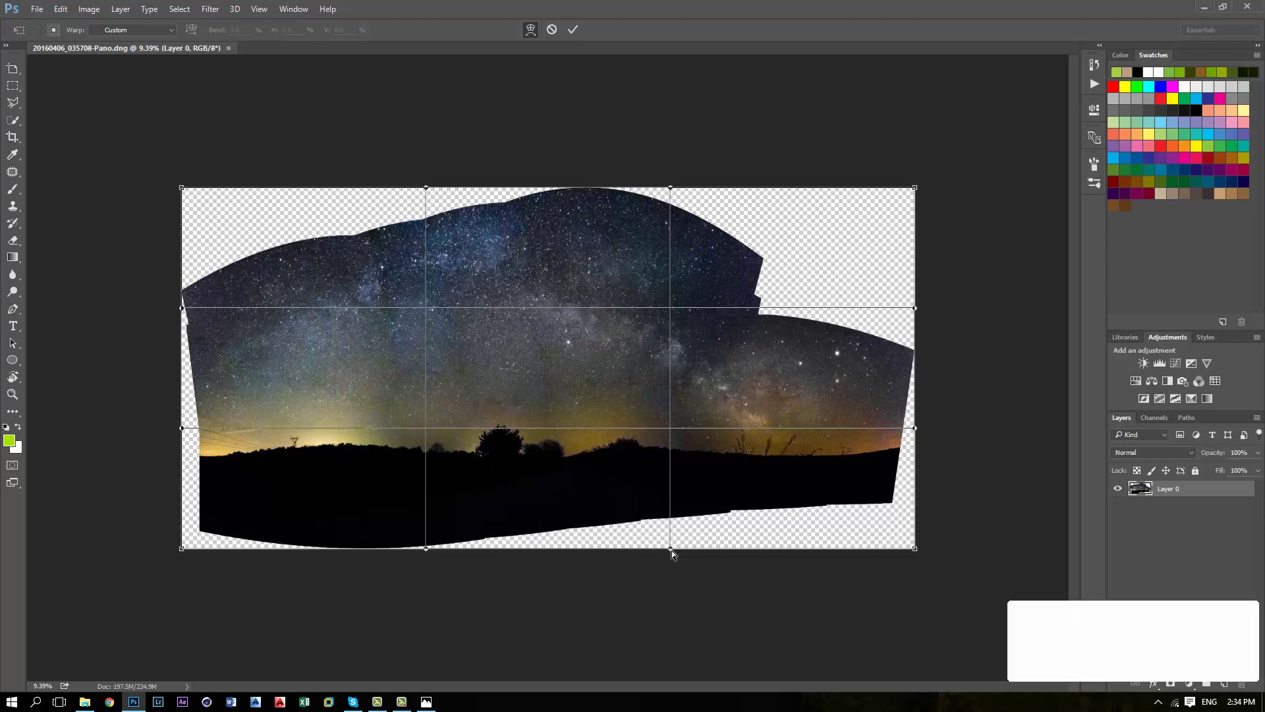
left_click_drag(671, 552, 664, 577)
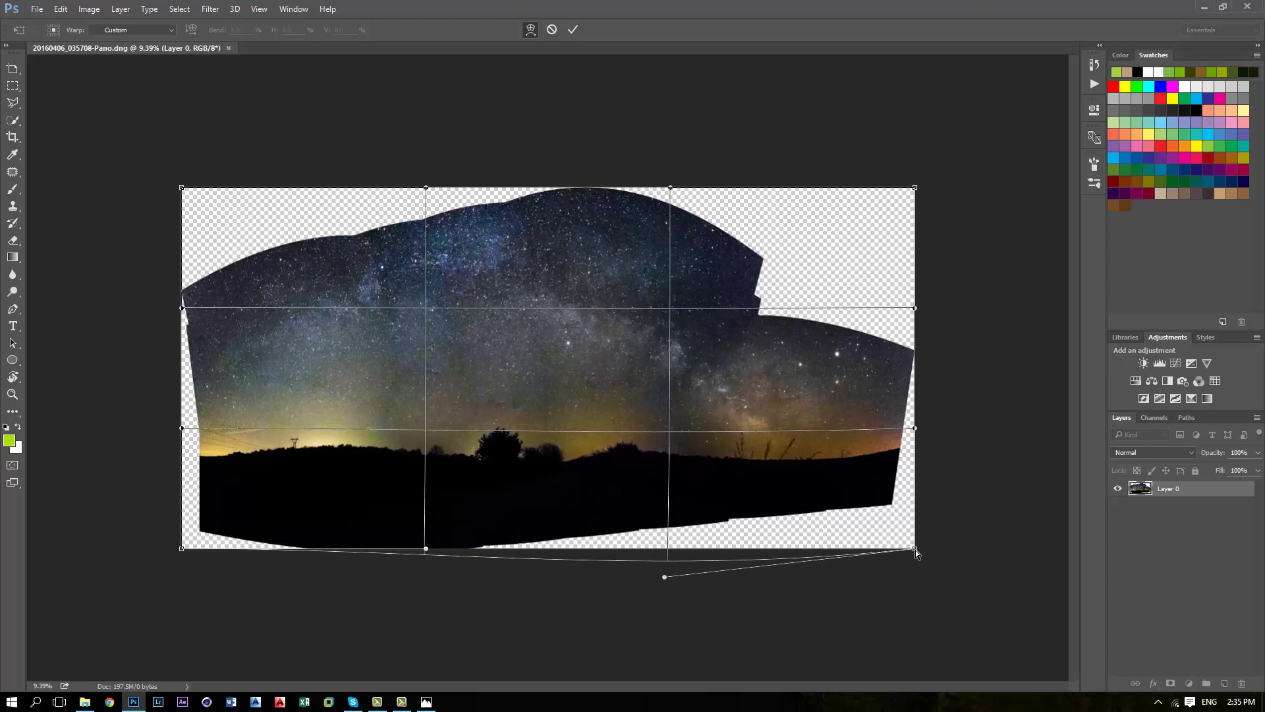
left_click_drag(915, 549, 923, 584)
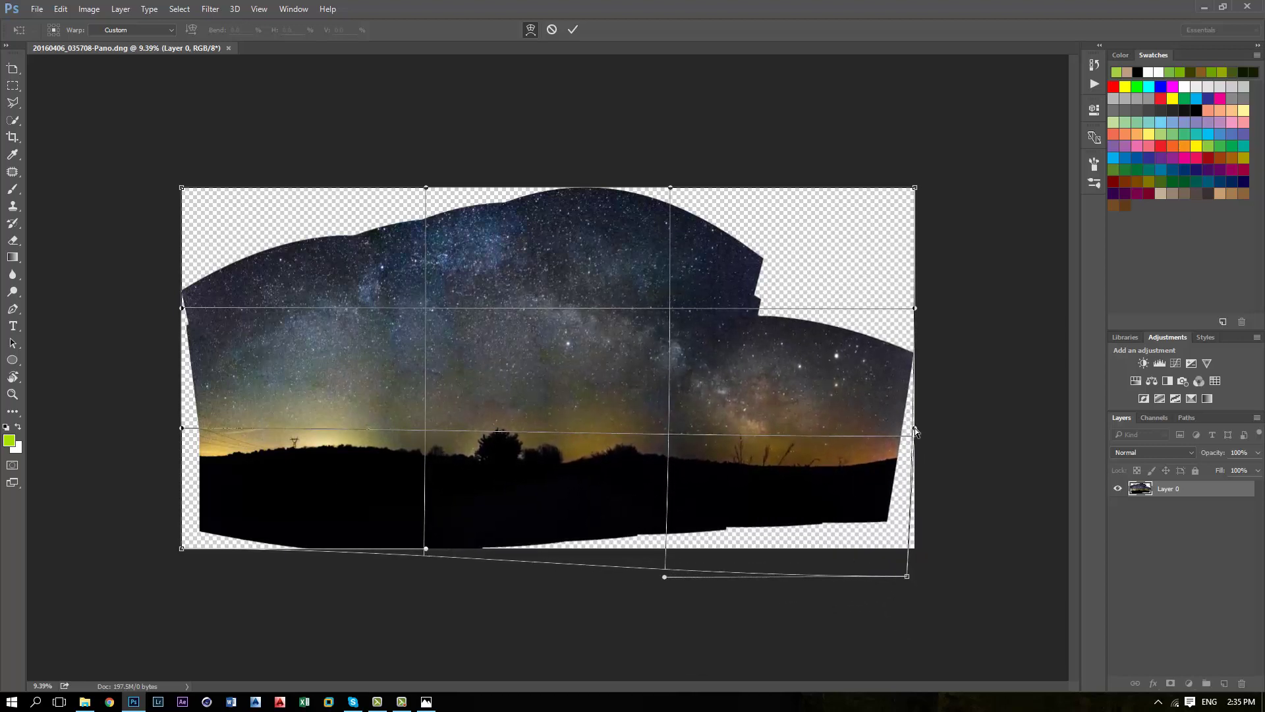
Warp the panorama's right edge slightly inward and bend its top edge slightly down
left_click_drag(915, 431, 903, 394)
left_click_drag(916, 189, 899, 186)
left_click_drag(916, 307, 895, 312)
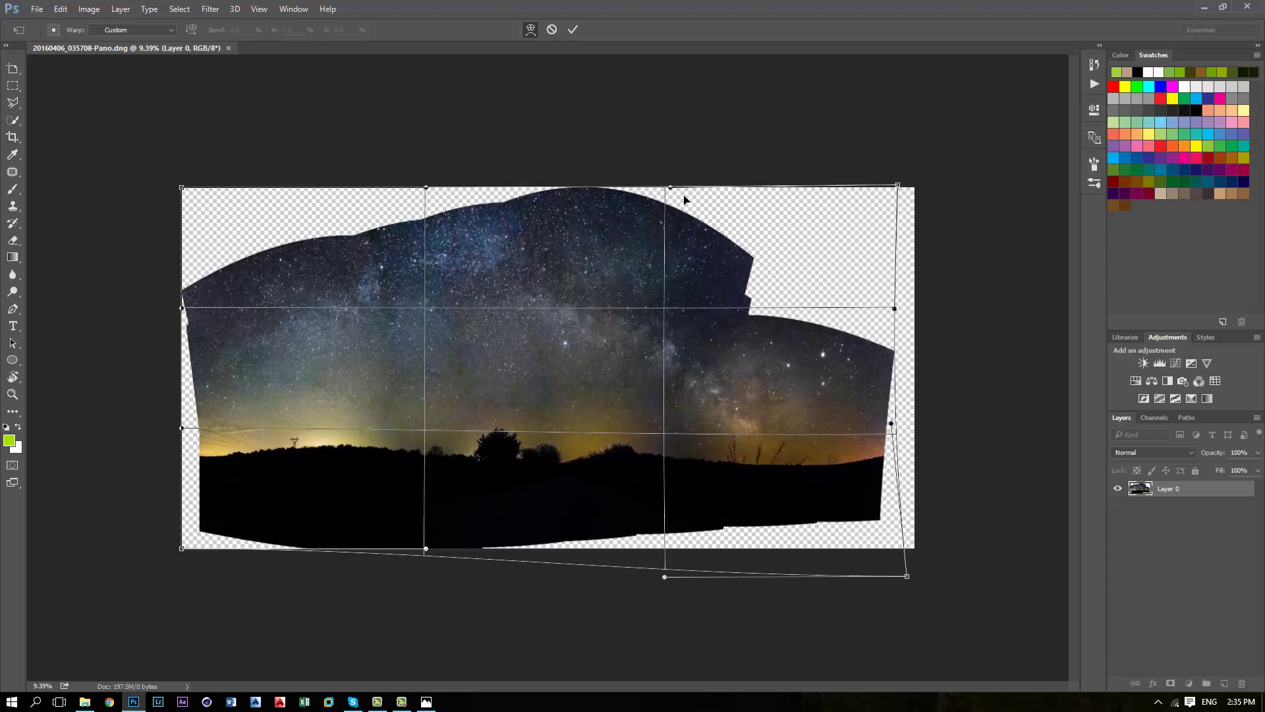
left_click_drag(671, 189, 673, 204)
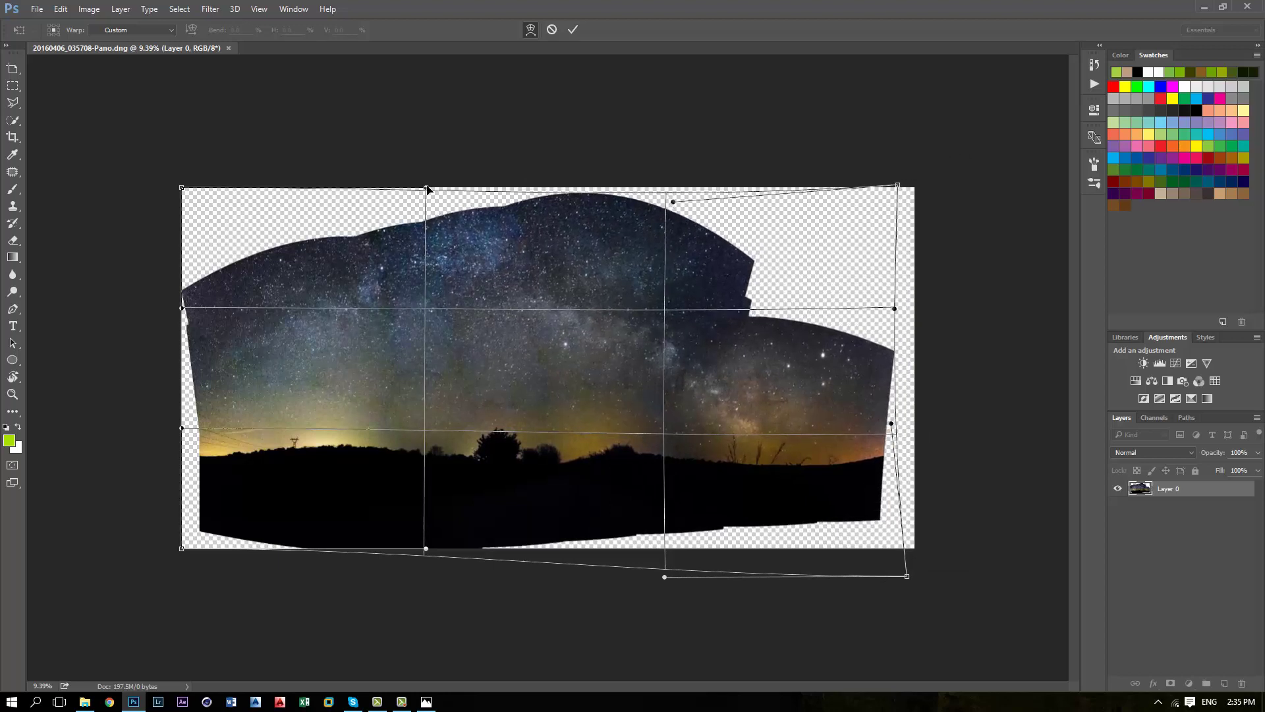
left_click_drag(427, 188, 420, 206)
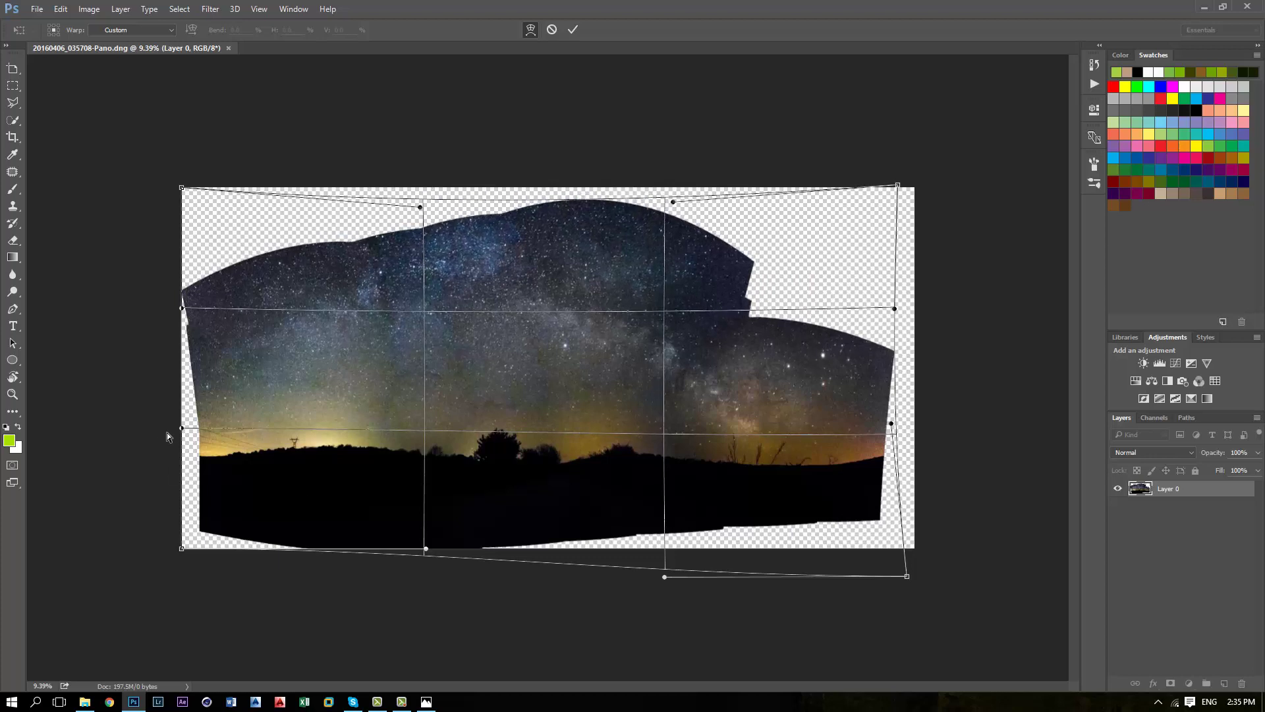
Stretch the warp's lower left corner outward and its lower right corner farther down so the ground fills the canvas bottom
left_click_drag(181, 428, 152, 438)
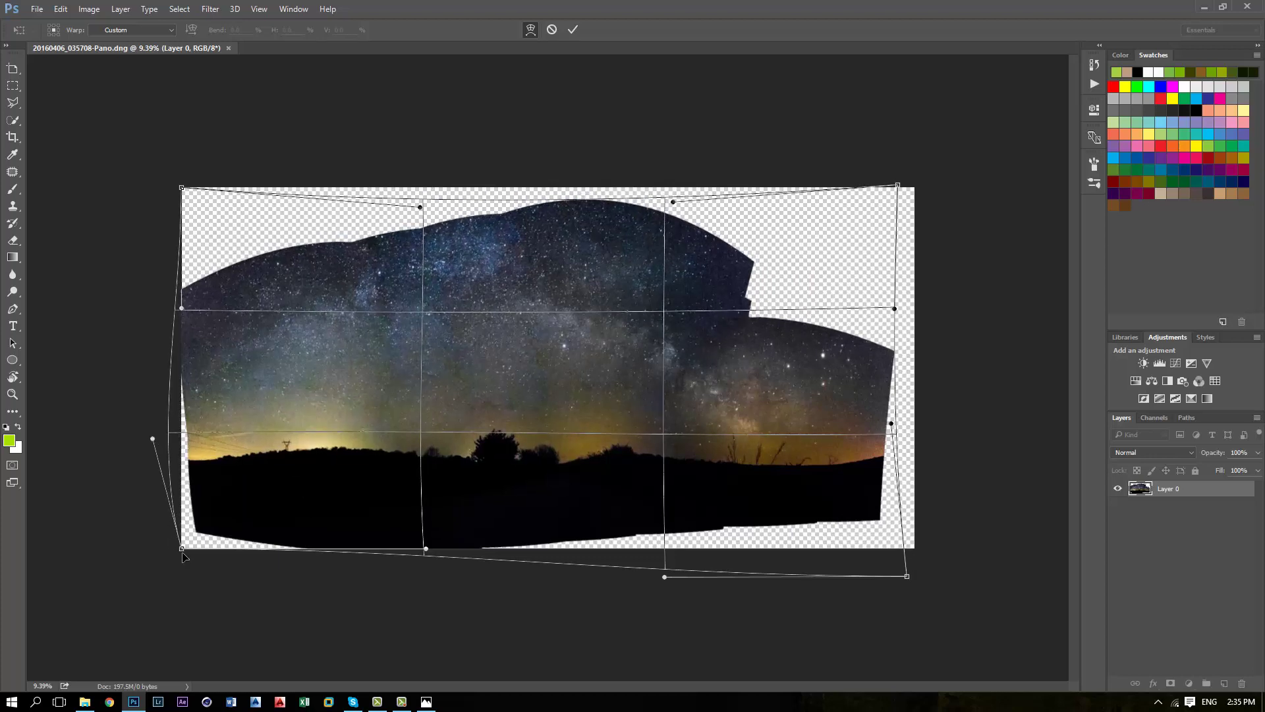
left_click_drag(183, 555, 152, 574)
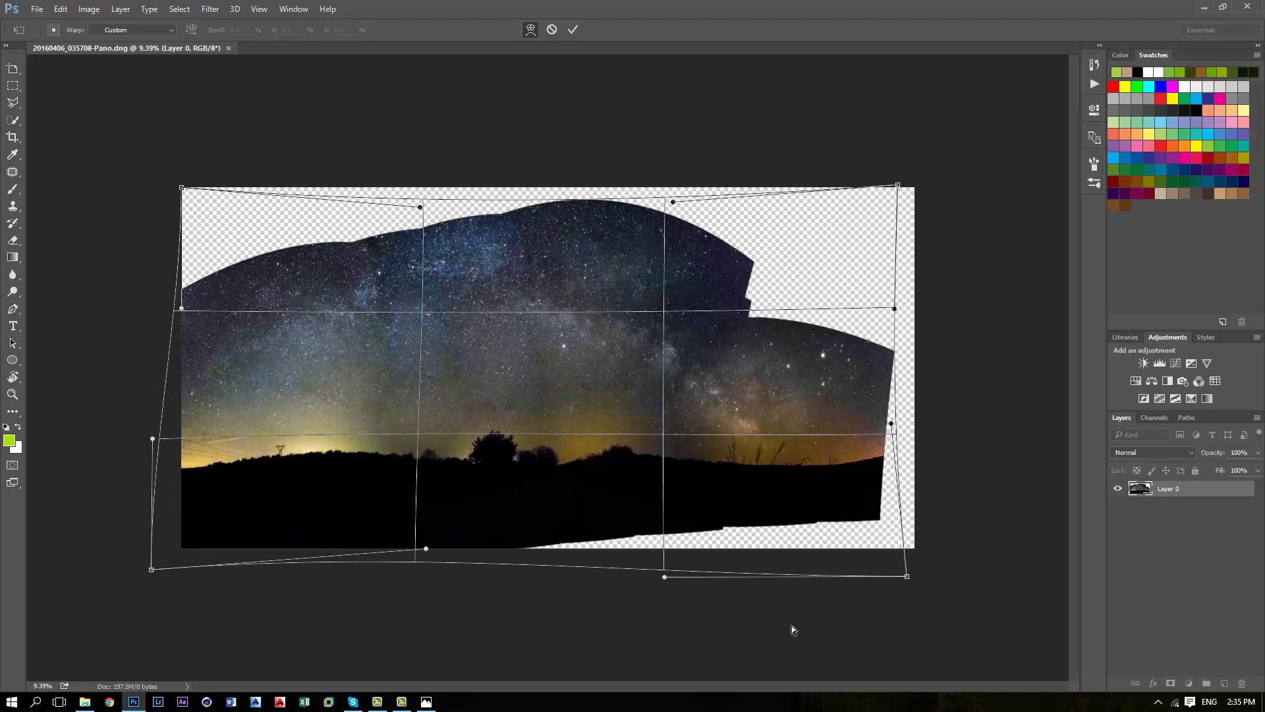
left_click_drag(907, 577, 933, 647)
left_click_drag(658, 576, 614, 596)
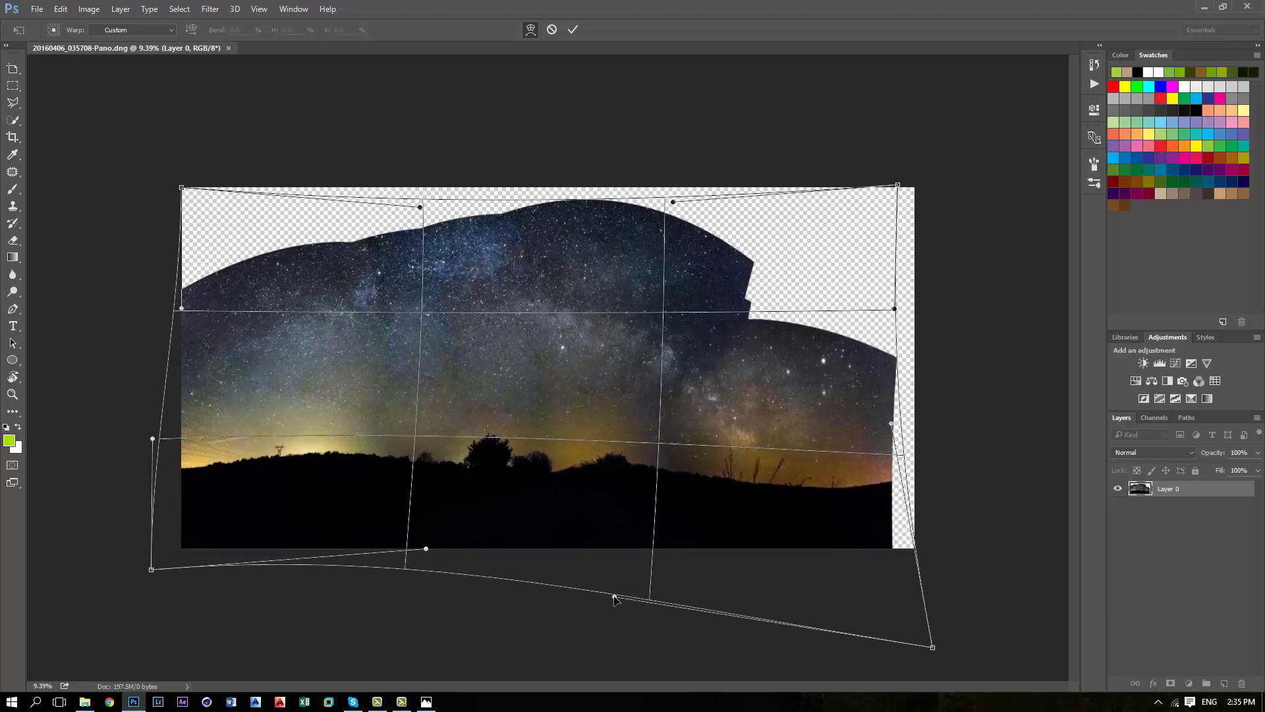
Pull the warp's upper right and upper left corners outward beyond the canvas and fine-tune the adjacent handles
left_click_drag(895, 308, 932, 280)
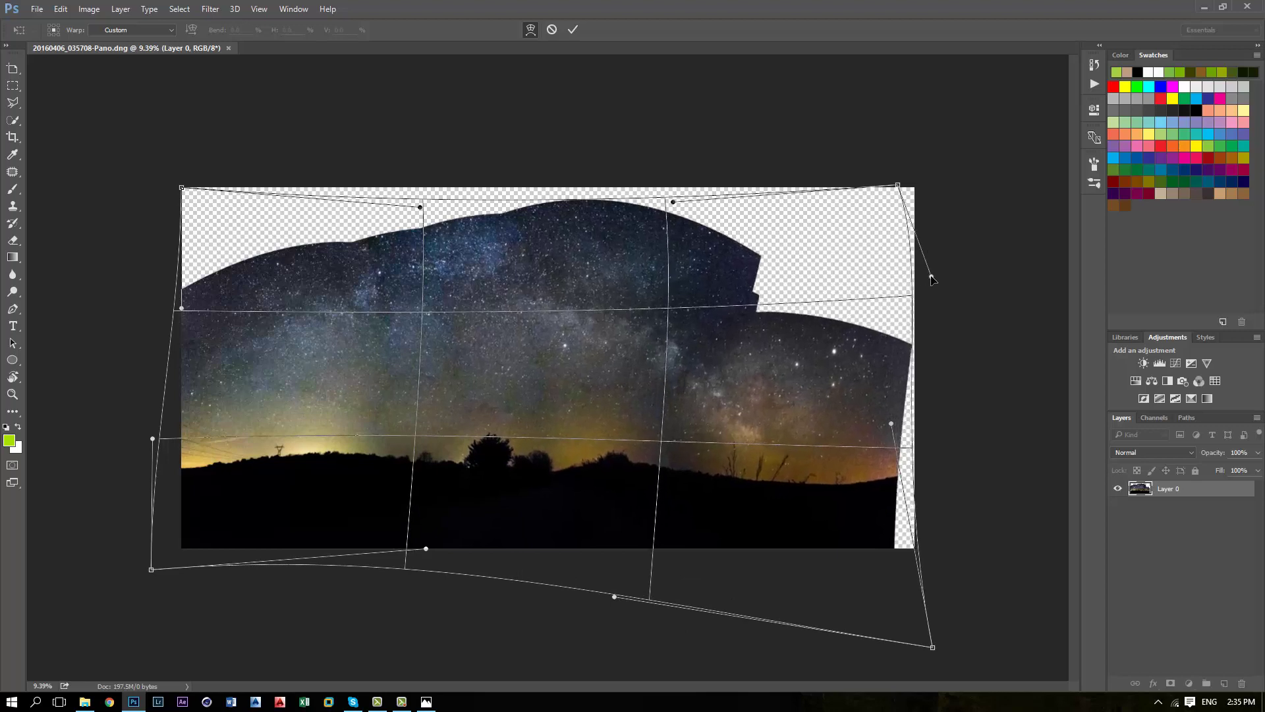
left_click_drag(899, 190, 928, 150)
left_click_drag(425, 209, 423, 201)
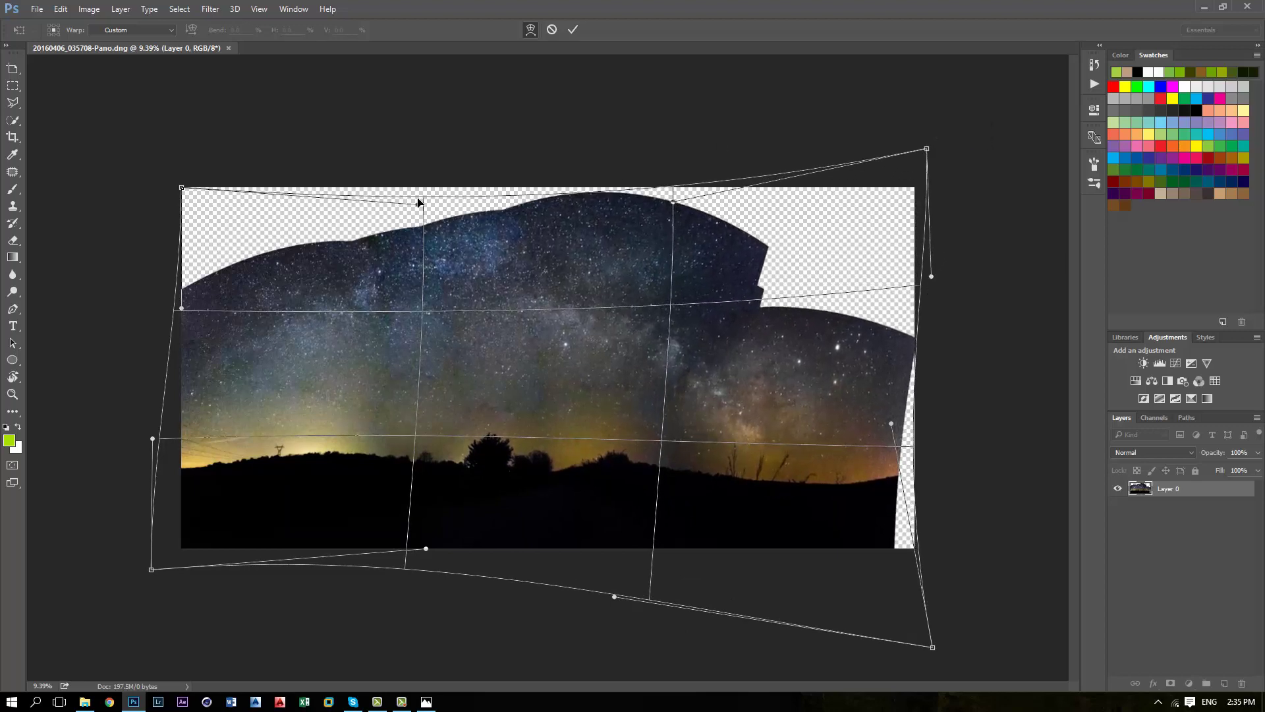
mouse_move(181, 310)
left_mouse_down()
mouse_move(168, 278)
mouse_move(182, 318)
left_mouse_up()
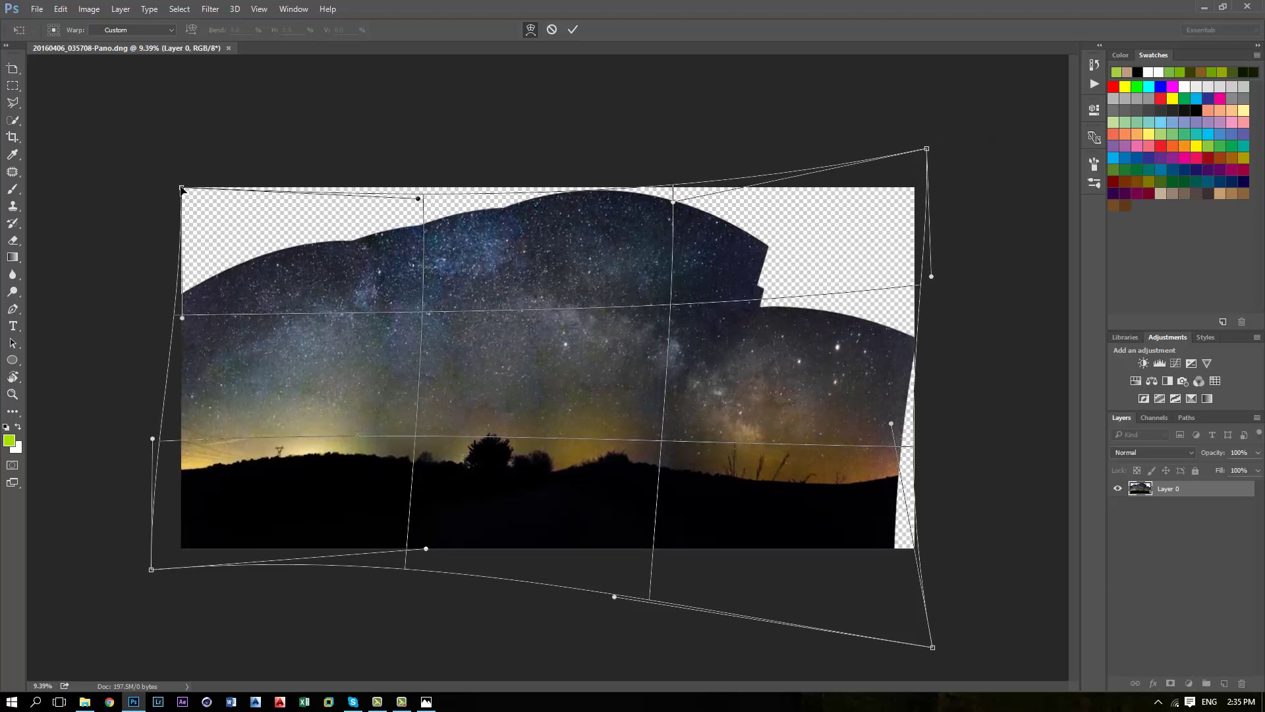
left_click_drag(181, 188, 162, 158)
left_click_drag(445, 295, 448, 301)
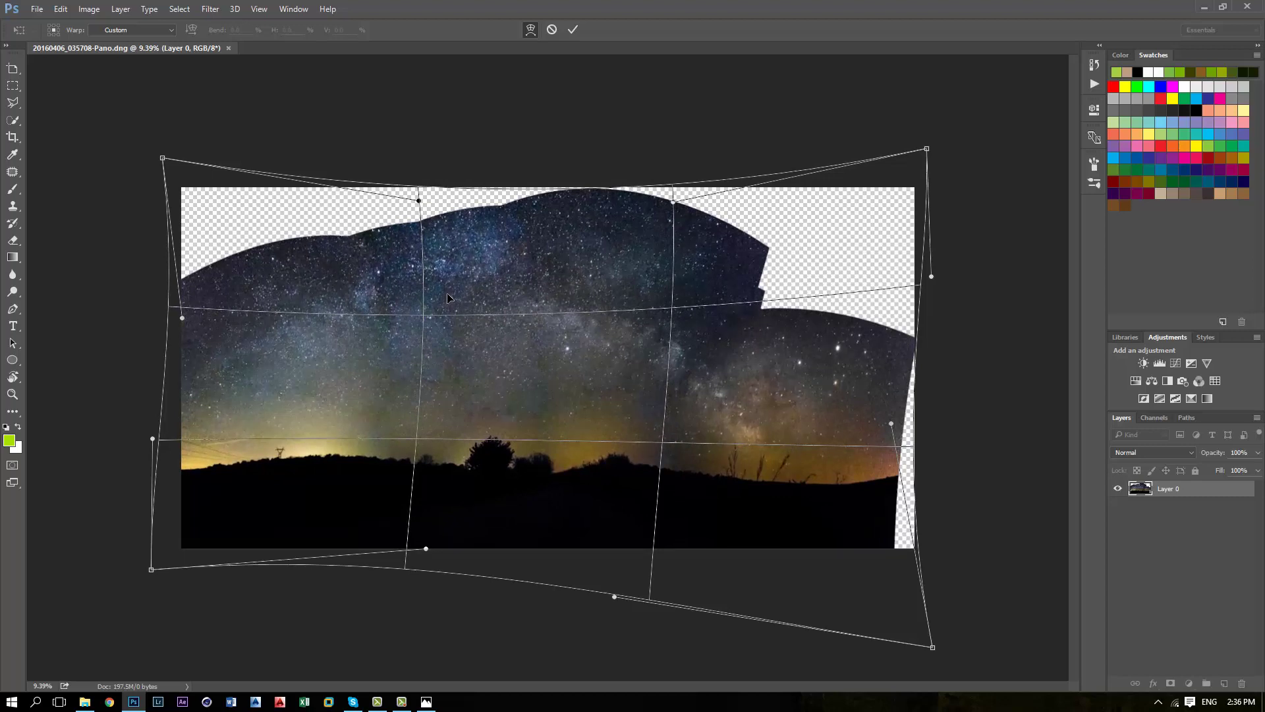
Move the warp's lower right corner outward, bend the right edge inward, raise the upper right corner, and apply the warp
left_click_drag(893, 425, 903, 412)
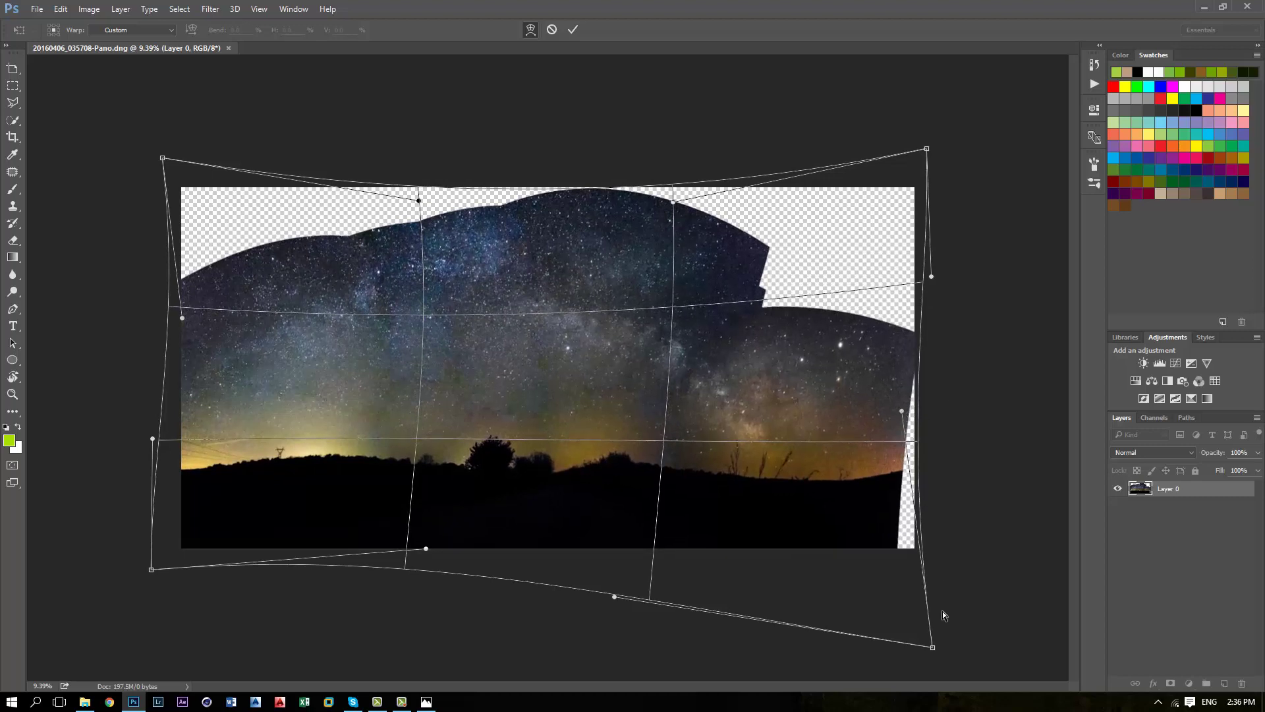
left_click_drag(933, 649, 963, 636)
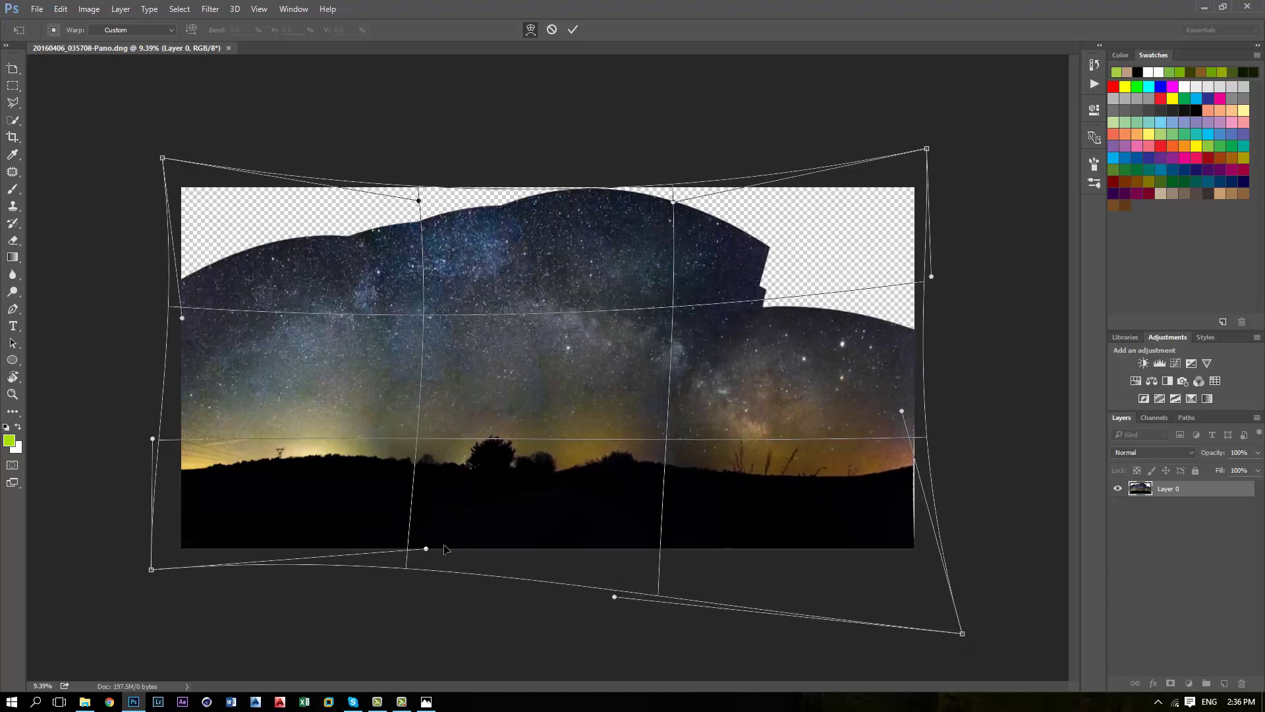
left_click_drag(425, 549, 426, 553)
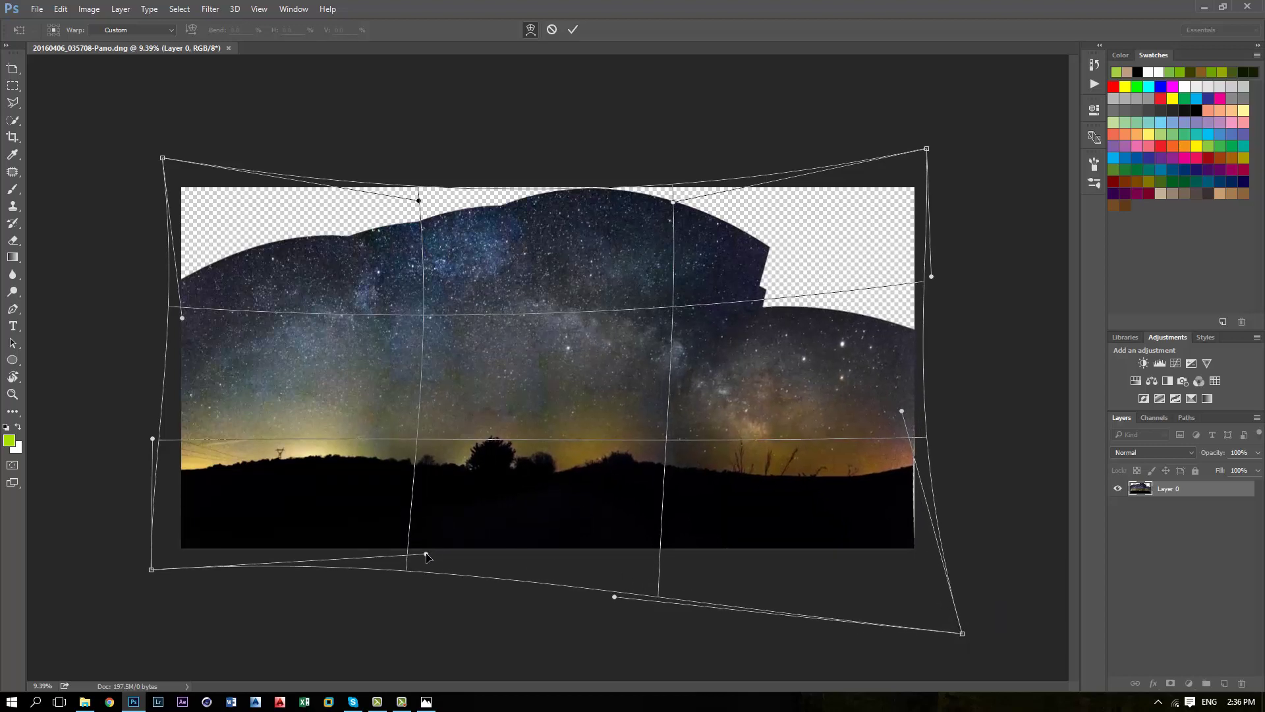
left_click_drag(900, 413, 885, 410)
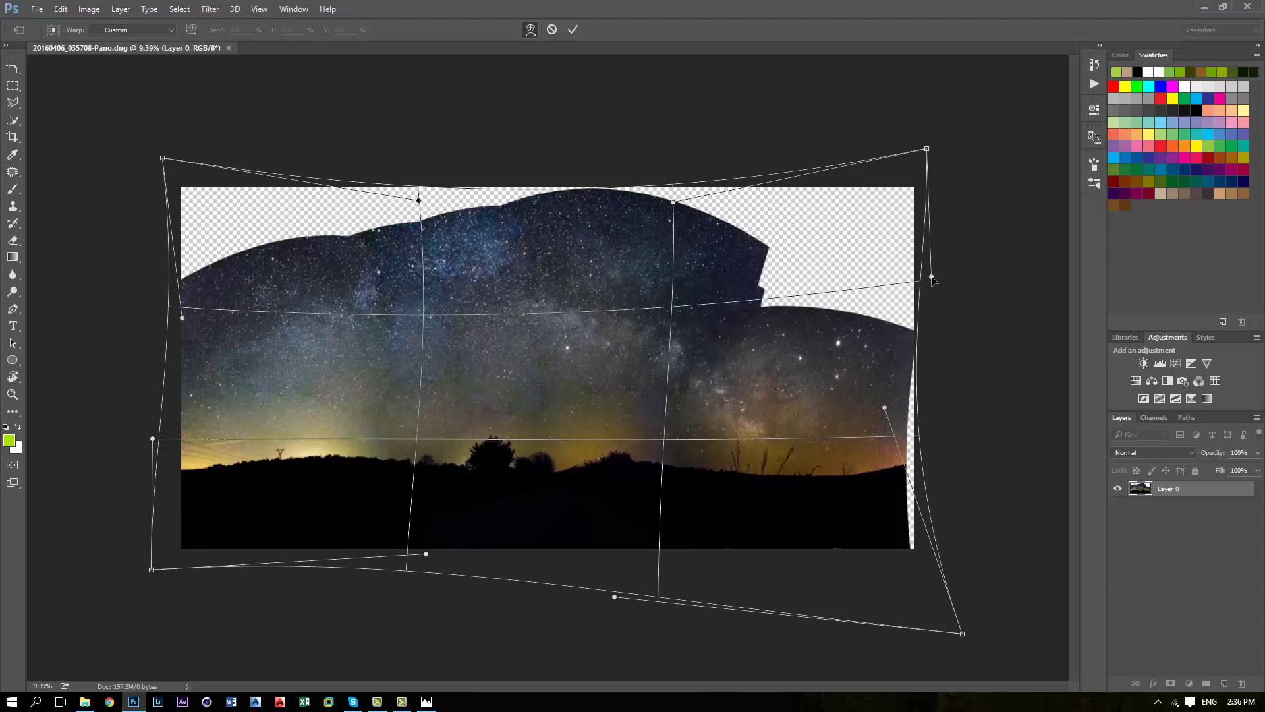
left_click_drag(932, 278, 910, 275)
left_click_drag(926, 149, 914, 123)
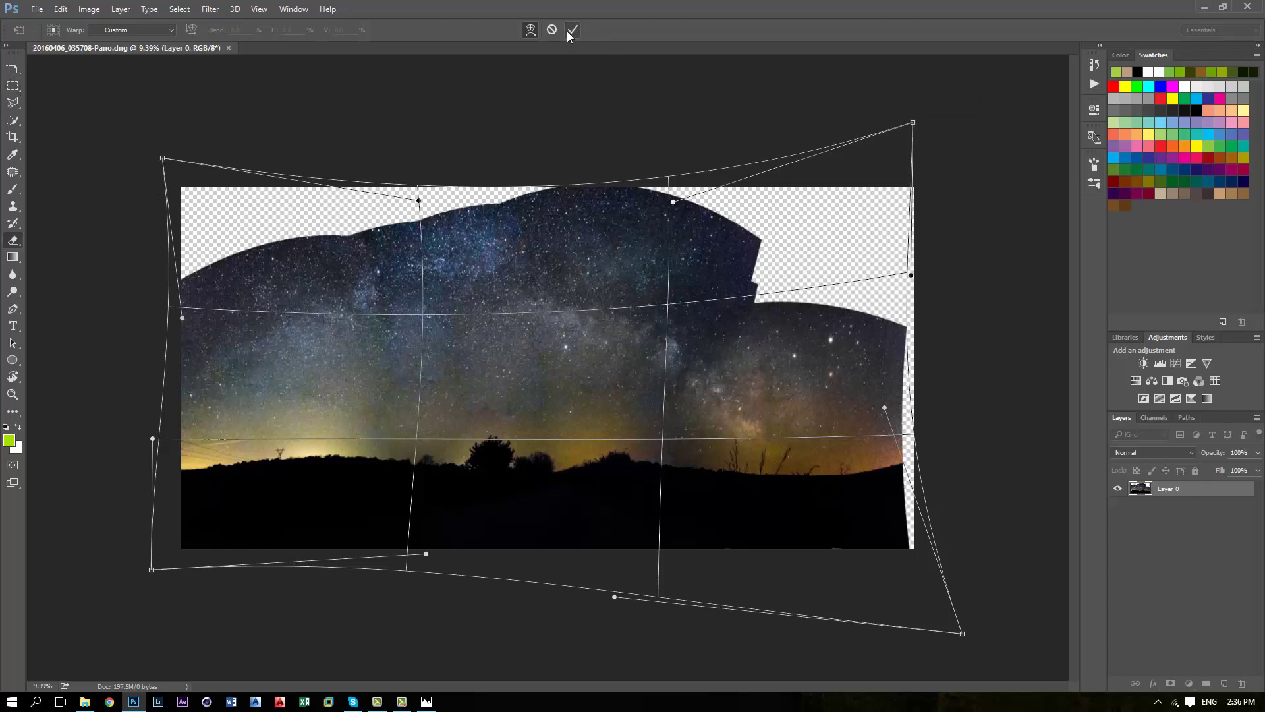
key("e")
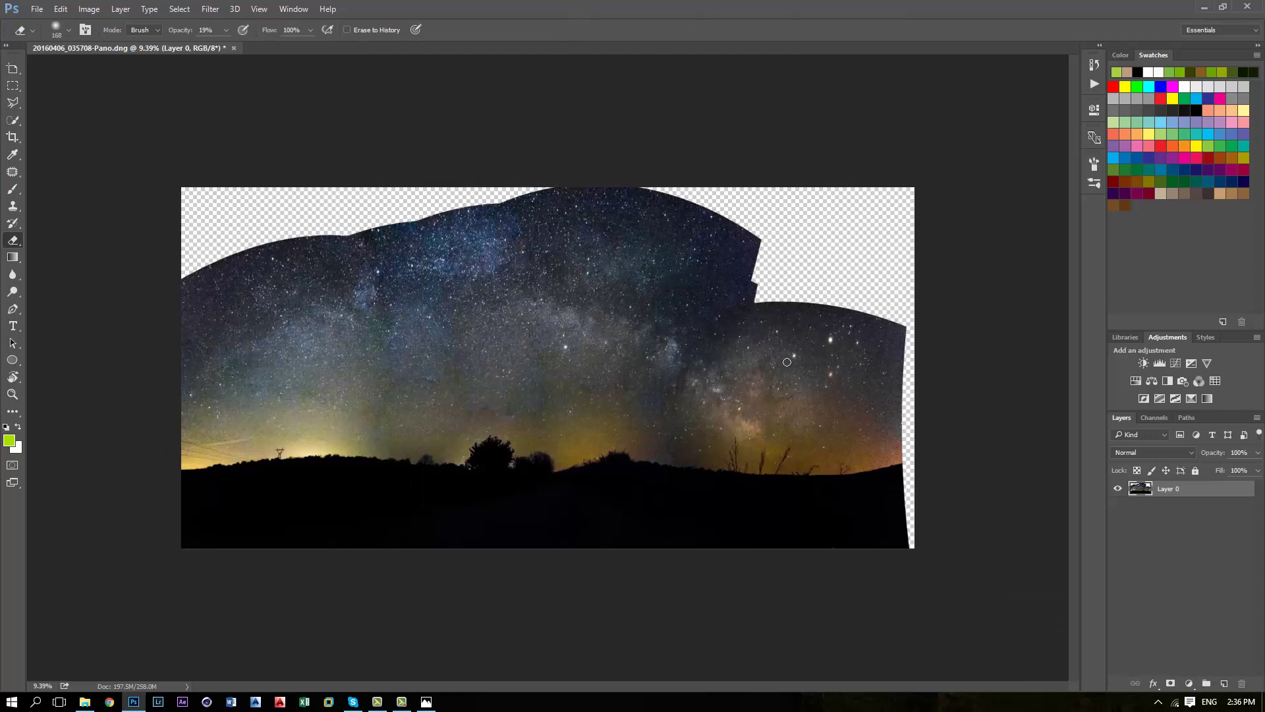
Crop the panorama with the ratio cleared, trimming the uneven top and right side to a height of about 4509 px
left_click(13, 138)
left_click(45, 138)
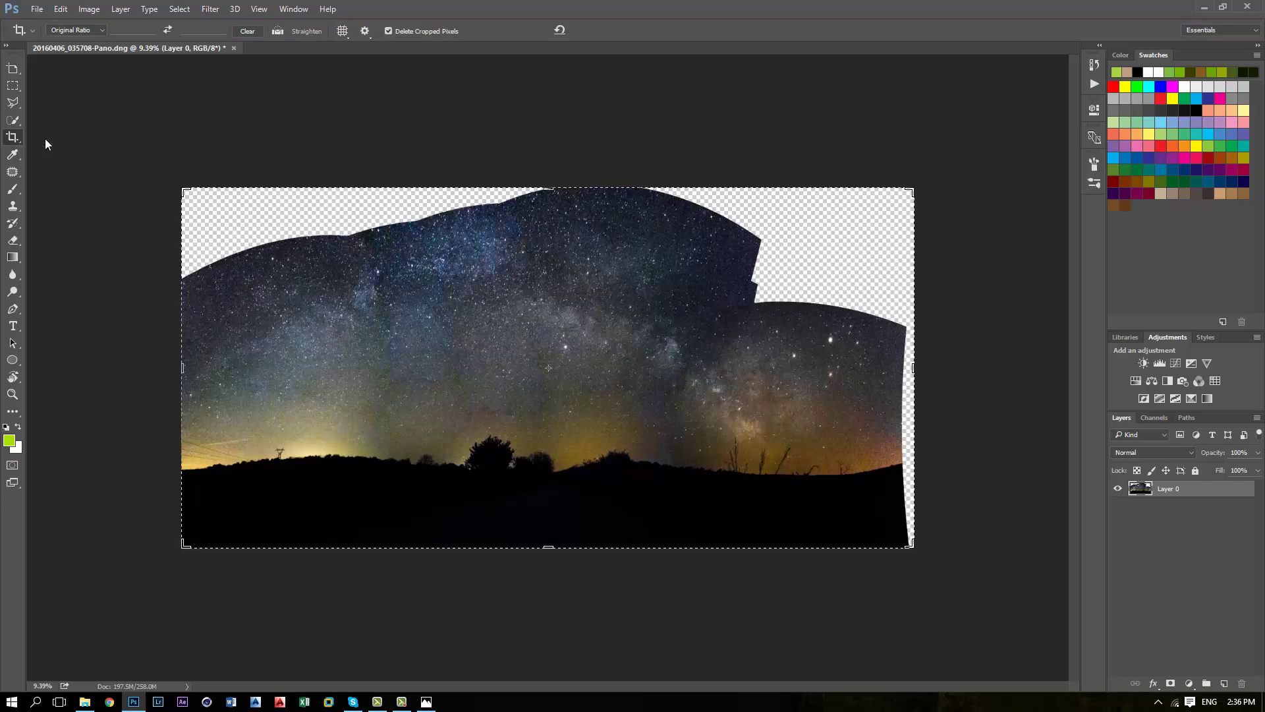
right_click(309, 221)
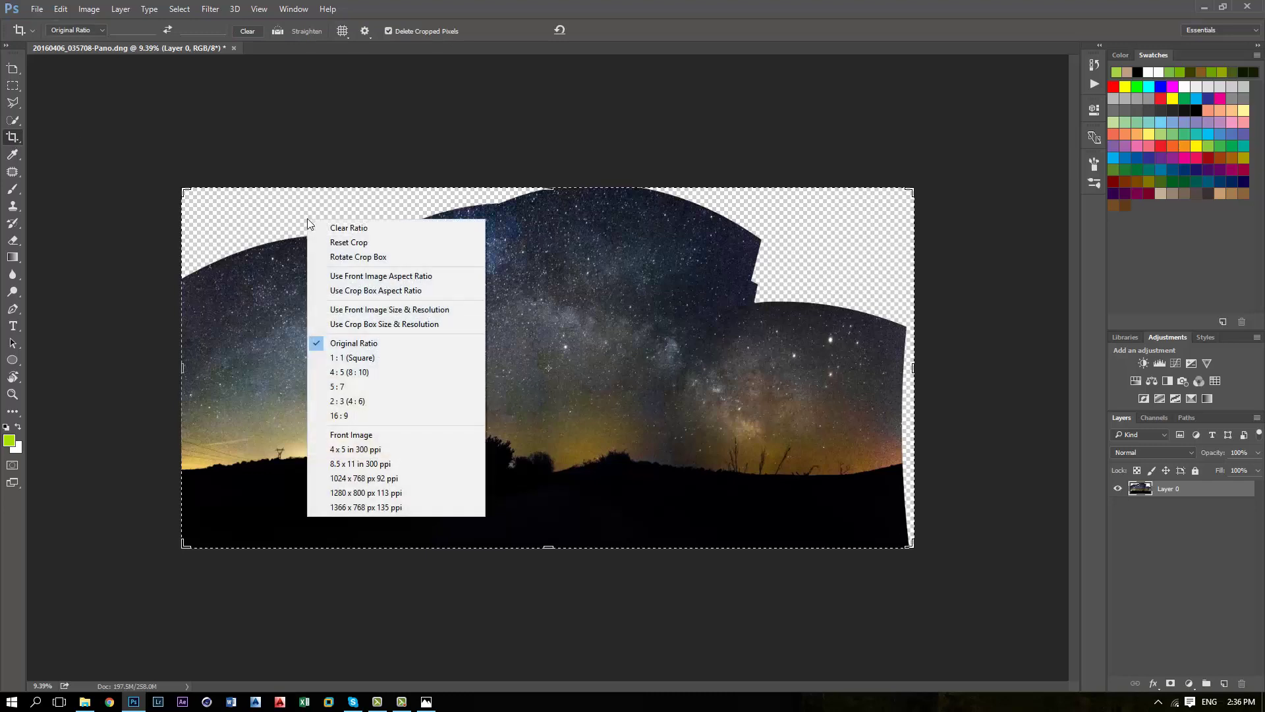
left_click(349, 229)
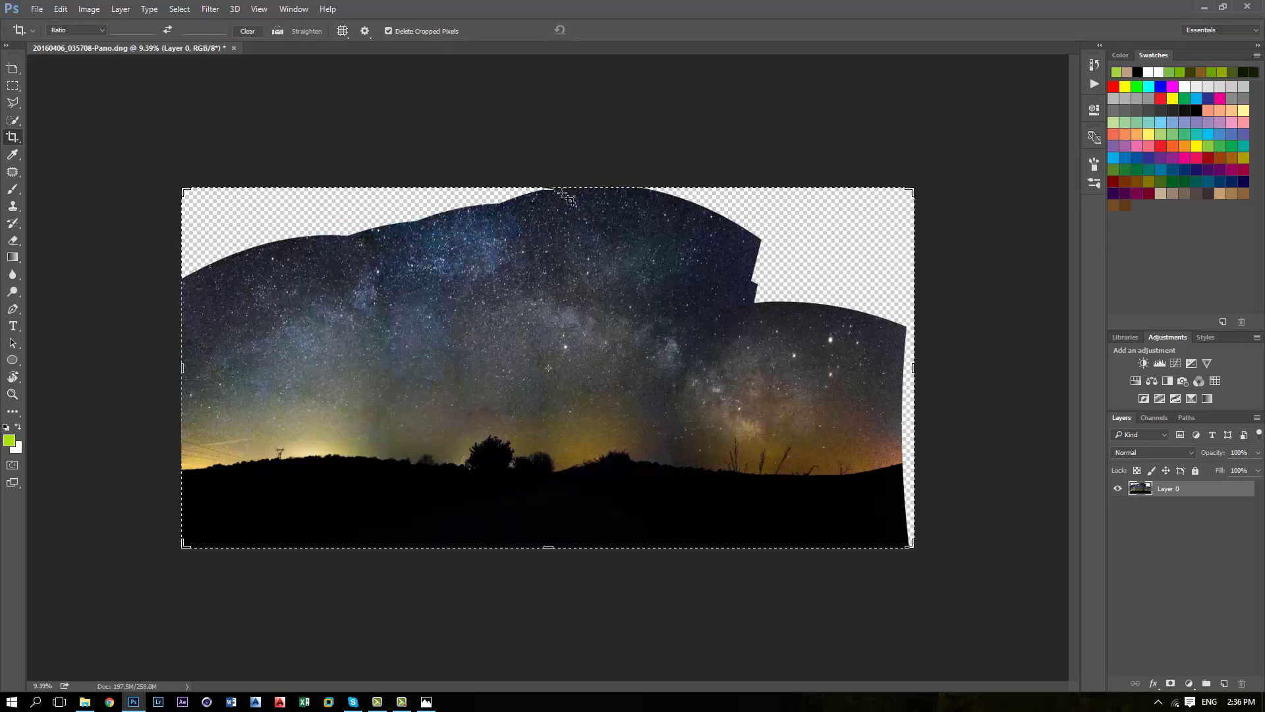
left_click_drag(548, 189, 548, 238)
left_click_drag(920, 367, 838, 377)
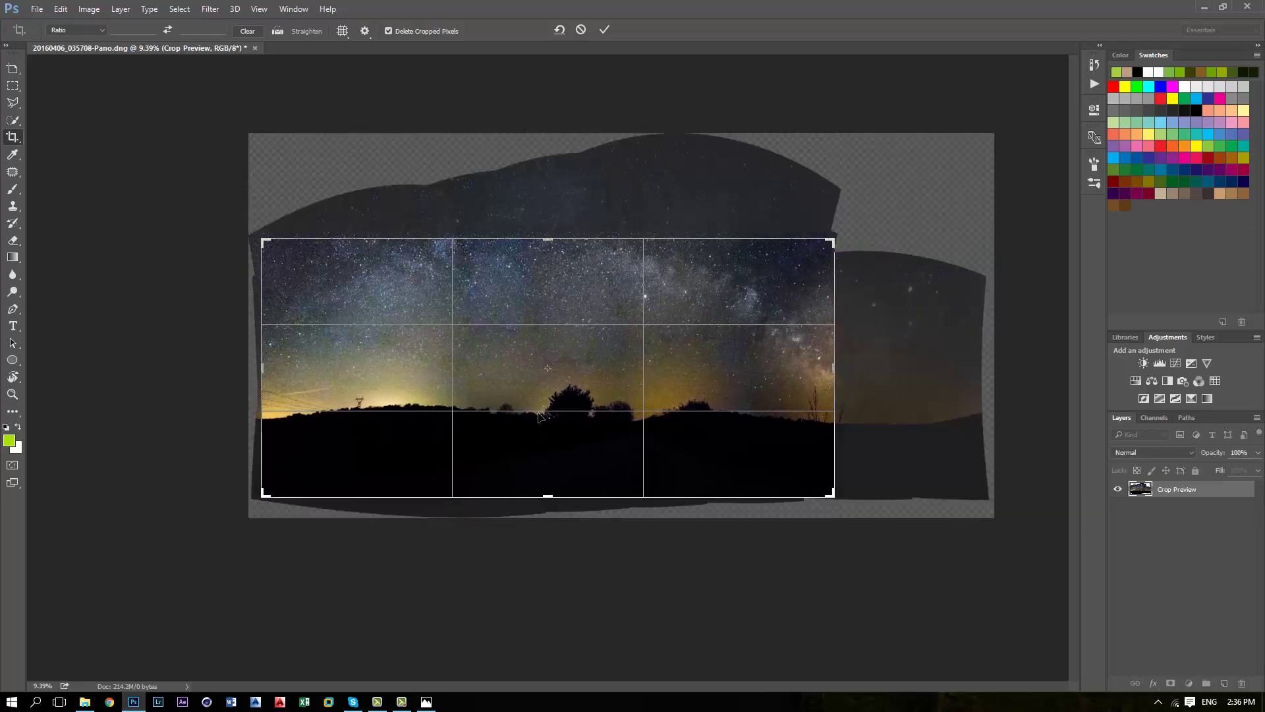
left_click_drag(548, 239, 550, 230)
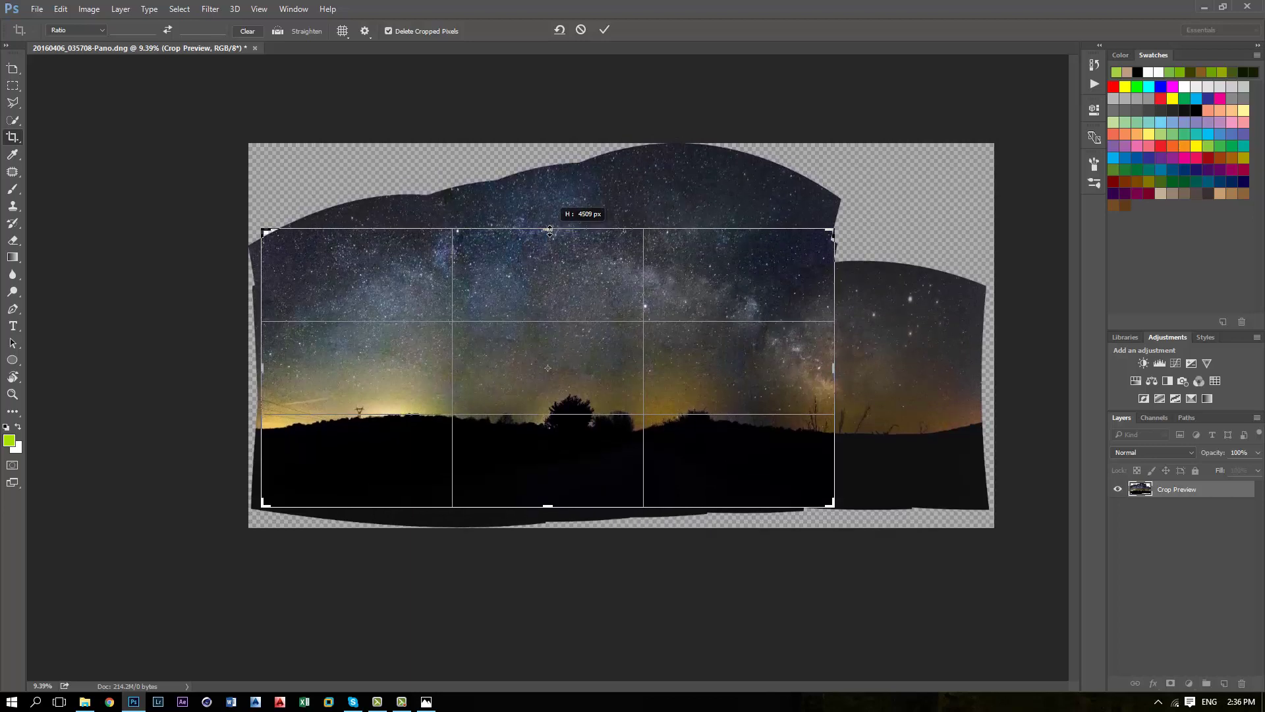
left_click_drag(549, 230, 548, 231)
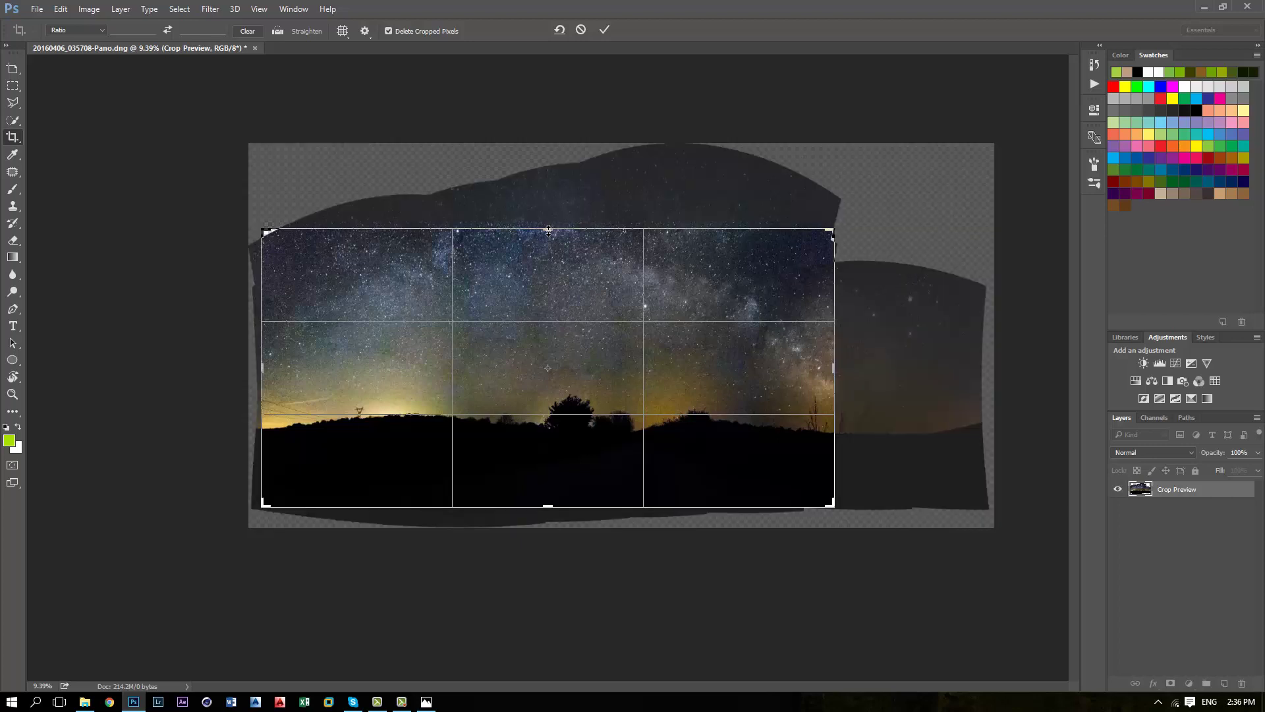
left_click(605, 30)
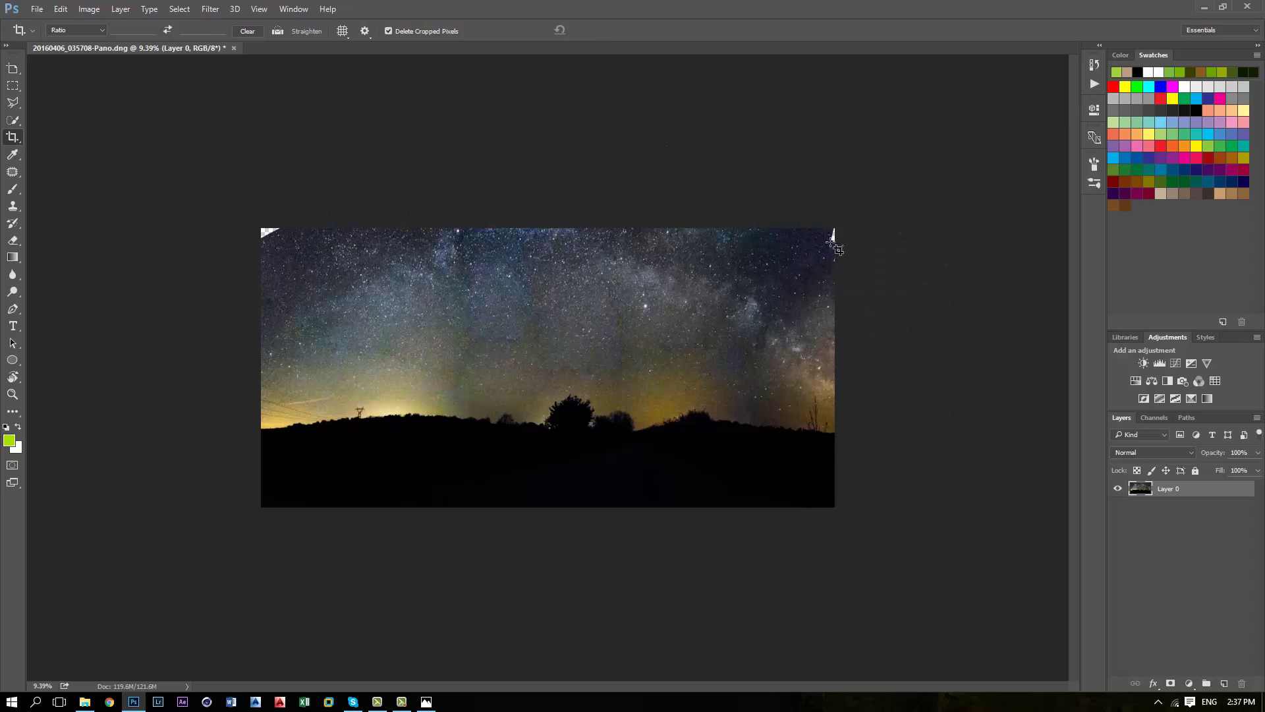
Fill the transparent upper right and upper left corners with cloned sky using the Clone Stamp and a 144 px brush
left_click(13, 208)
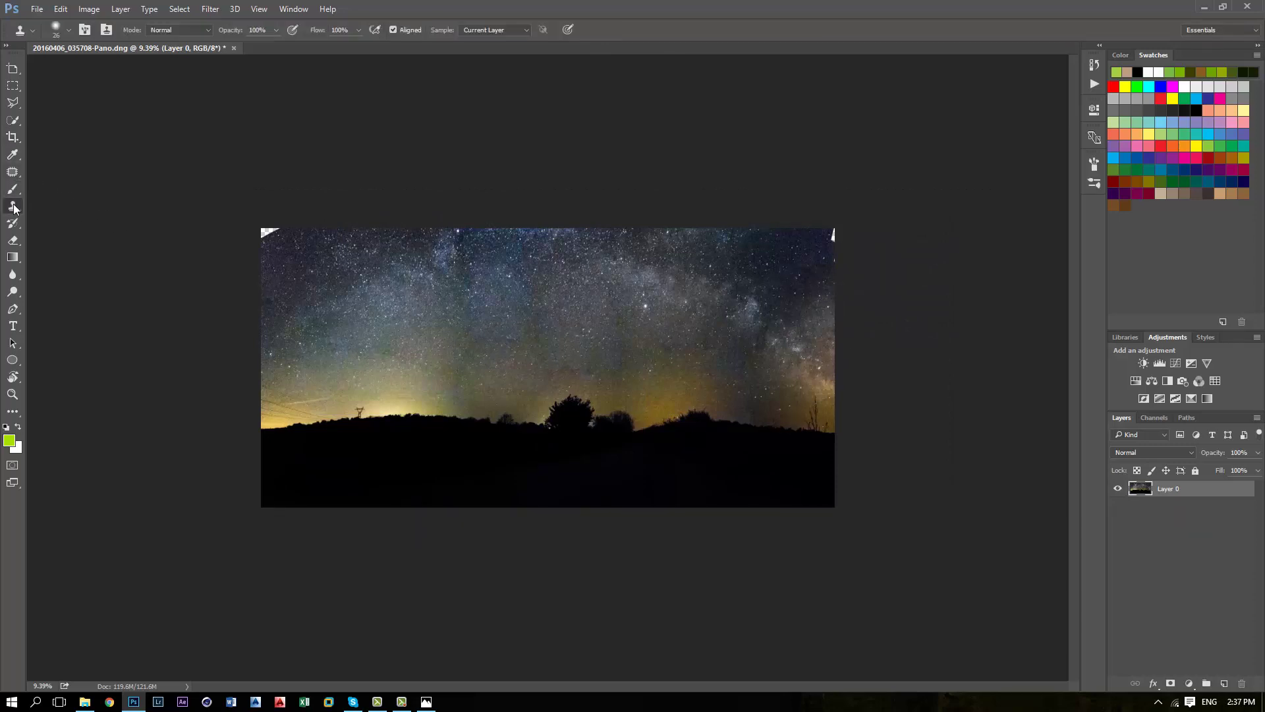
key("ctrl+plus")
key("ctrl+plus")
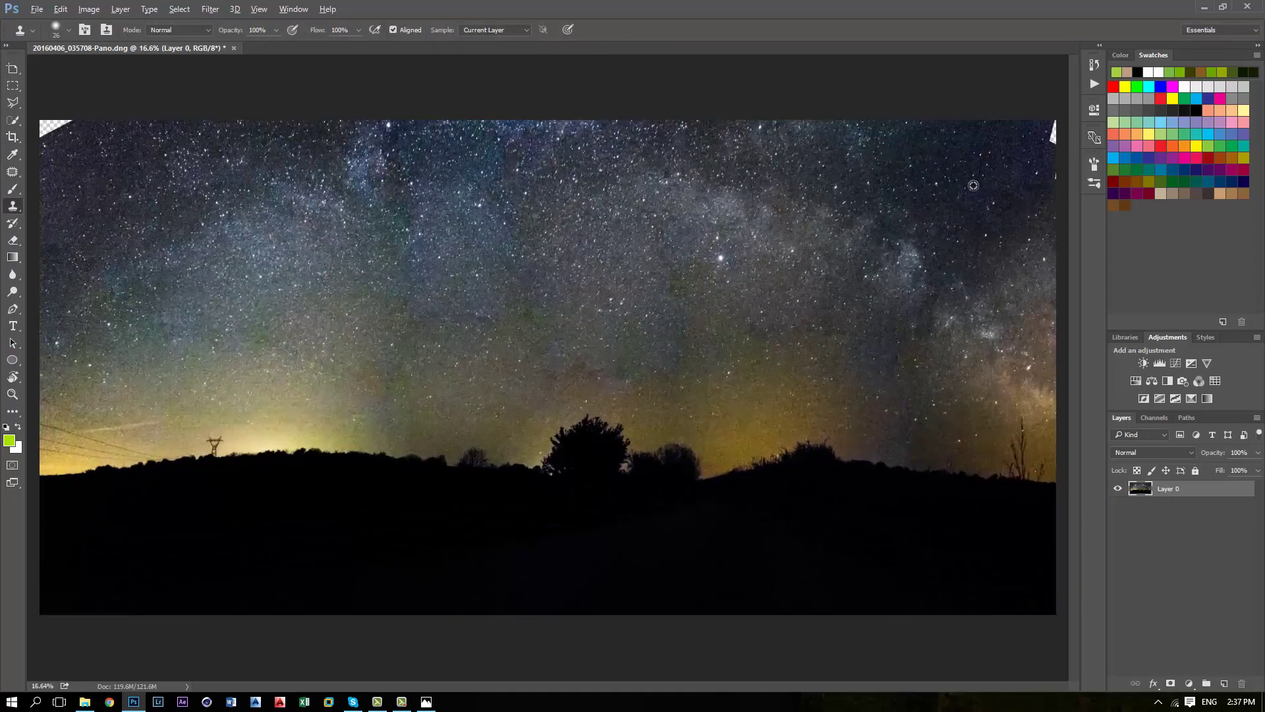
right_click(1043, 125, "alt")
left_click_drag(1050, 123, 1055, 174)
mouse_move(58, 139)
left_mouse_down()
mouse_move(79, 138)
mouse_move(53, 124)
mouse_move(41, 134)
left_mouse_up()
scroll(166, 97, "down", 1)
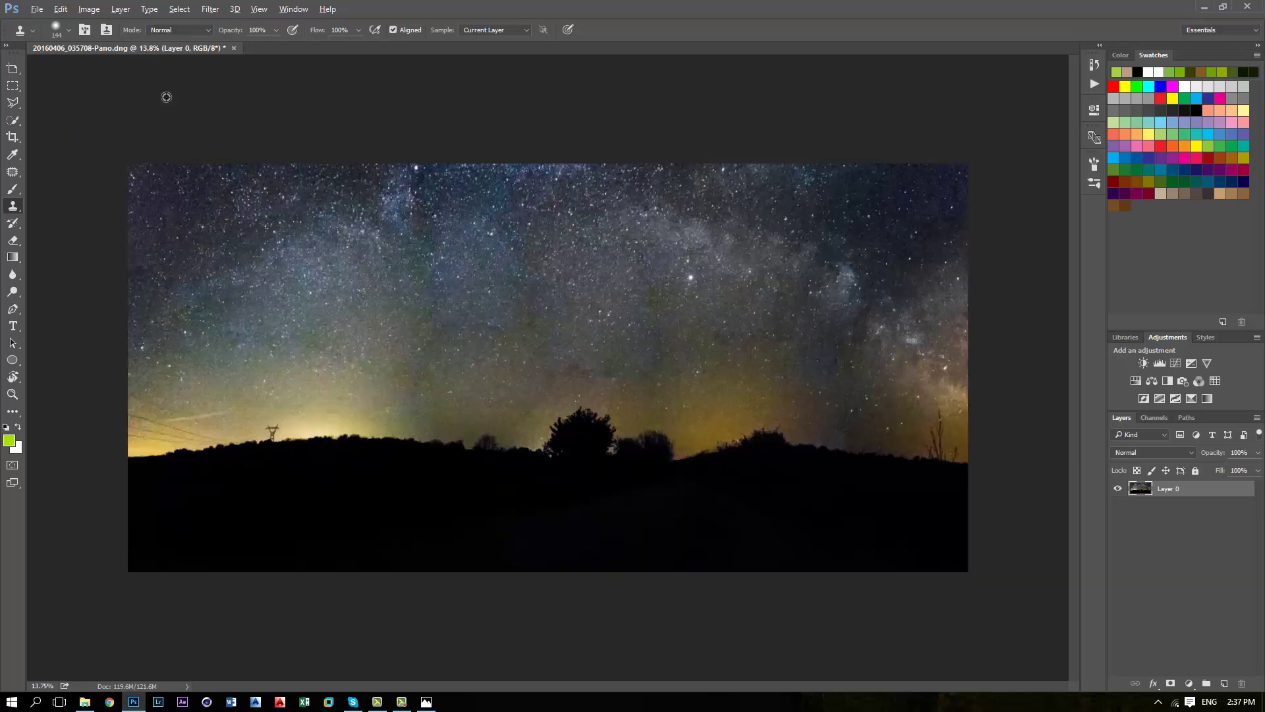
scroll(166, 97, "down", 1)
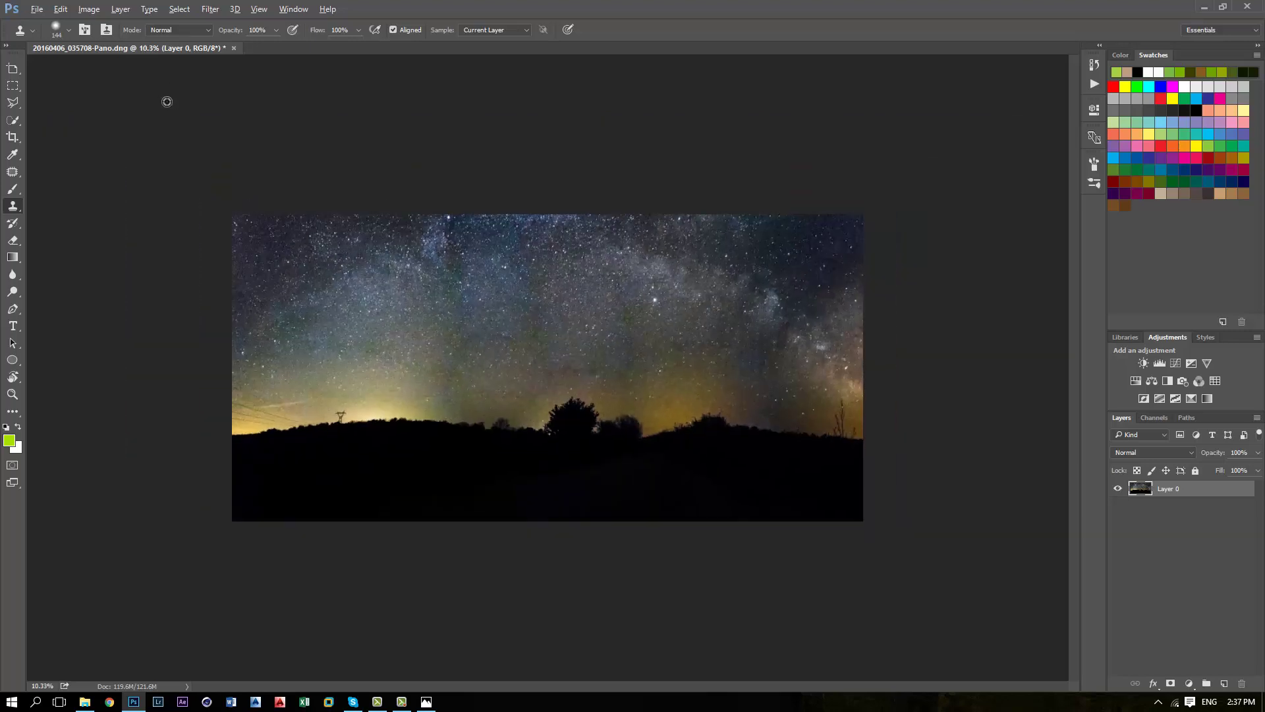
Duplicate Layer 0 within the same document, keeping the name Layer 0 copy
right_click(1211, 494)
left_click(1070, 149)
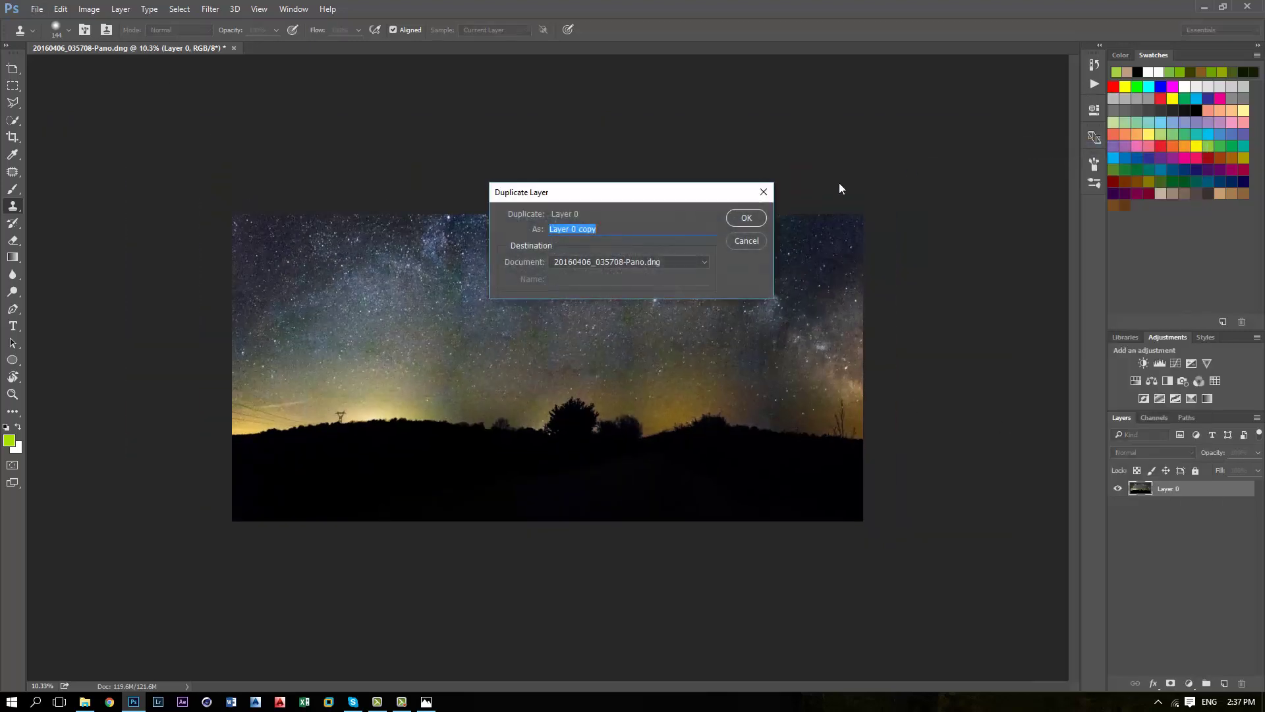
left_click(738, 218)
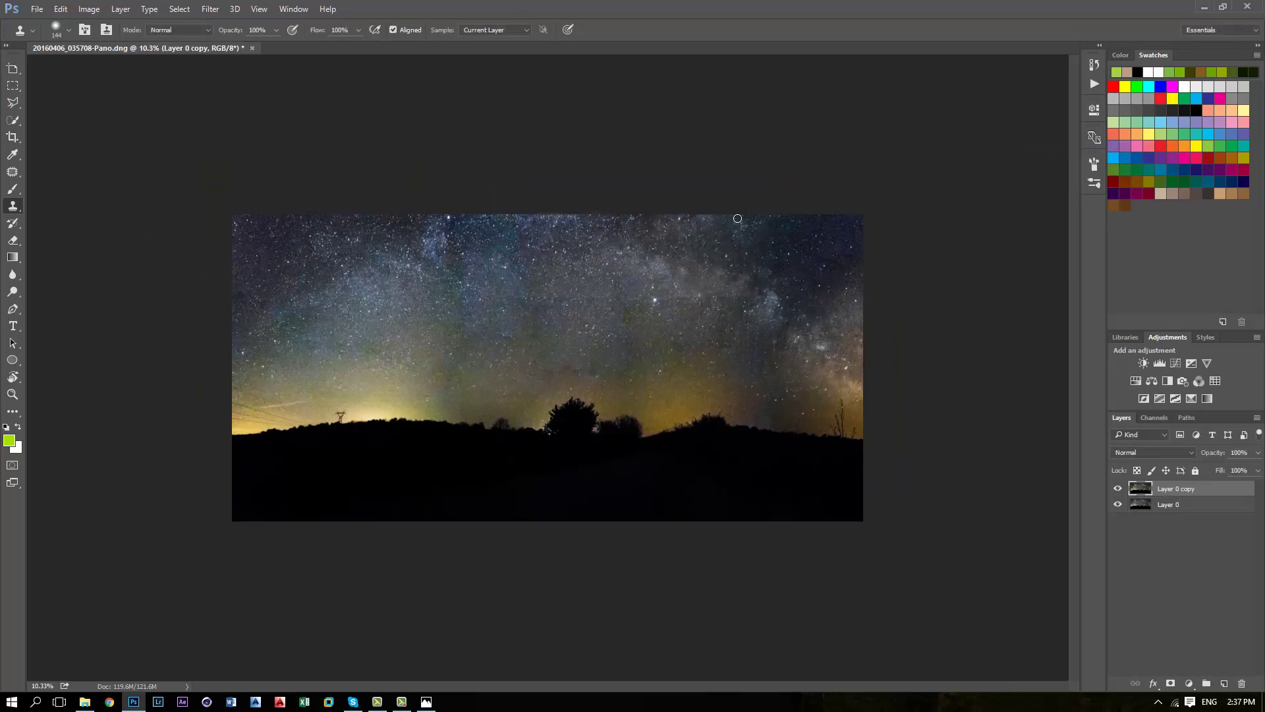
Apply Reduce Noise to the duplicate layer with strength 10, preserve details 0%, reduce color noise 100%, and sharpen details 0%
left_click(210, 9)
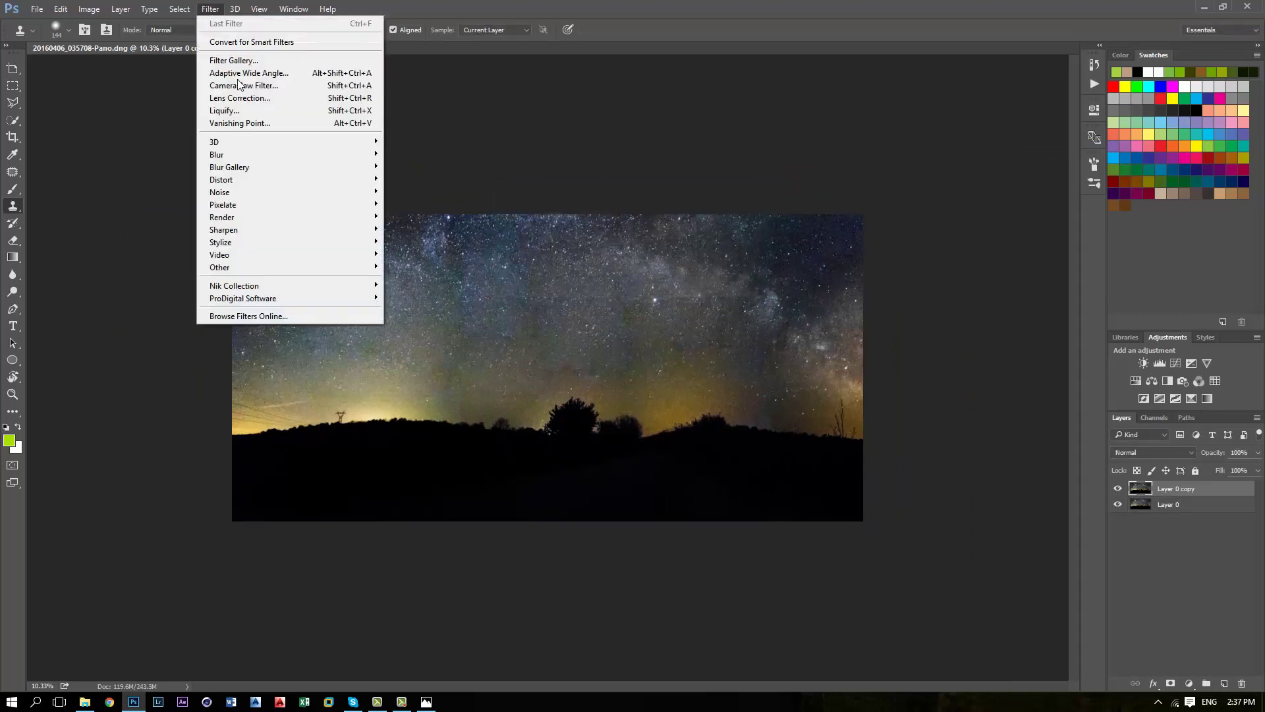
mouse_move(259, 188)
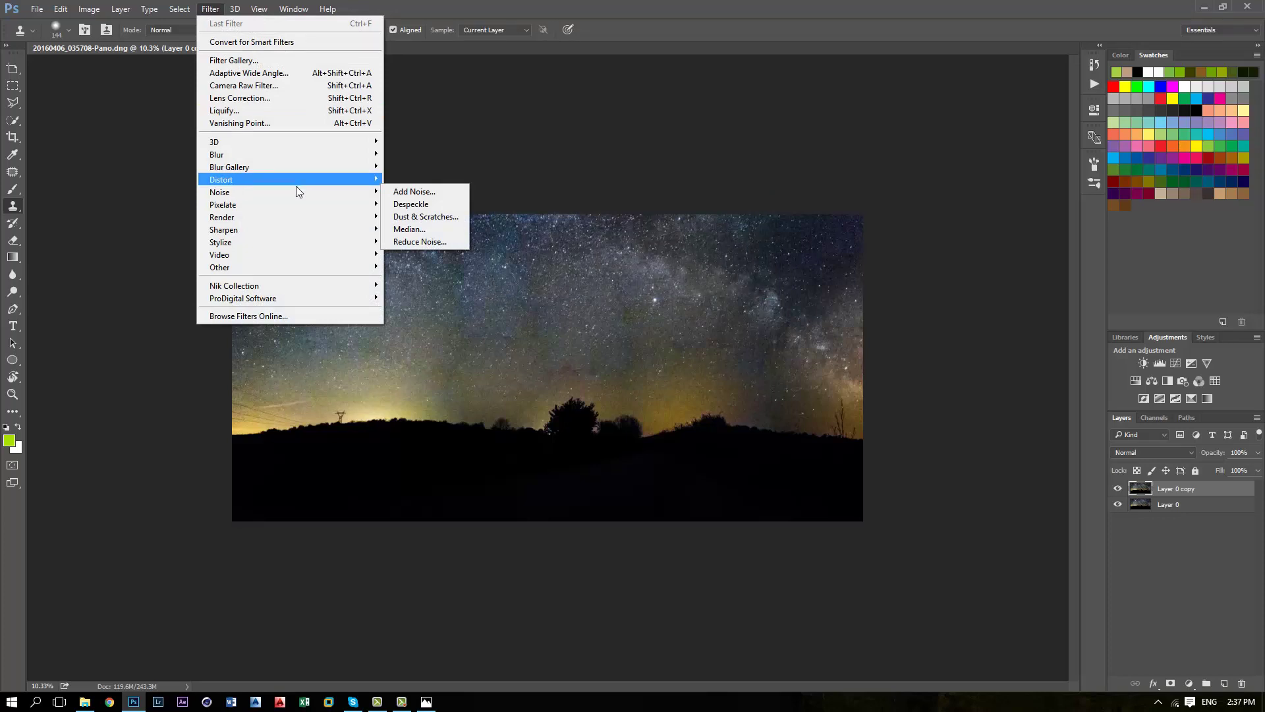
left_click(422, 241)
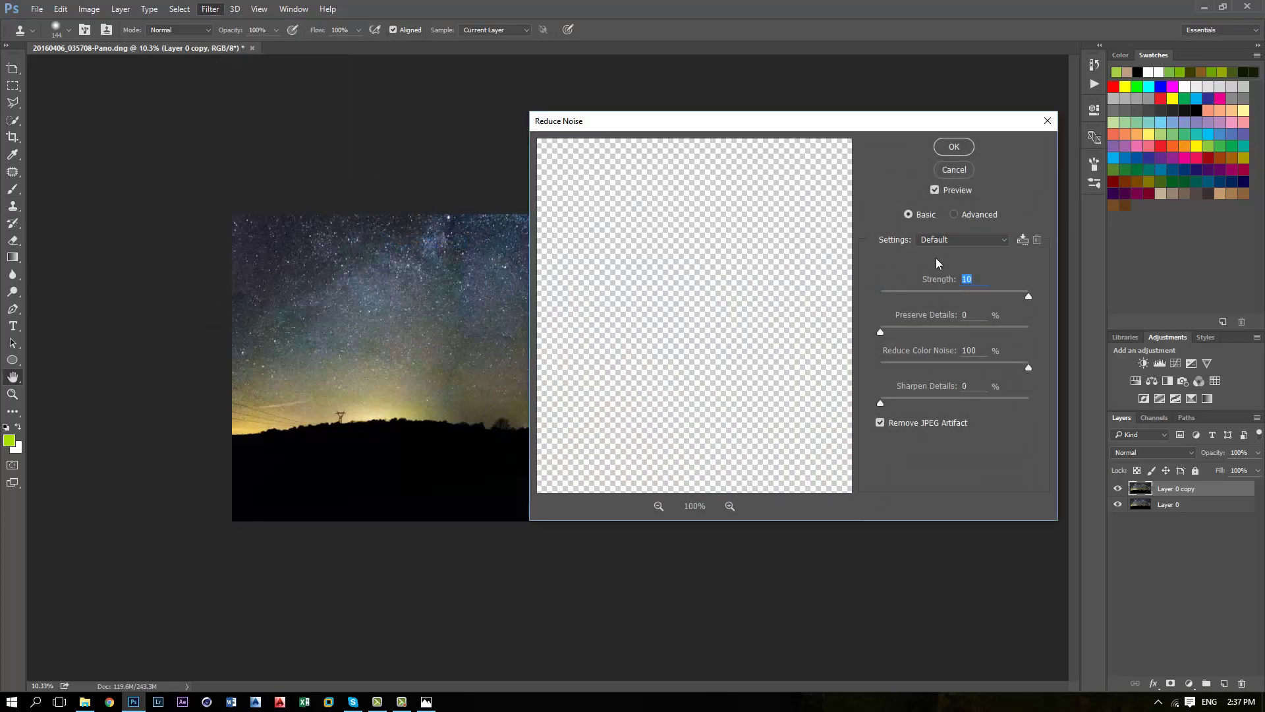
left_click_drag(895, 129, 1062, 76)
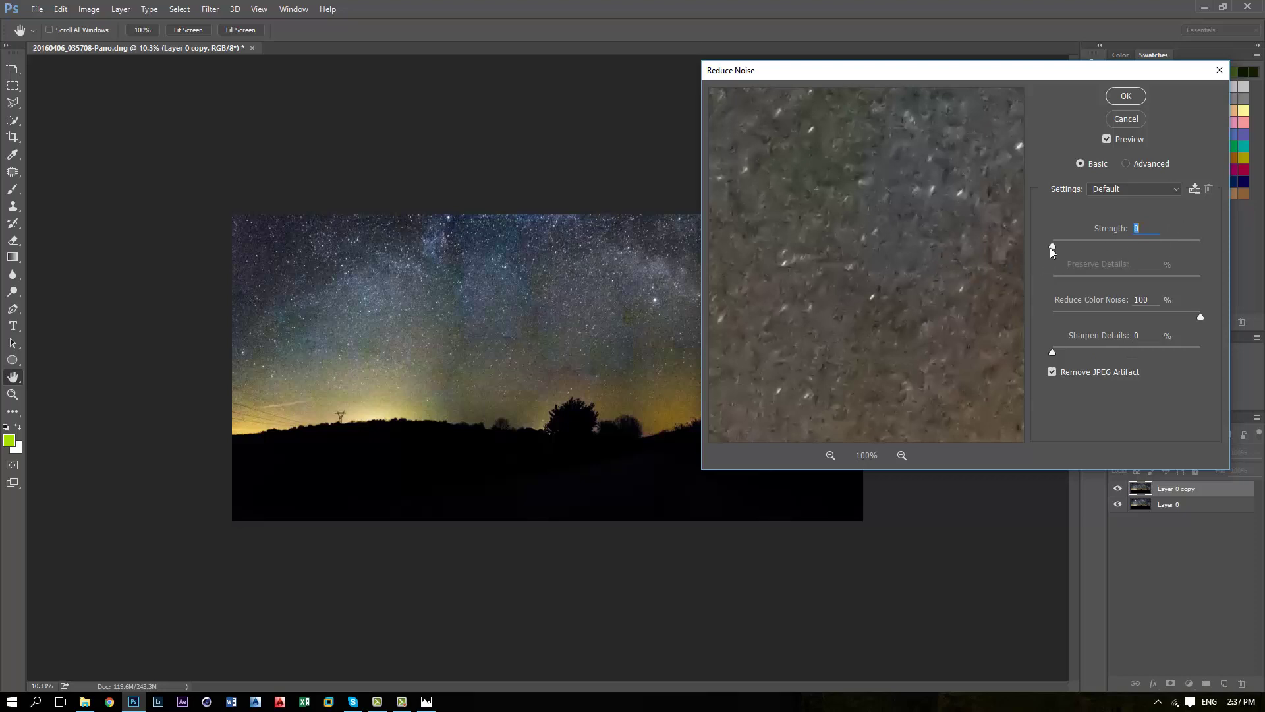
left_click_drag(1052, 246, 1244, 251)
left_click_drag(1052, 282, 1096, 282)
type("100")
left_click_drag(1200, 281, 1019, 291)
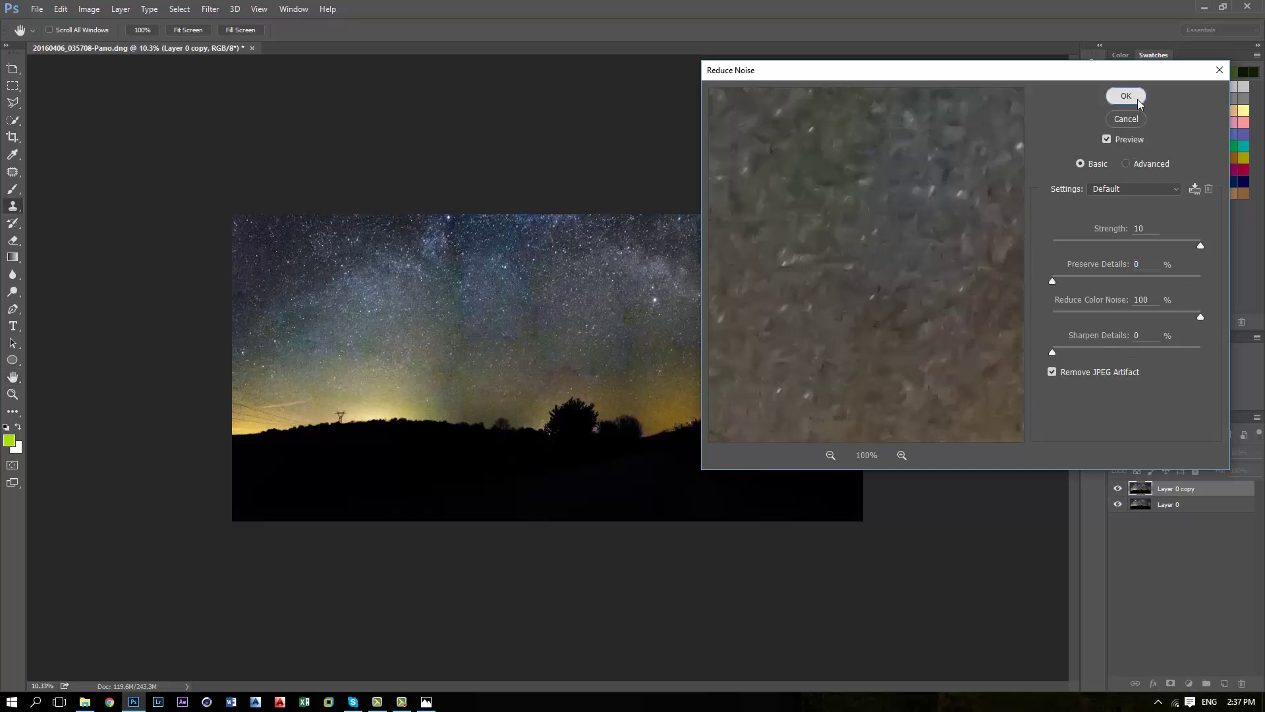
left_click(1137, 99)
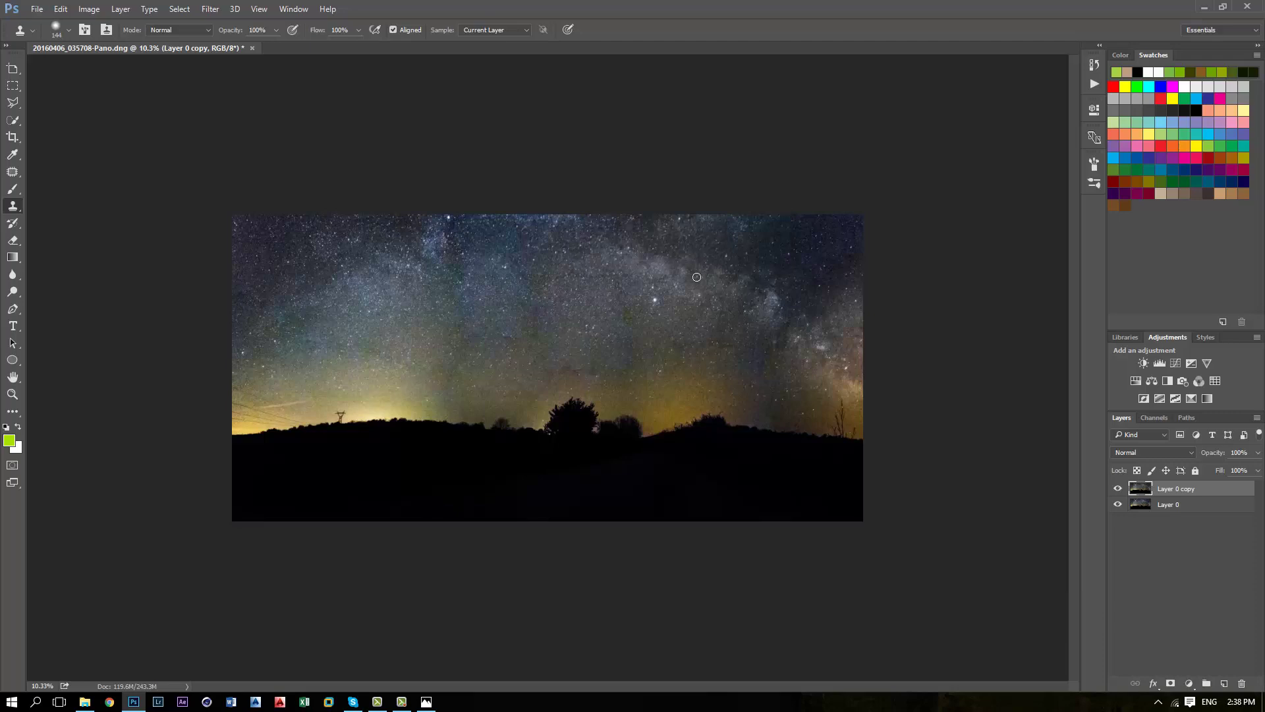
Set the denoised duplicate's blend mode to Lighten and toggle its visibility to compare the sky up close
scroll(549, 334, "up", 2)
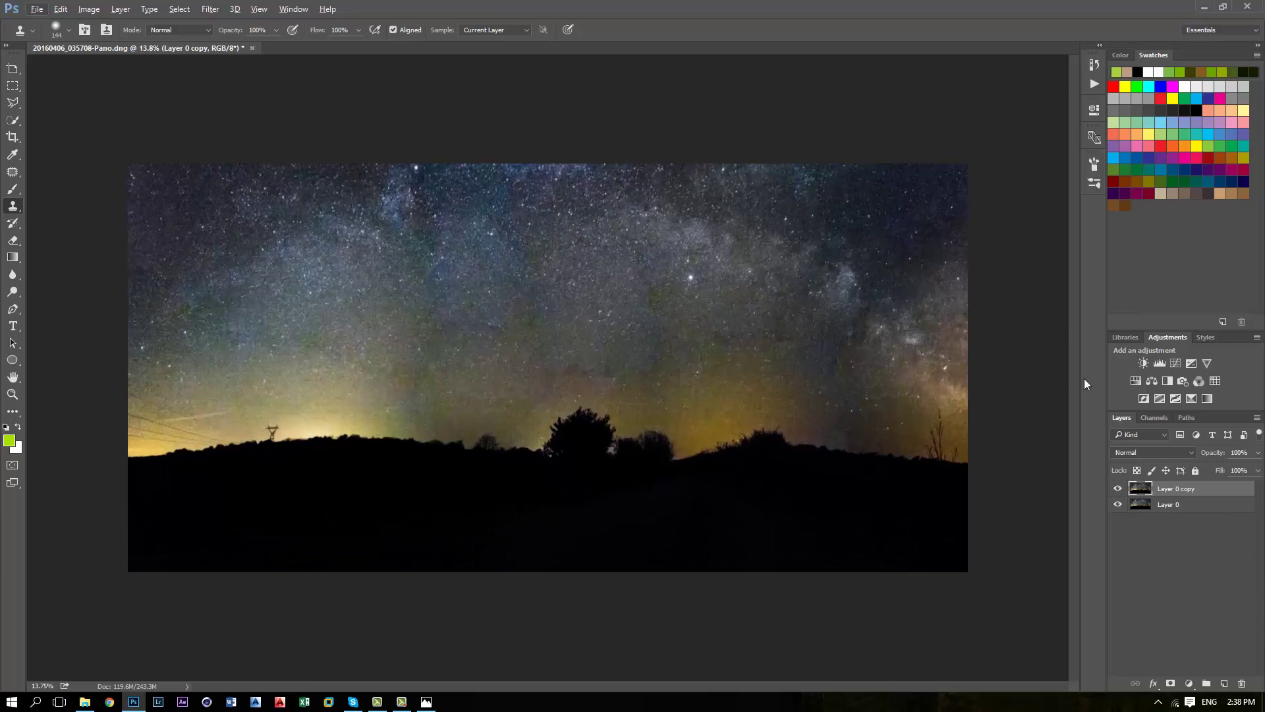
scroll(687, 354, "up", 2)
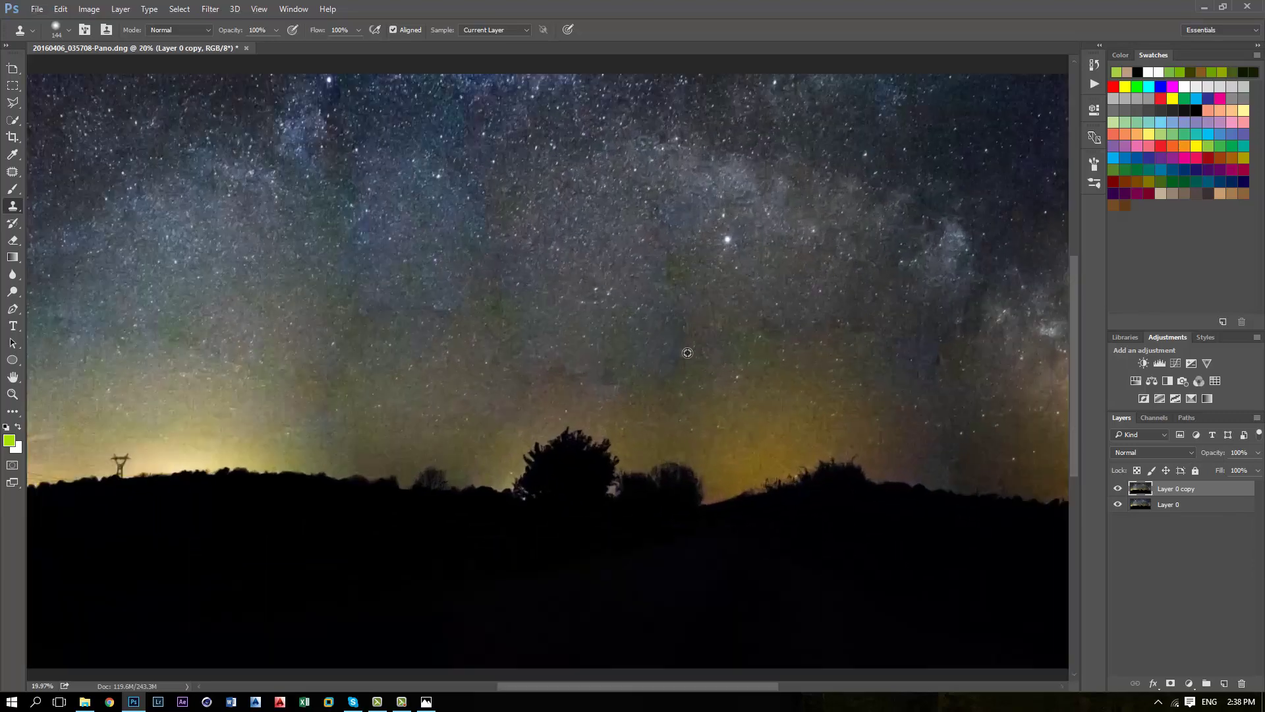
left_click(1118, 489)
left_click(1119, 489)
left_click(1168, 452)
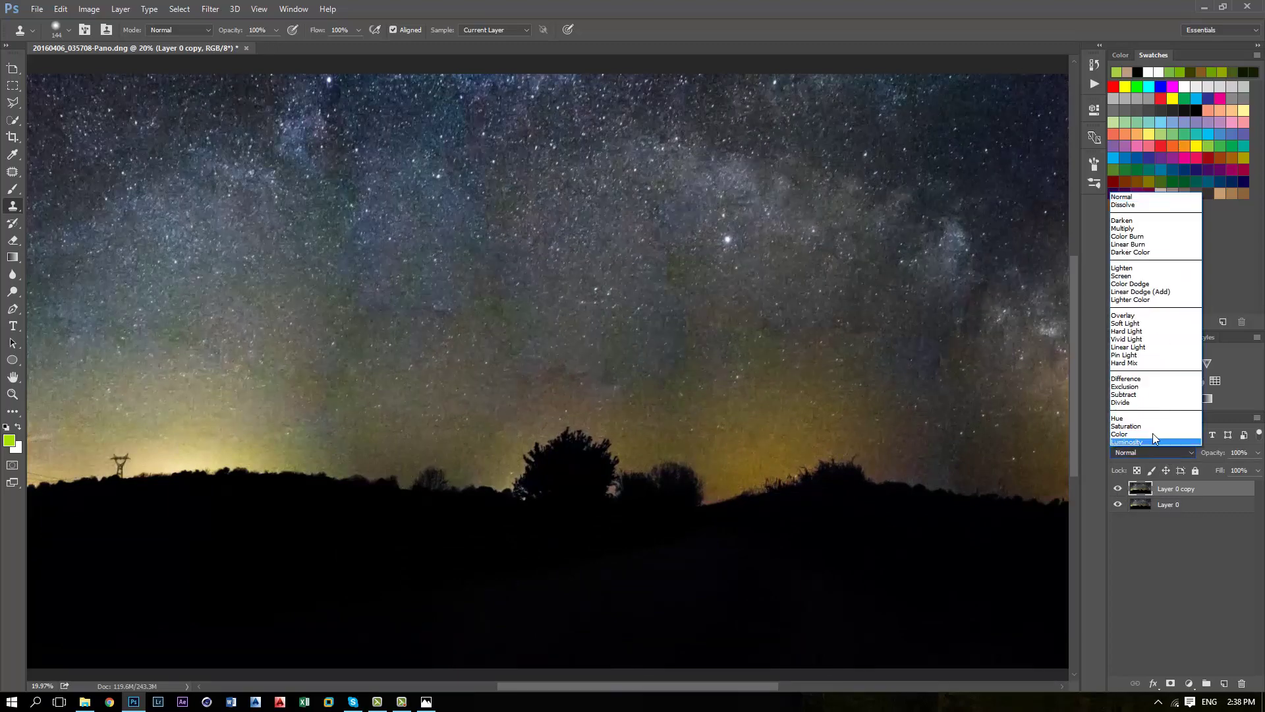
left_click(1142, 267)
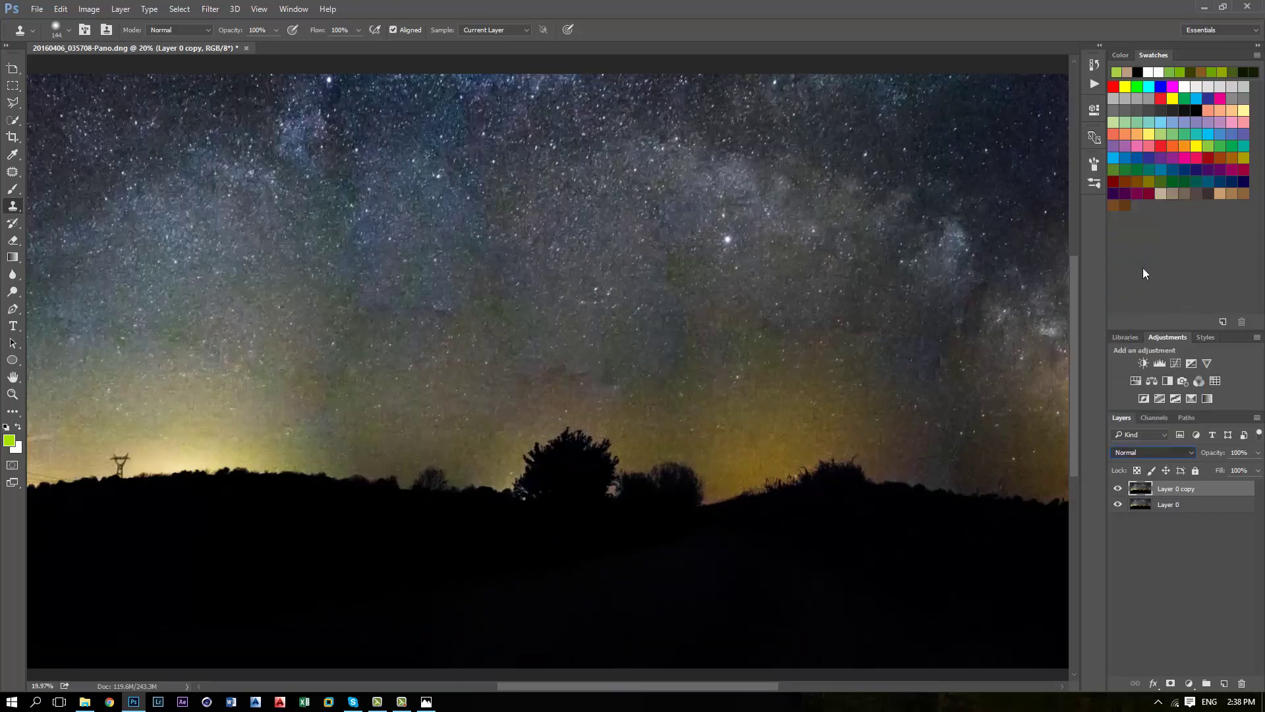
left_click(1118, 489)
left_click(1119, 489)
scroll(687, 395, "up", 5)
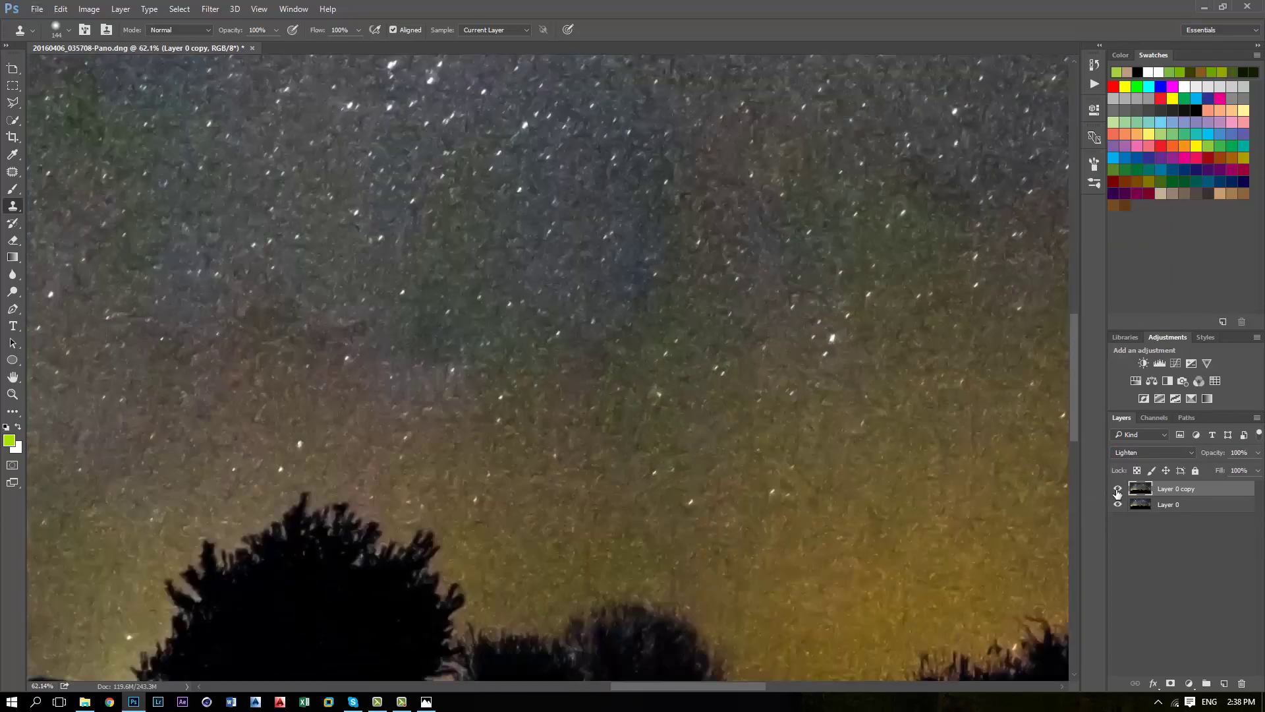
scroll(755, 392, "down", 8)
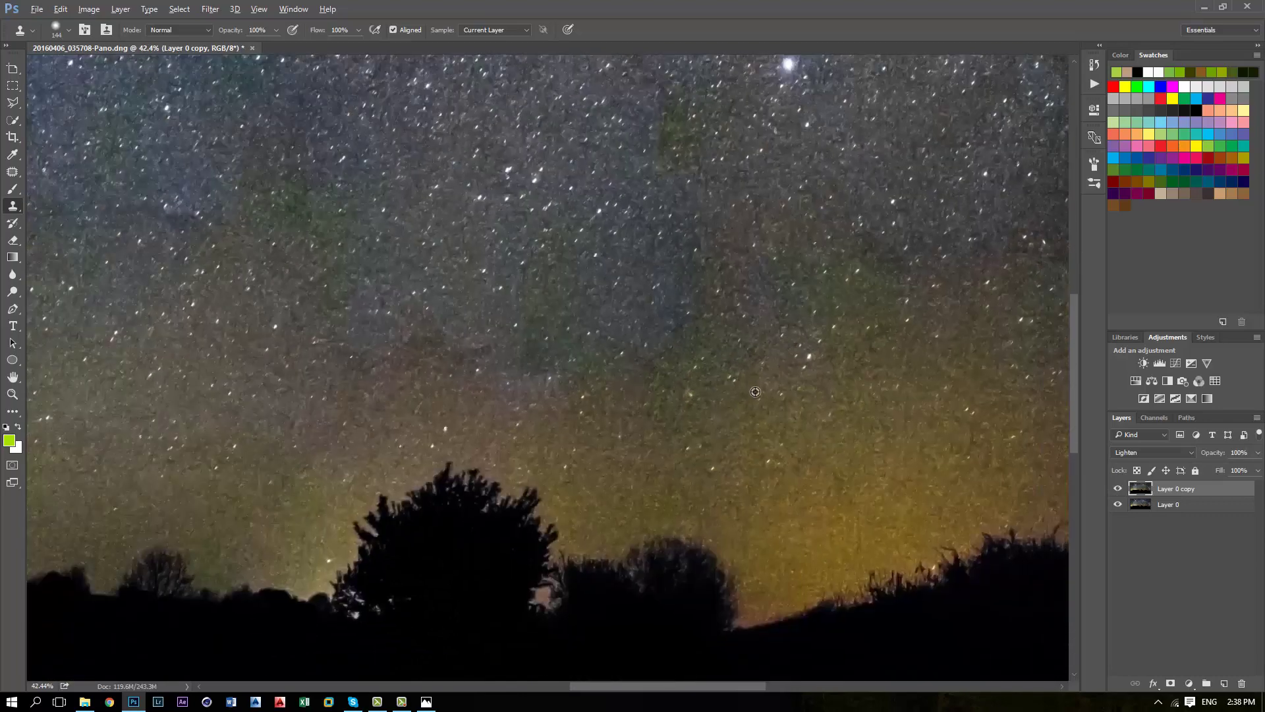
scroll(755, 392, "up", 2)
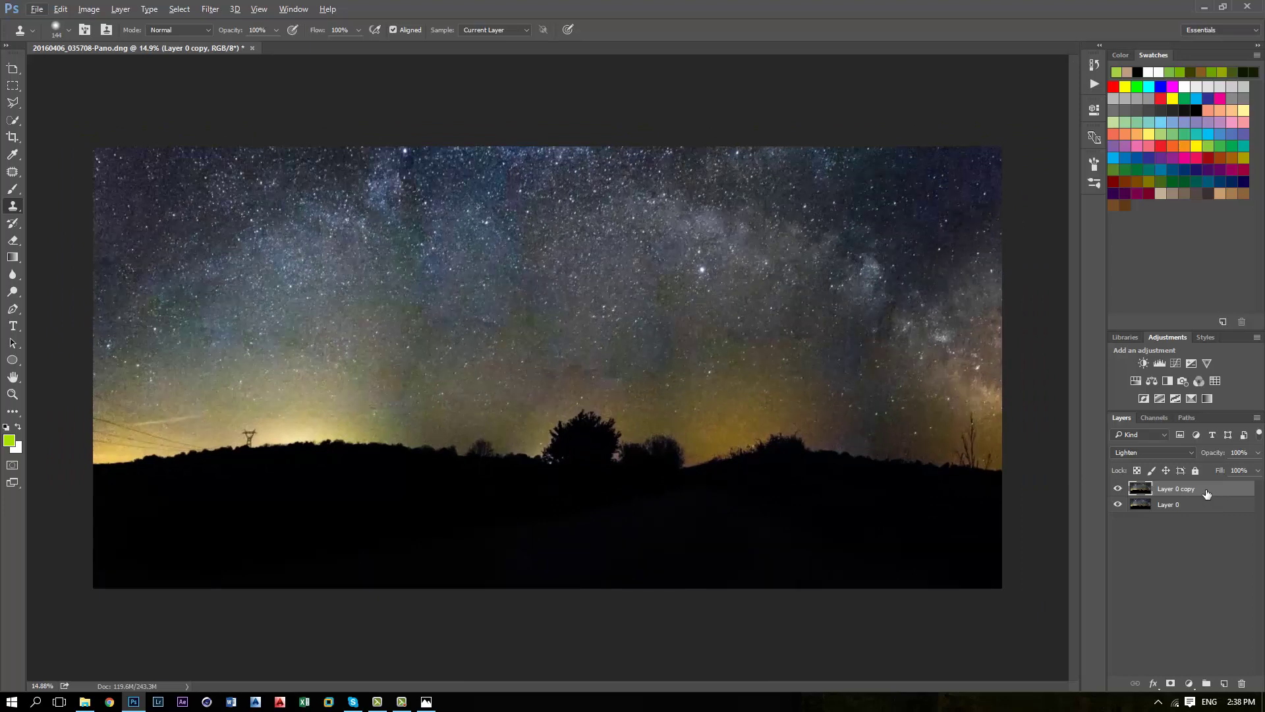
Add a Curves adjustment layer and use on-image adjustment to brighten the central Milky Way and darken the dark sky beside it
left_click(1175, 363)
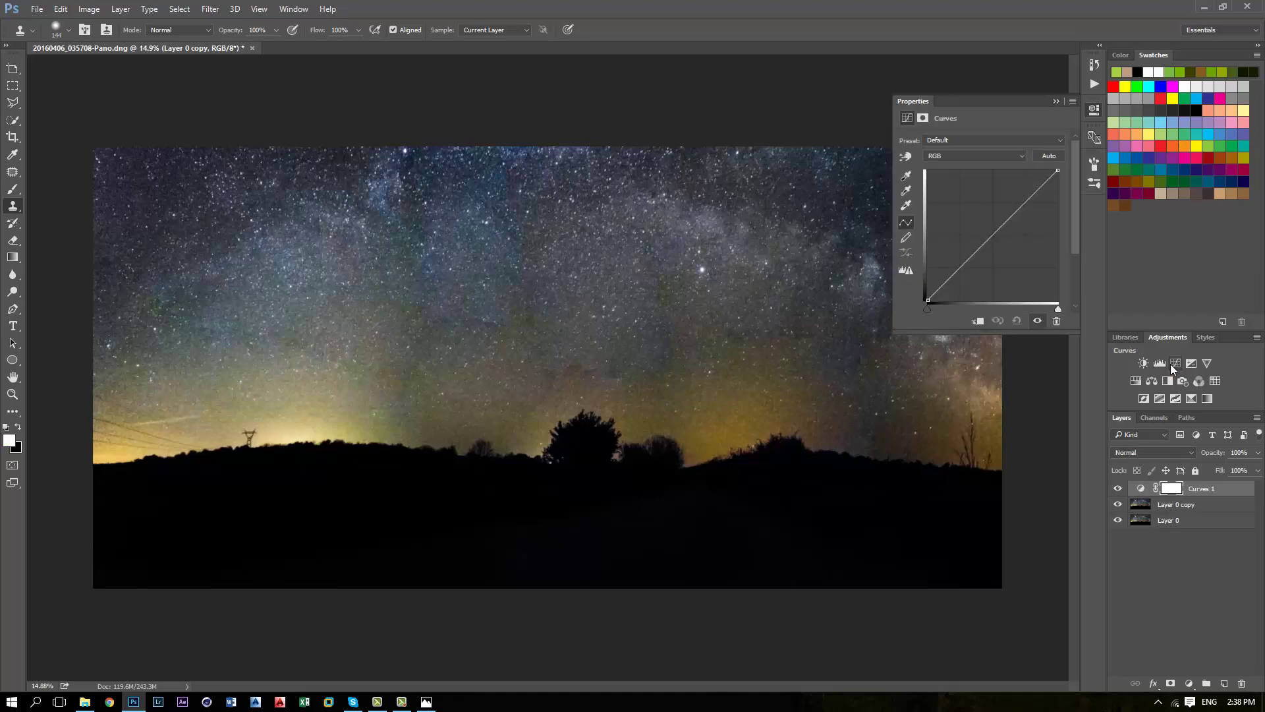
left_click(906, 157)
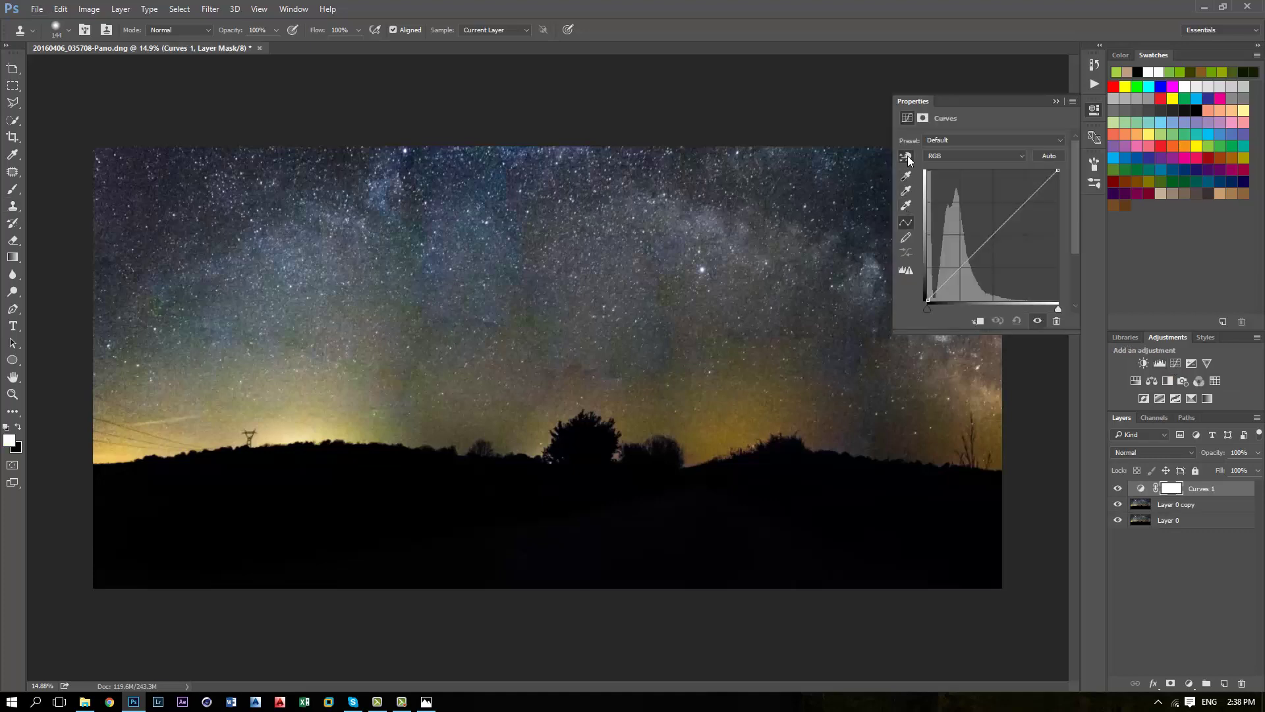
left_click(712, 220)
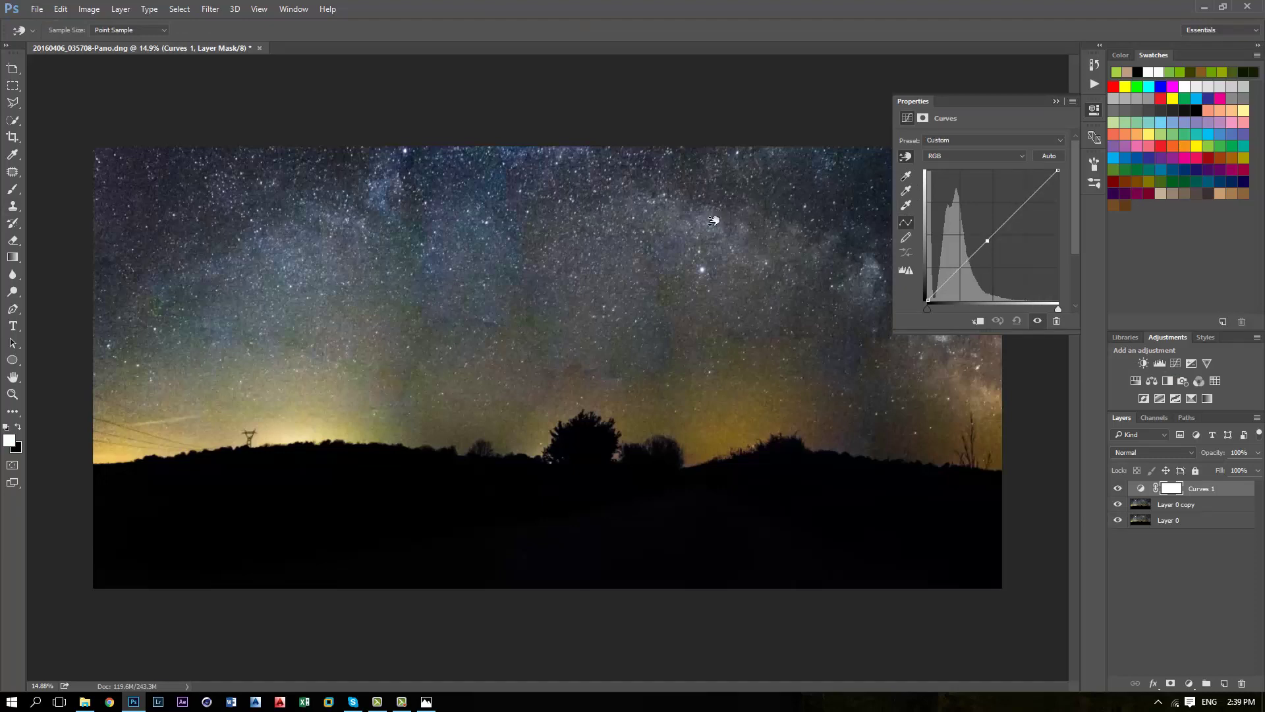
left_click_drag(713, 220, 717, 206)
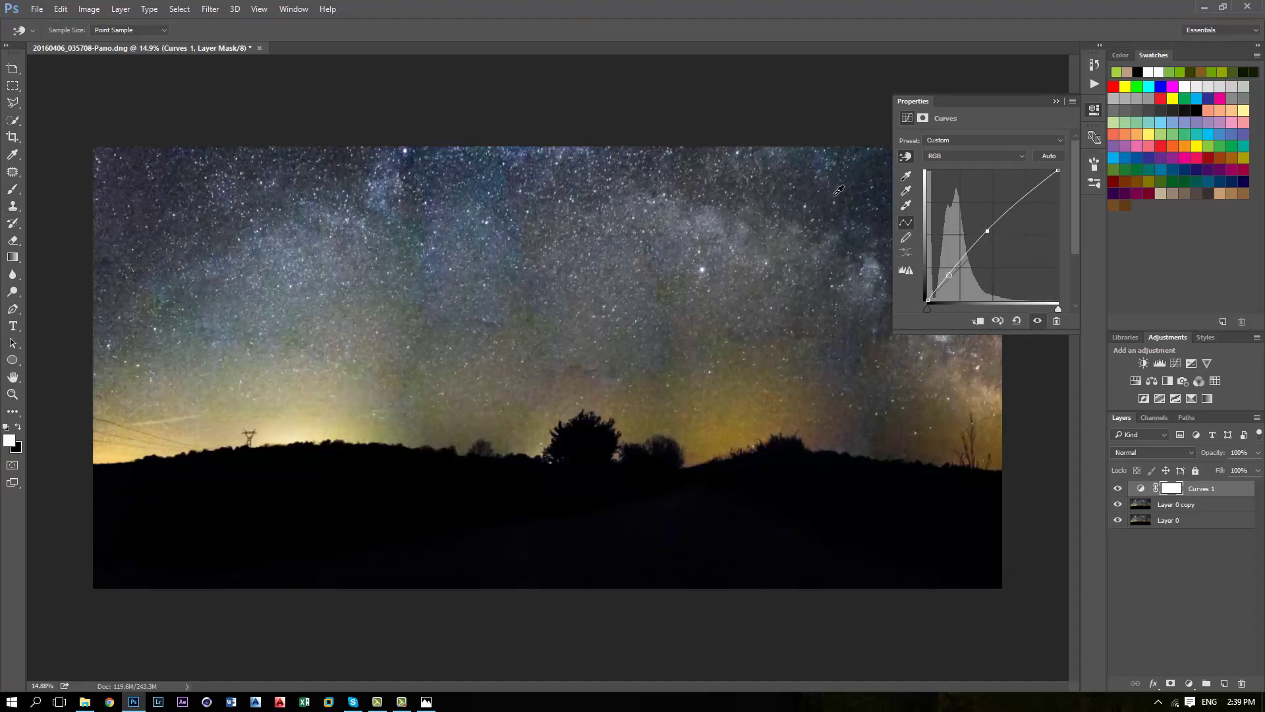
left_click_drag(861, 190, 862, 196)
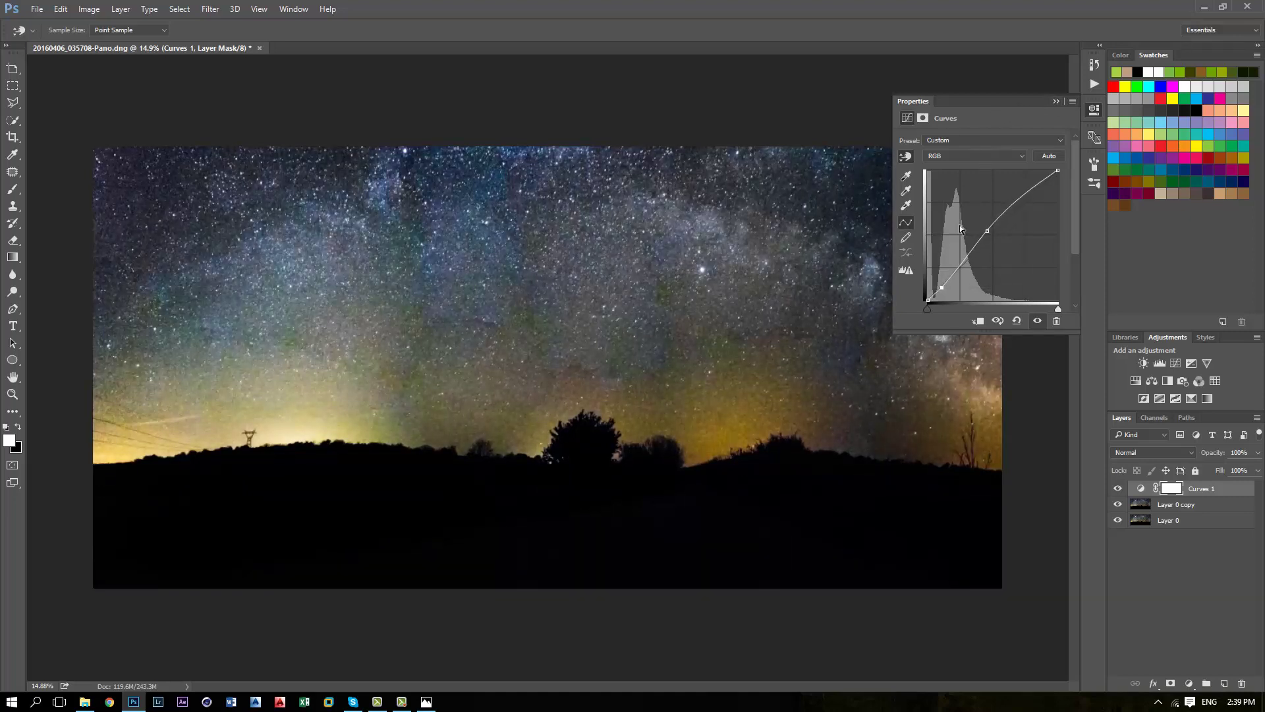
Refine the curve by sampling the horizon glow and Milky Way to brighten them and the dark upper left sky to darken it
left_click(733, 437)
mouse_move(733, 436)
left_mouse_down()
mouse_move(734, 405)
mouse_move(733, 443)
mouse_move(739, 432)
left_mouse_up()
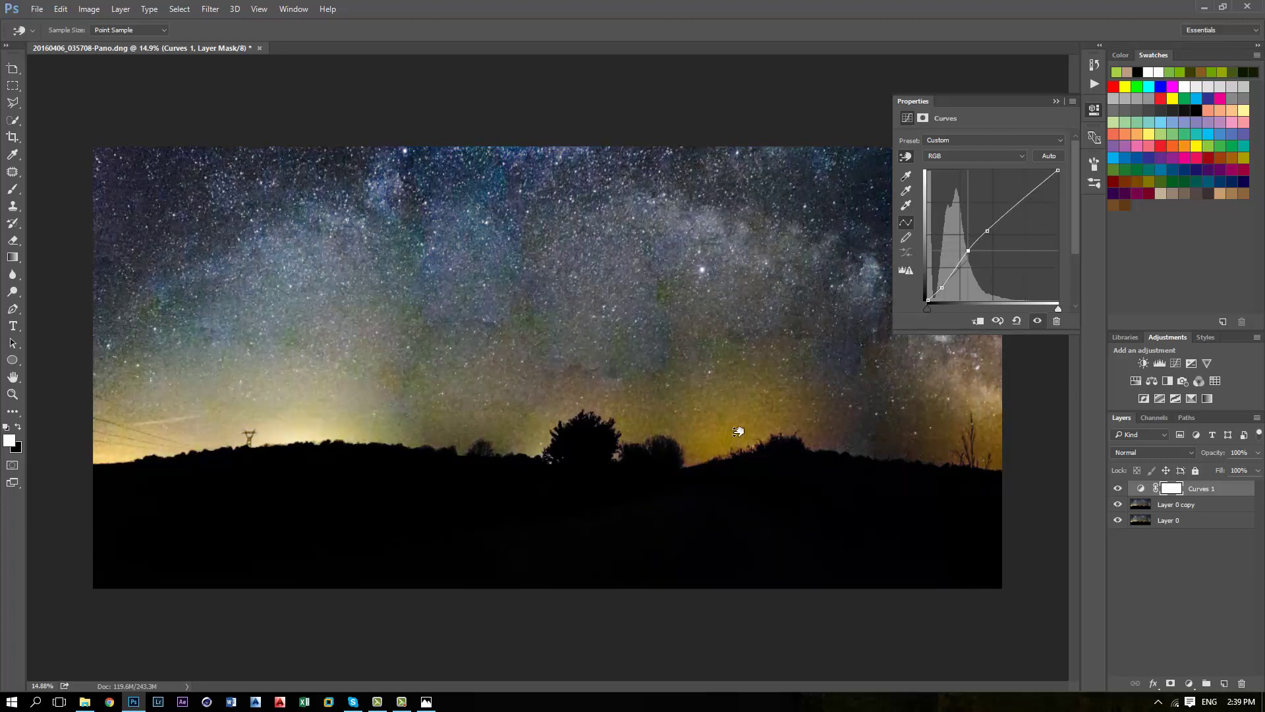
left_click_drag(993, 390, 994, 385)
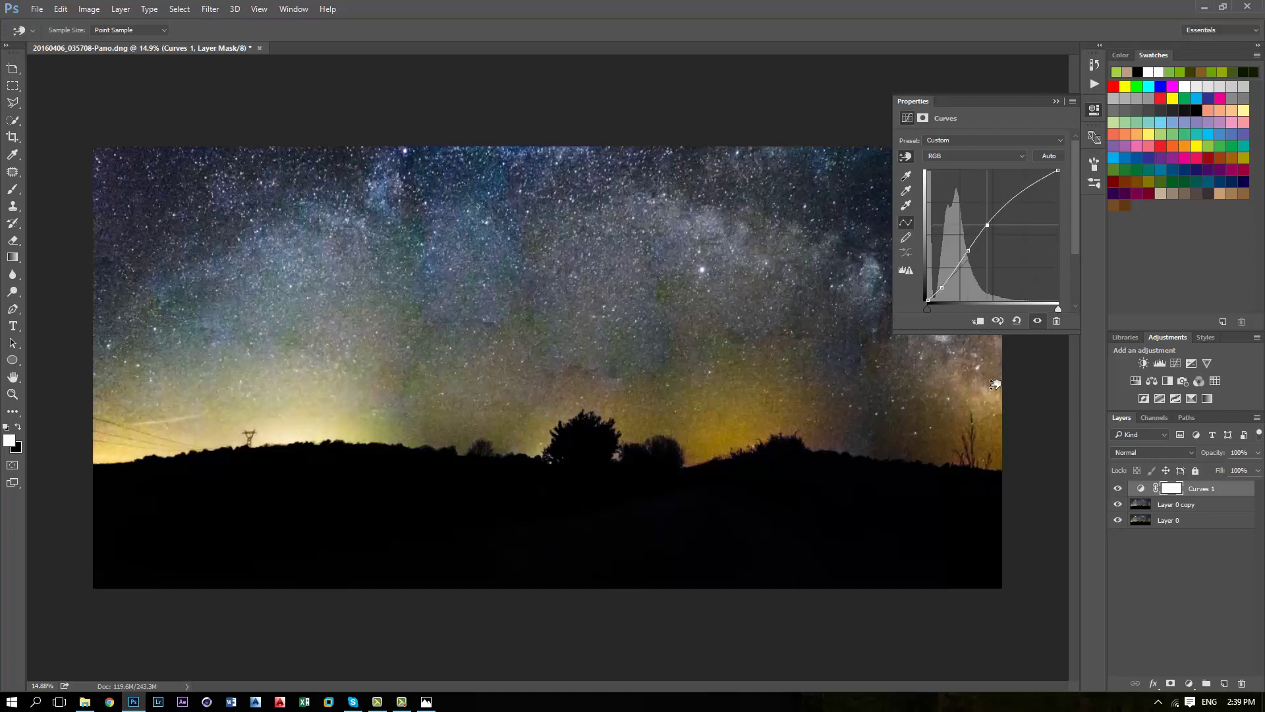
left_click_drag(290, 245, 288, 240)
left_click_drag(228, 214, 231, 219)
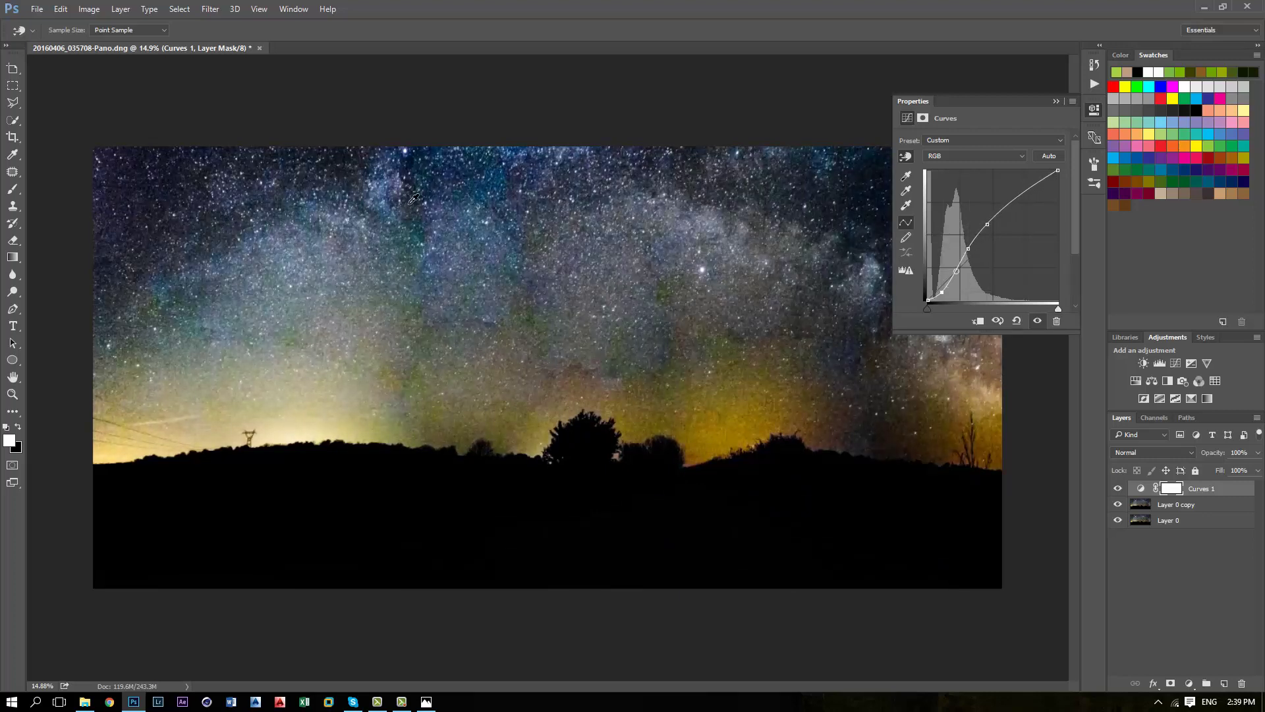
left_click(1057, 102)
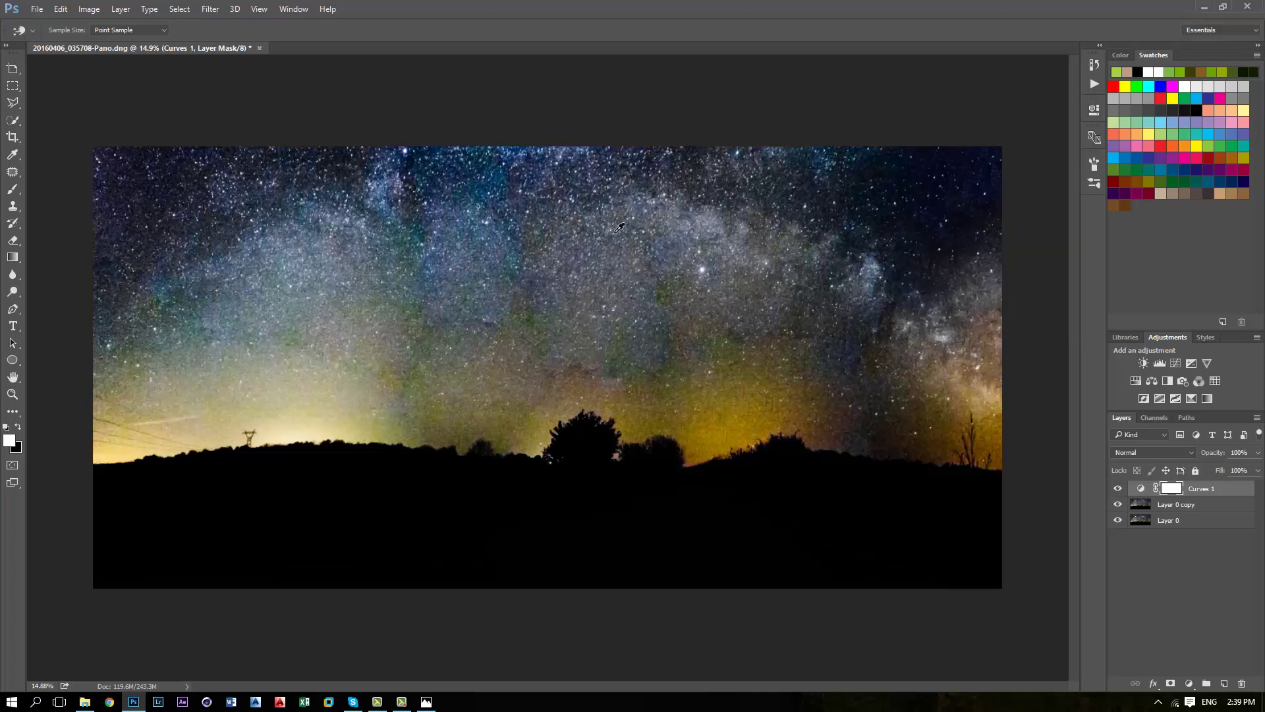
Hide the Curves layer, view the finished reference panorama in Photos, close it, and show the Curves layer again
left_click(1118, 489)
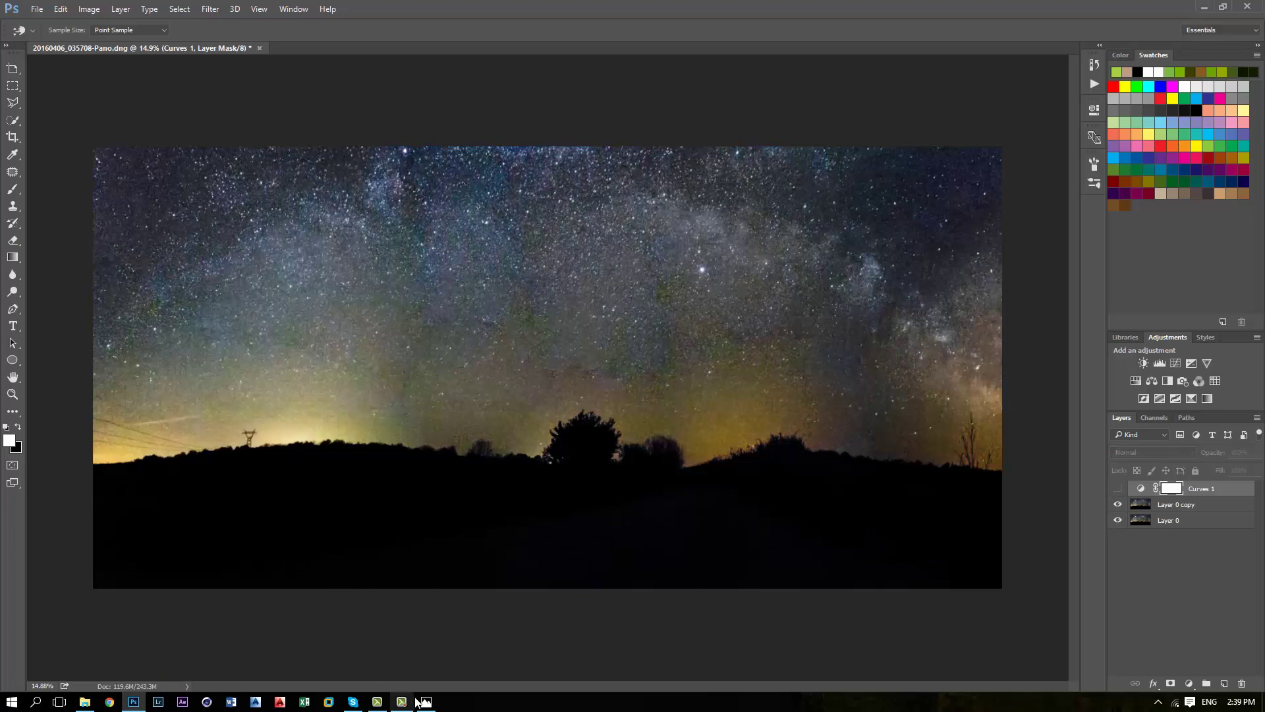
left_click(427, 701)
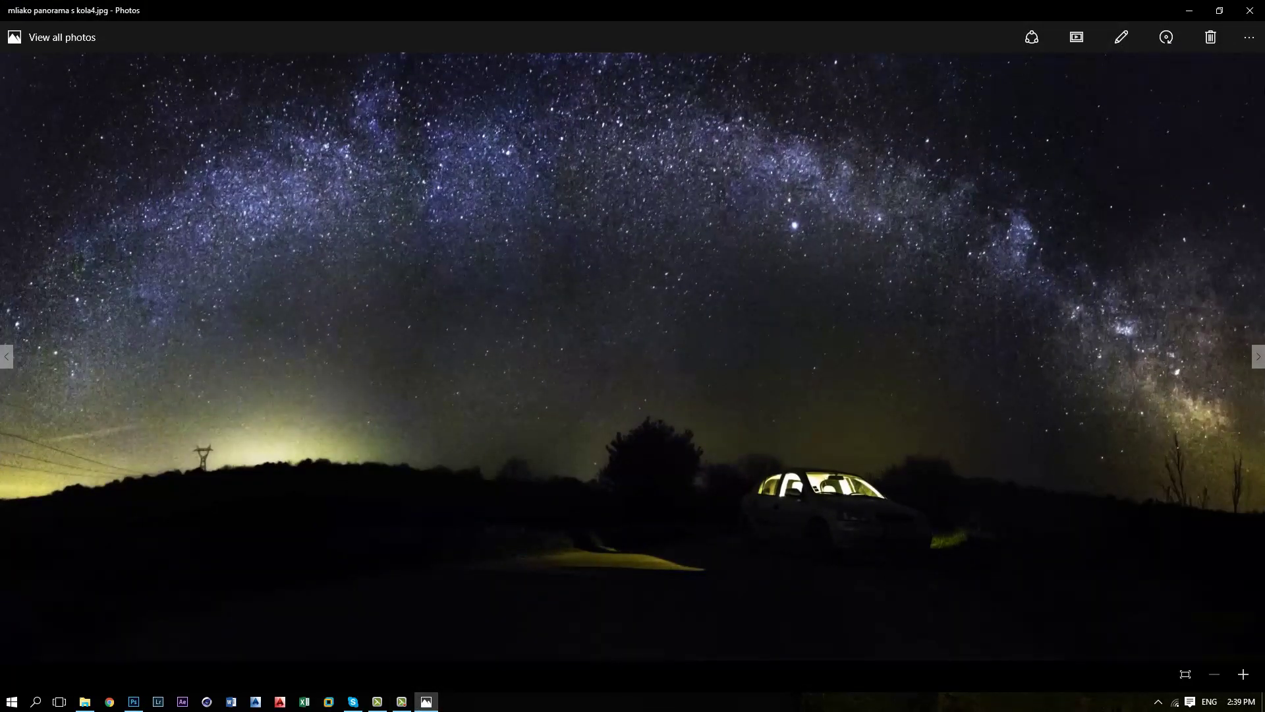
left_click(1256, 11)
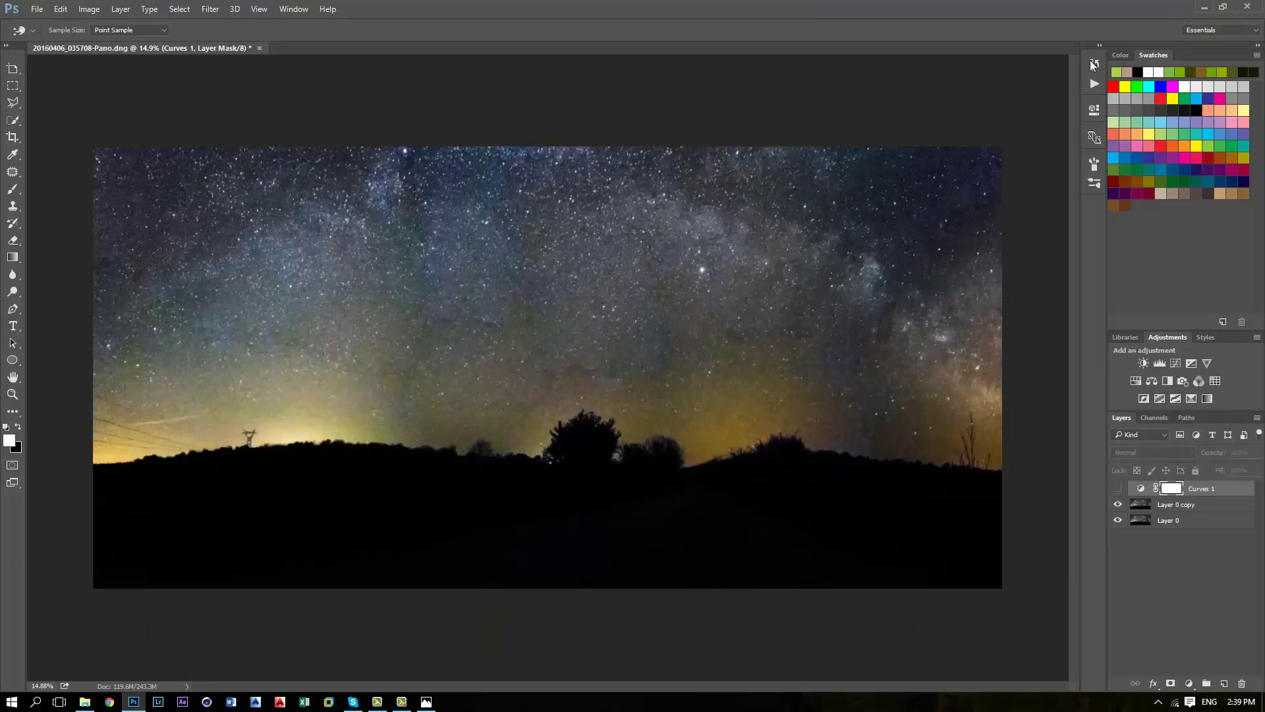
left_click(1118, 488)
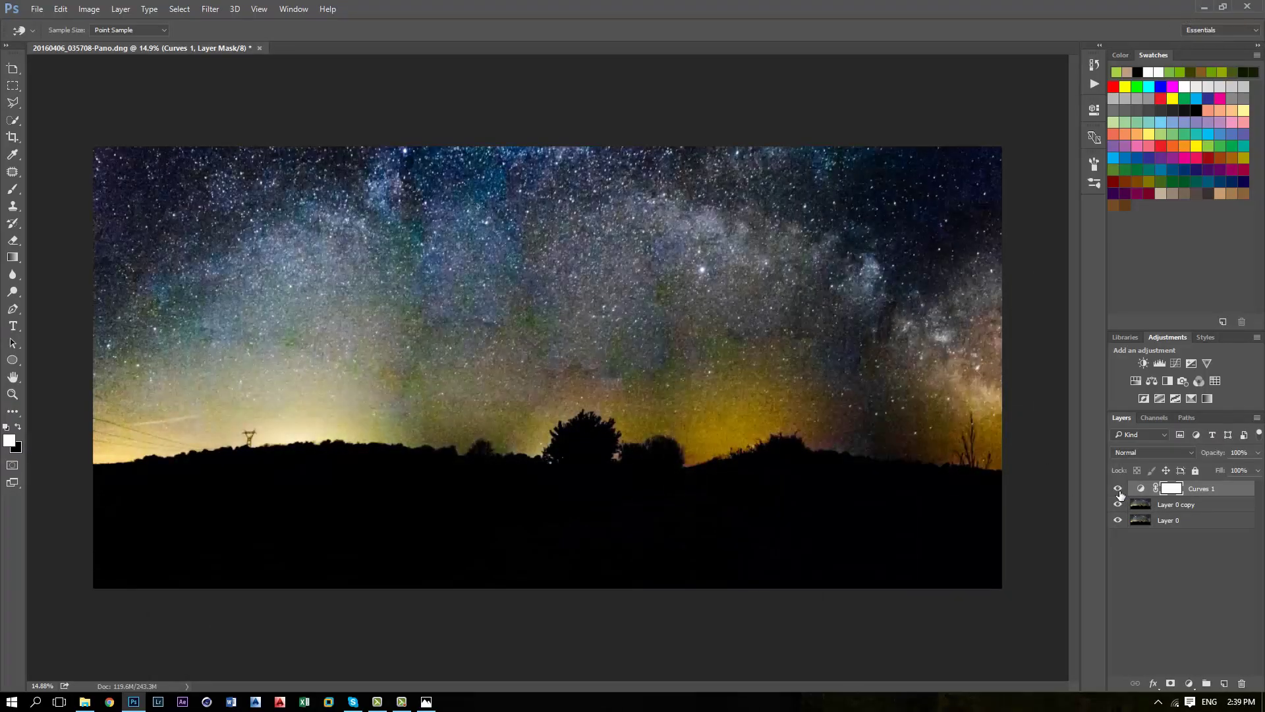
Lower the Curves adjustment layer's opacity to about 4% and deselect the layer
left_click(1258, 452)
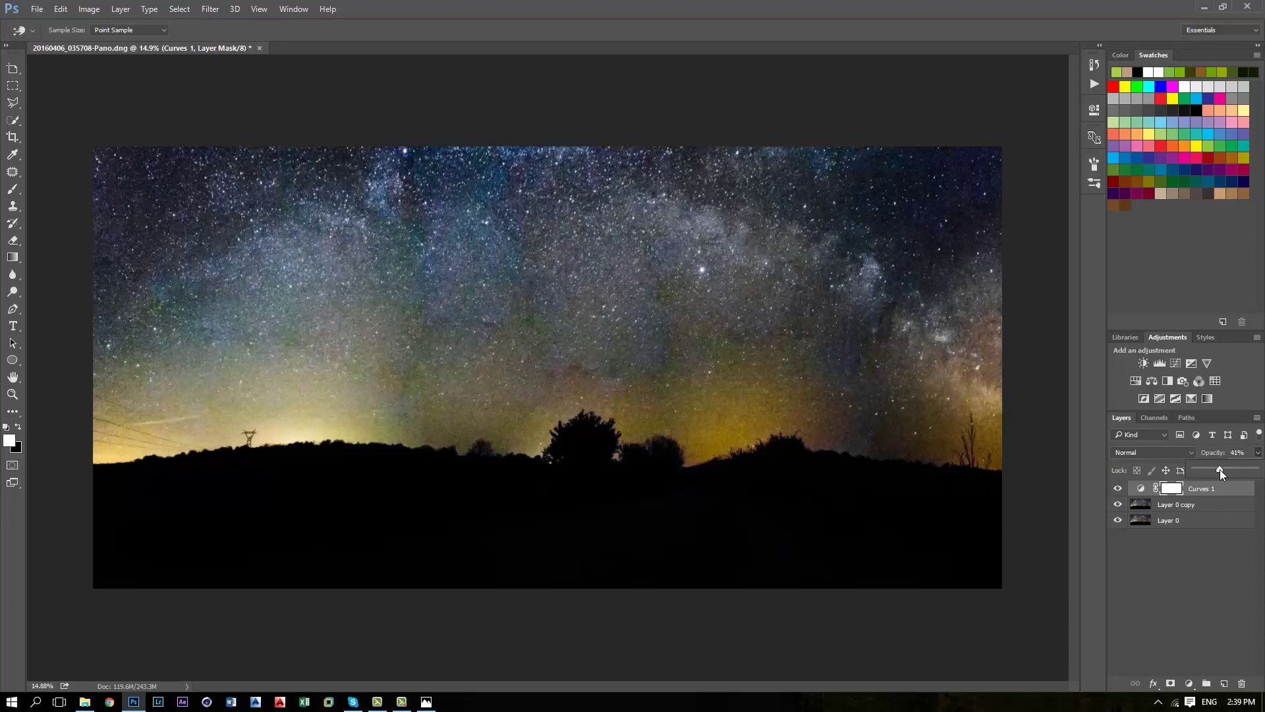
left_click_drag(1220, 469, 1110, 473)
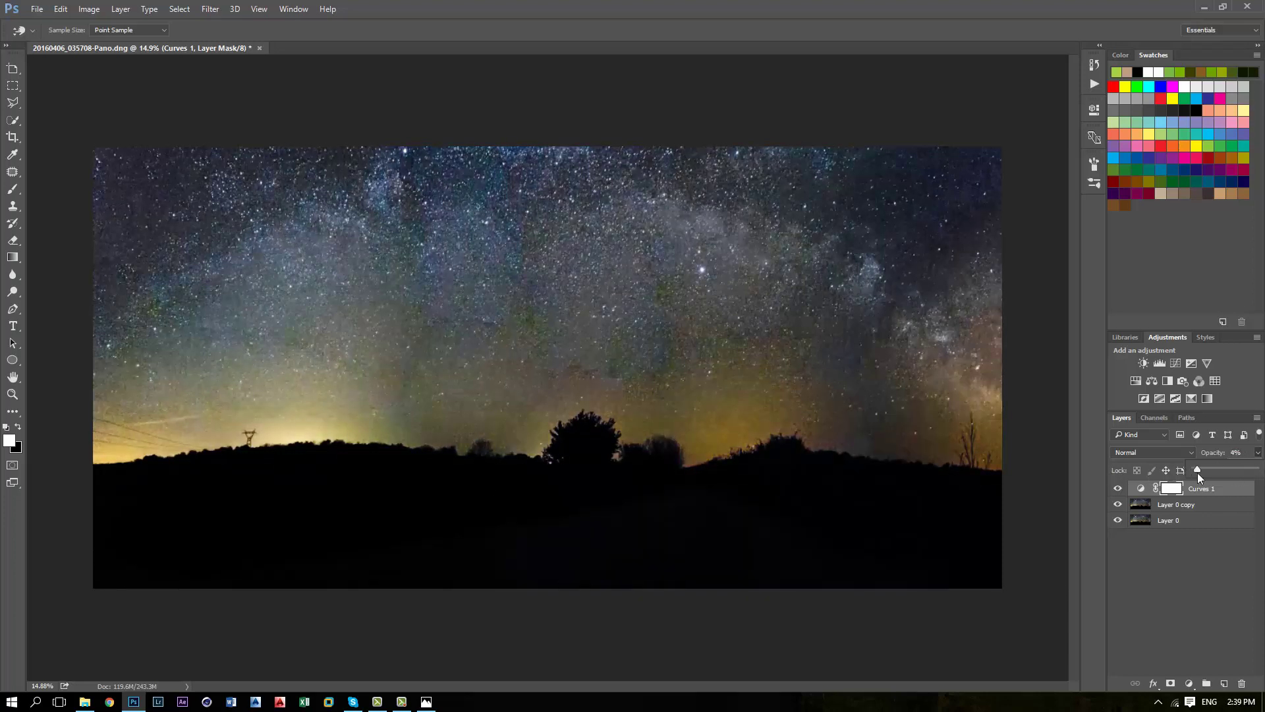
left_click(1200, 557)
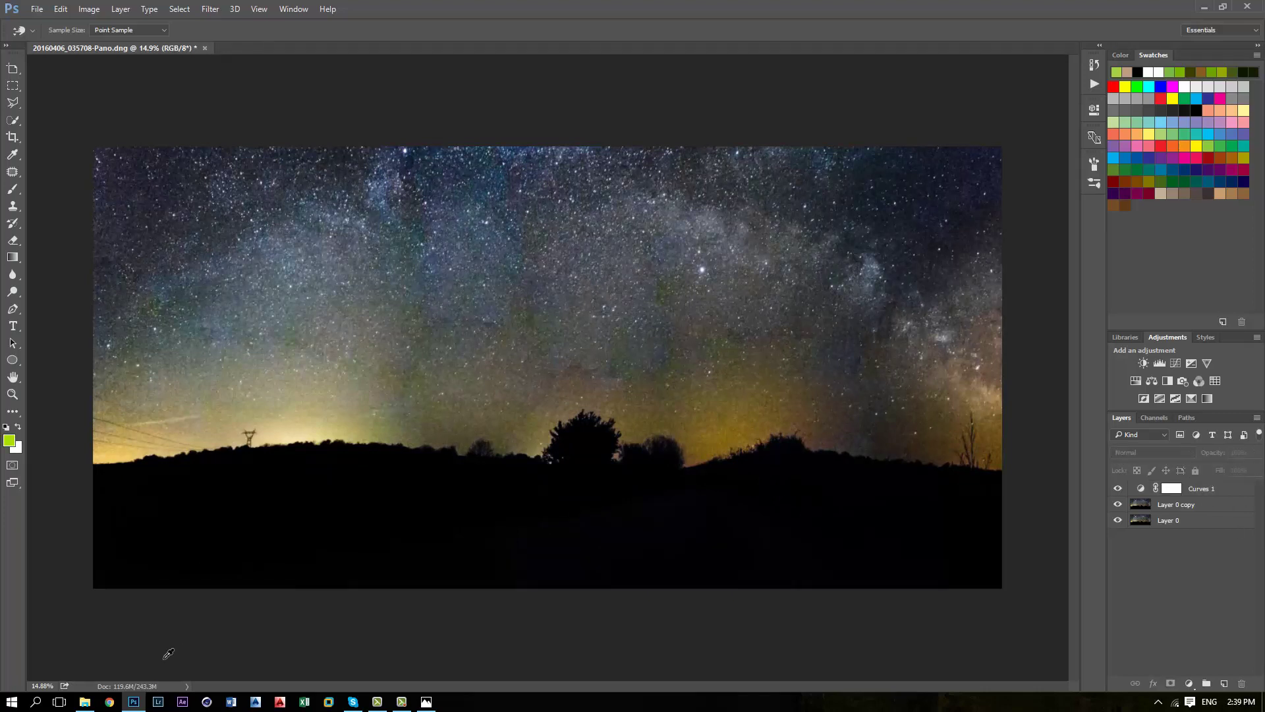
Select all eight DNG photos in File Explorer's Kola folder within pano mp and view the finished reference panorama in Photos
left_click(91, 703)
double_click(297, 114)
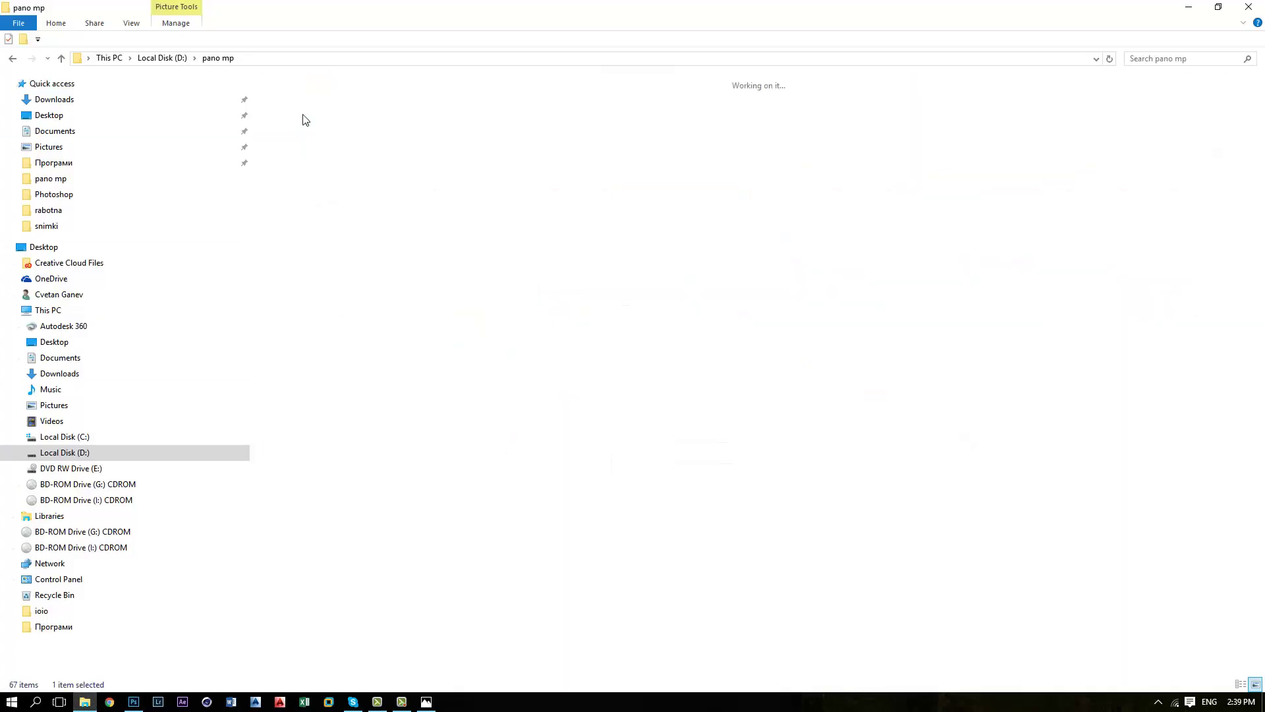
left_click_drag(881, 164, 290, 137)
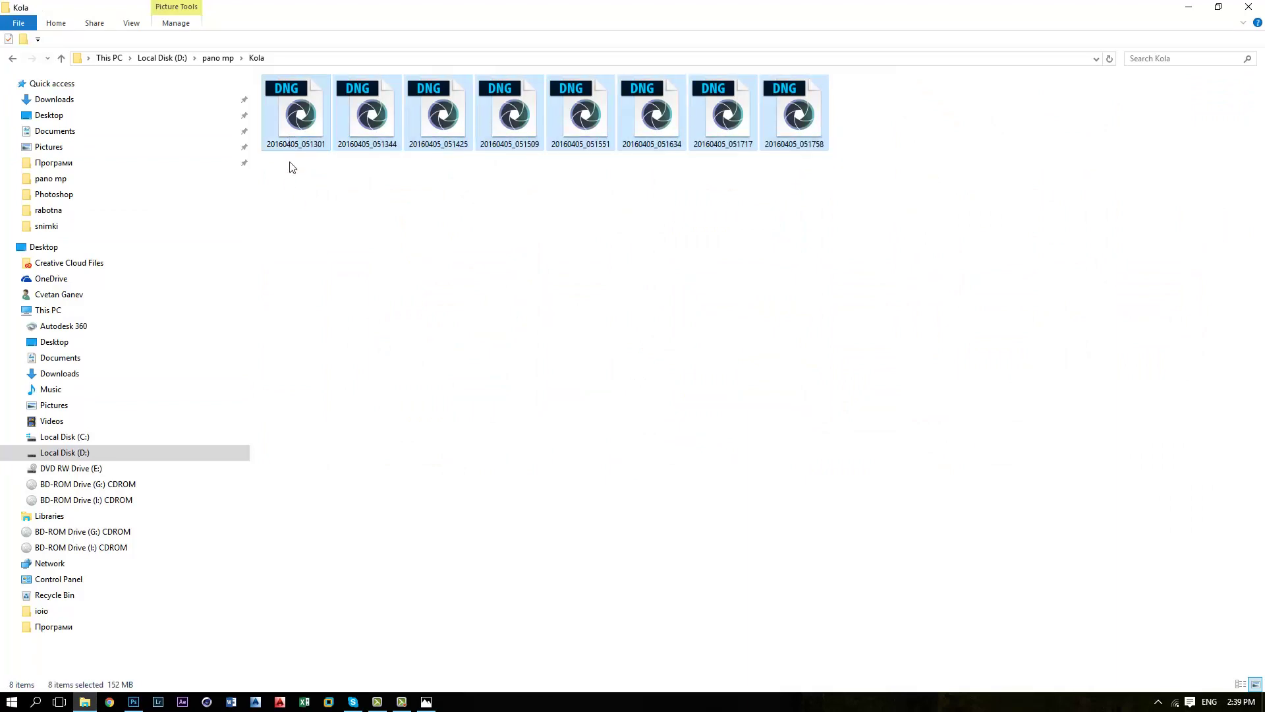
left_click(426, 701)
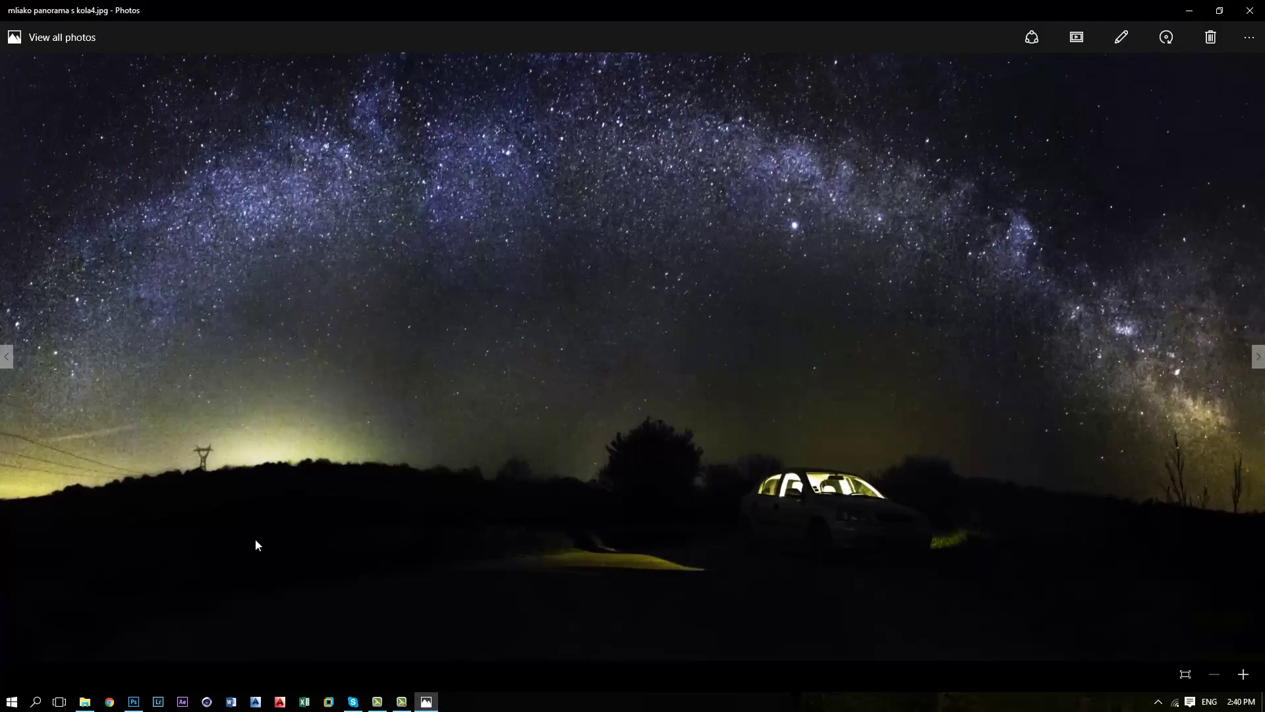
left_click(1189, 10)
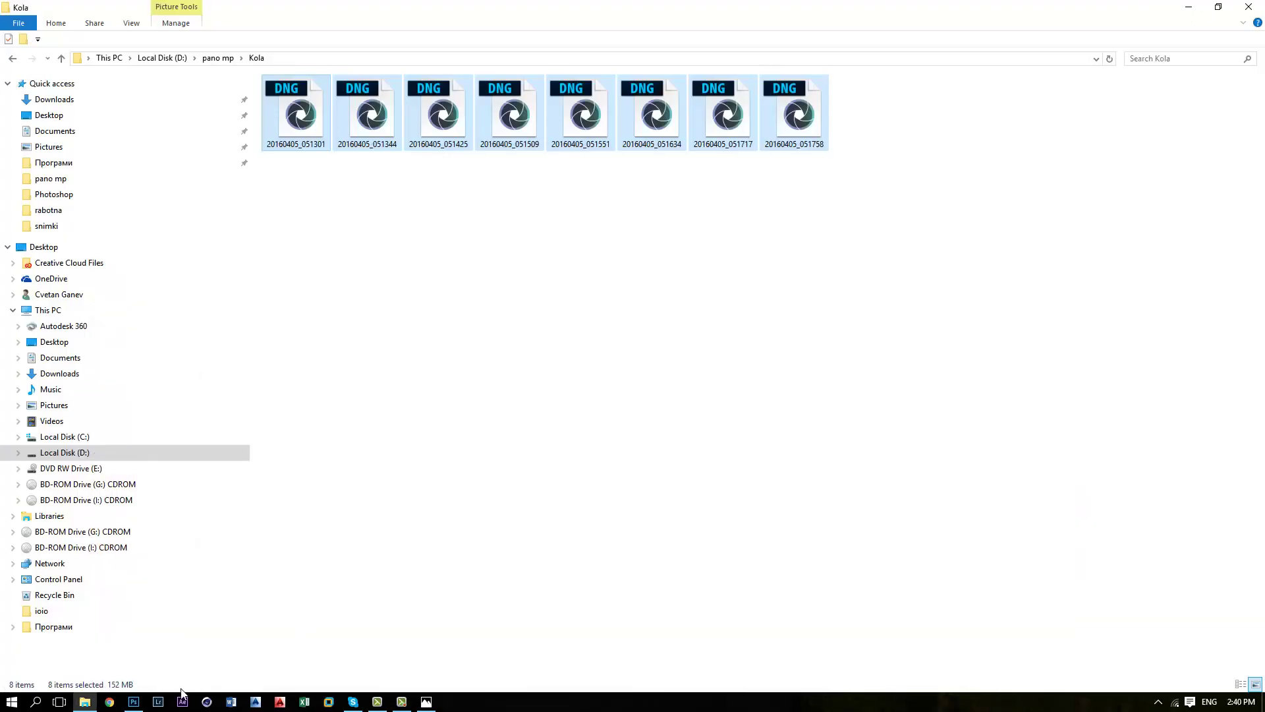
Switch to Photoshop, restore its window to a smaller size above the folder, and bring in the eight selected DNG photos
left_click(133, 701)
left_click(1226, 7)
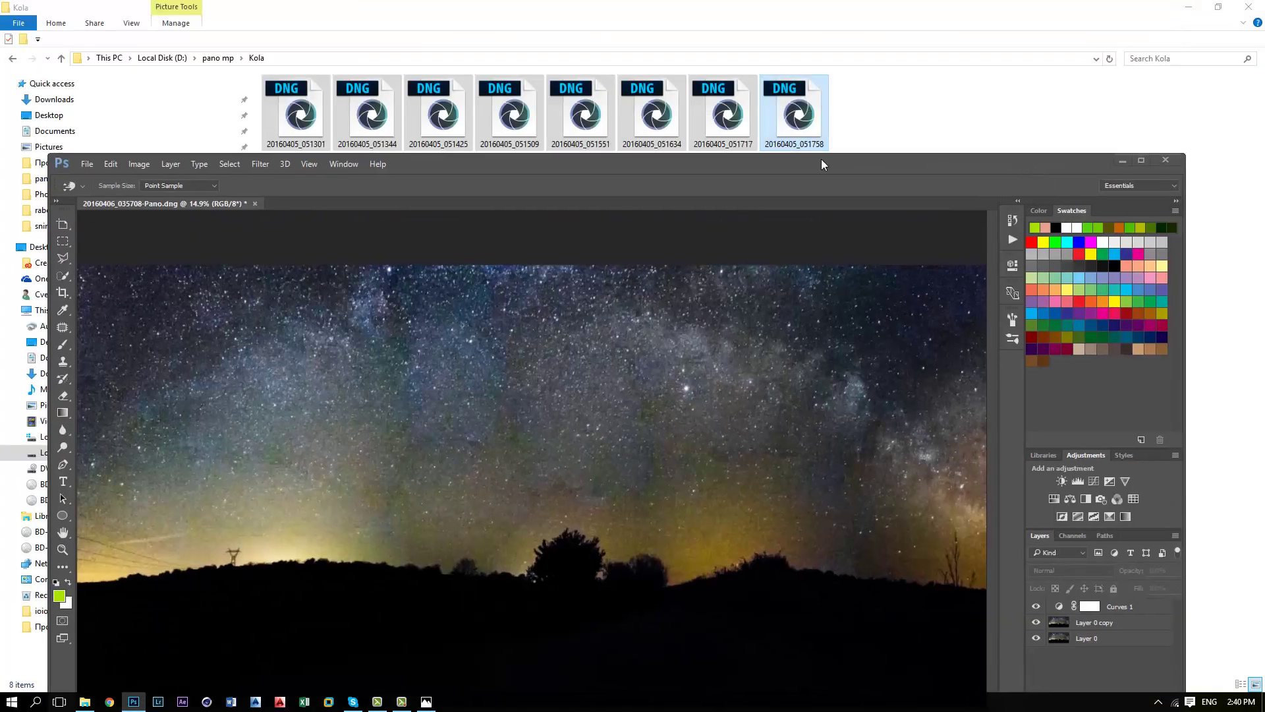
mouse_move(821, 164)
left_mouse_down()
mouse_move(819, 239)
mouse_move(799, 176)
mouse_move(821, 176)
mouse_move(826, 204)
mouse_move(832, 179)
left_mouse_up()
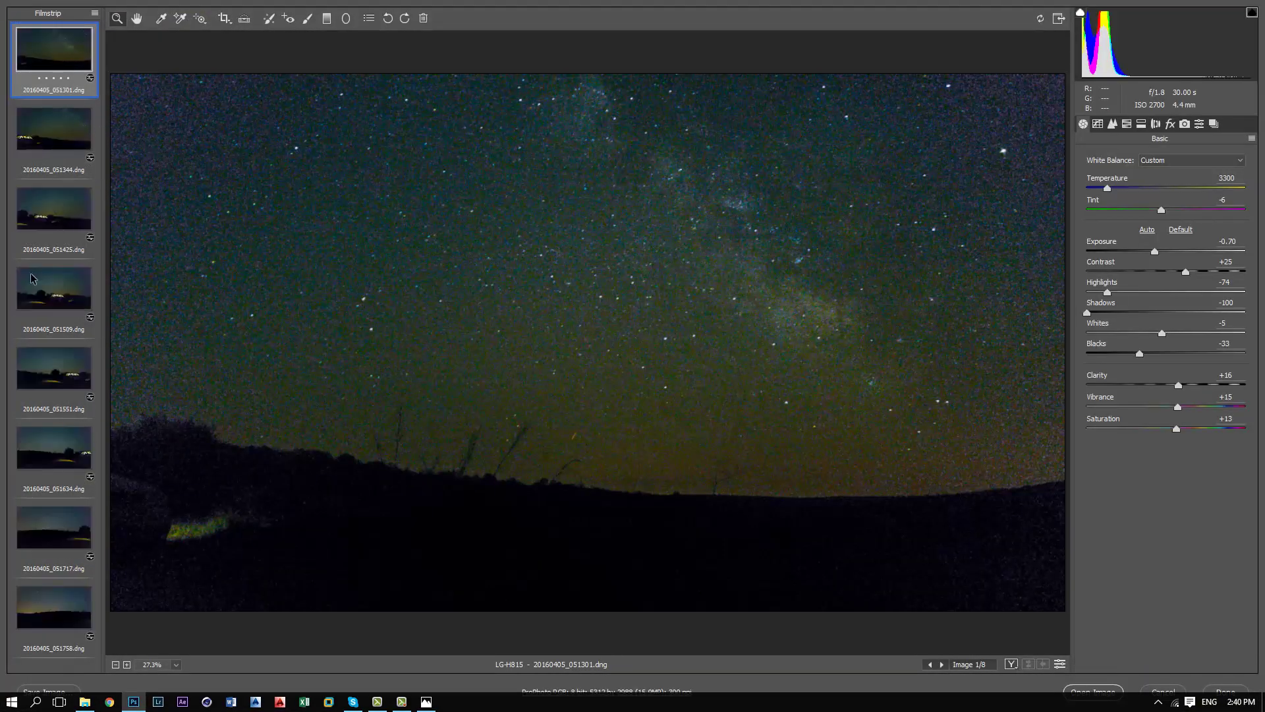
Select all eight photos in Camera Raw, set Clarity to +29, open them as images, and maximize the Photoshop window
left_click(66, 601, "ctrl")
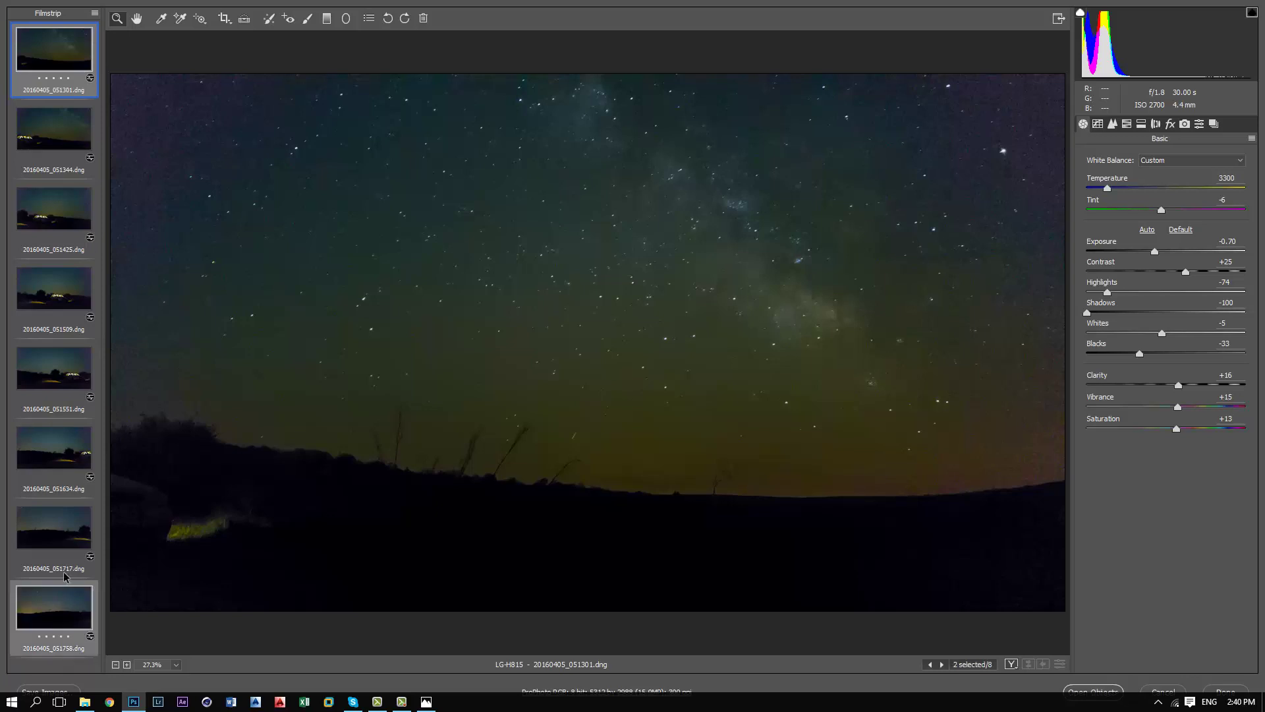
left_click(55, 124, "shift")
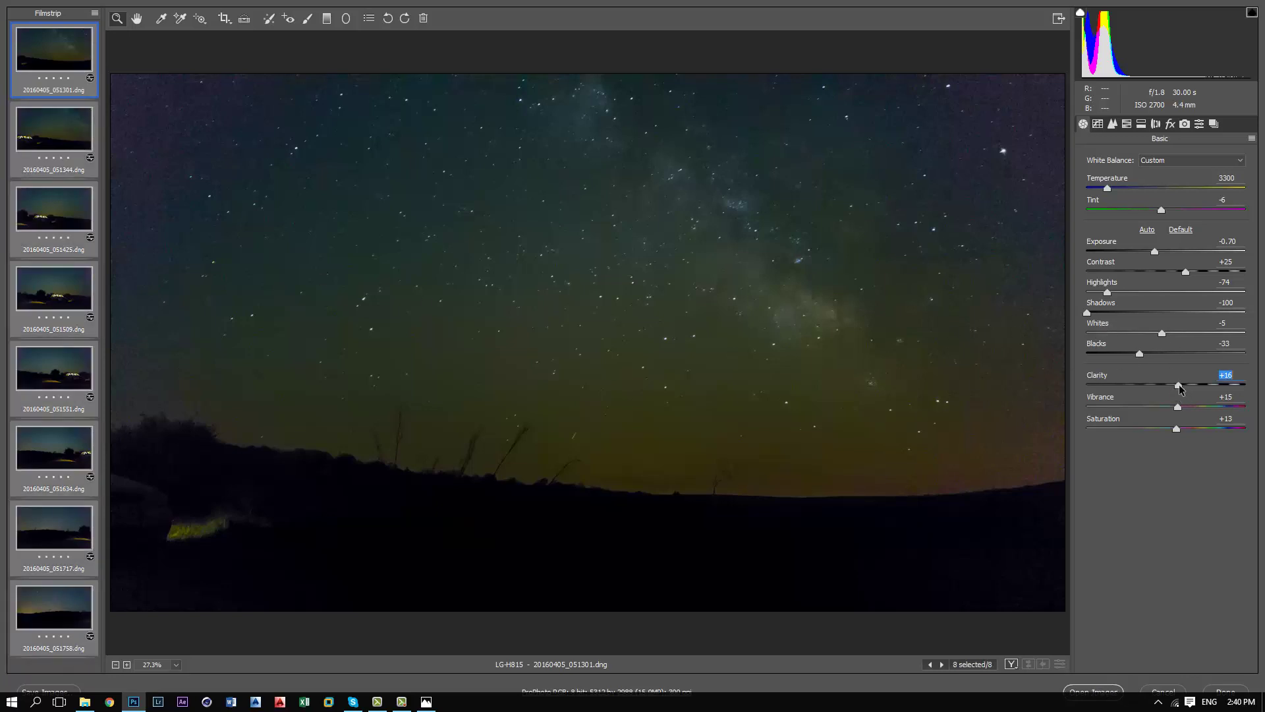
mouse_move(1179, 386)
left_mouse_down()
mouse_move(1202, 386)
mouse_move(1188, 389)
left_mouse_up()
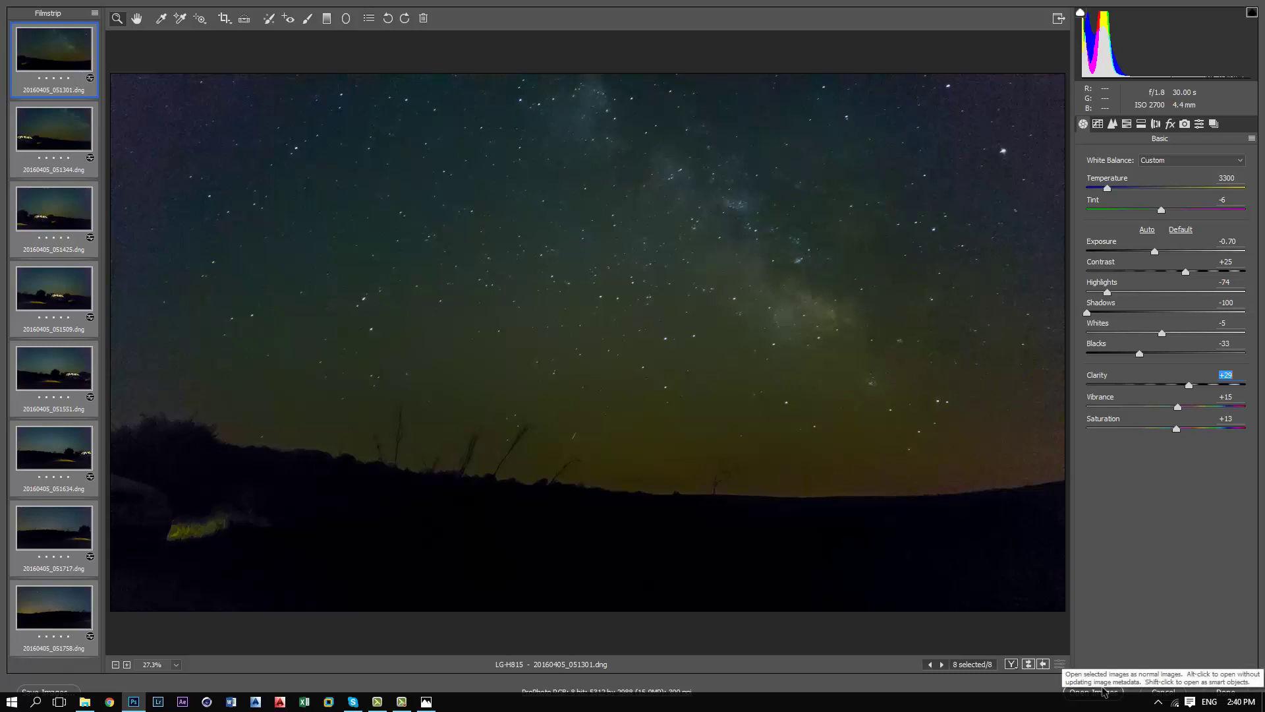
left_click(1104, 690)
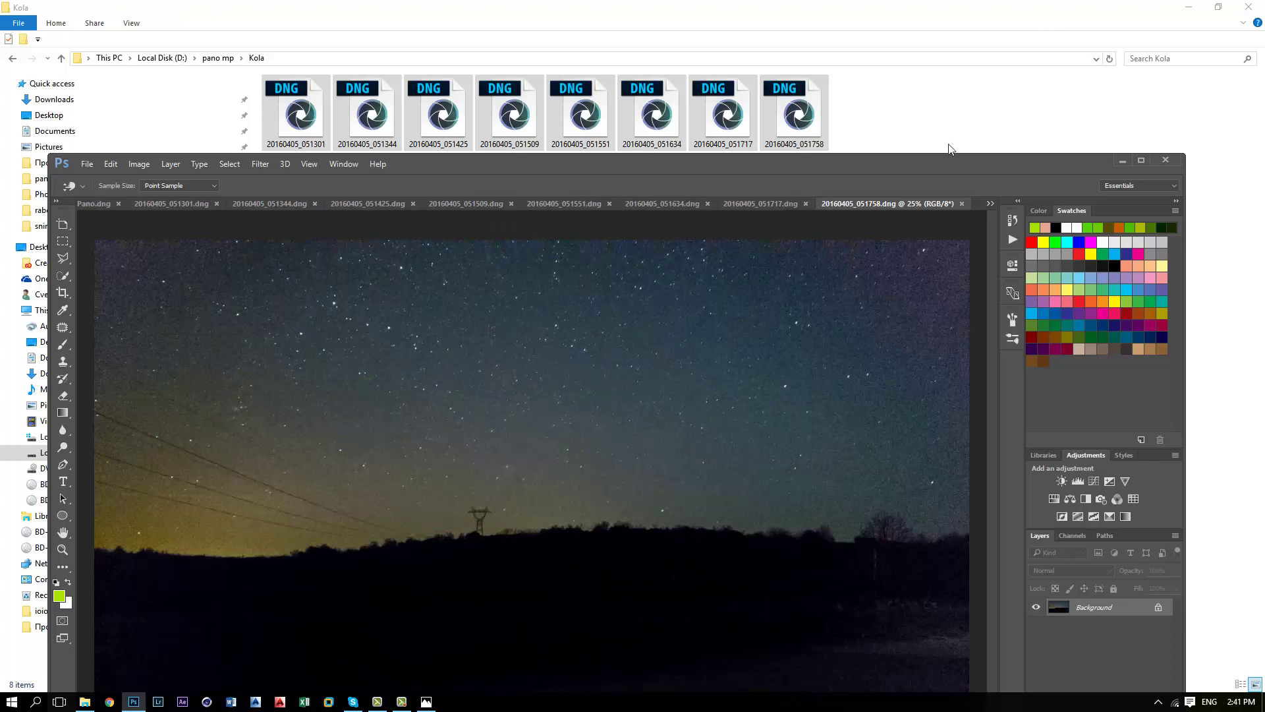
left_click(1142, 160)
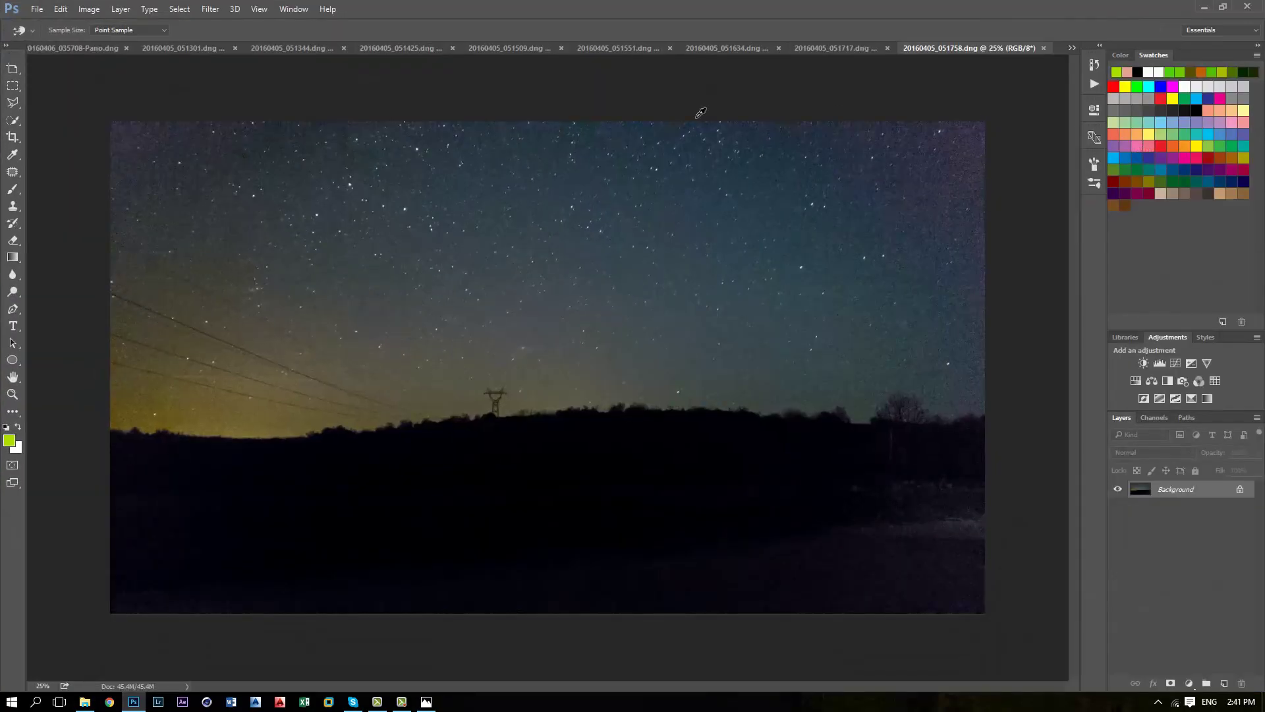
left_click(36, 9)
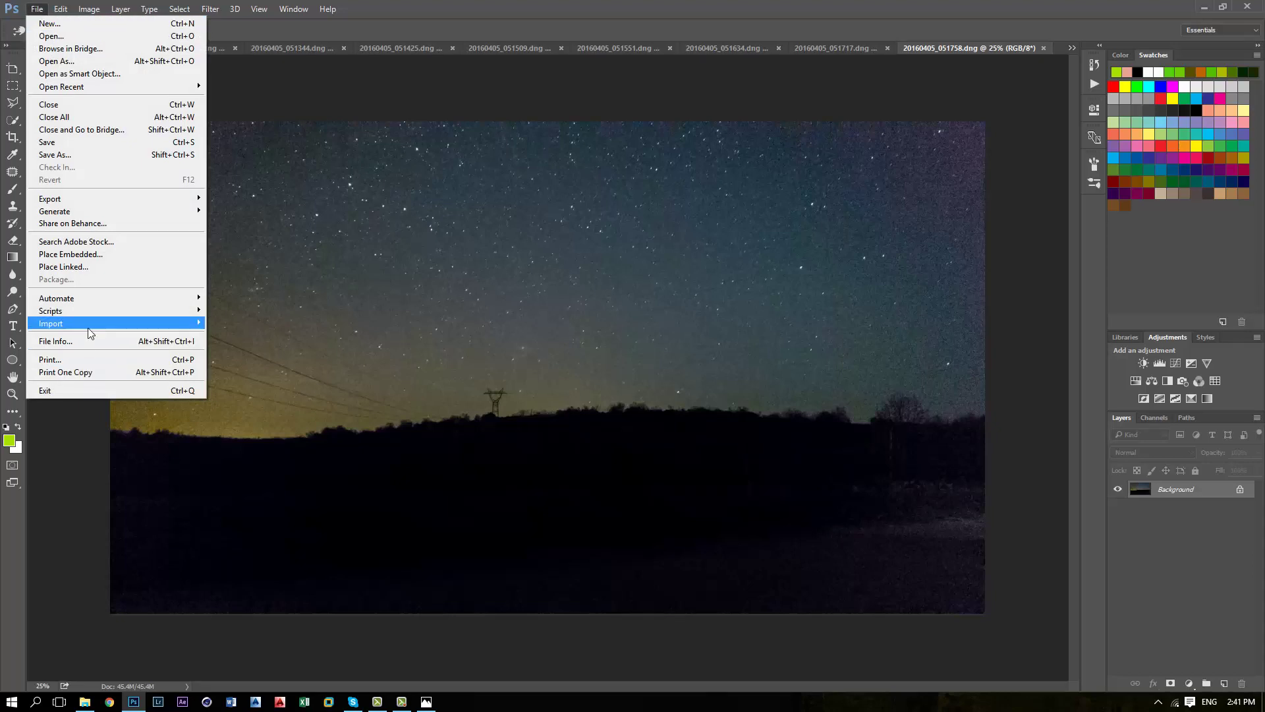
mouse_move(94, 317)
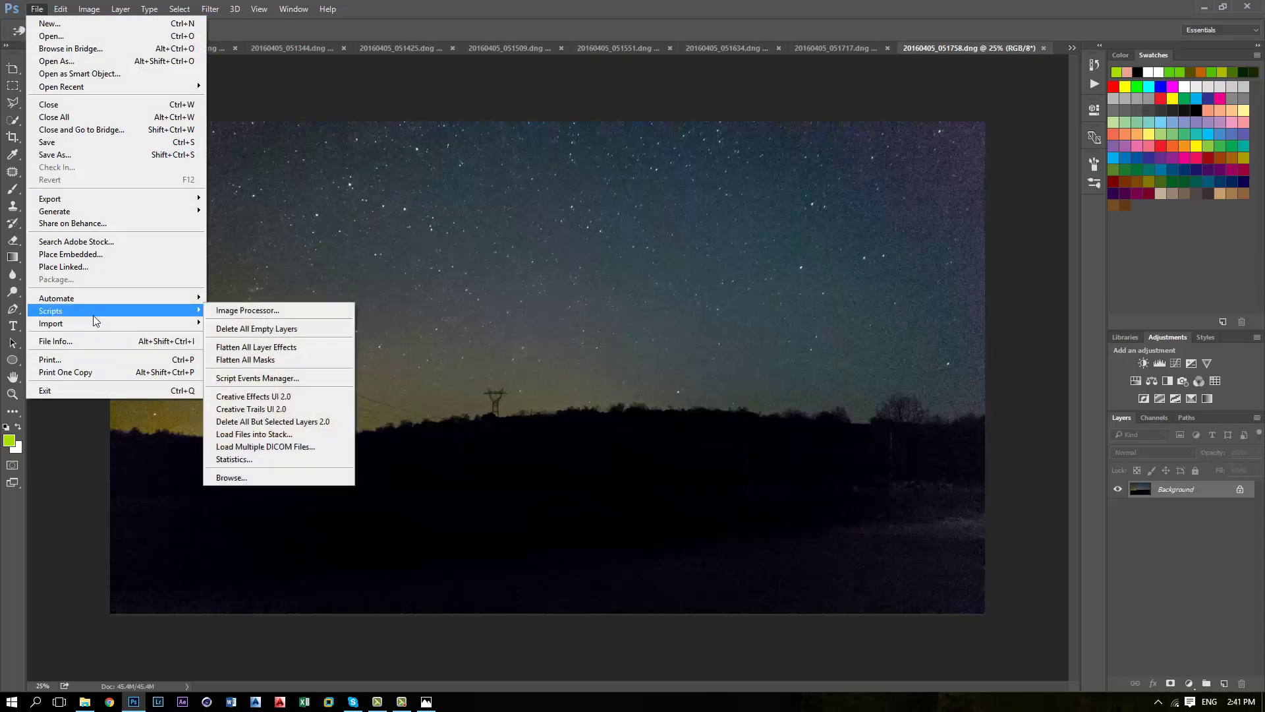
left_click(258, 434)
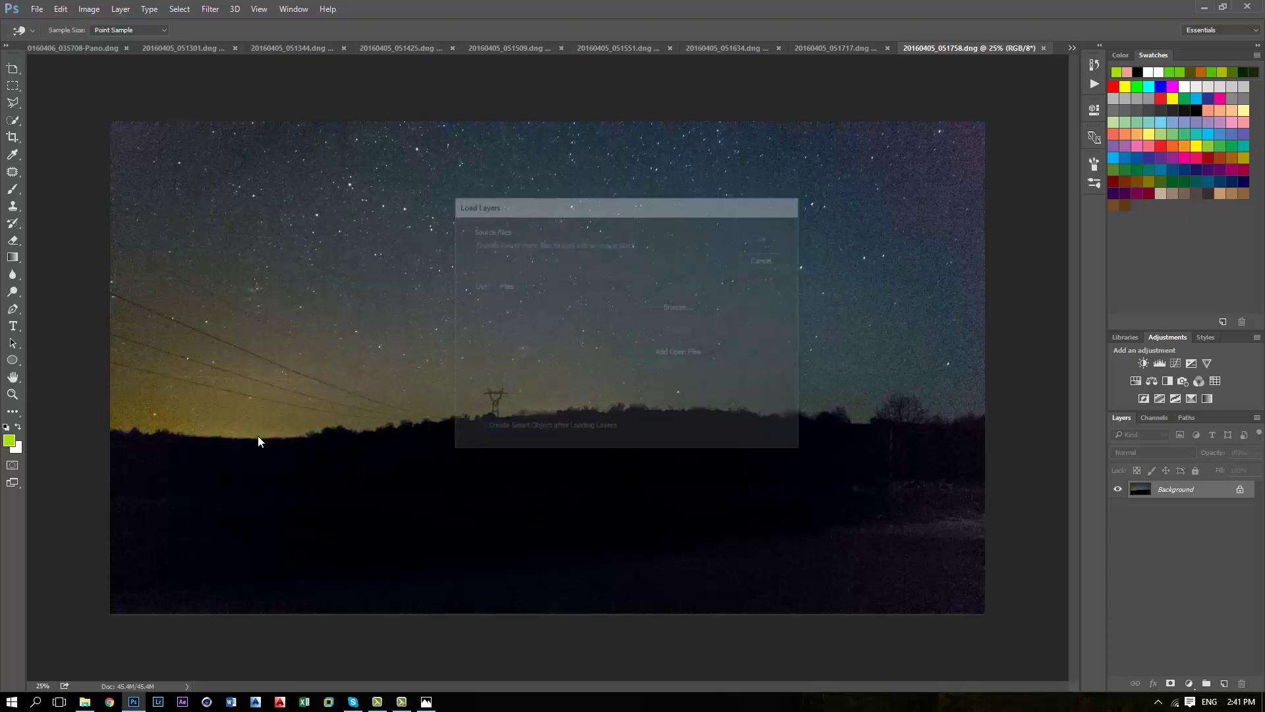
left_click(756, 261)
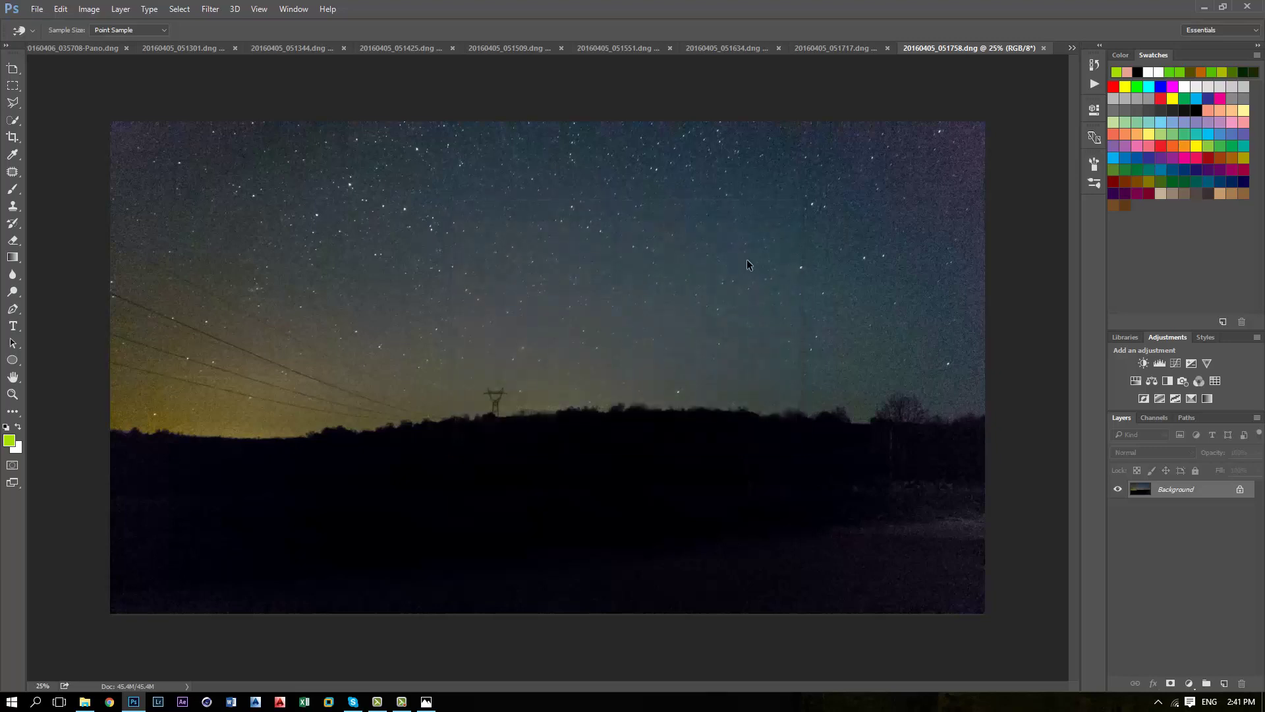
Look through the opened car photos one after another, from 20160405_051301.dng to 20160405_051717.dng
left_click(169, 49)
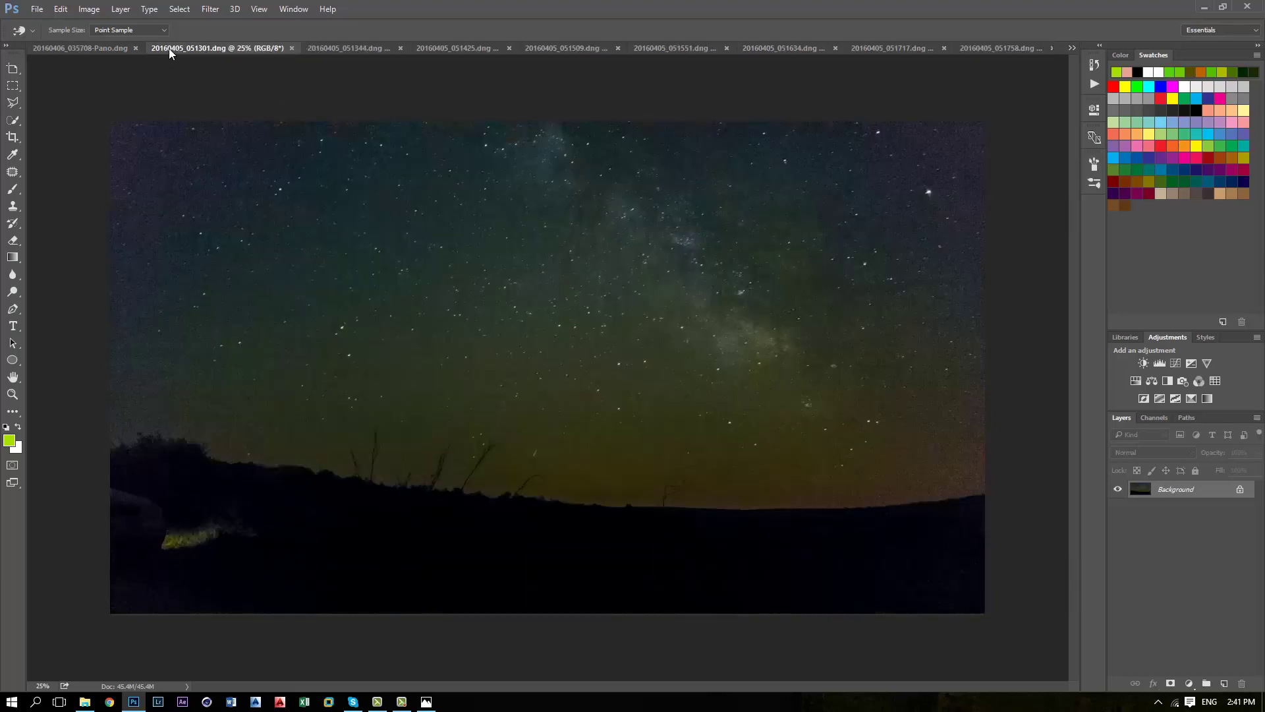
left_click(330, 54)
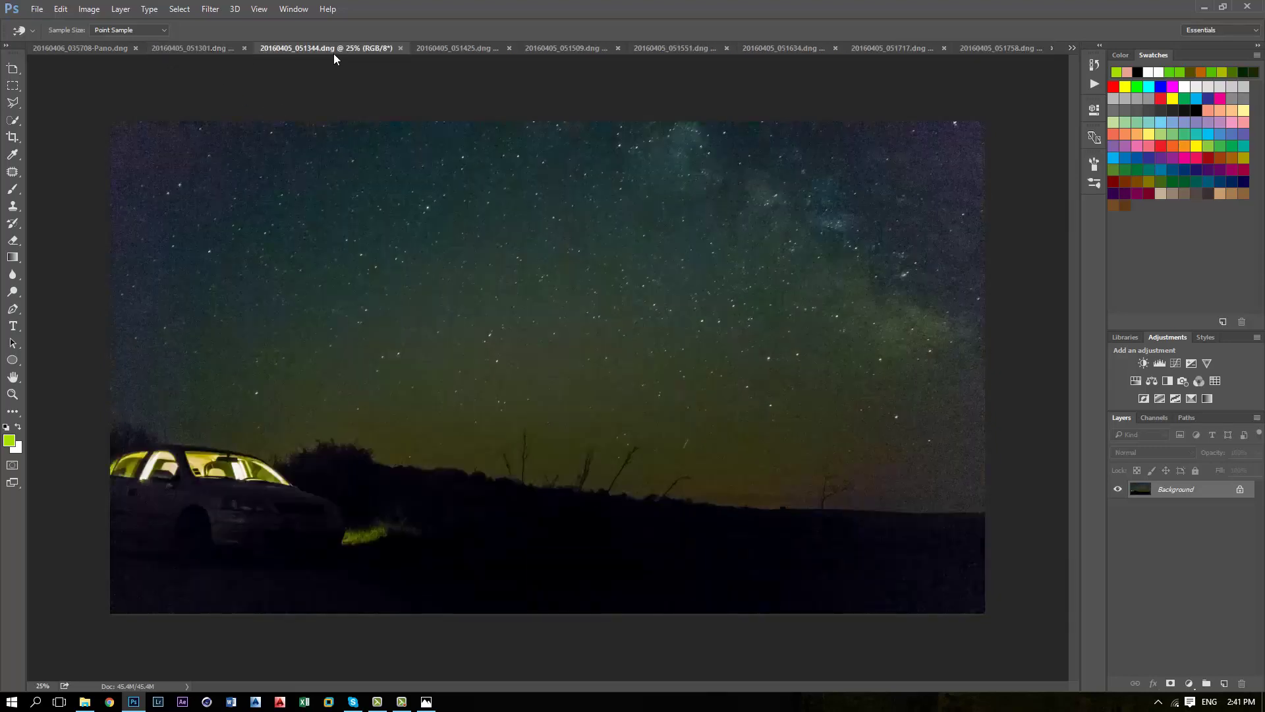
left_click(540, 49)
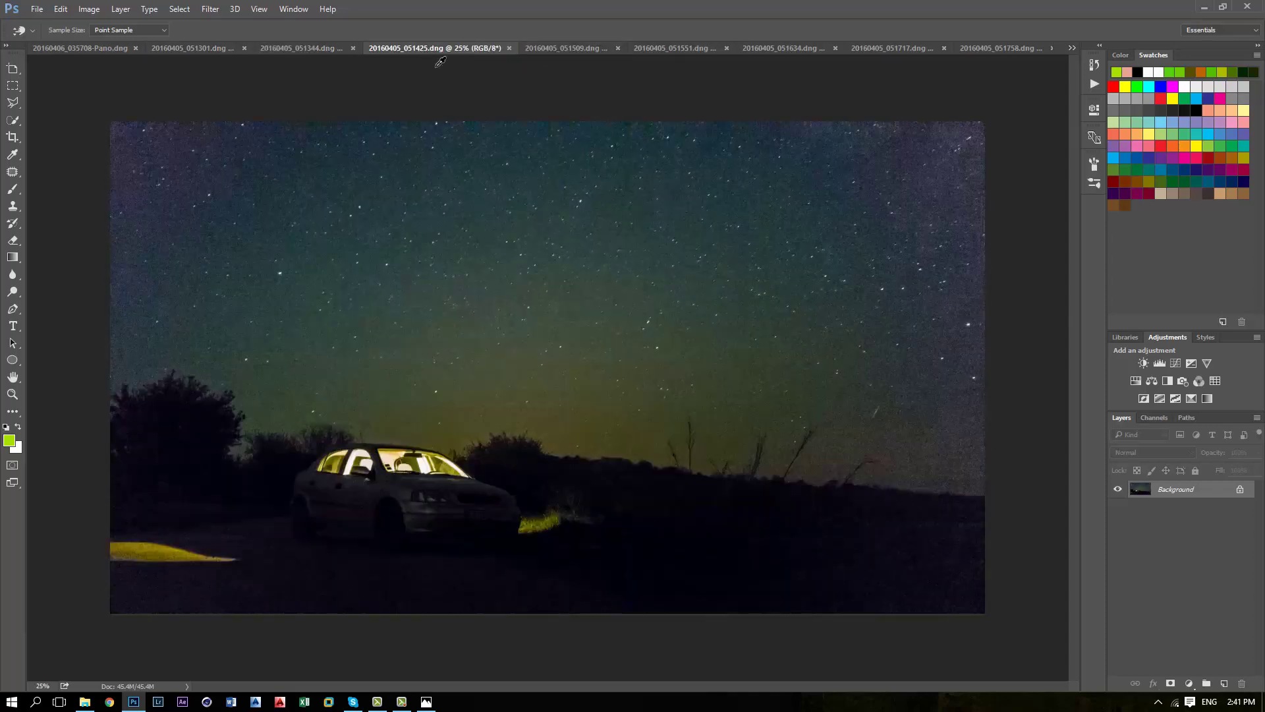
left_click(581, 51)
left_click(701, 48)
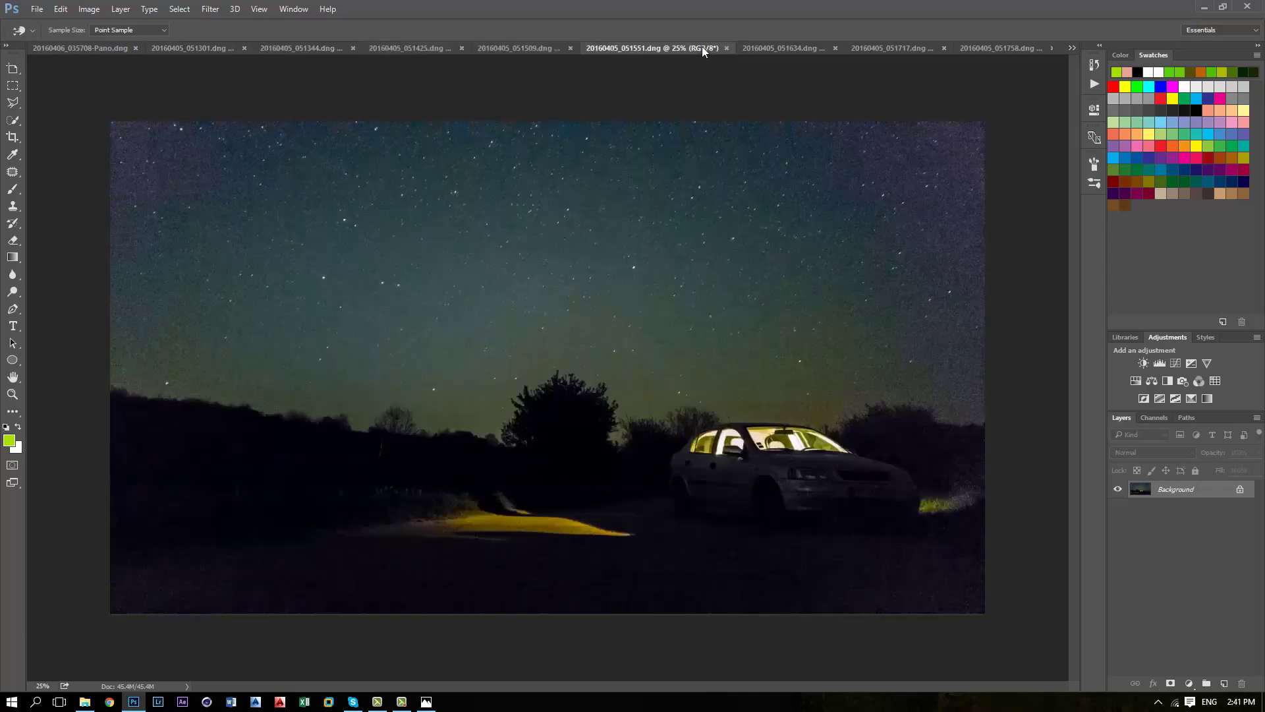
left_click(773, 48)
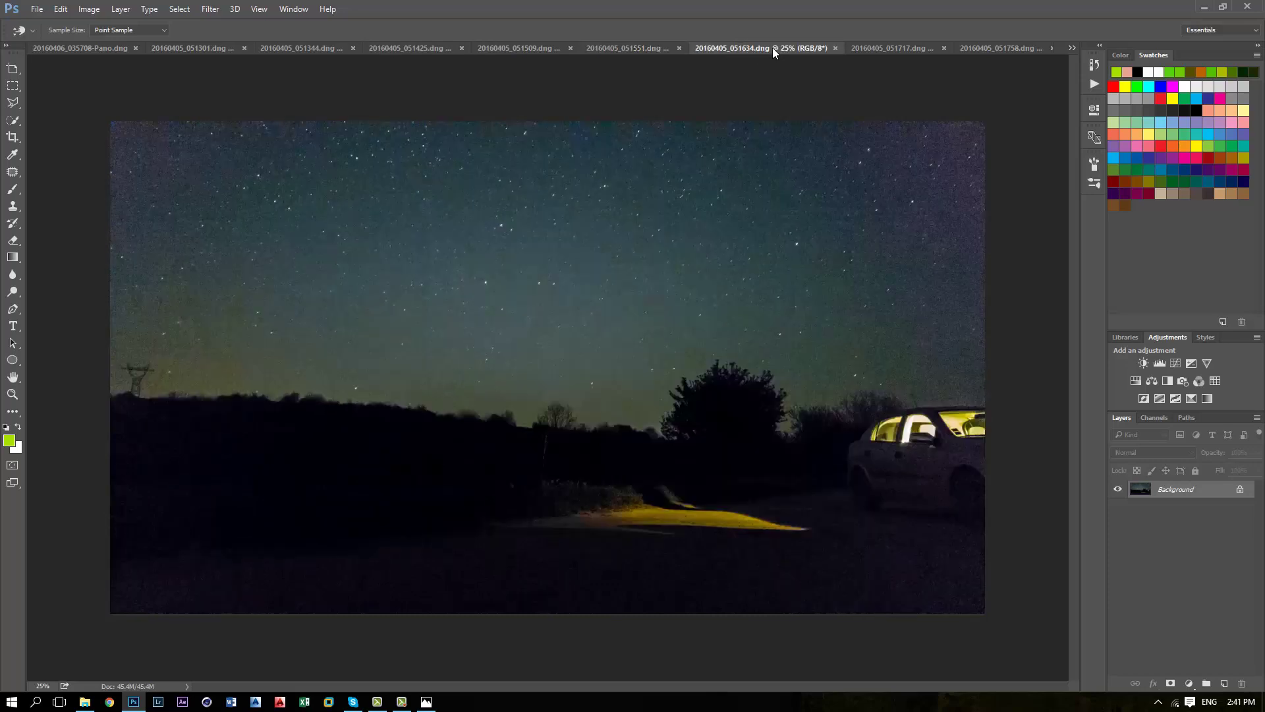
left_click(892, 50)
Load the eight open 20160405 DNG photos into one document as a layer stack, without automatic alignment or a smart object
left_click(38, 9)
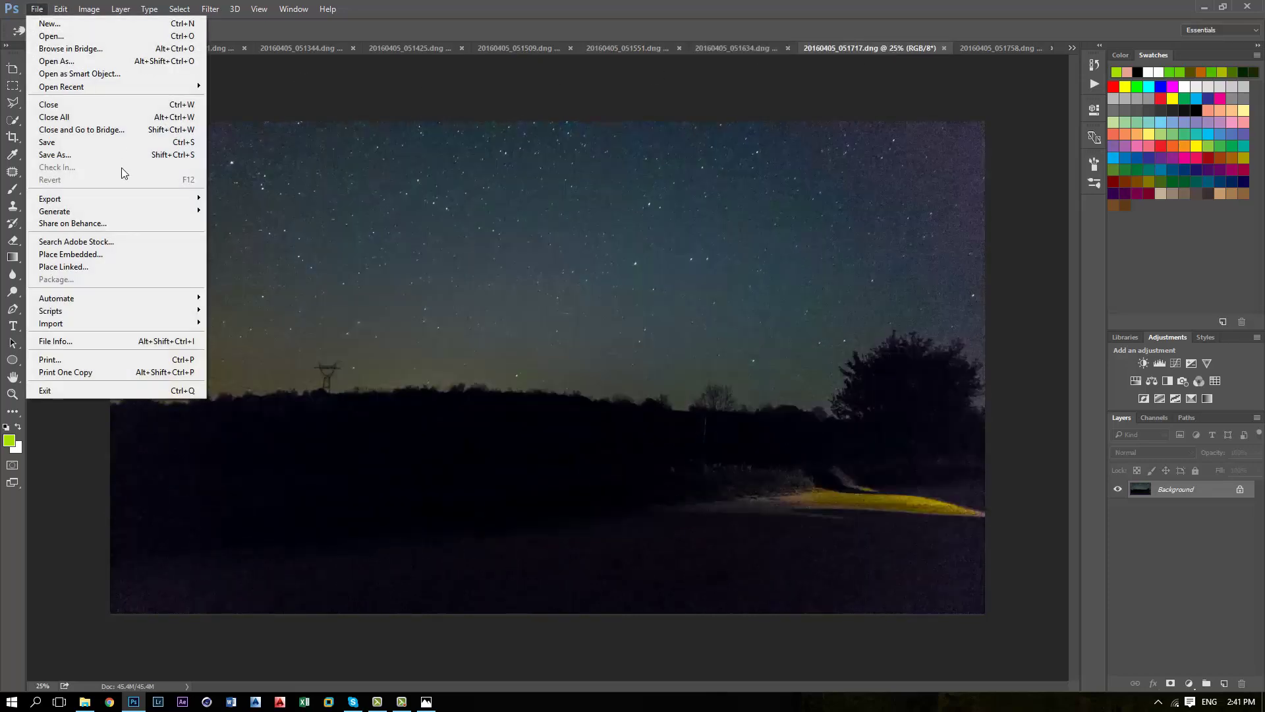
mouse_move(125, 311)
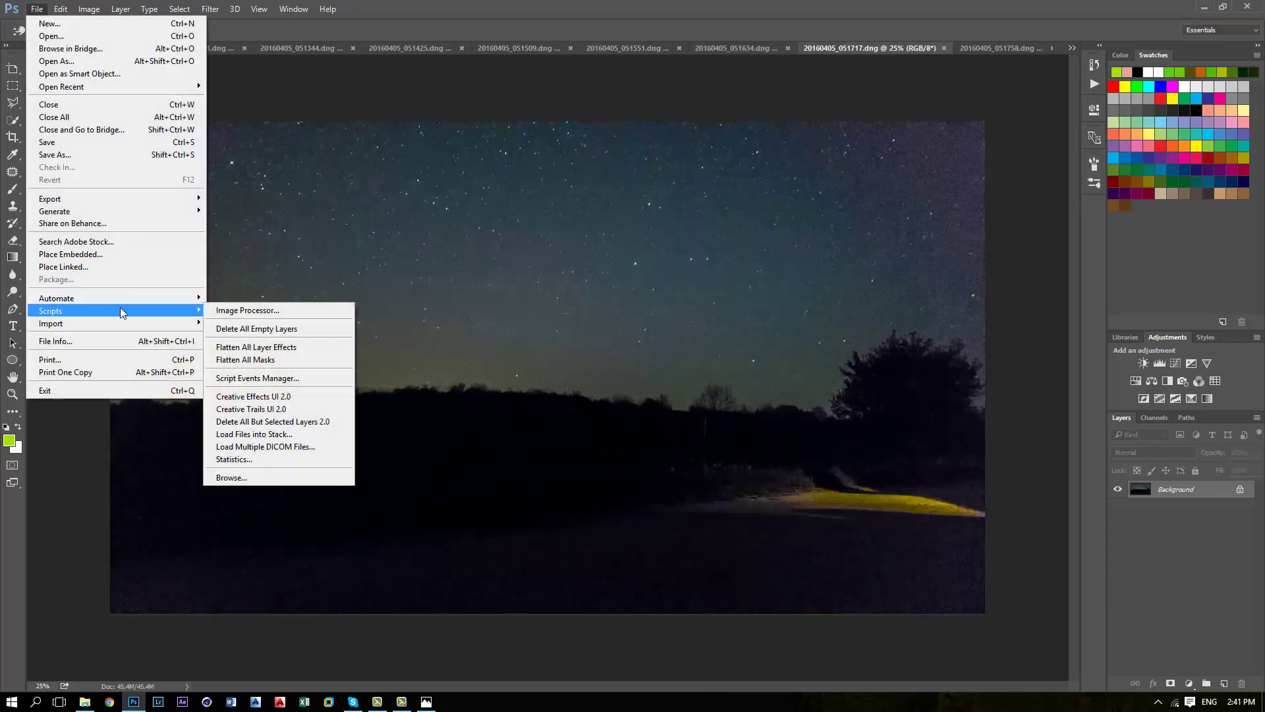
left_click(275, 435)
left_click(706, 352)
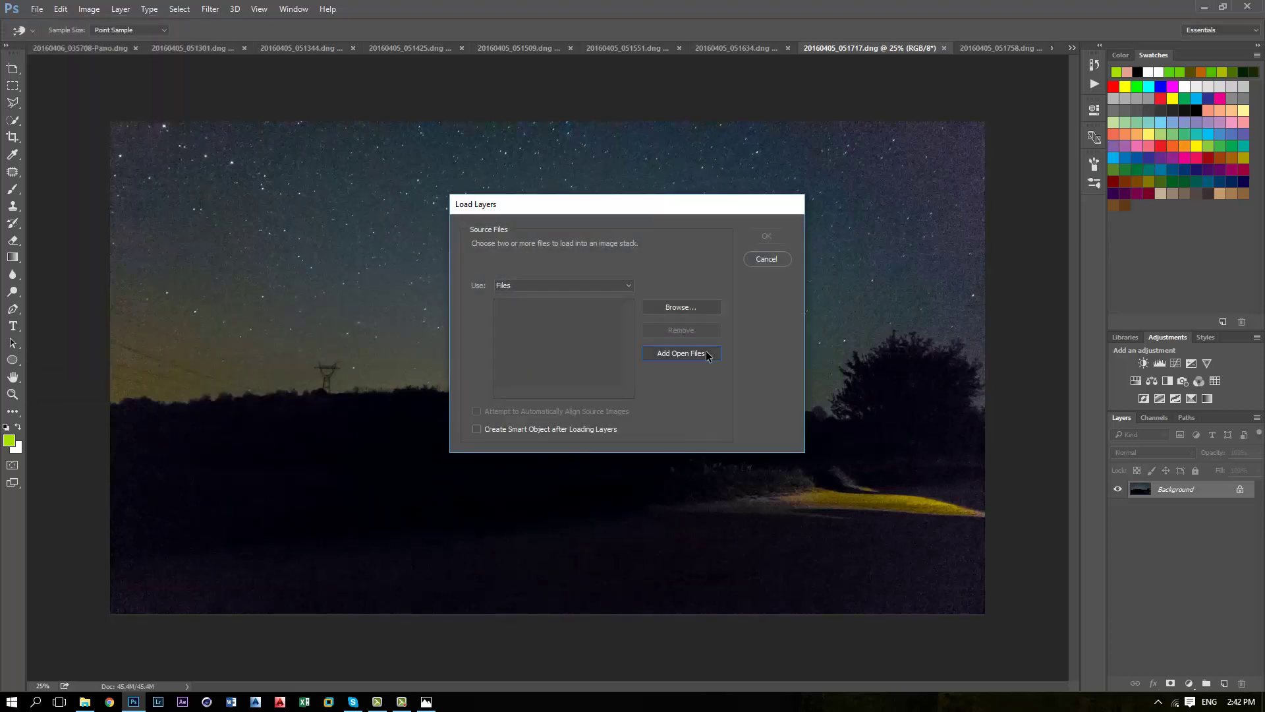
left_click(746, 405)
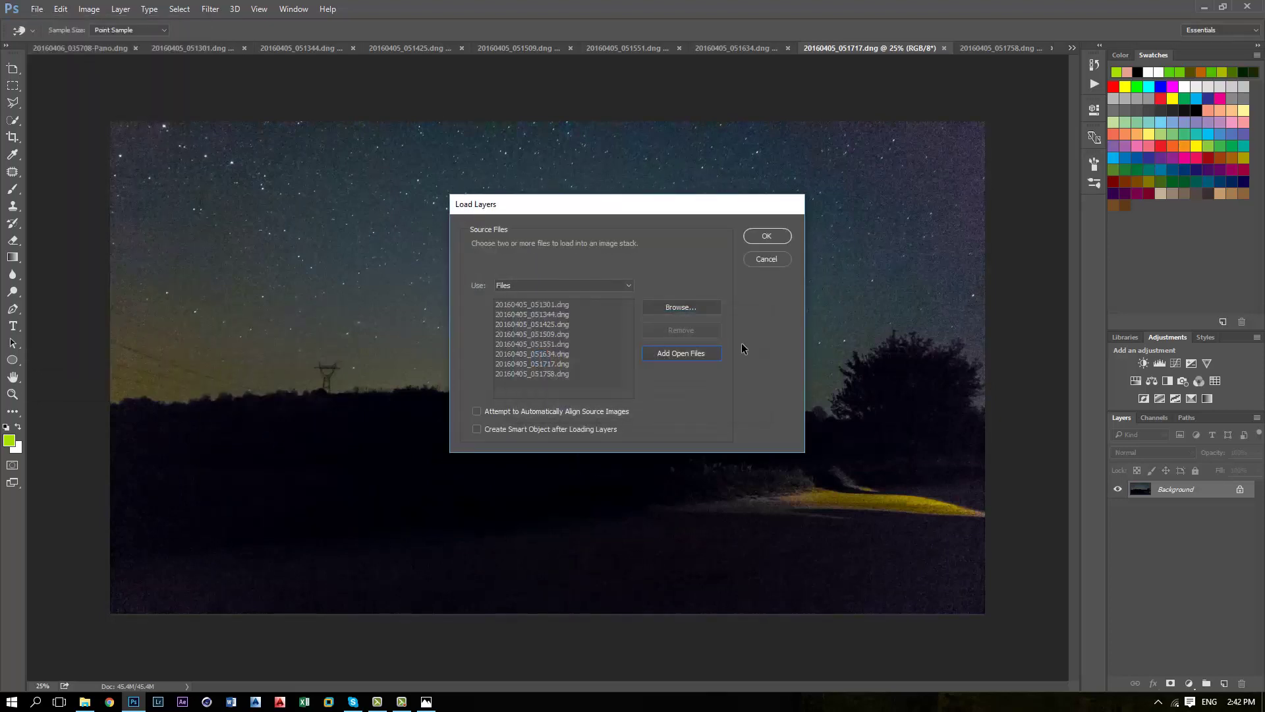
left_click(767, 236)
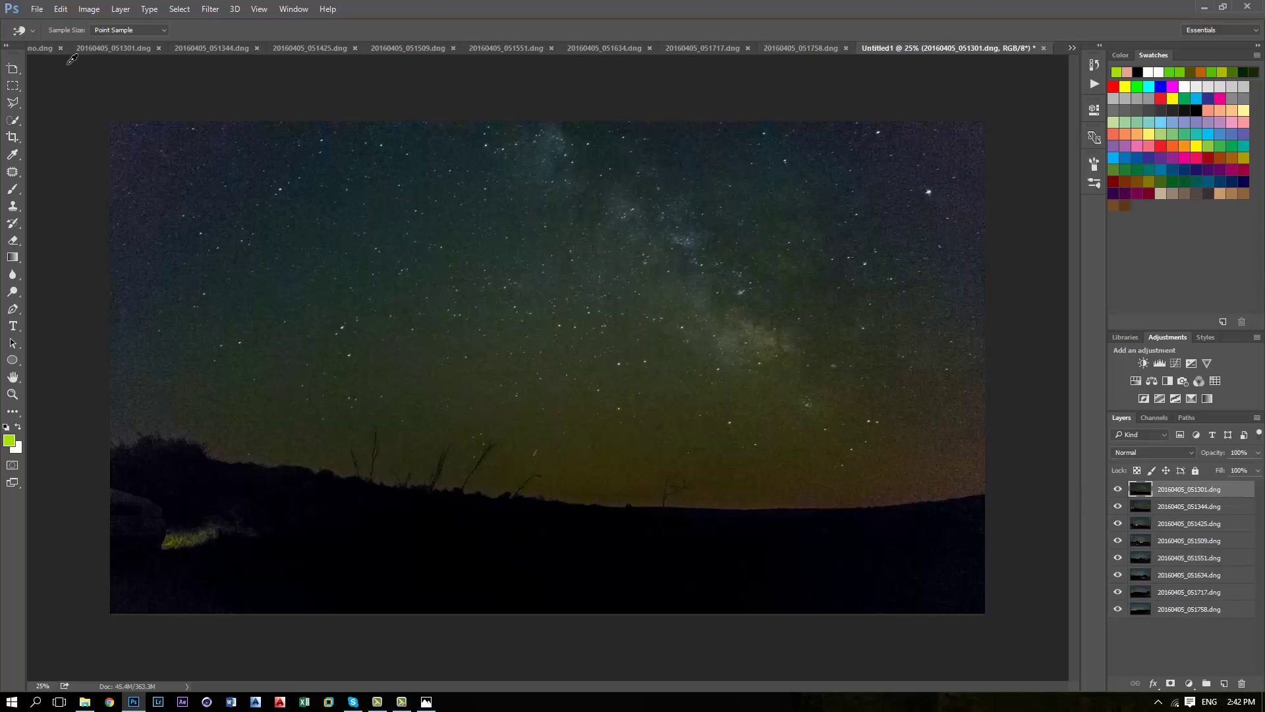
Close the source photos 20160405_051758, 051717, 051634, 051551 and 051509 without saving changes
left_click(809, 48)
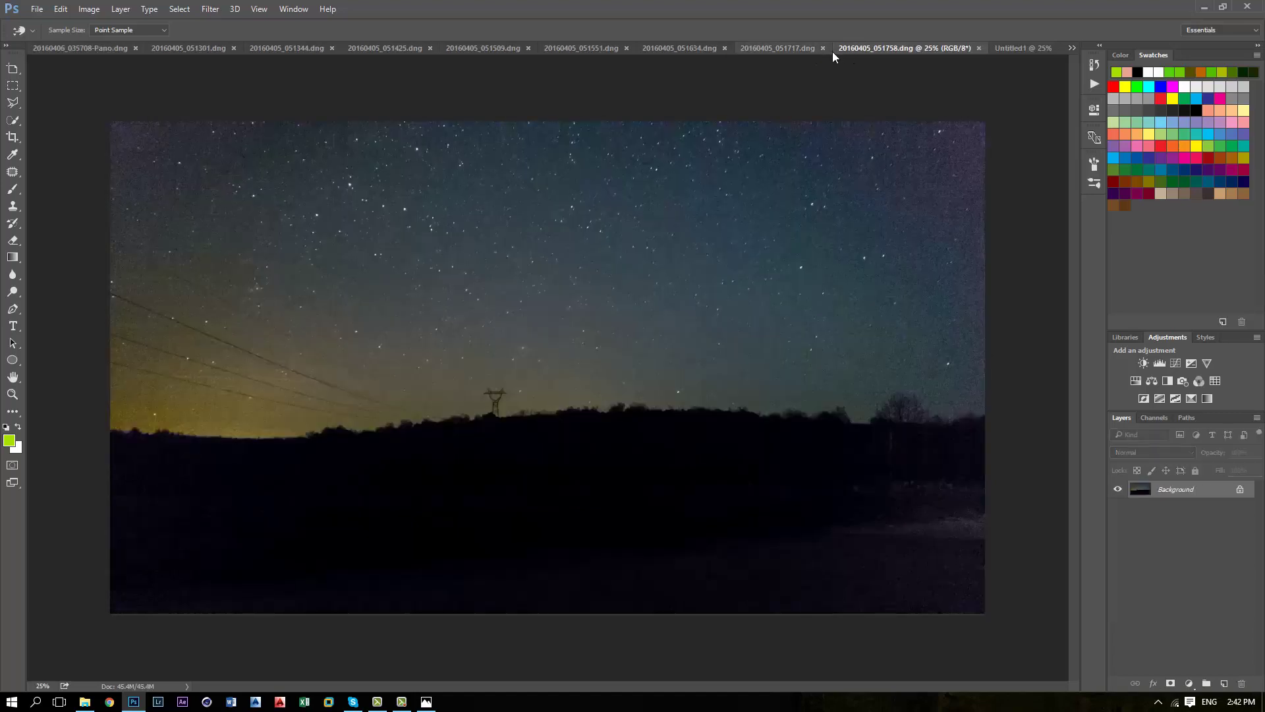
left_click(978, 48)
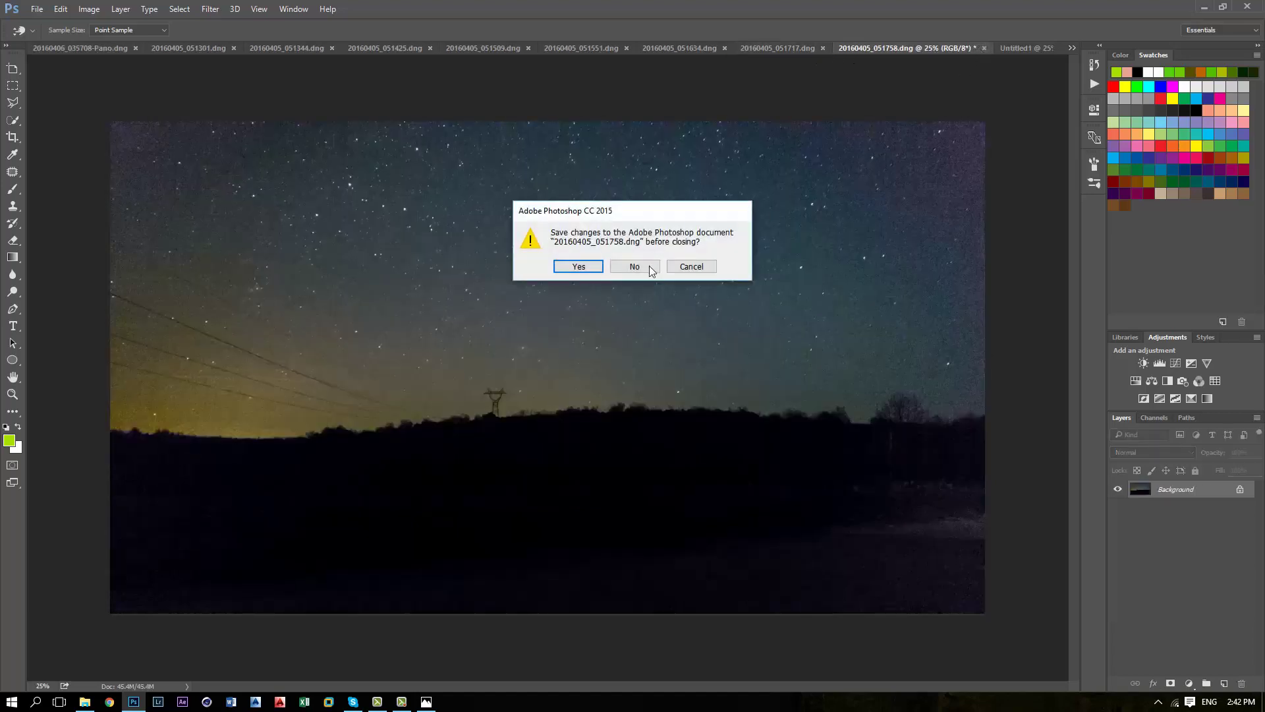
left_click(635, 266)
left_click(845, 48)
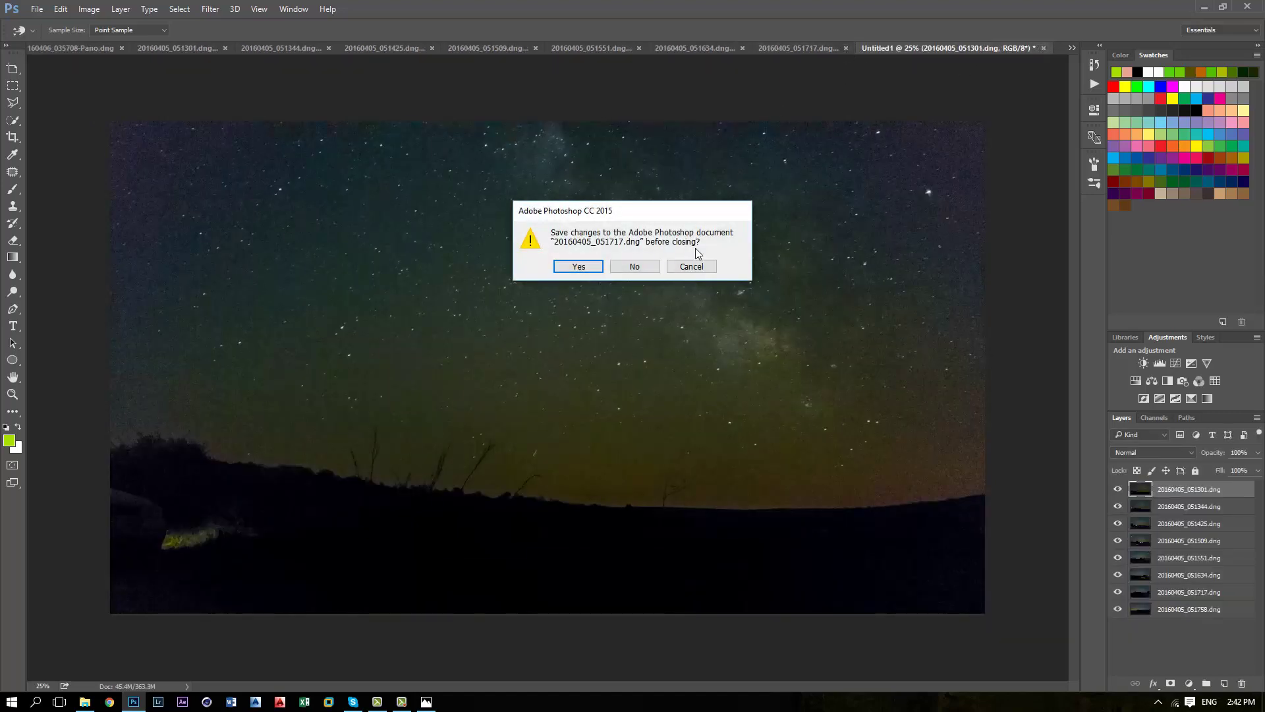
left_click(634, 266)
left_click(846, 49)
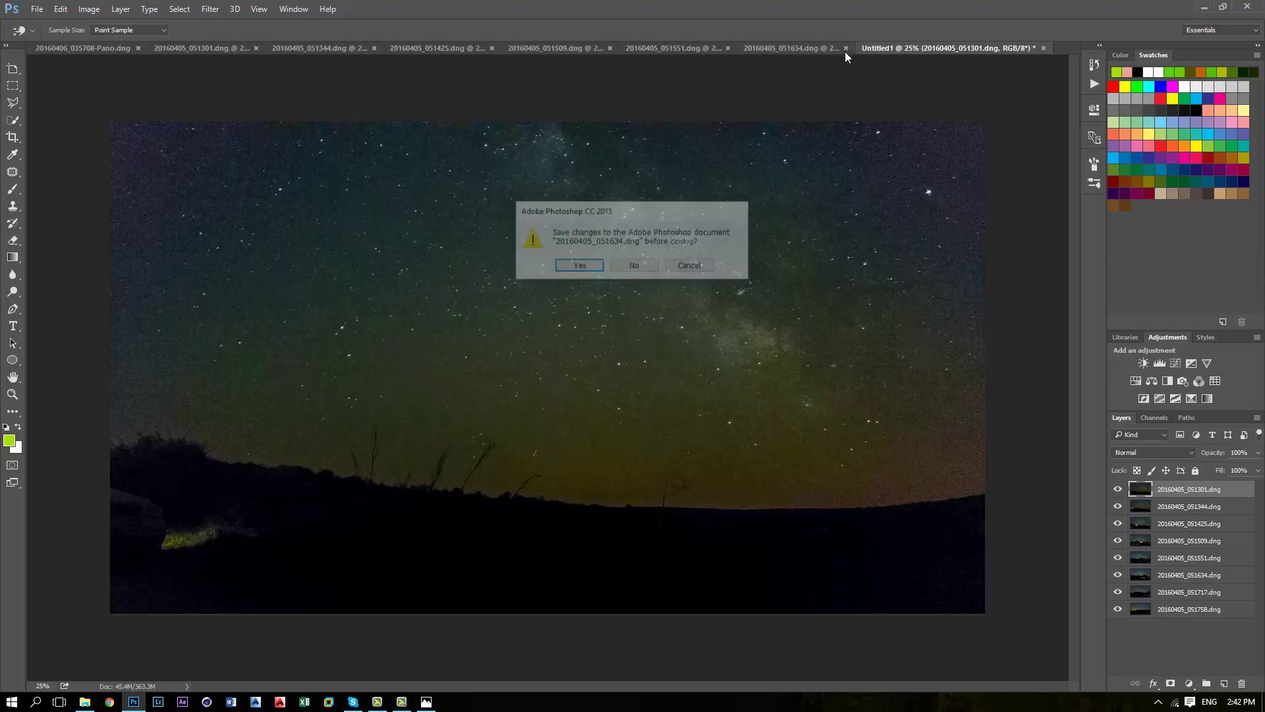
left_click(635, 267)
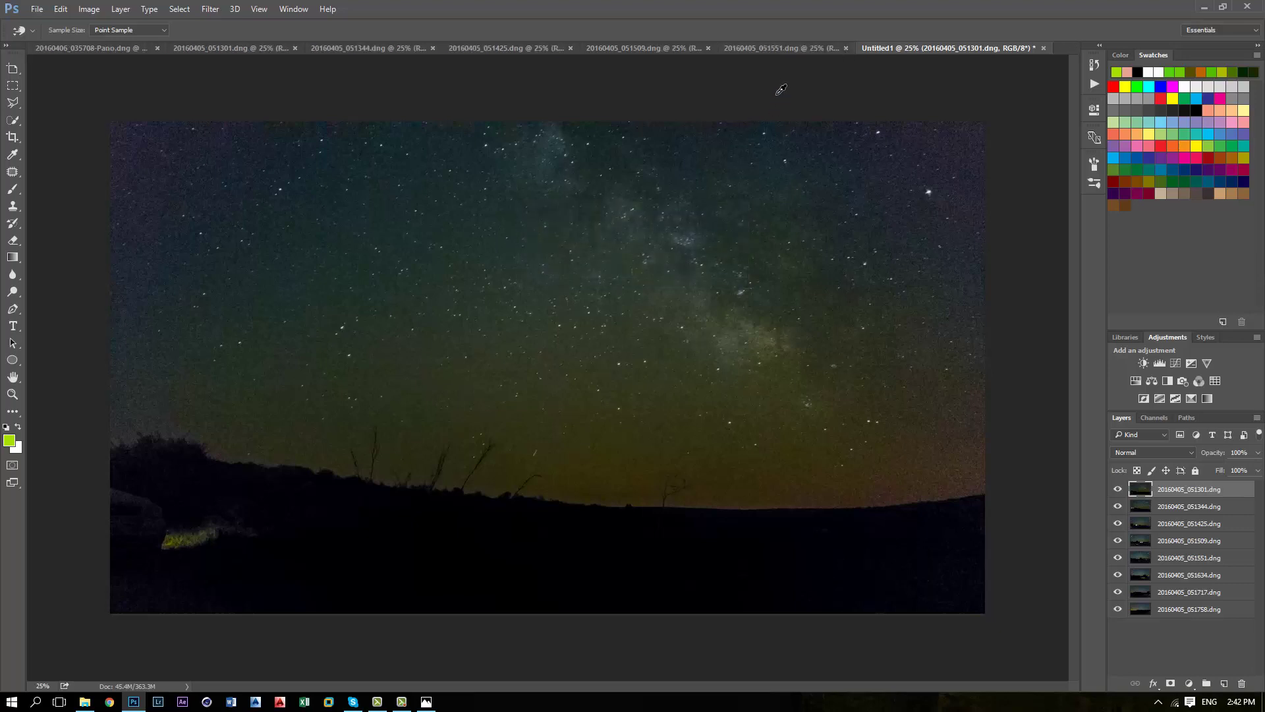
left_click(845, 48)
left_click(634, 266)
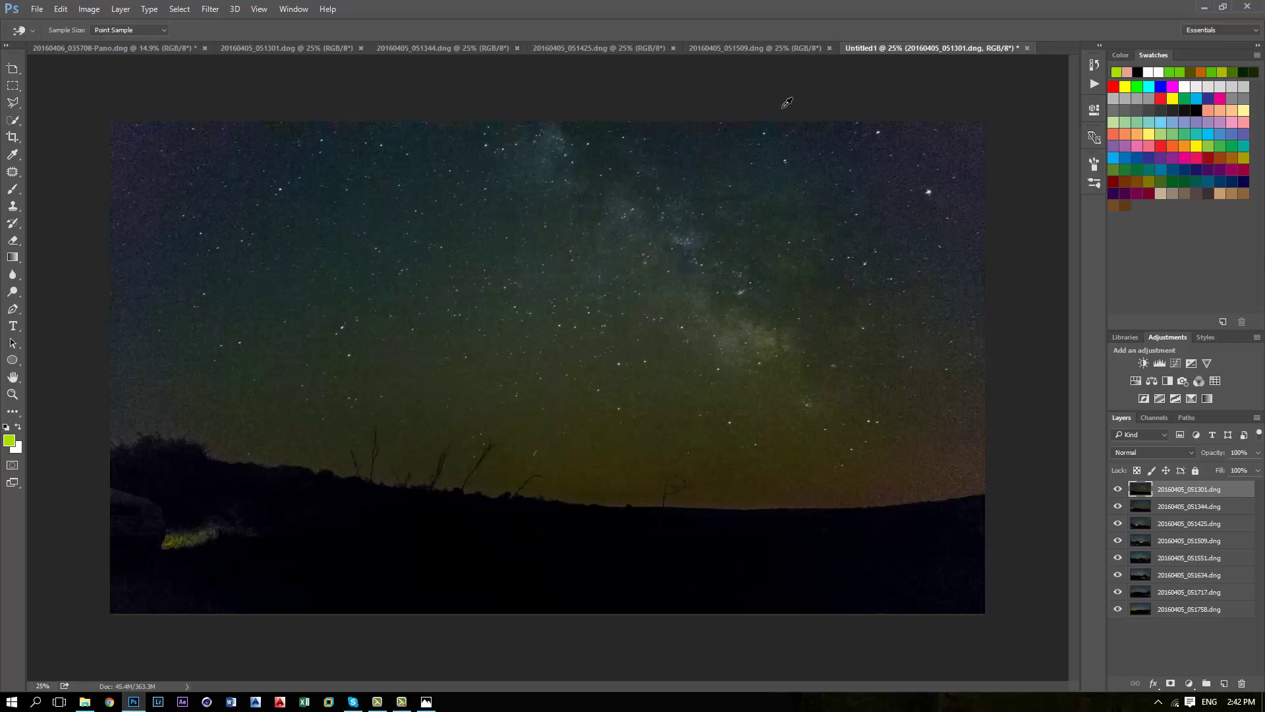
left_click(828, 48)
left_click(634, 267)
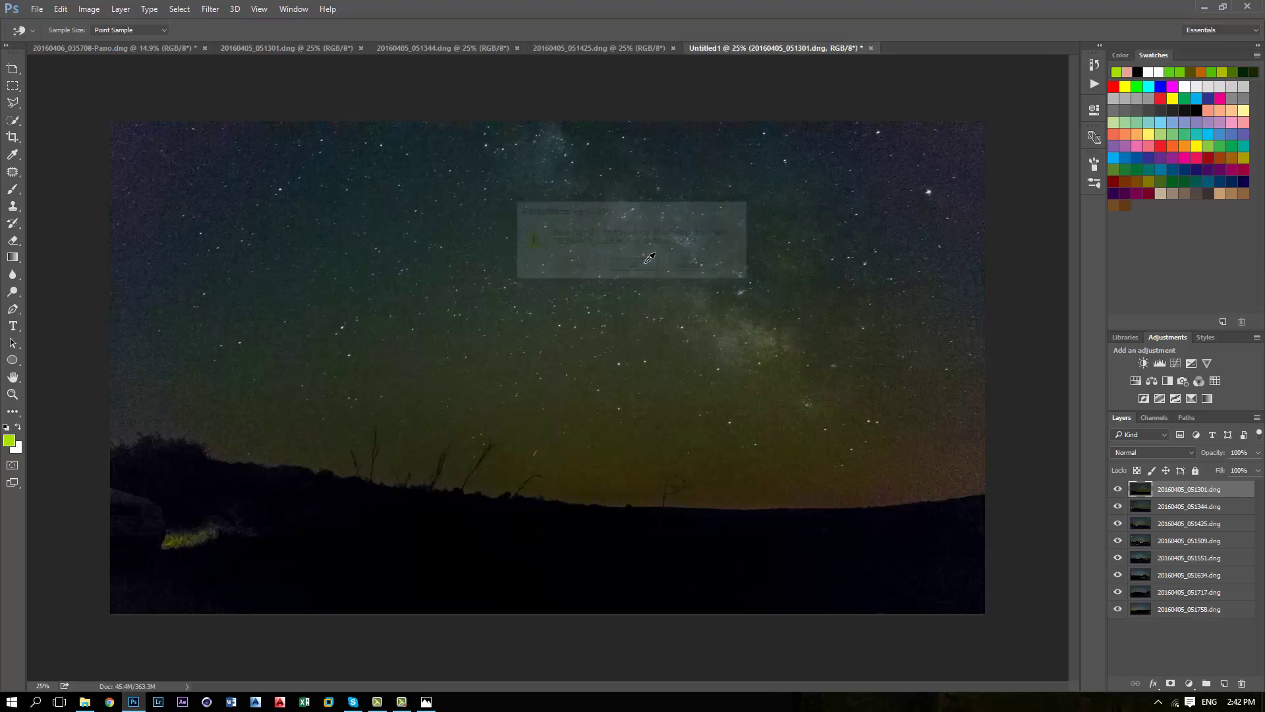
Close the remaining source photos 20160405_051301, 051344 and 051425 without saving changes
left_click(94, 47)
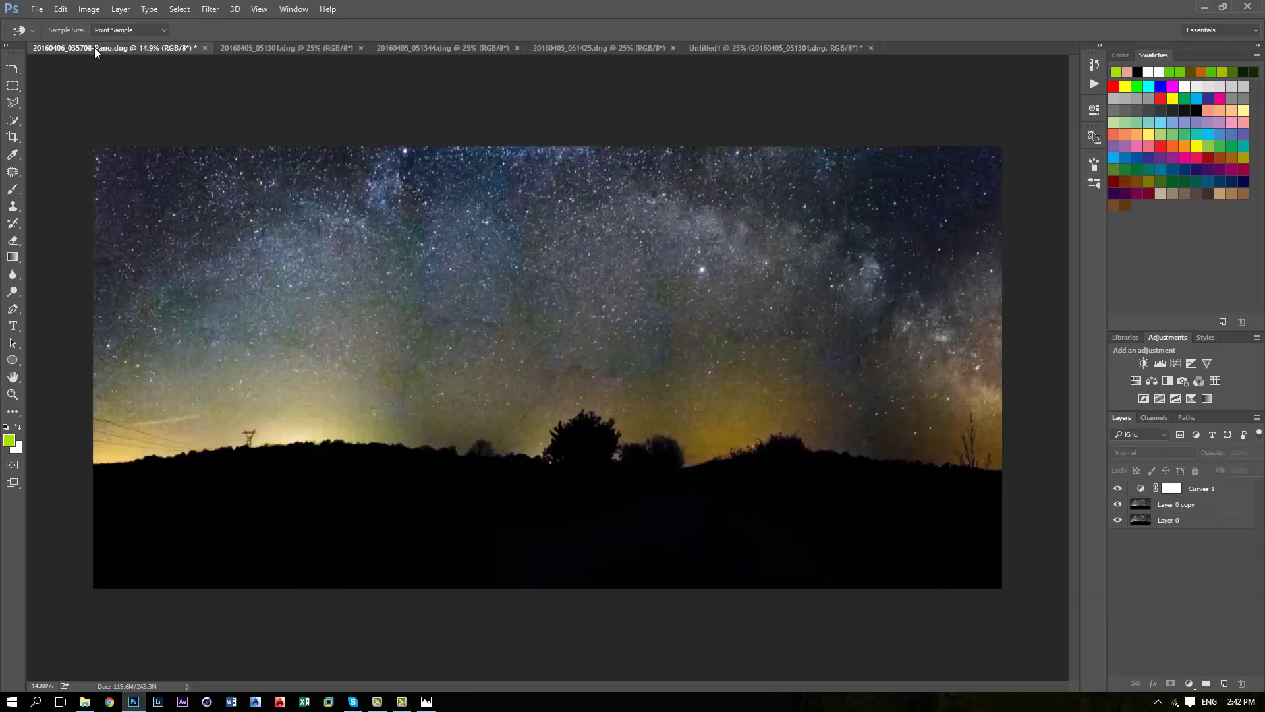
left_click(360, 48)
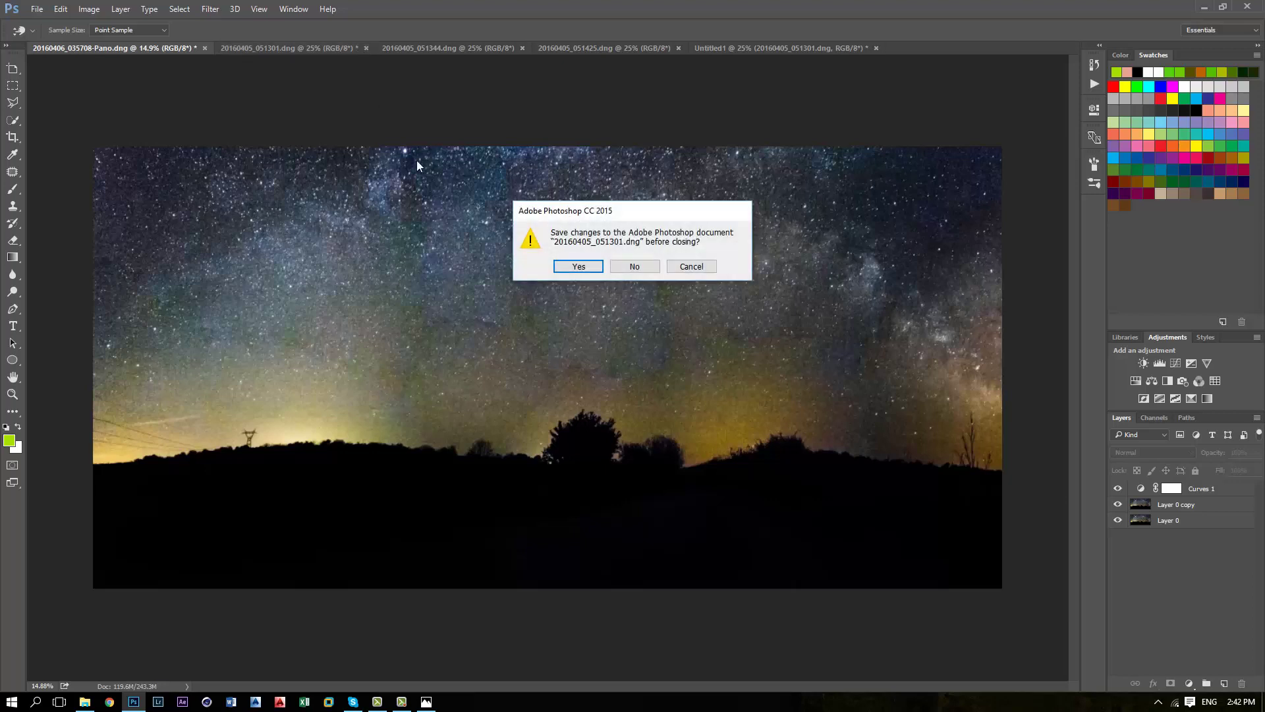
left_click(637, 264)
left_click(360, 48)
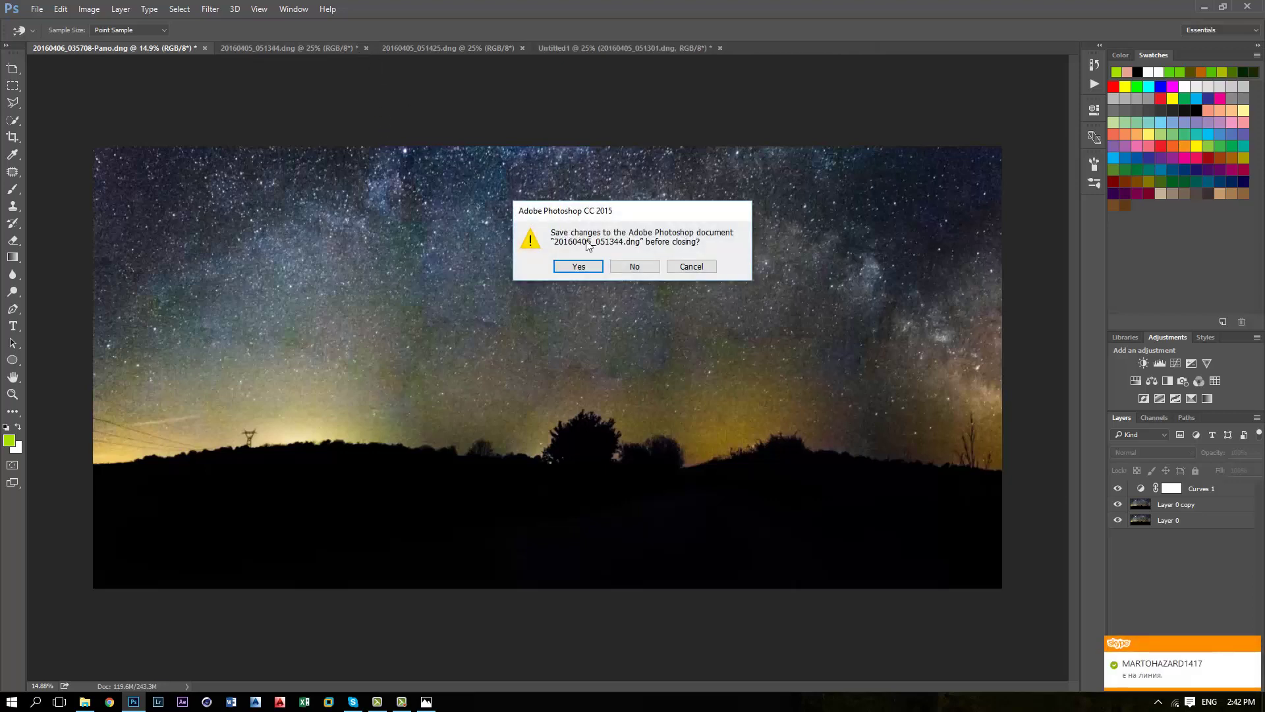
left_click(635, 265)
left_click(361, 48)
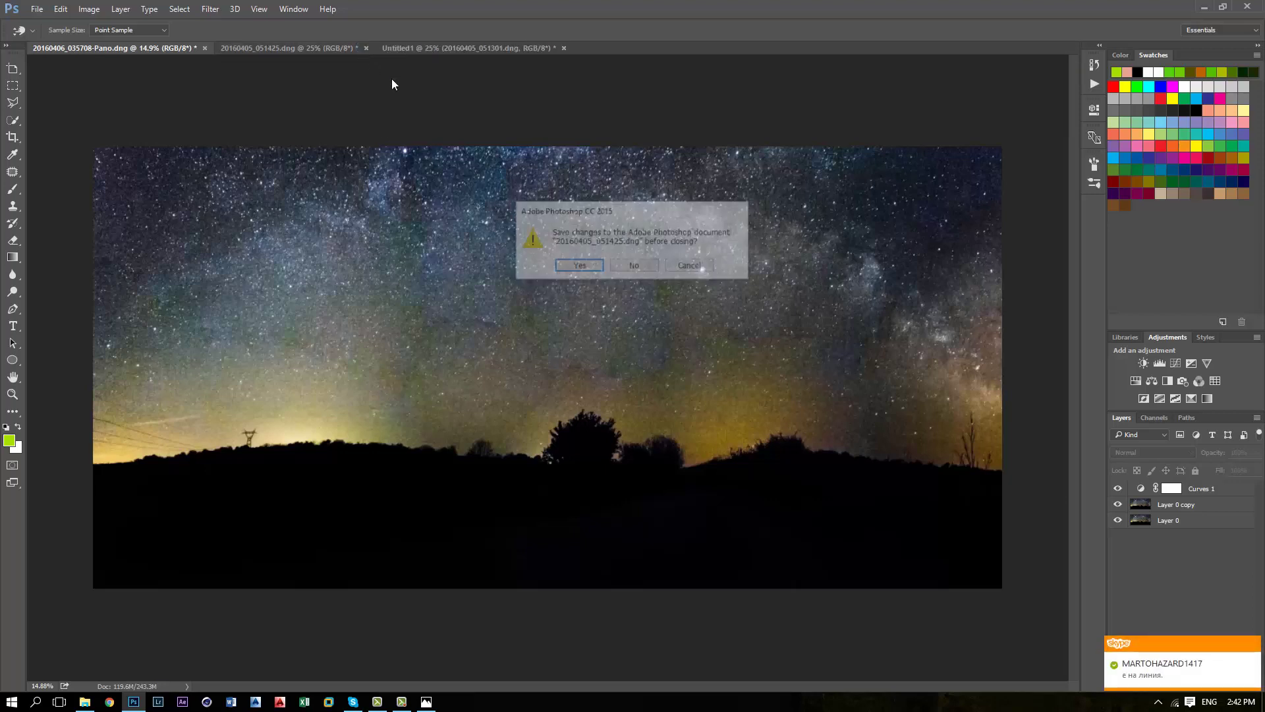
left_click(635, 264)
Select all eight photo layers in the Untitled1 stack and auto-align them with the Cylindrical projection
left_click(337, 48)
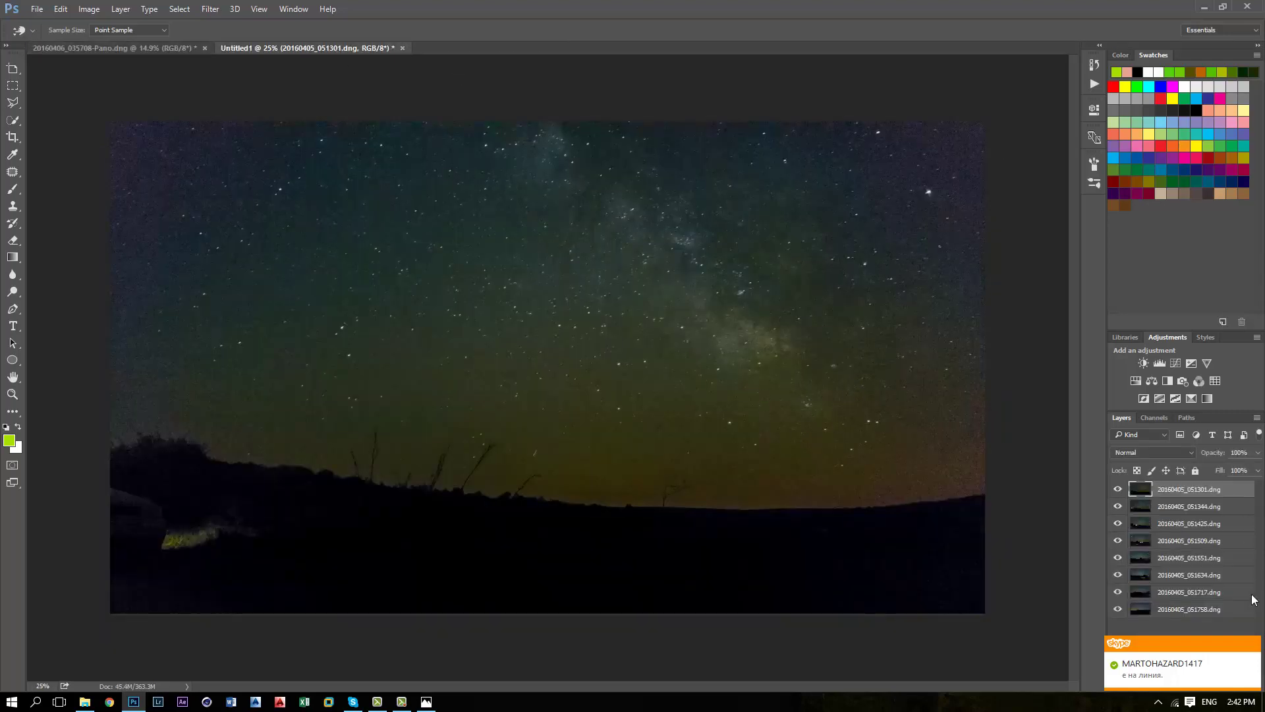
left_click(1223, 615, "shift")
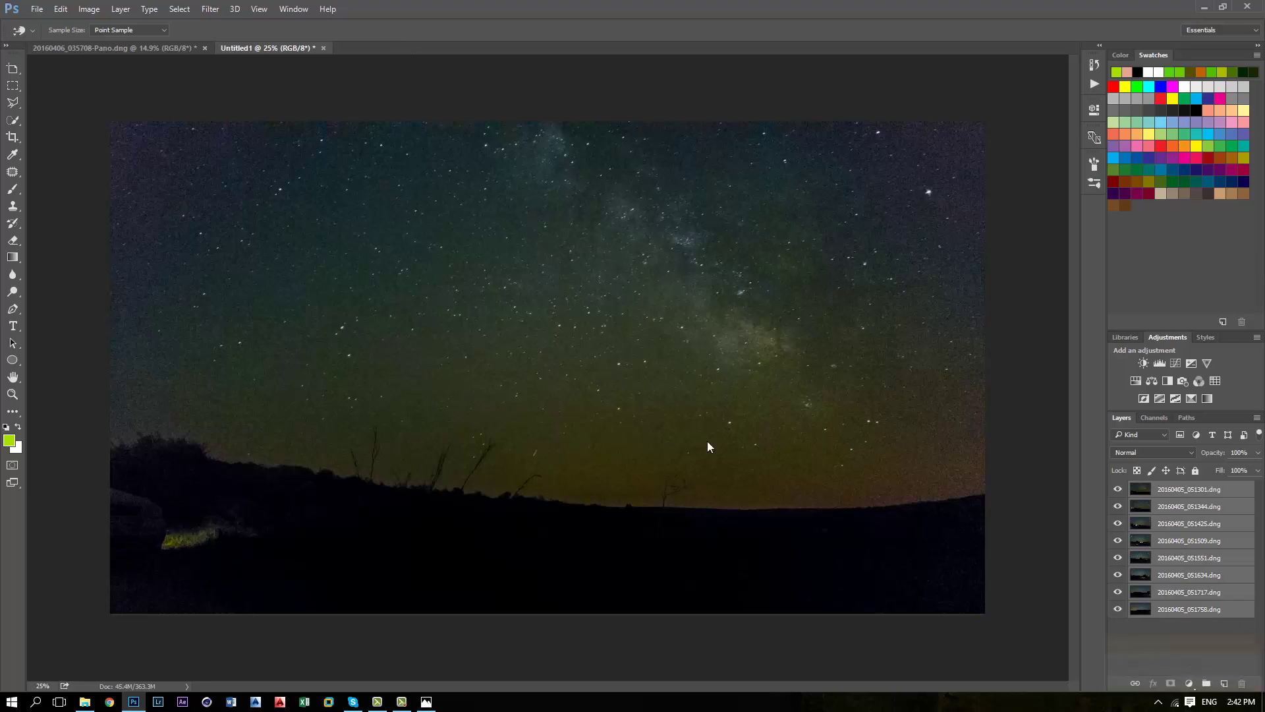
left_click(61, 9)
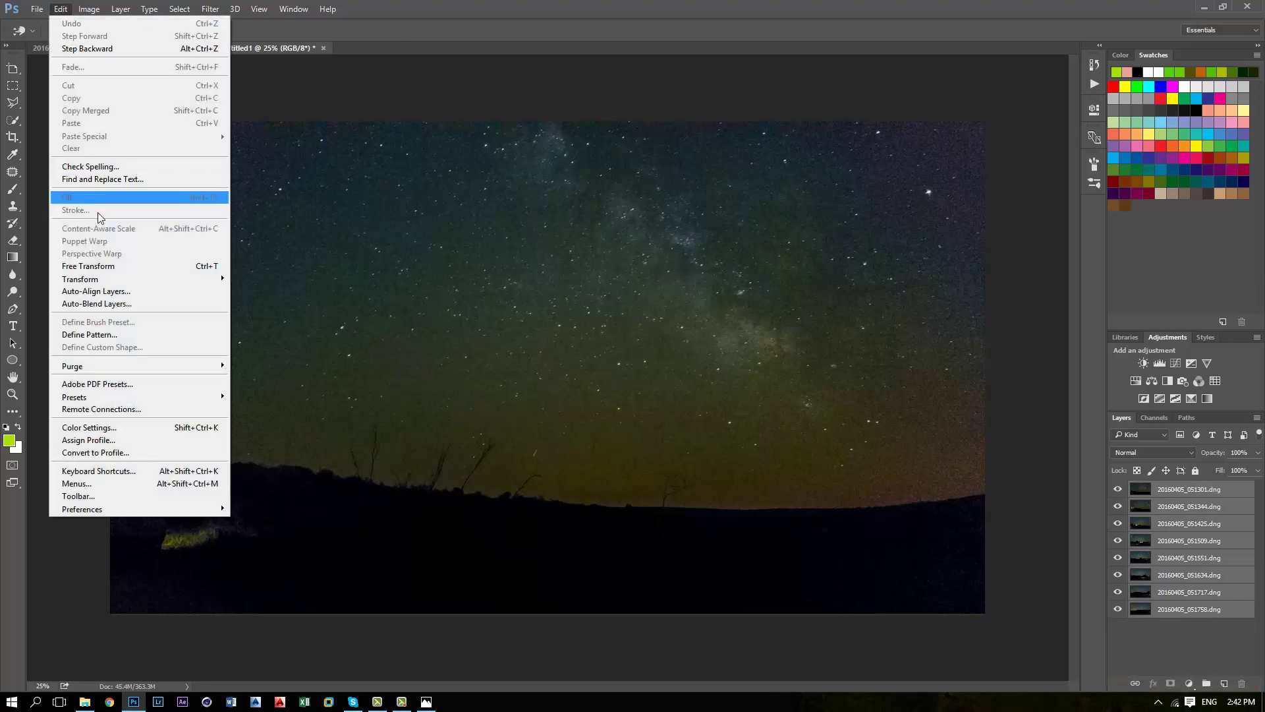
left_click(118, 293)
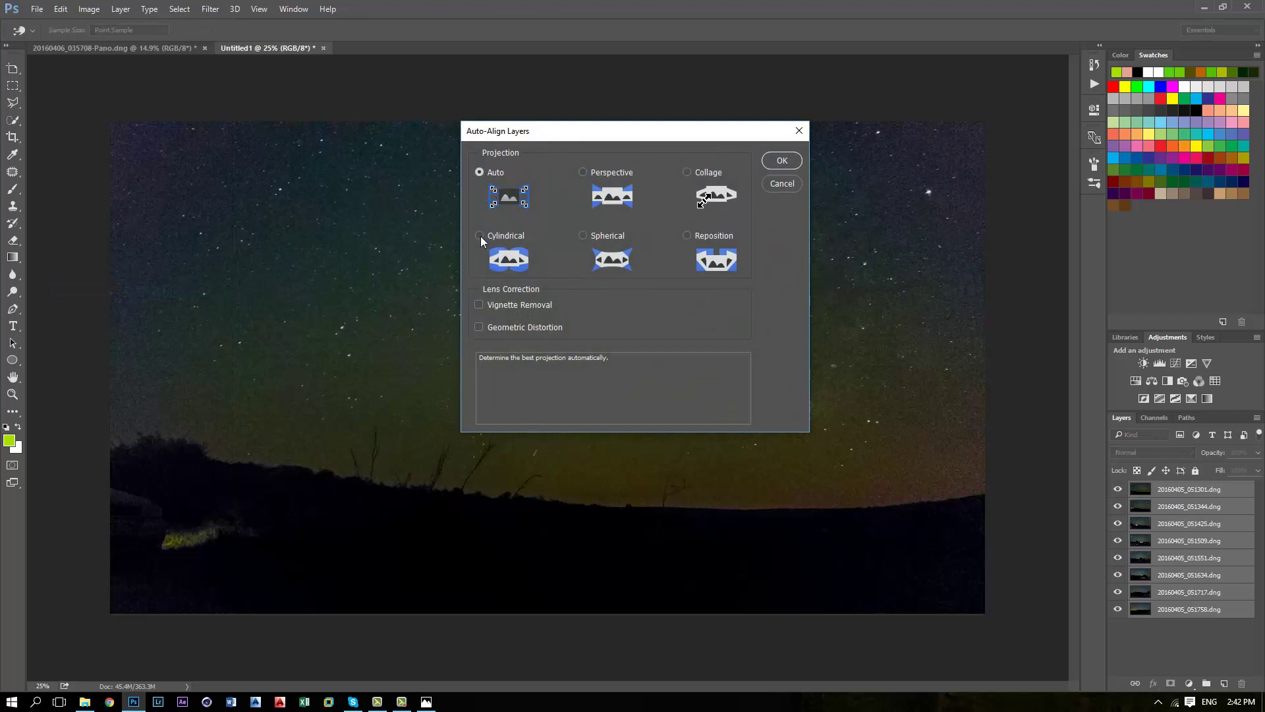
left_click(480, 235)
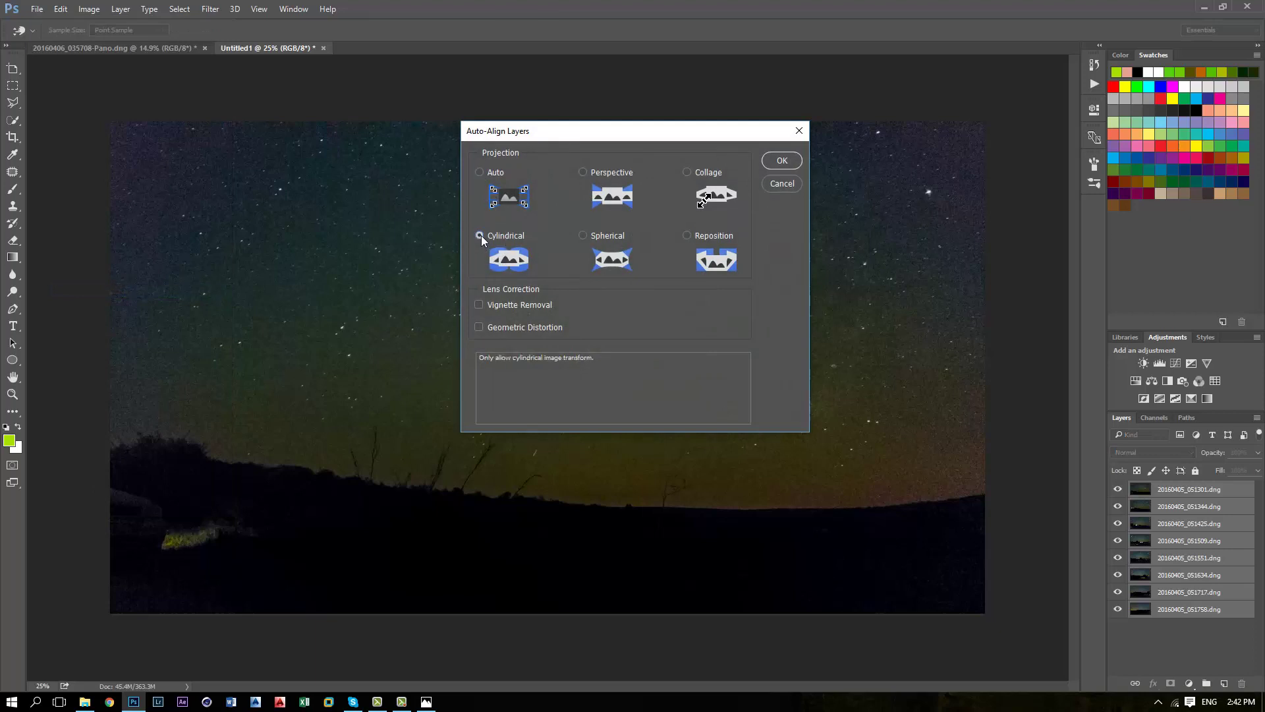
left_click(786, 162)
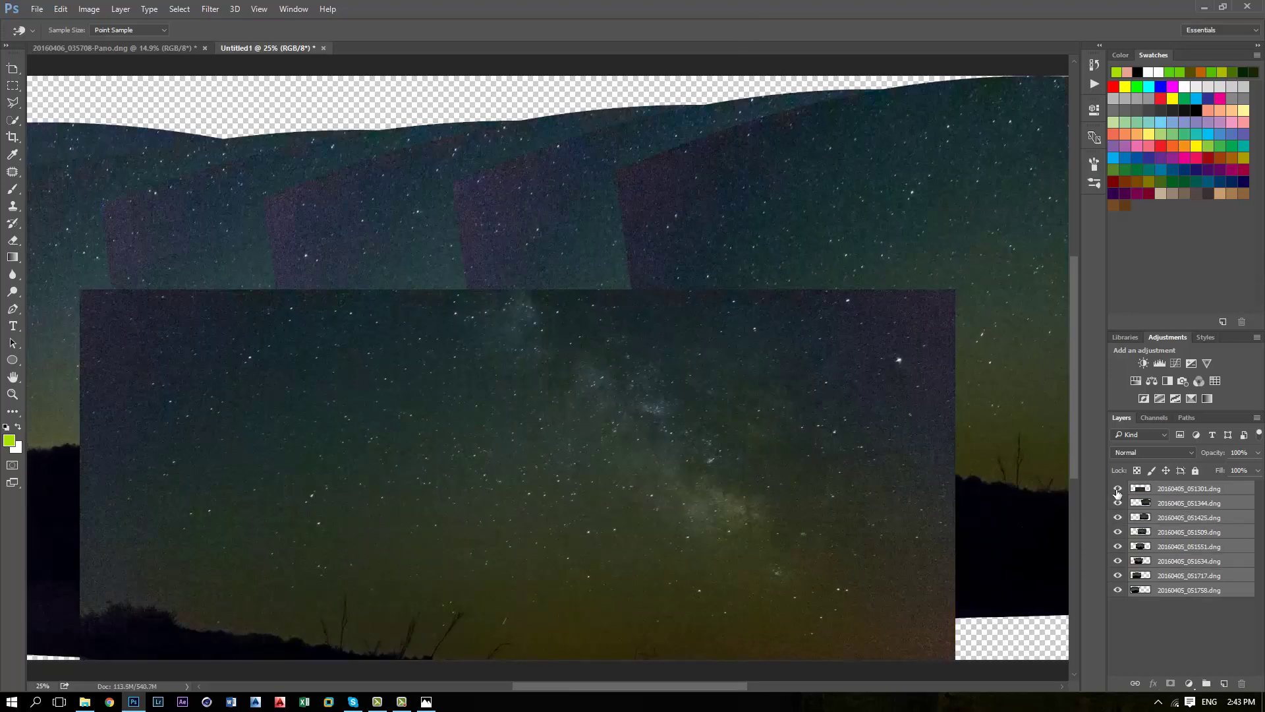
Hide the 20160405_051301.dng layer to examine the aligned panorama without it, and show it again
left_click(1117, 489)
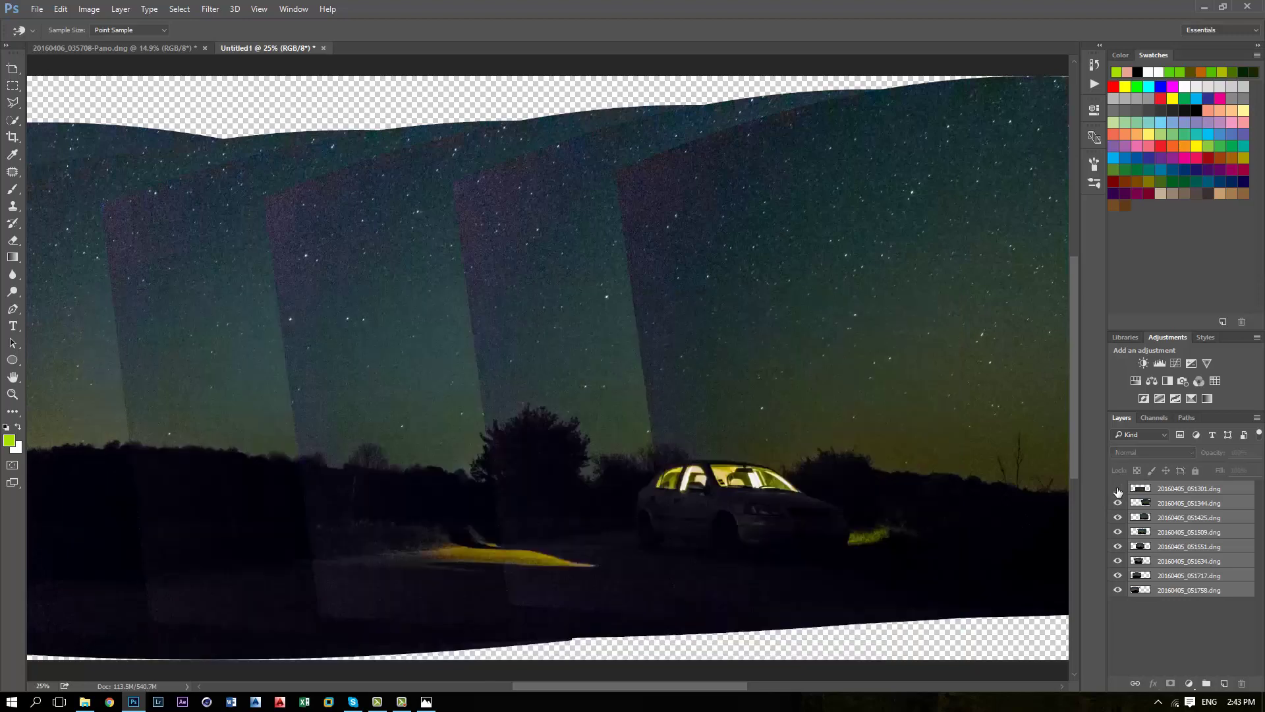
scroll(747, 478, "down", 4)
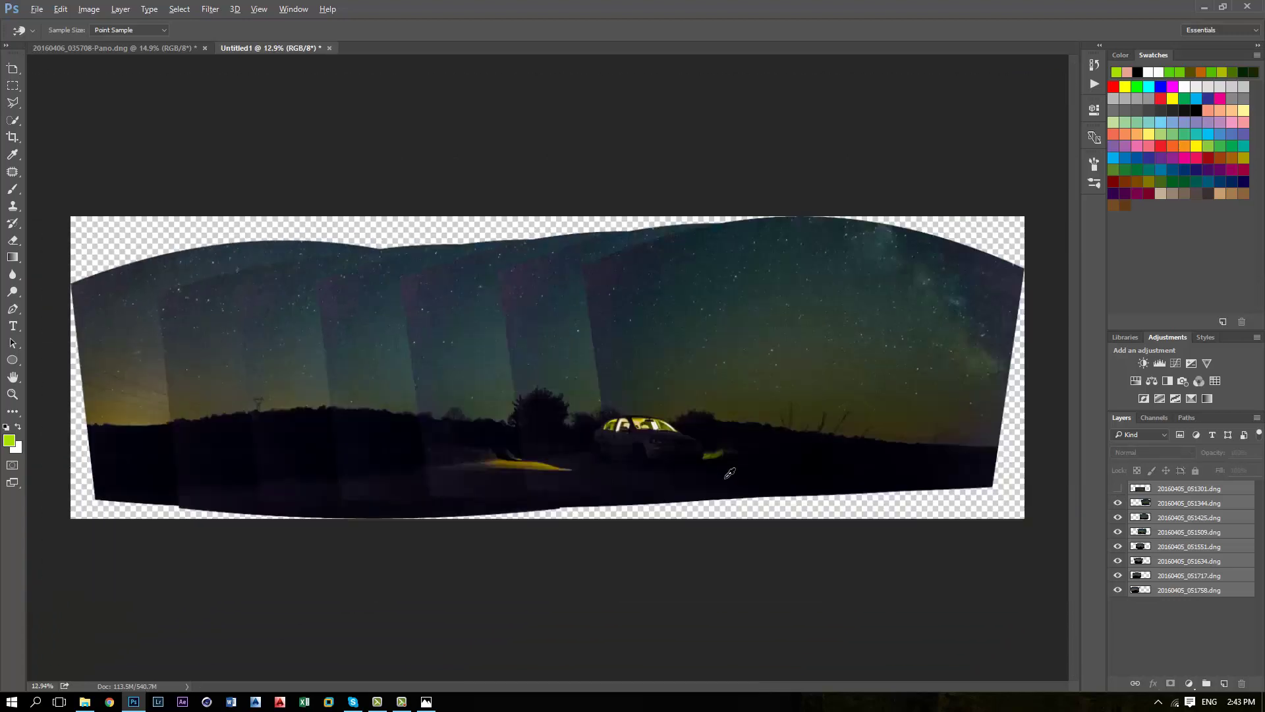
left_click(1117, 491)
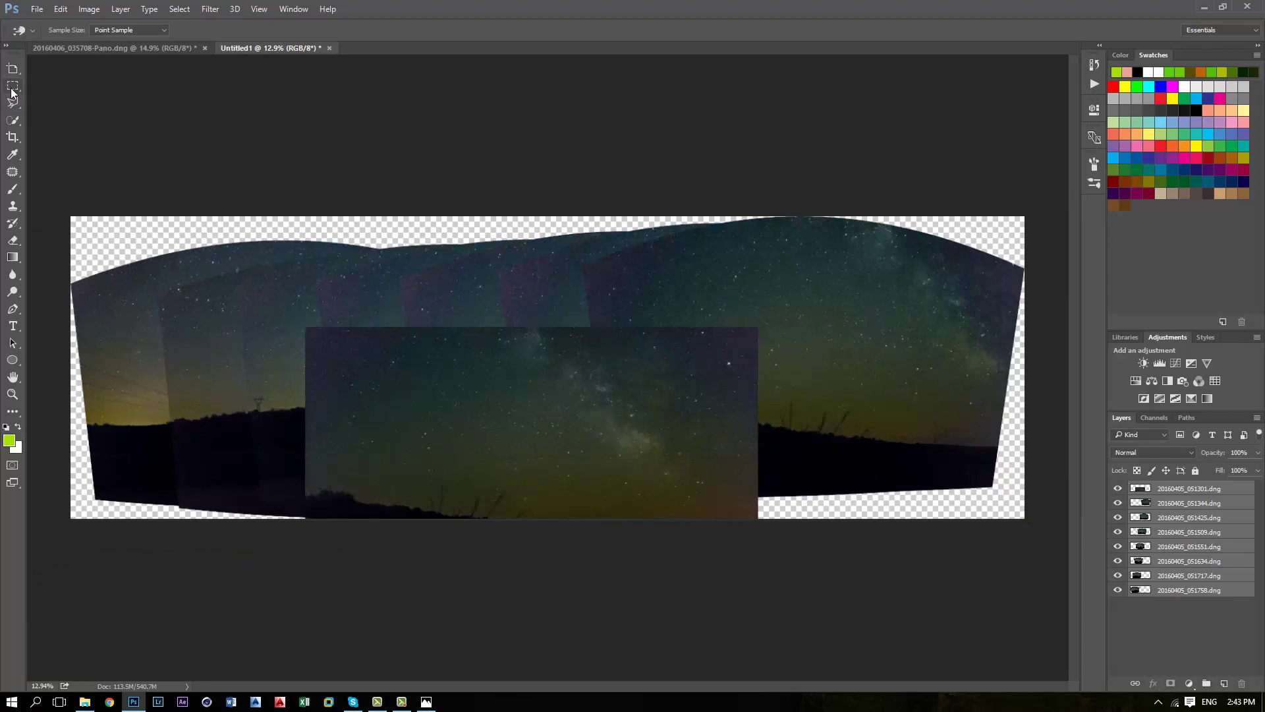
Try the 20160405_051301.dng layer over the car at the panorama's right end, and delete that layer
left_click(15, 68)
left_click(59, 69)
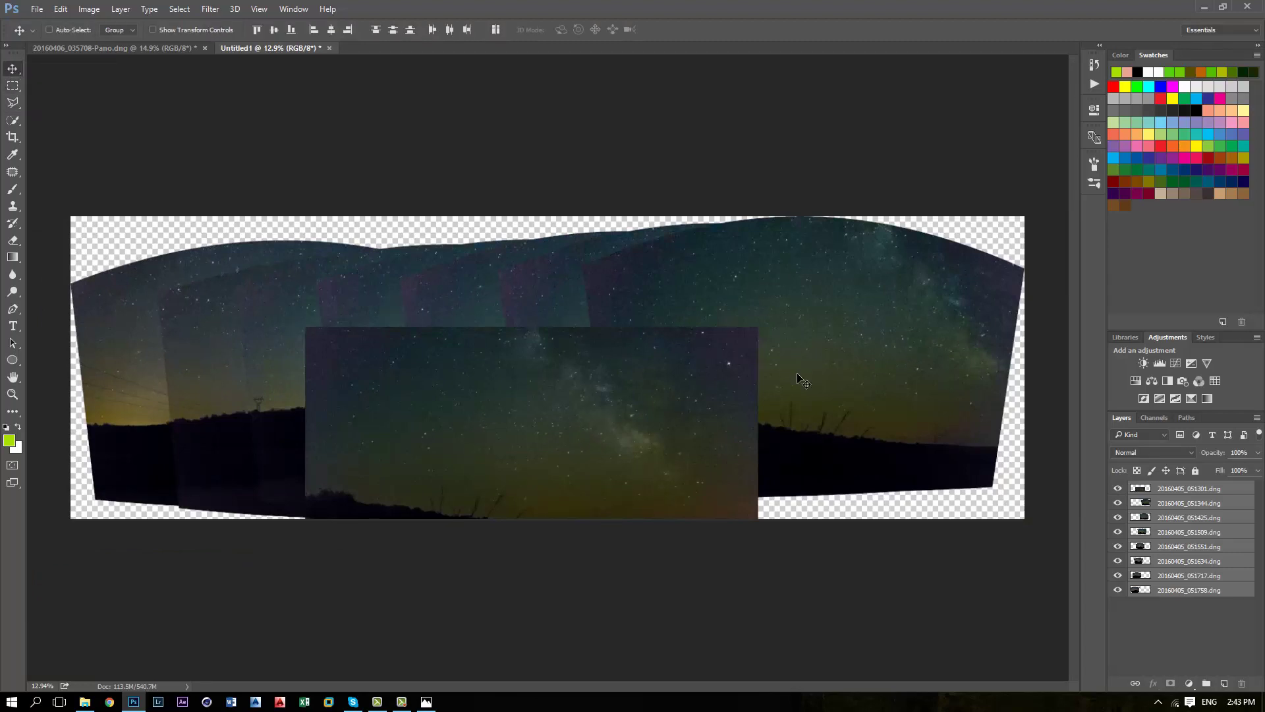
left_click(1161, 493)
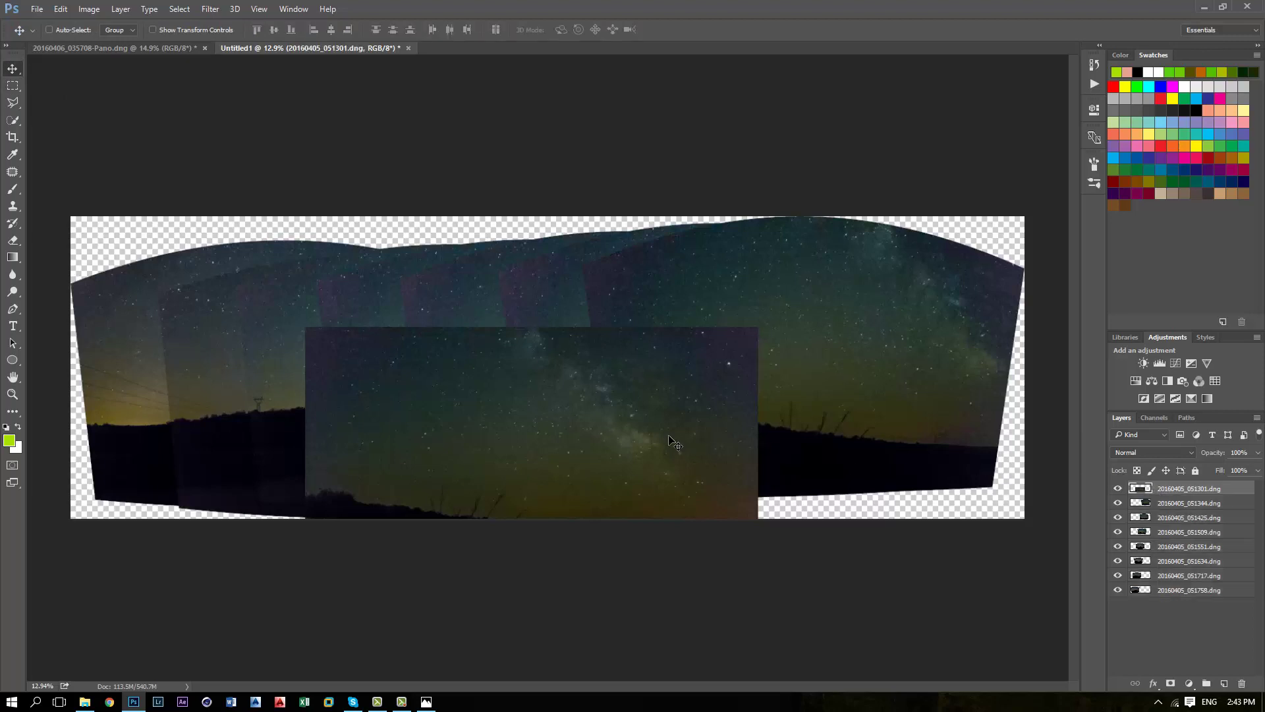
left_click_drag(712, 388, 1041, 357)
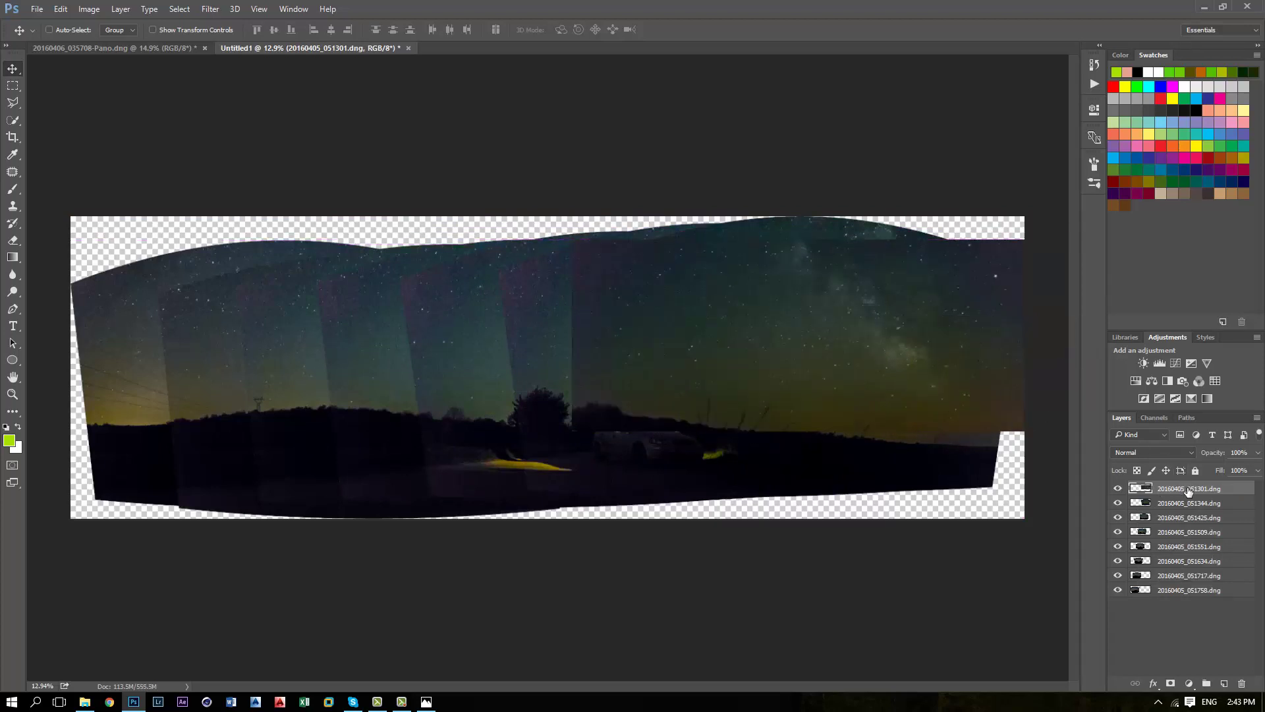
key("Delete")
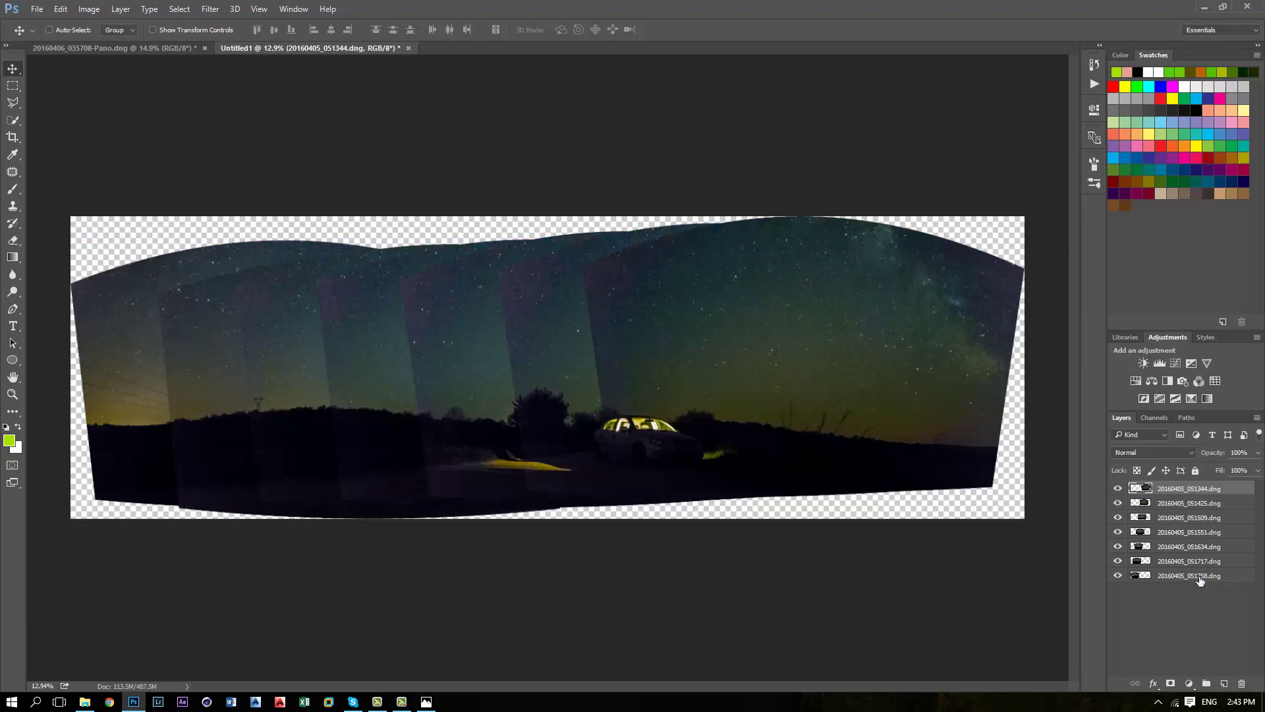
Auto-blend all seven remaining layers with the Panorama method and Seamless Tones and Colors
key("ctrl+alt+a")
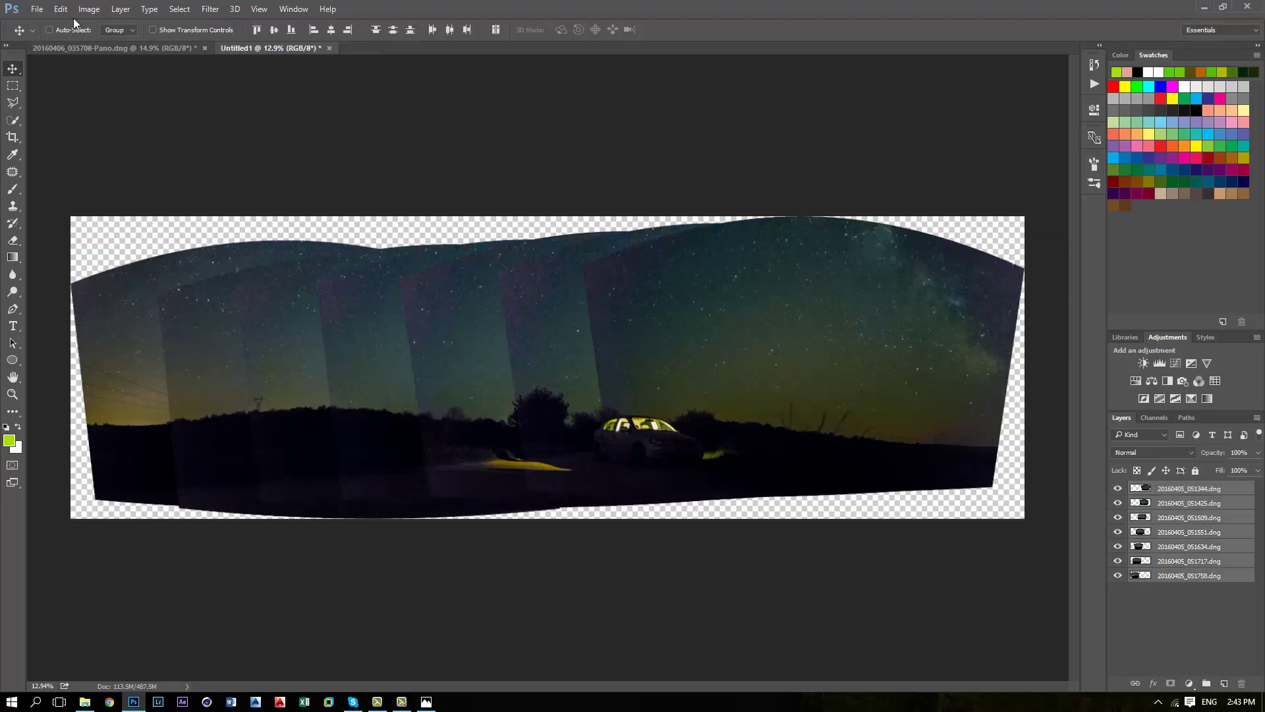
left_click(62, 10)
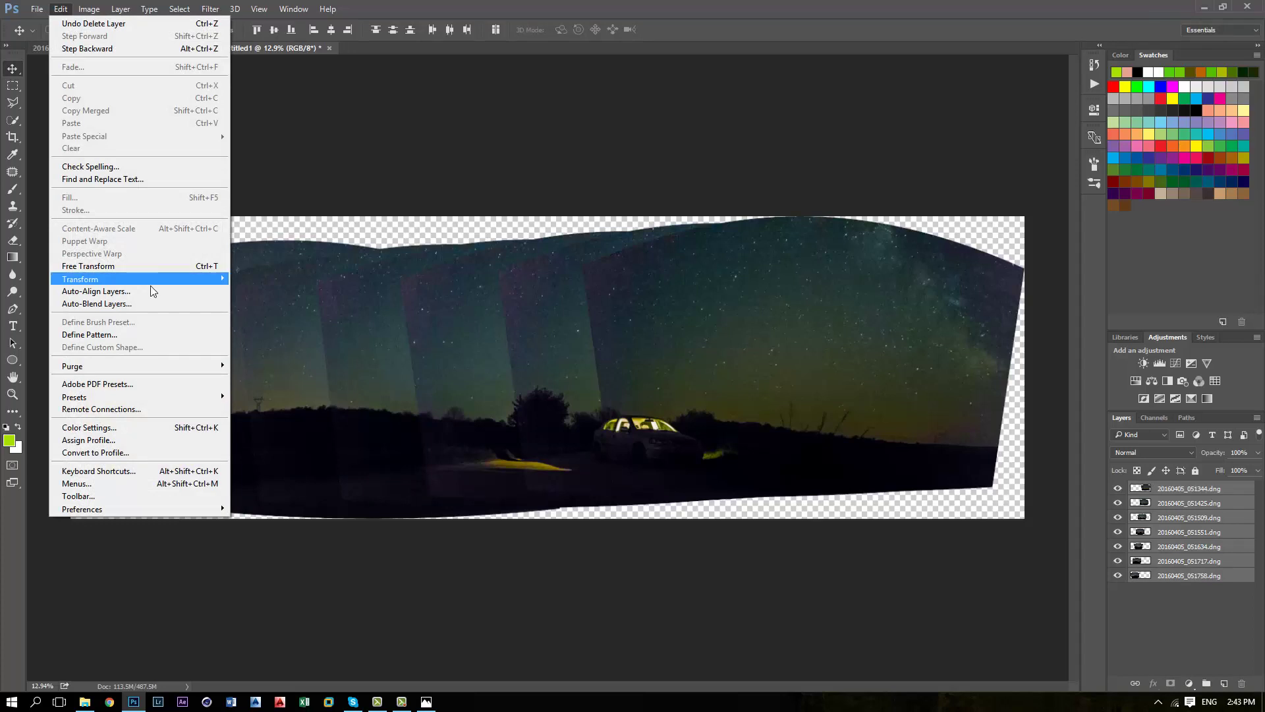
left_click(130, 303)
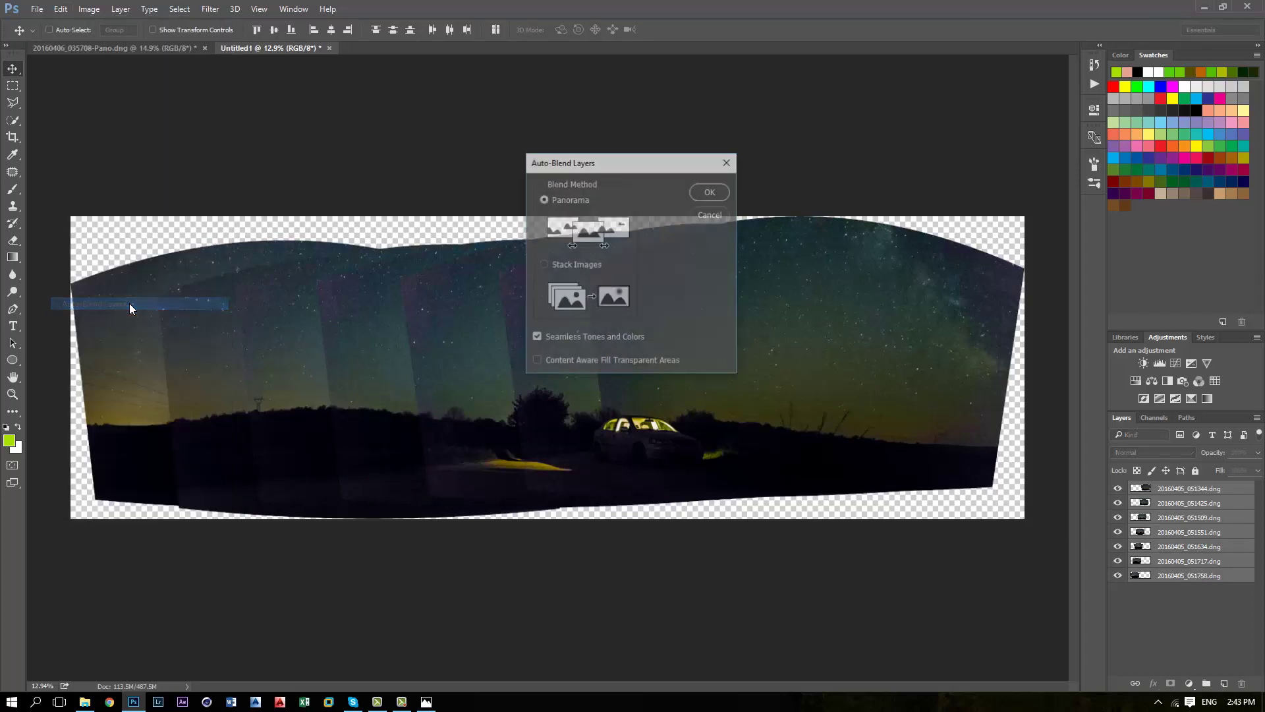
left_click(711, 192)
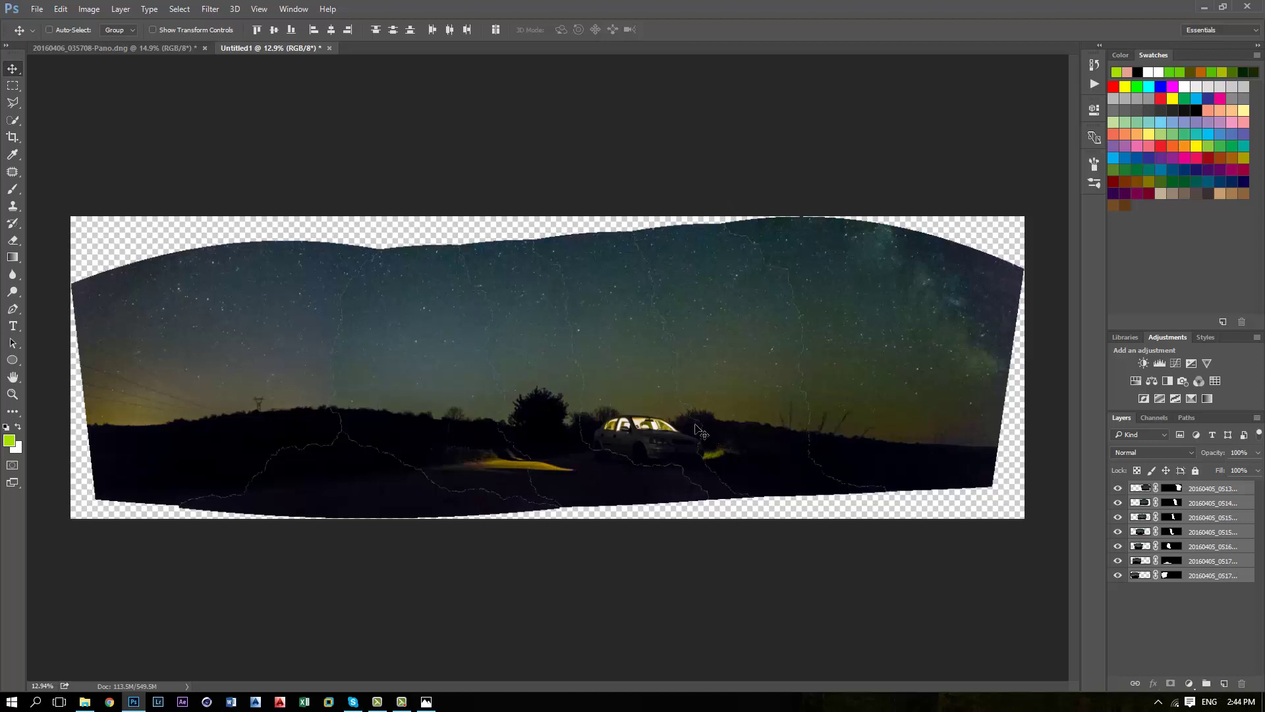
Inspect the blended seams around the car and merge the seven masked layers into a single layer
scroll(651, 416, "up", 3)
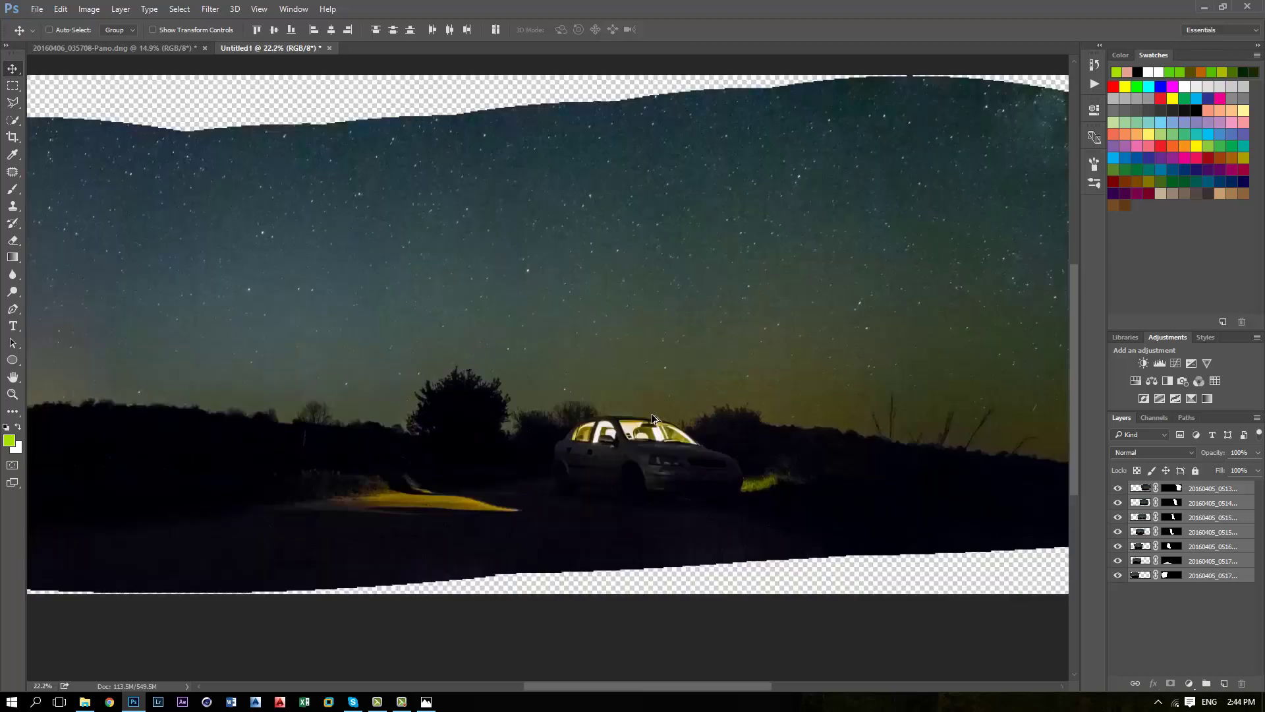
scroll(651, 418, "down", 1)
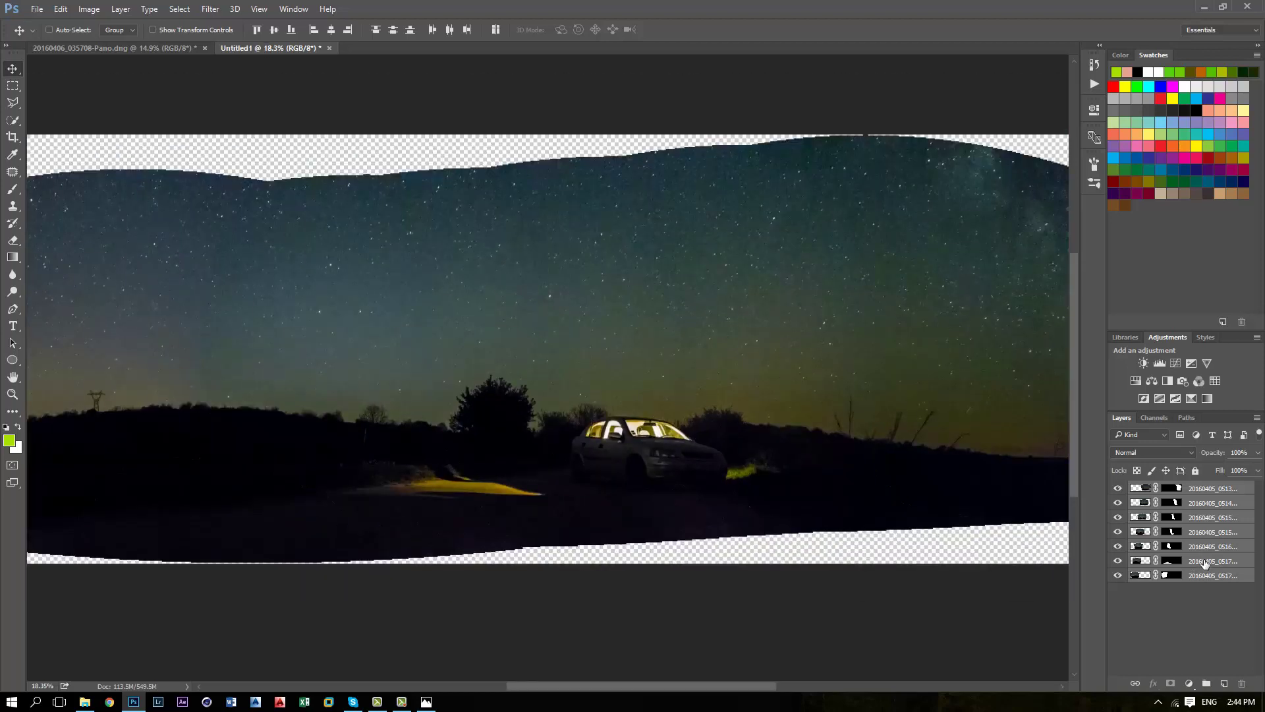
right_click(1209, 550)
left_click(1105, 489)
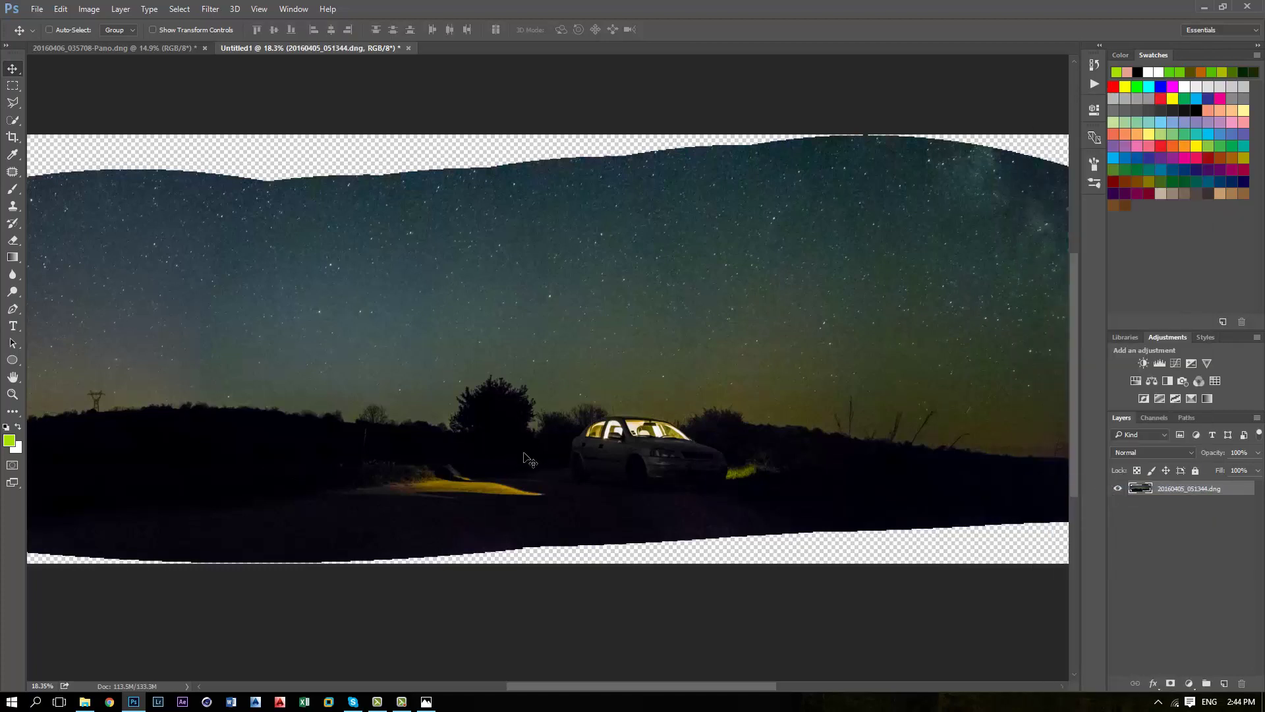
Copy the merged car panorama into 20160406_035708-Pano.dng as the top layer and minimize the Untitled1 window
scroll(520, 452, "down", 3)
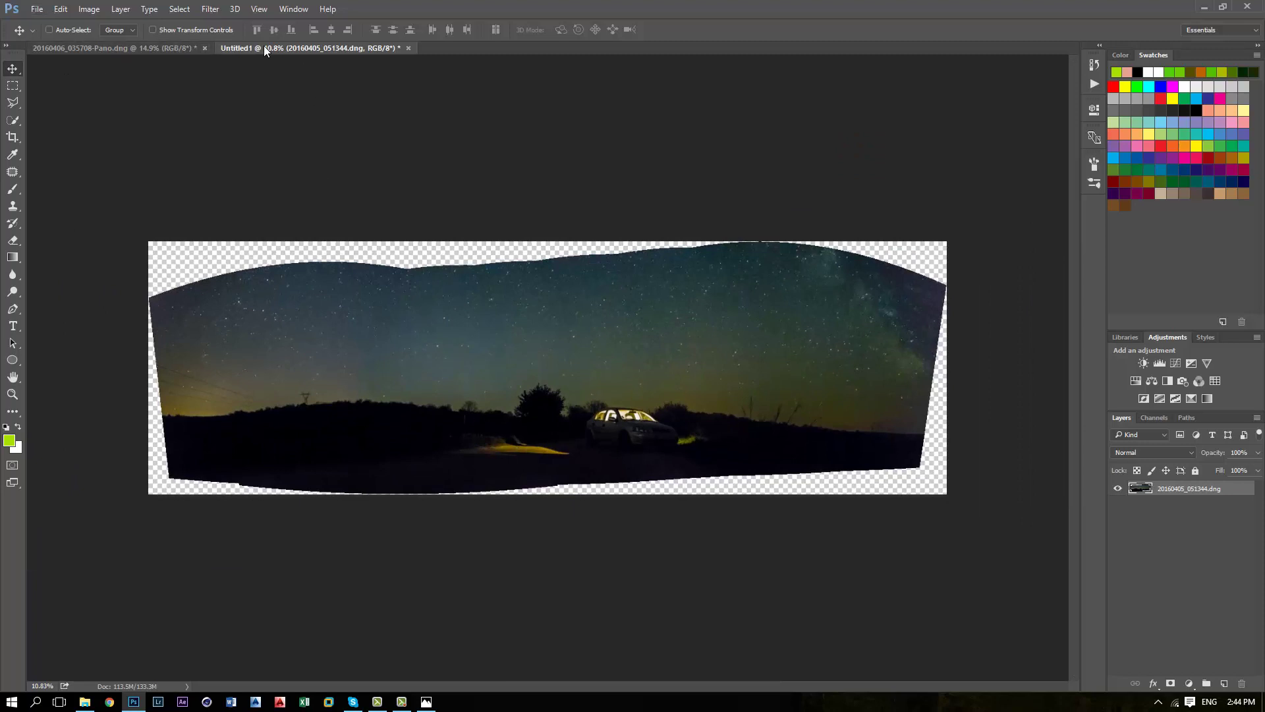
left_click_drag(264, 47, 437, 131)
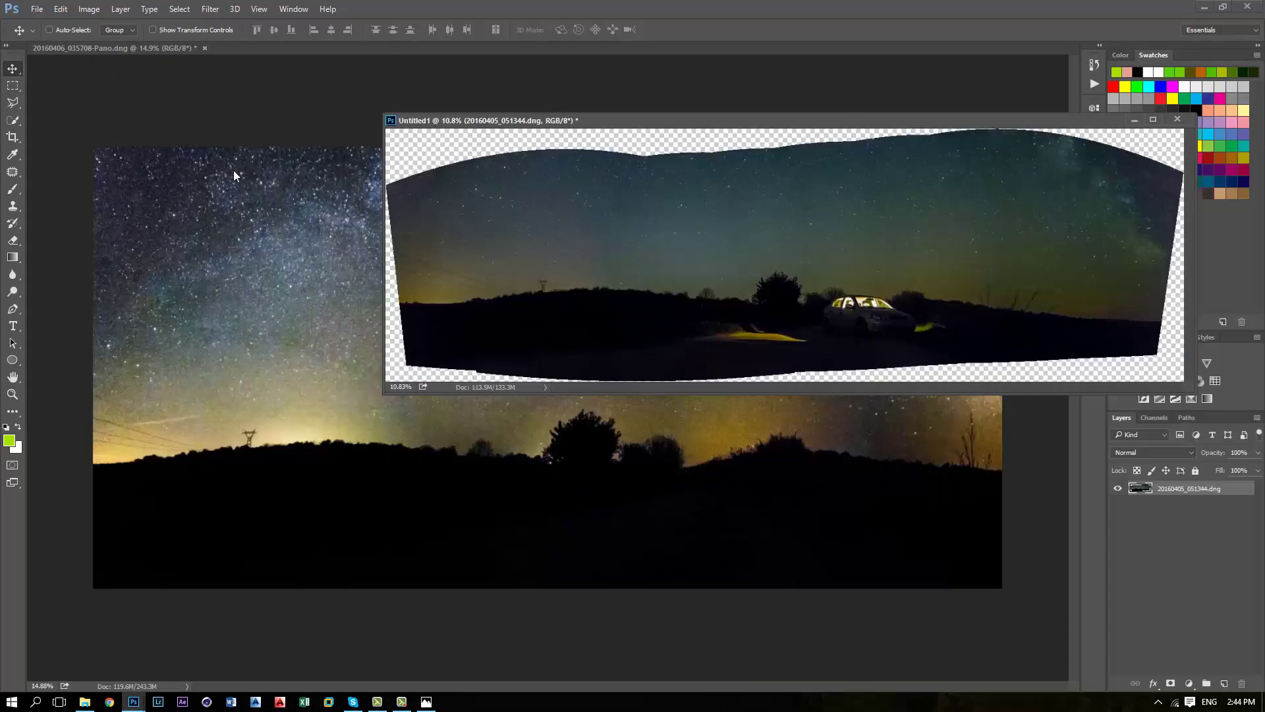
left_click_drag(665, 263, 332, 447)
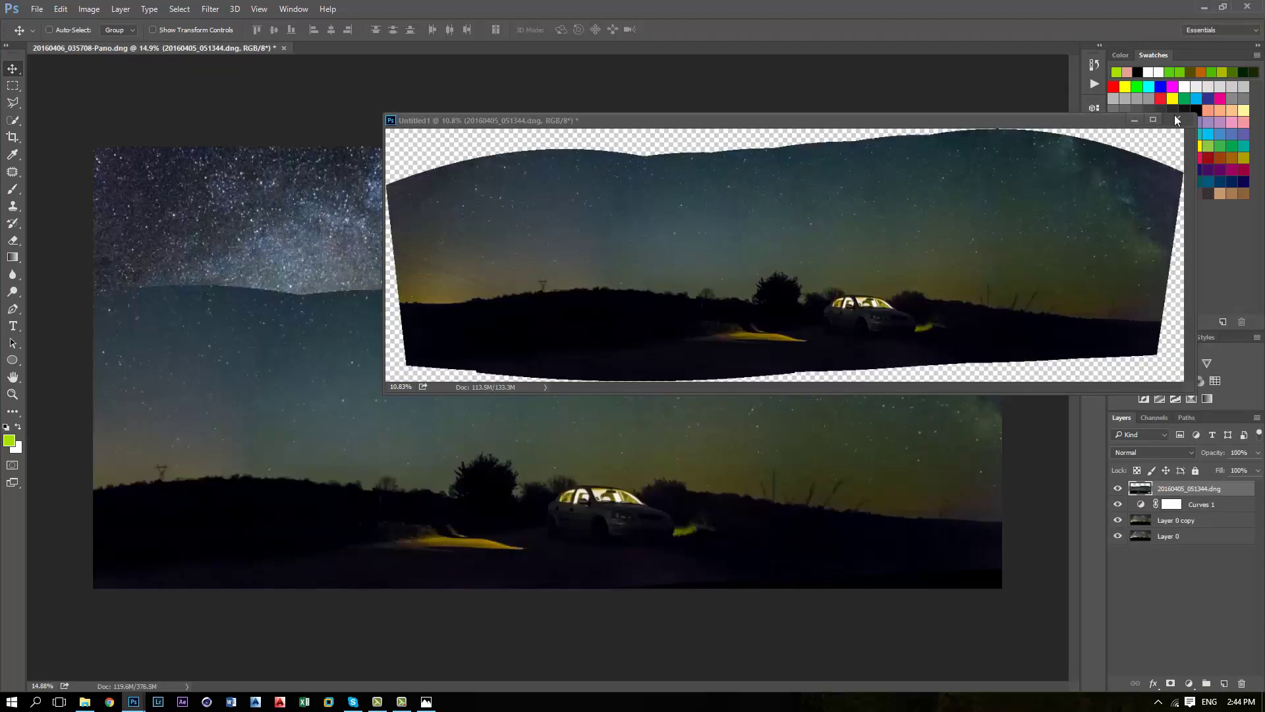
left_click(1134, 120)
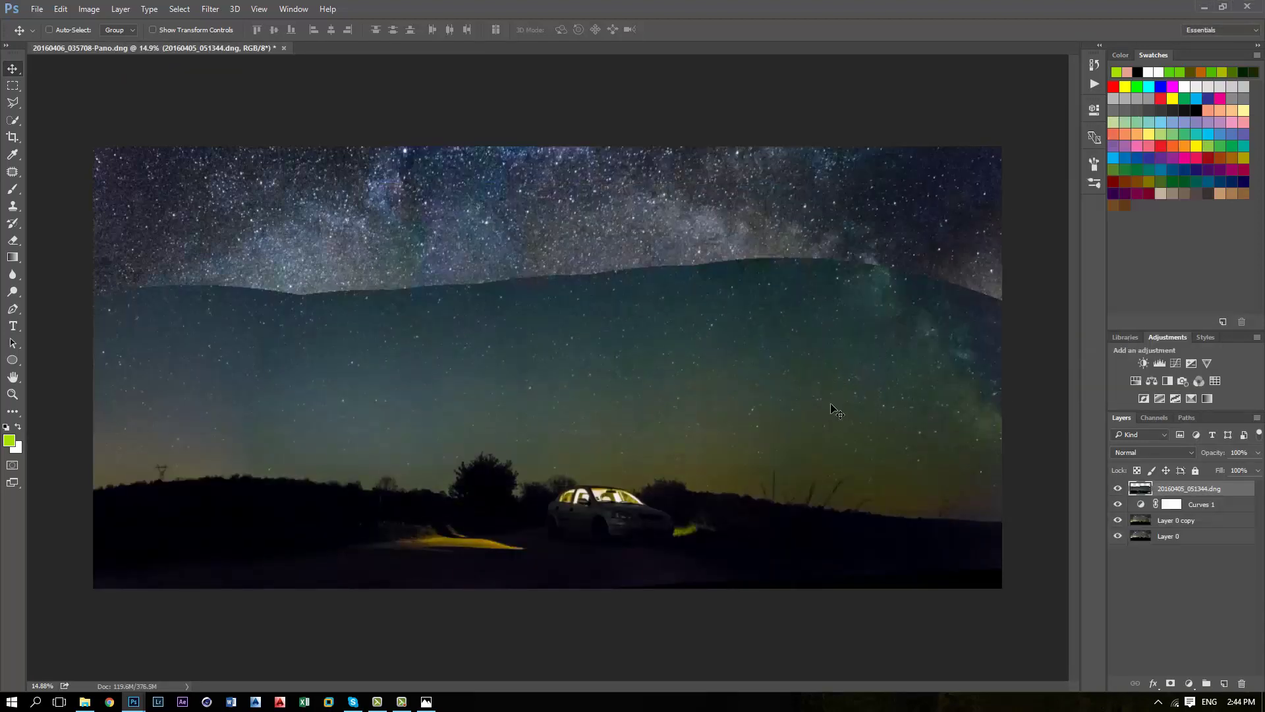
Lower the car panorama layer's opacity to 72% and move it so its tree and horizon line up with the panorama below
mouse_move(835, 410)
left_mouse_down()
mouse_move(770, 350)
mouse_move(833, 357)
mouse_move(837, 387)
mouse_move(851, 394)
left_mouse_up()
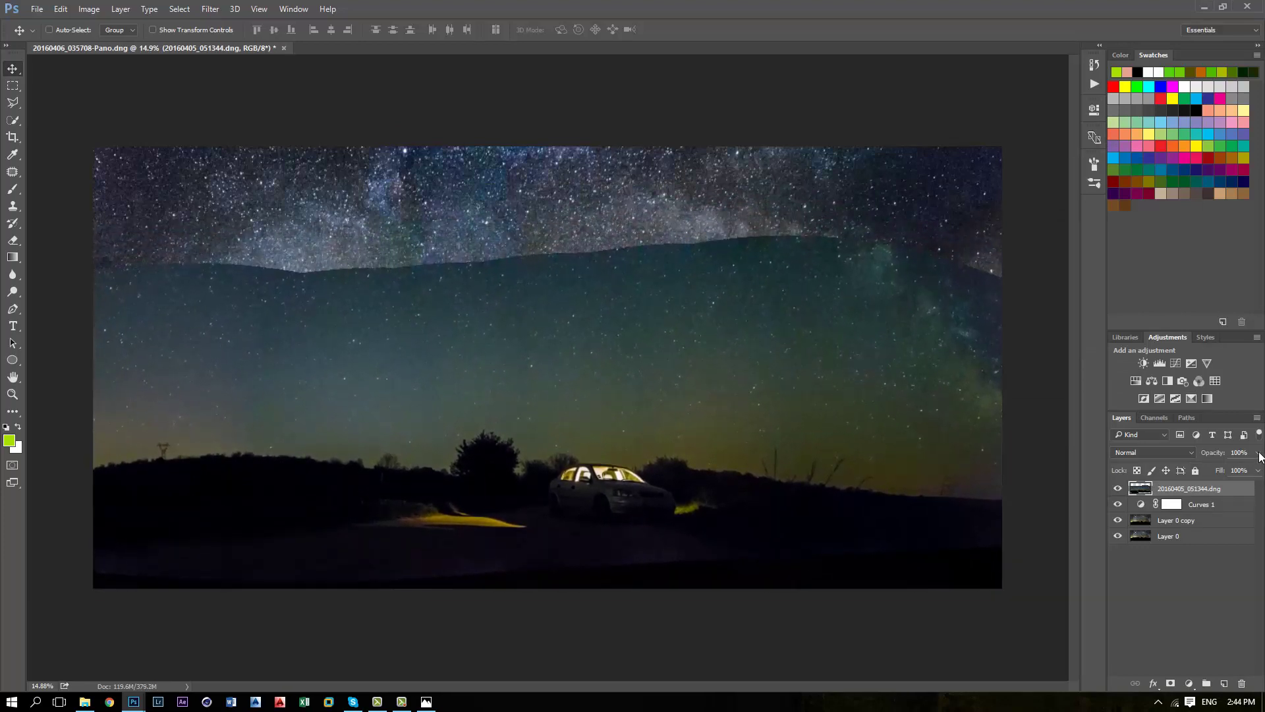
left_click_drag(1259, 454, 1237, 472)
left_click_drag(897, 521, 996, 509)
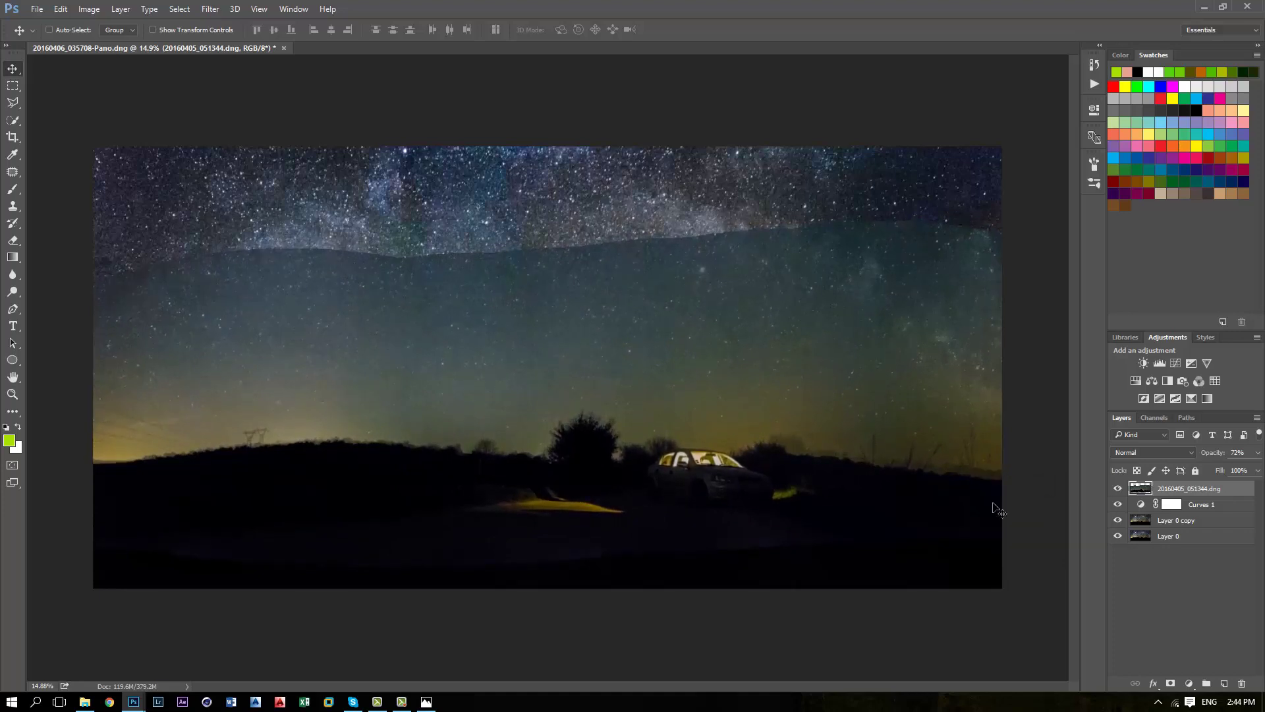
Warp the car panorama layer, raising its upper right corner and adjusting the right edge and centre to match the tree and horizon below
left_click(58, 11)
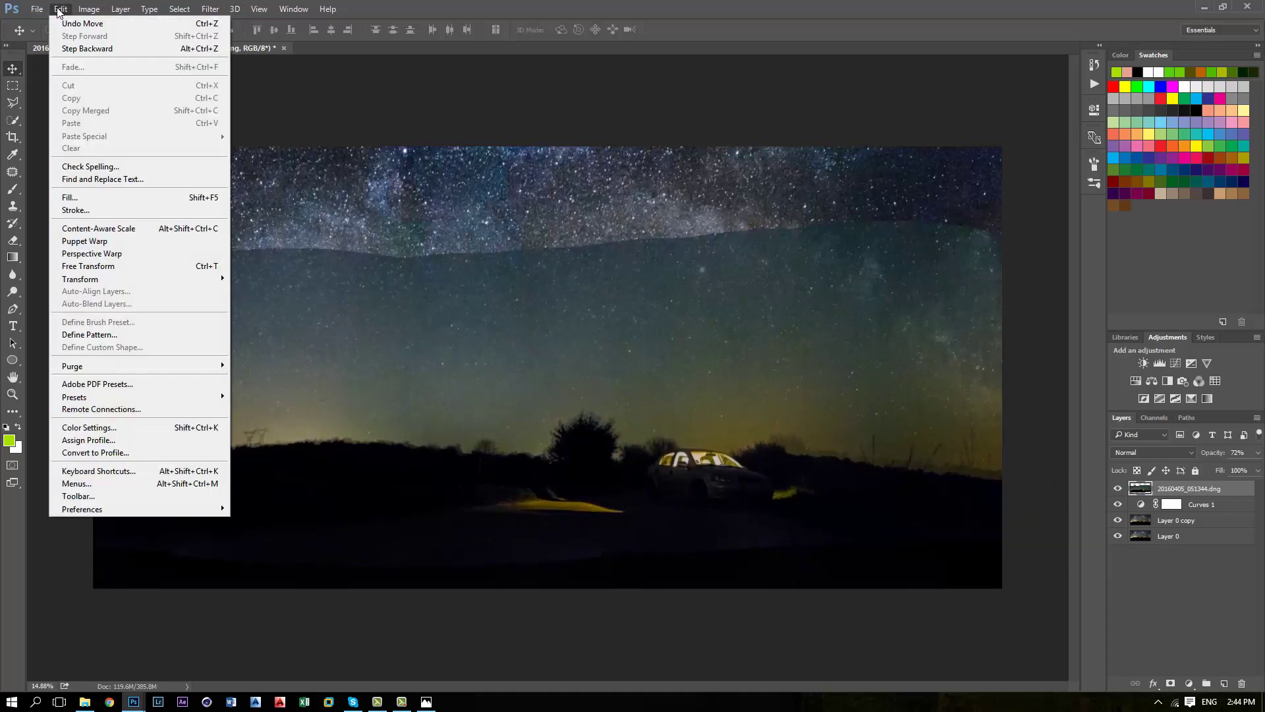
mouse_move(91, 280)
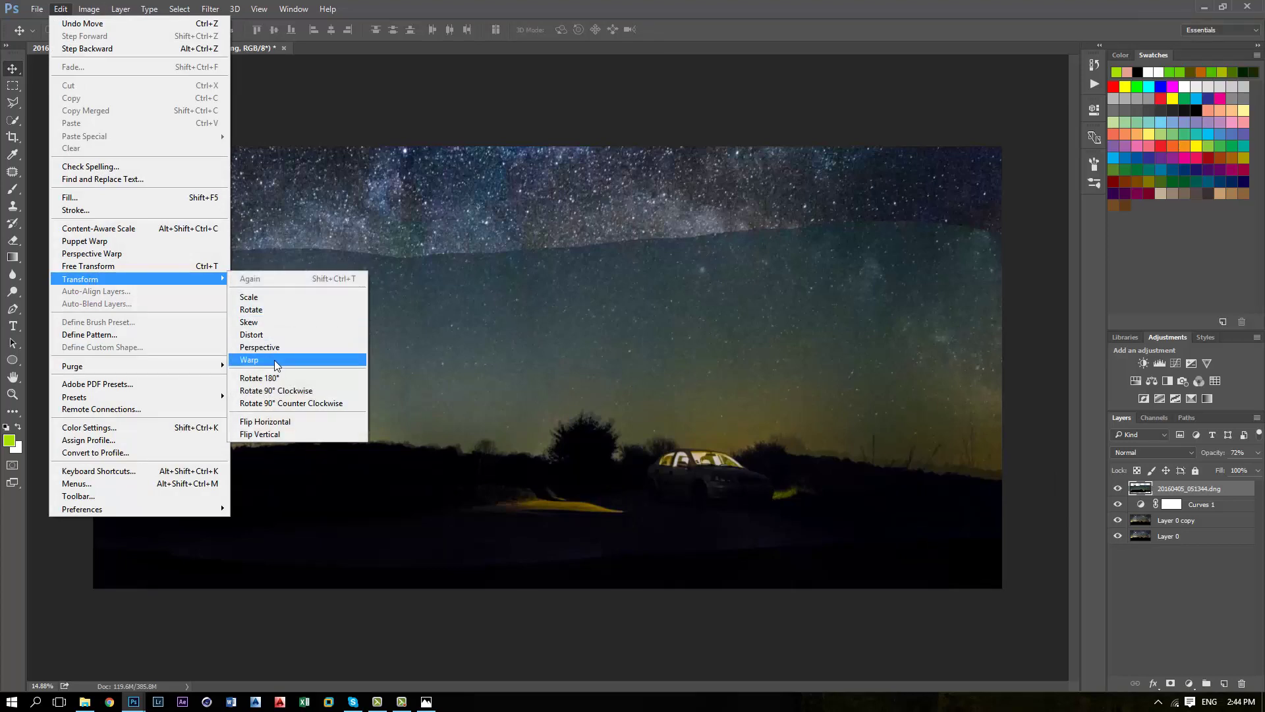
left_click(279, 360)
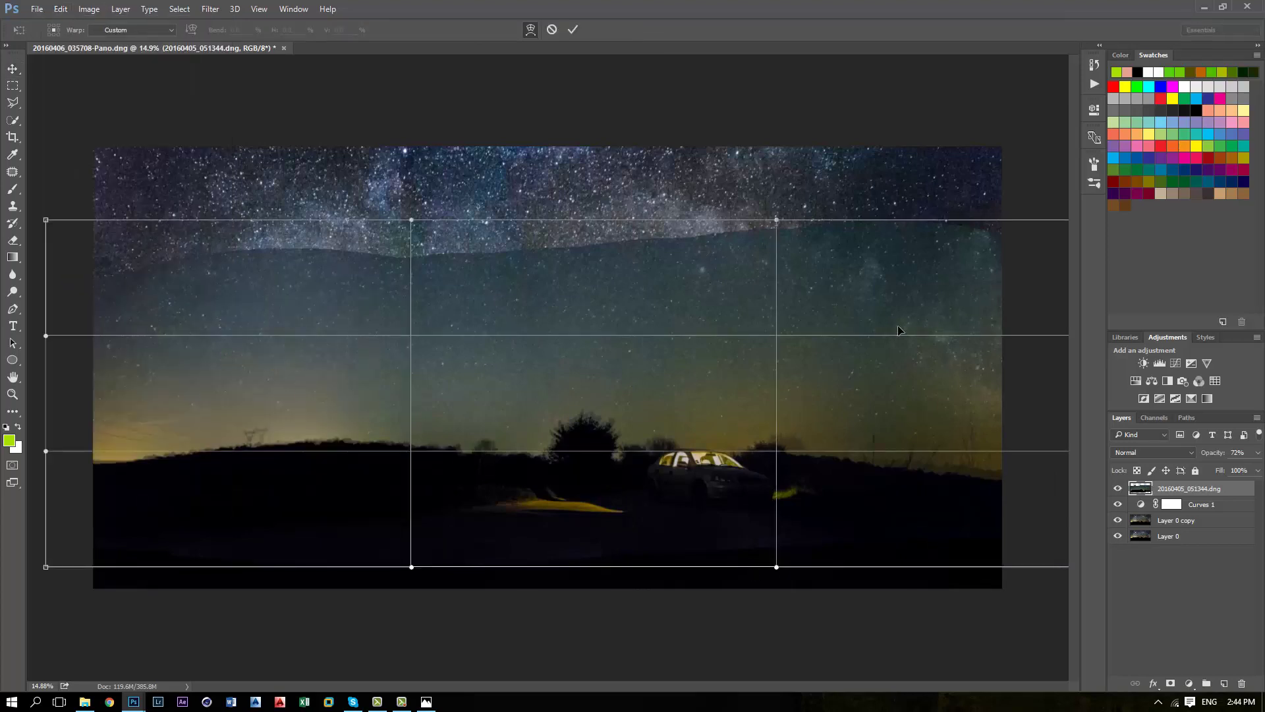
scroll(900, 329, "down", 2)
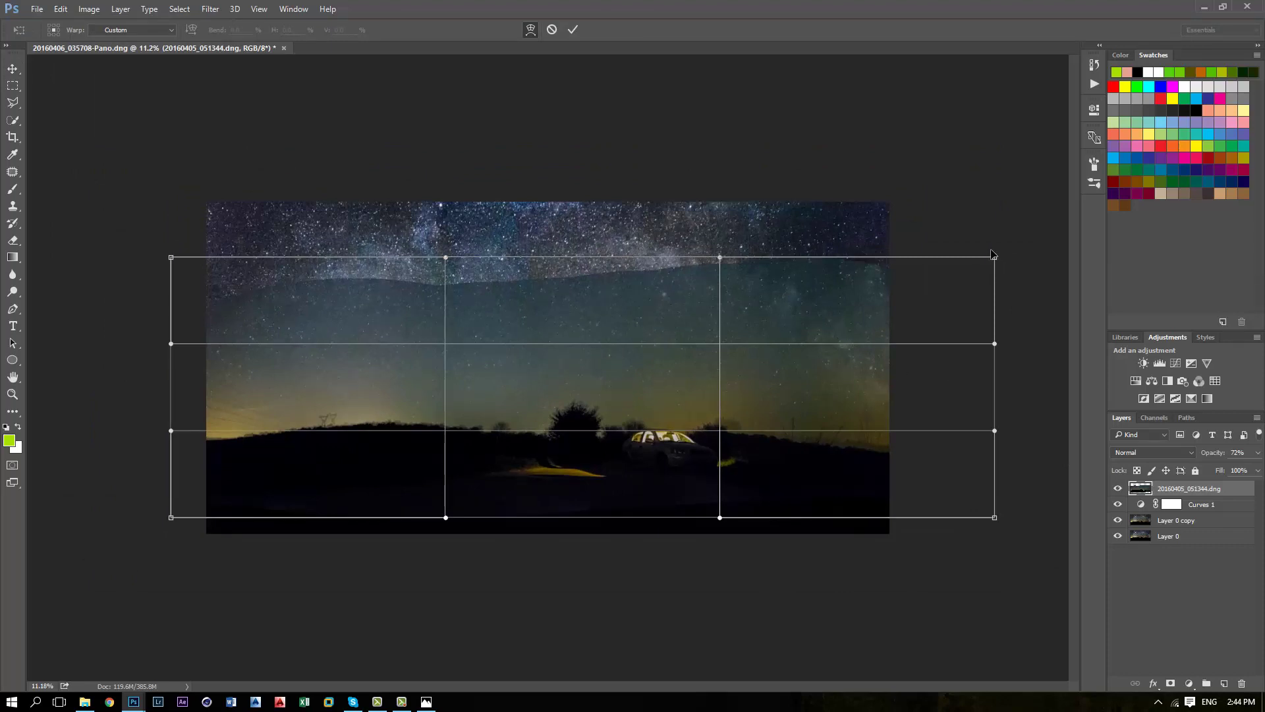
mouse_move(992, 253)
left_mouse_down()
mouse_move(977, 245)
mouse_move(993, 236)
left_mouse_up()
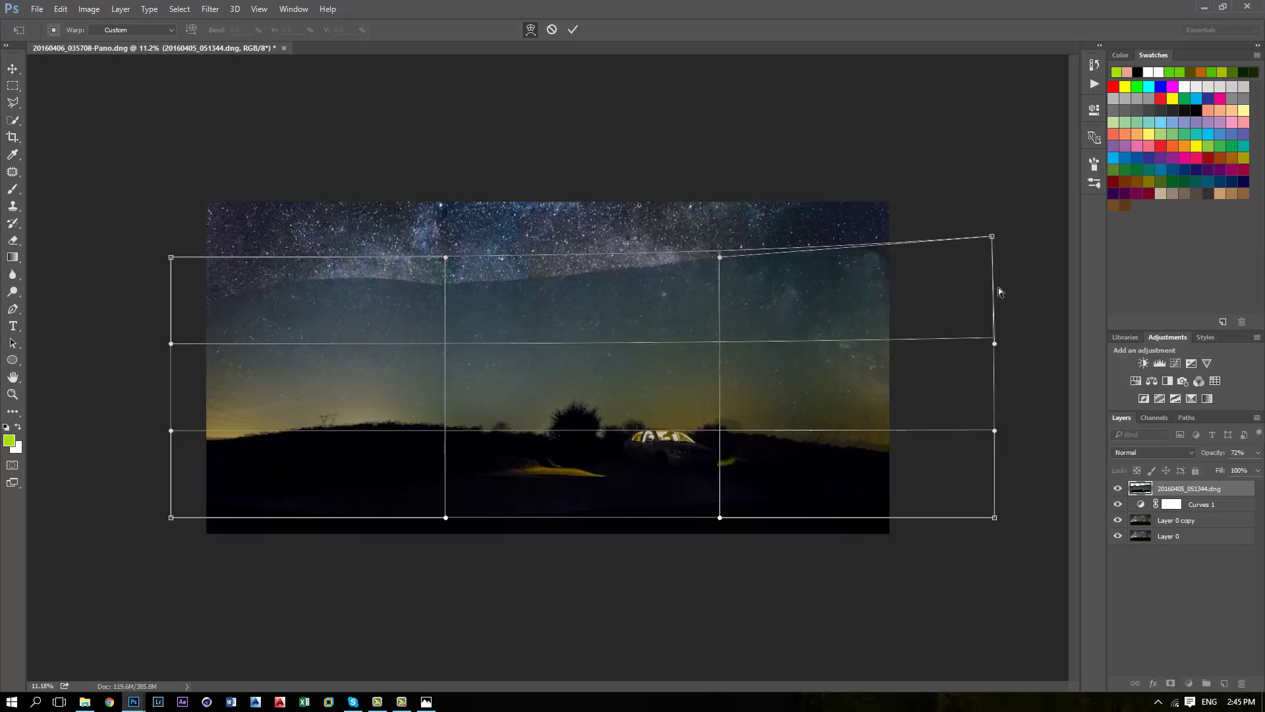
left_click_drag(995, 343, 978, 334)
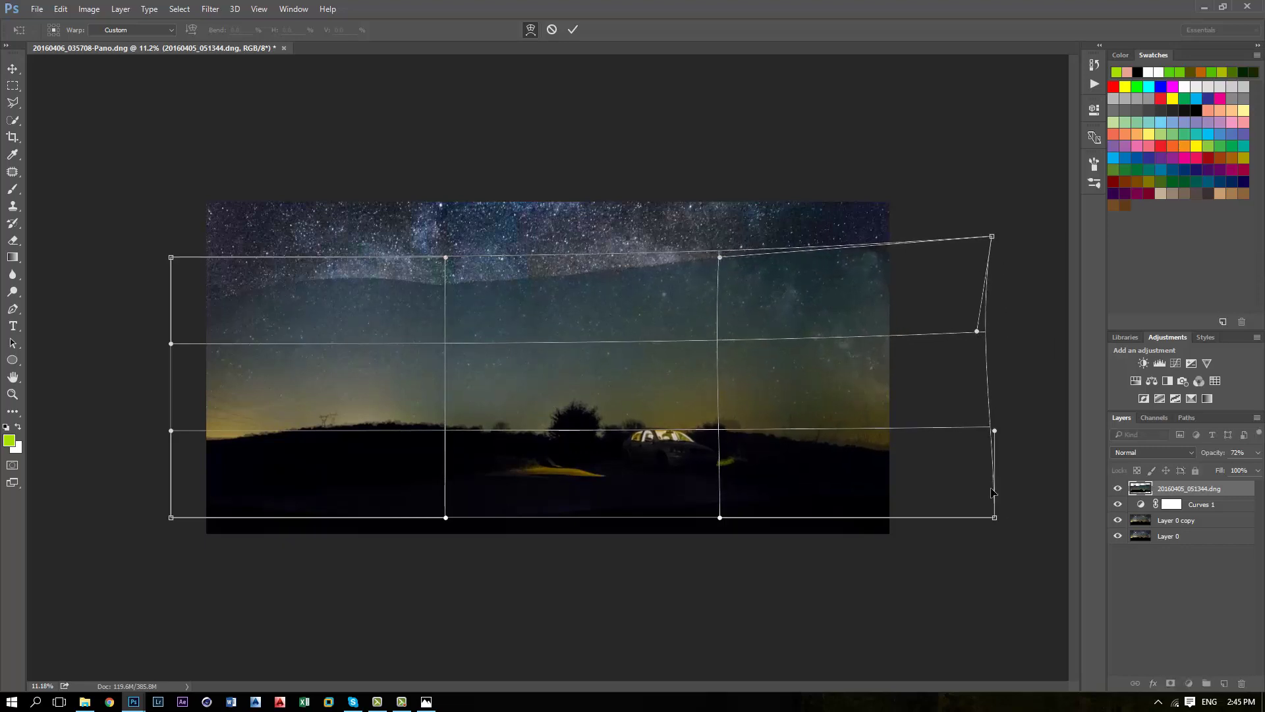
left_click_drag(994, 519, 993, 518)
left_click_drag(761, 427, 769, 424)
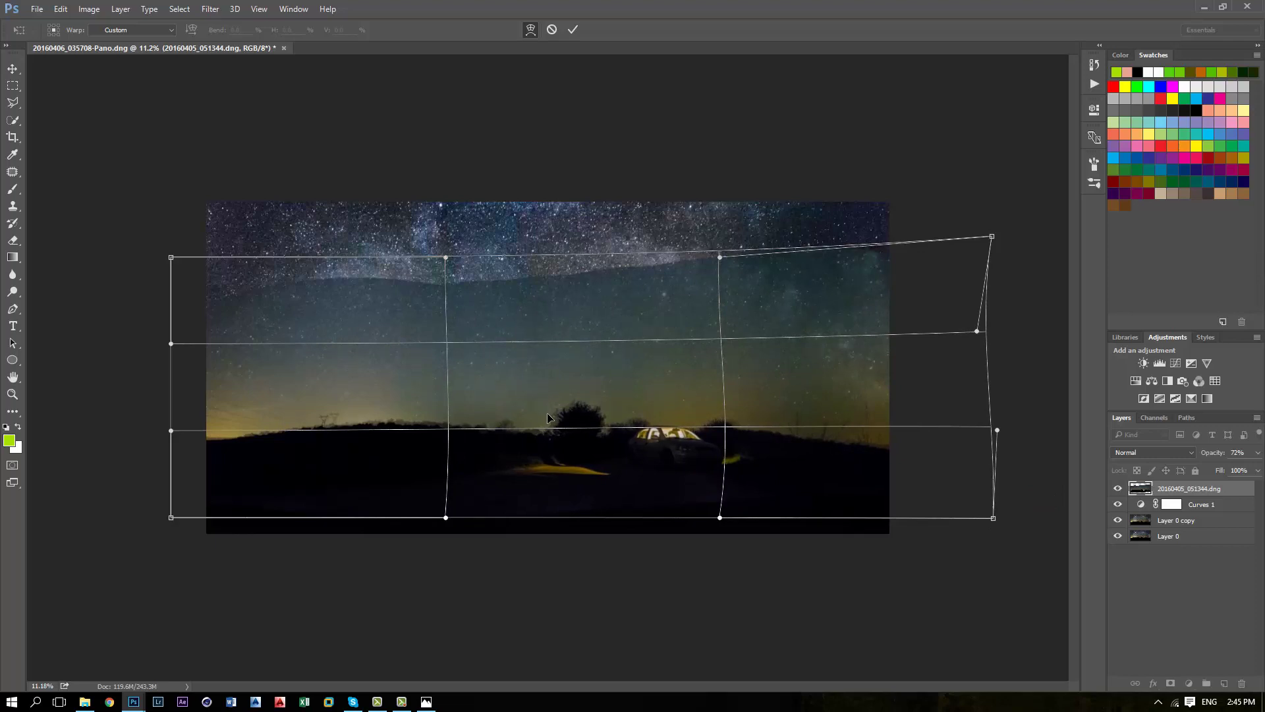
left_click_drag(548, 418, 541, 418)
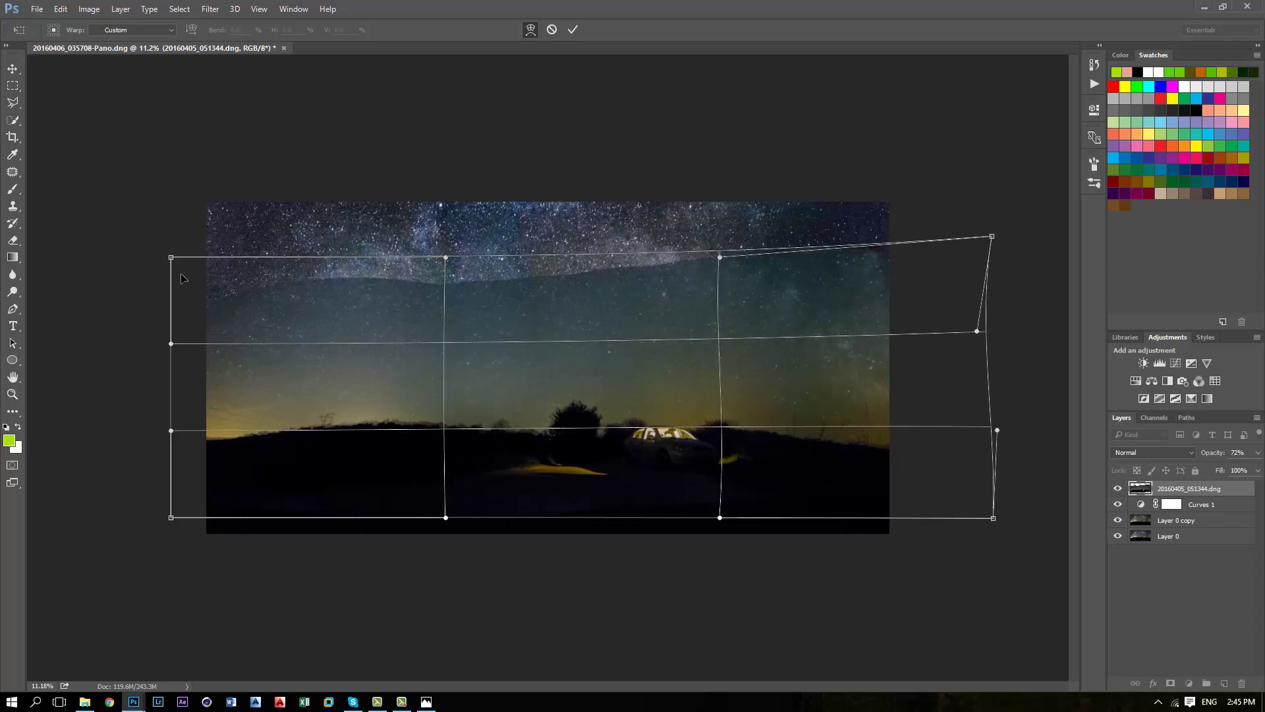
Warp the layer's left edge outward and its lower left part downward to match the horizon, and apply the transformation
left_click_drag(171, 258, 165, 253)
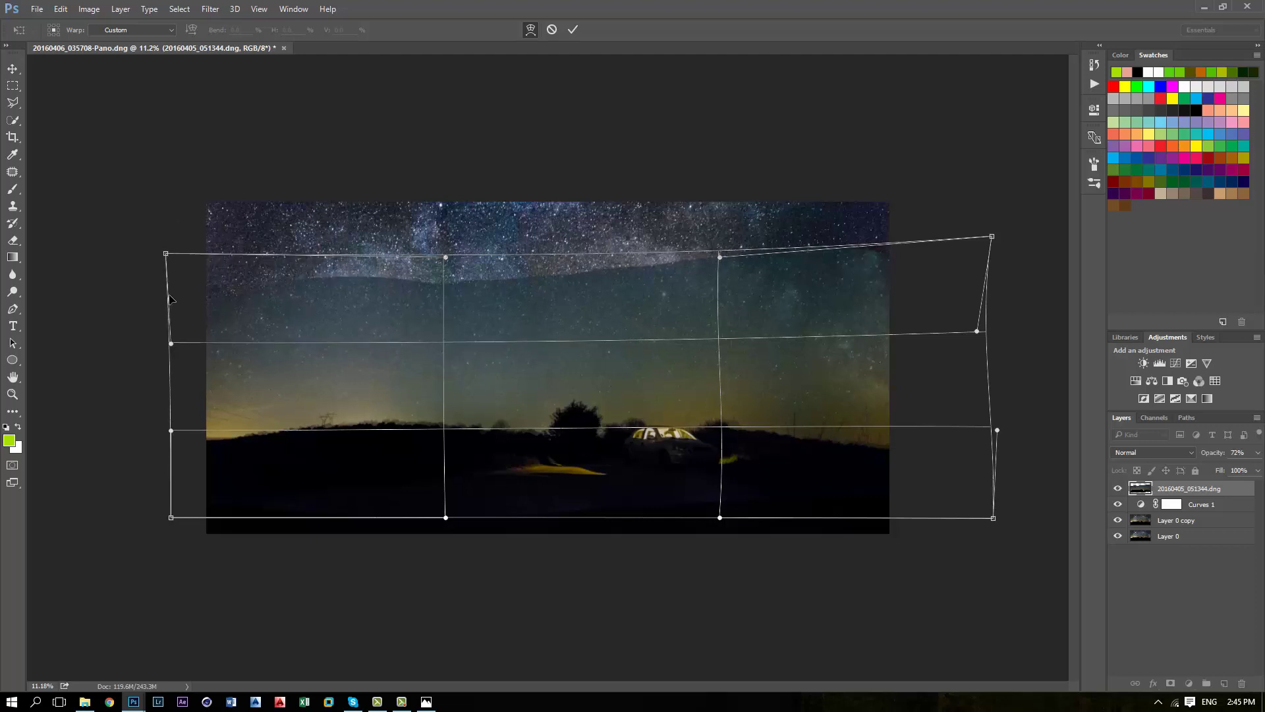
left_click_drag(190, 432, 180, 436)
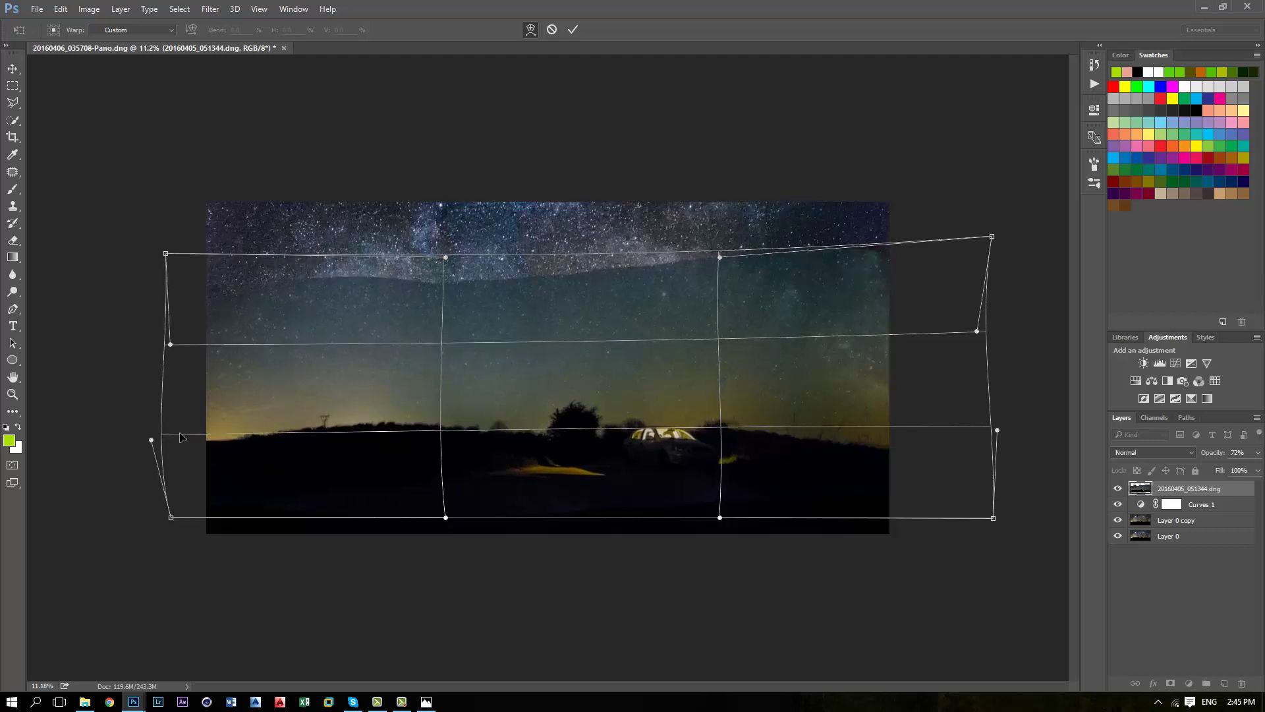
left_click_drag(171, 518, 170, 532)
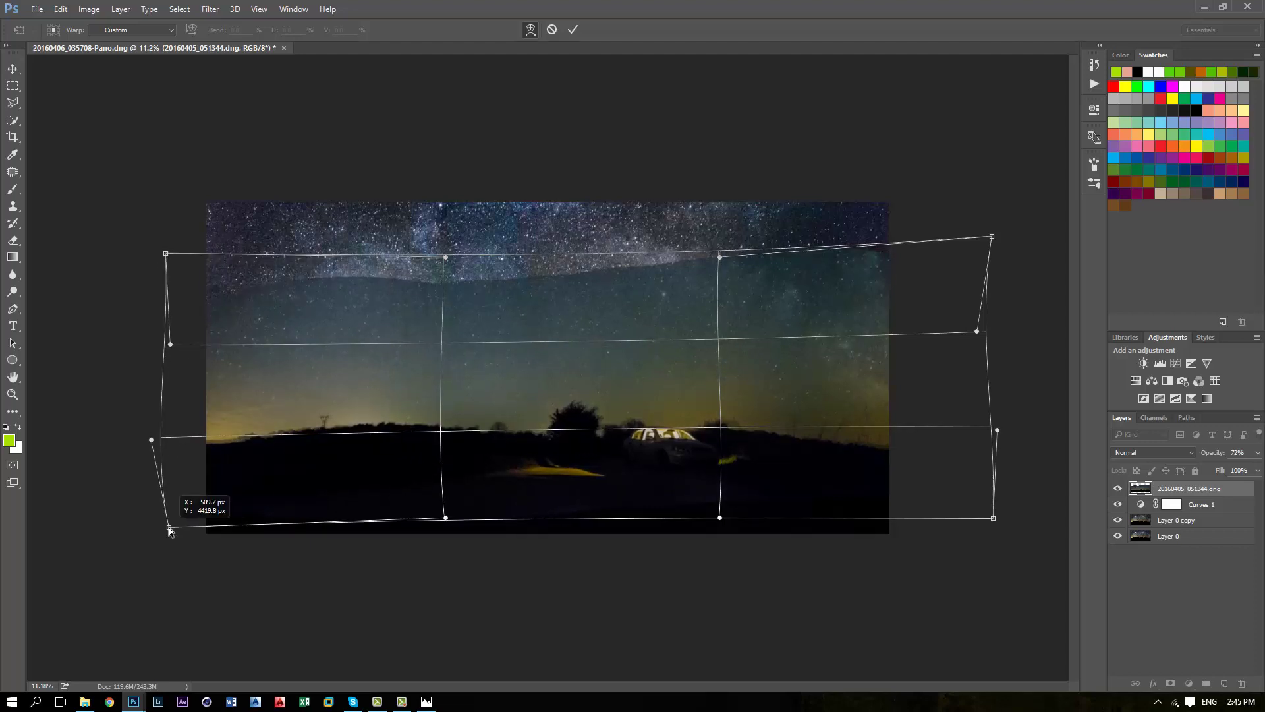
left_click_drag(446, 518, 436, 527)
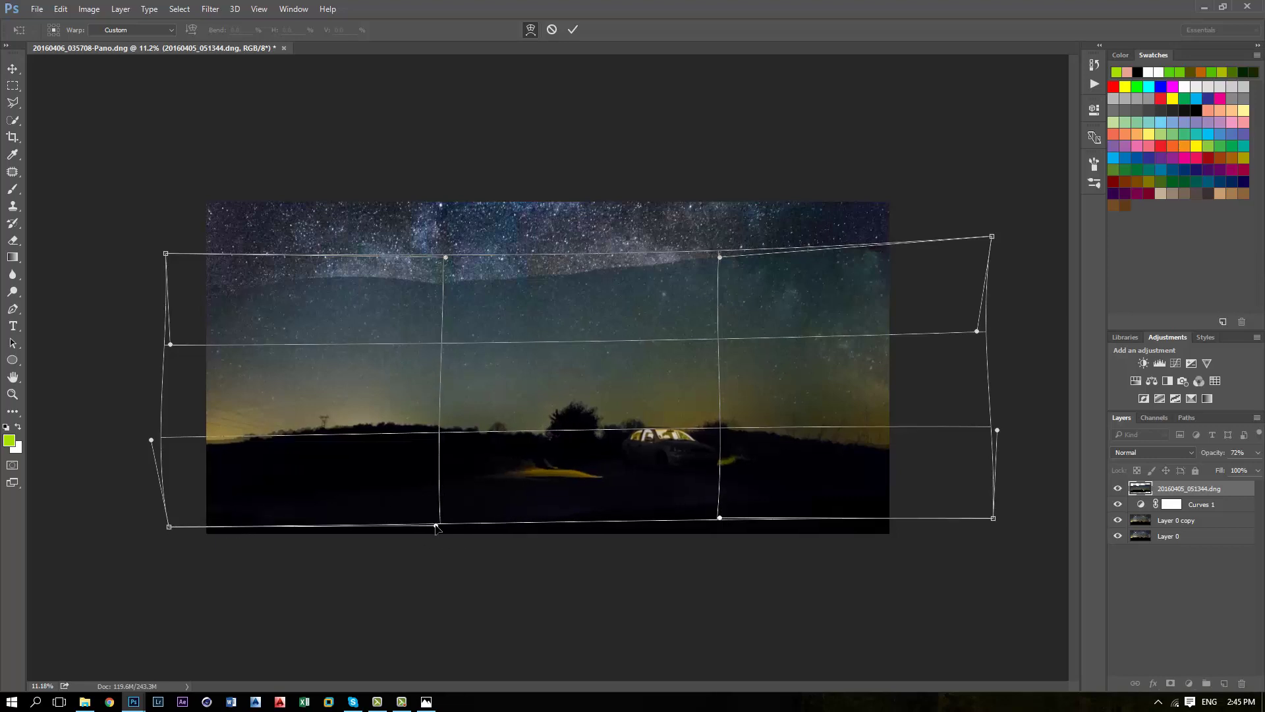
left_click(13, 68)
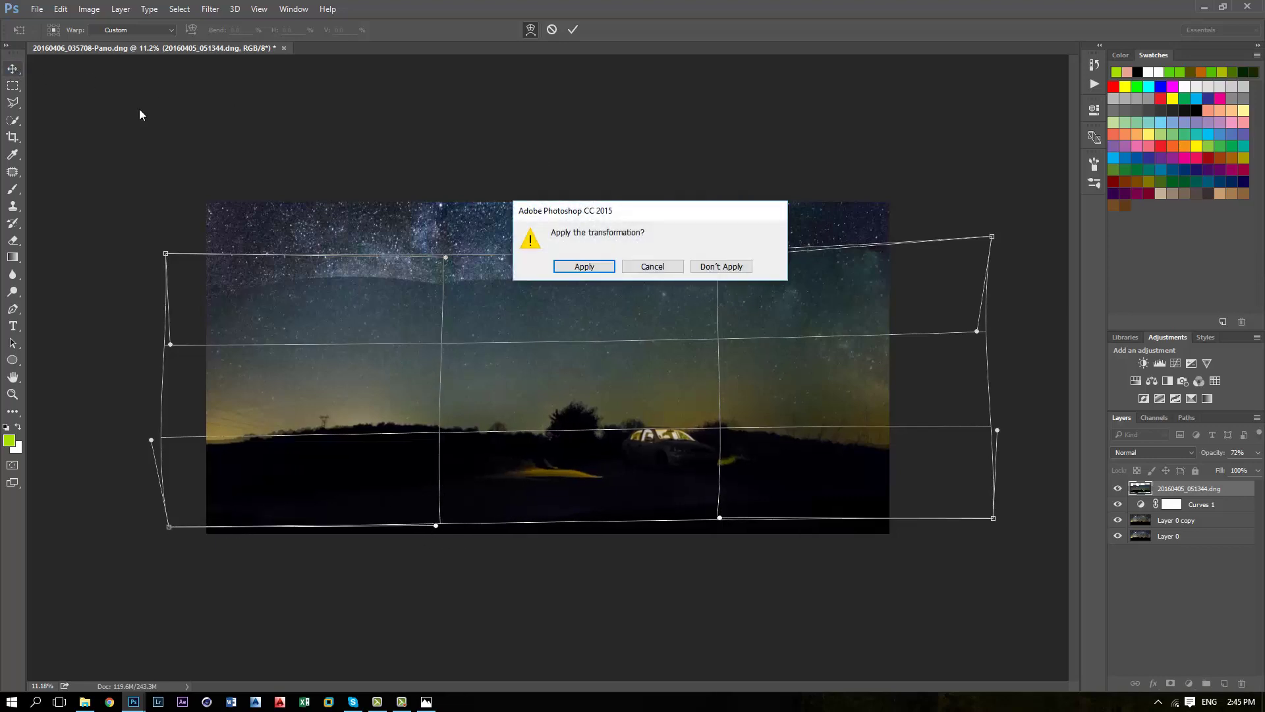
left_click(567, 265)
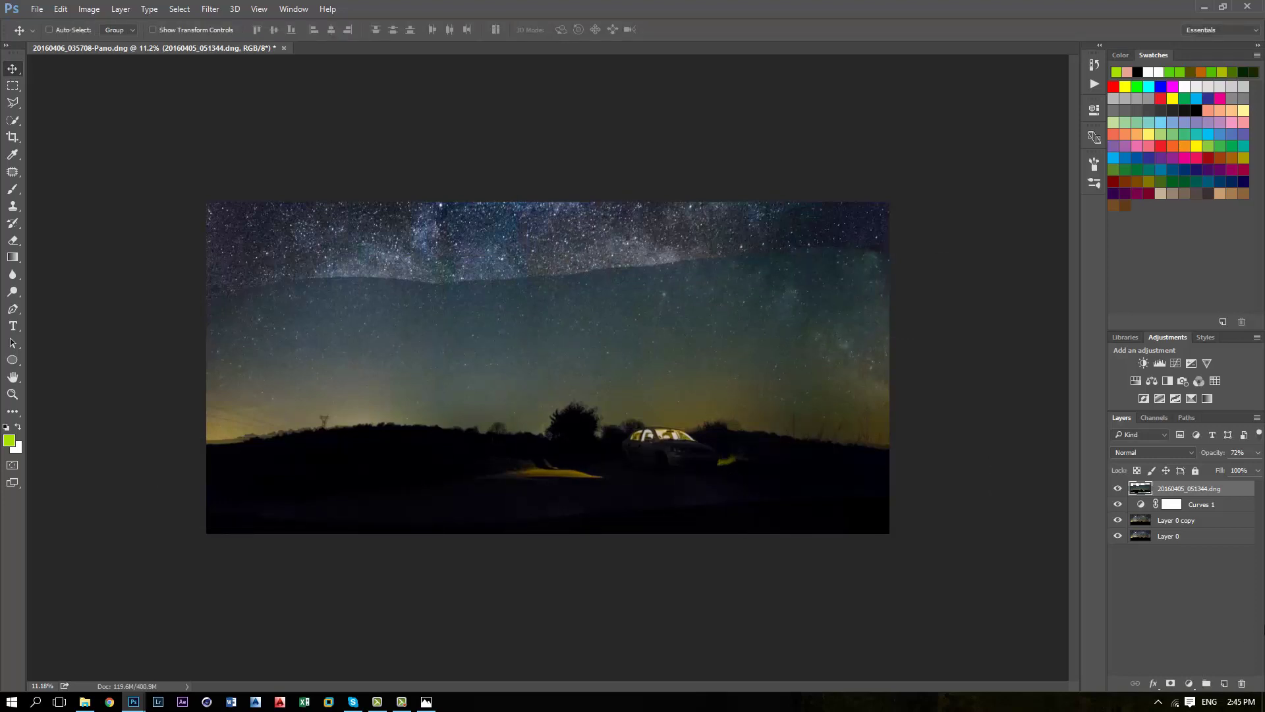
left_click(1214, 521, "ctrl")
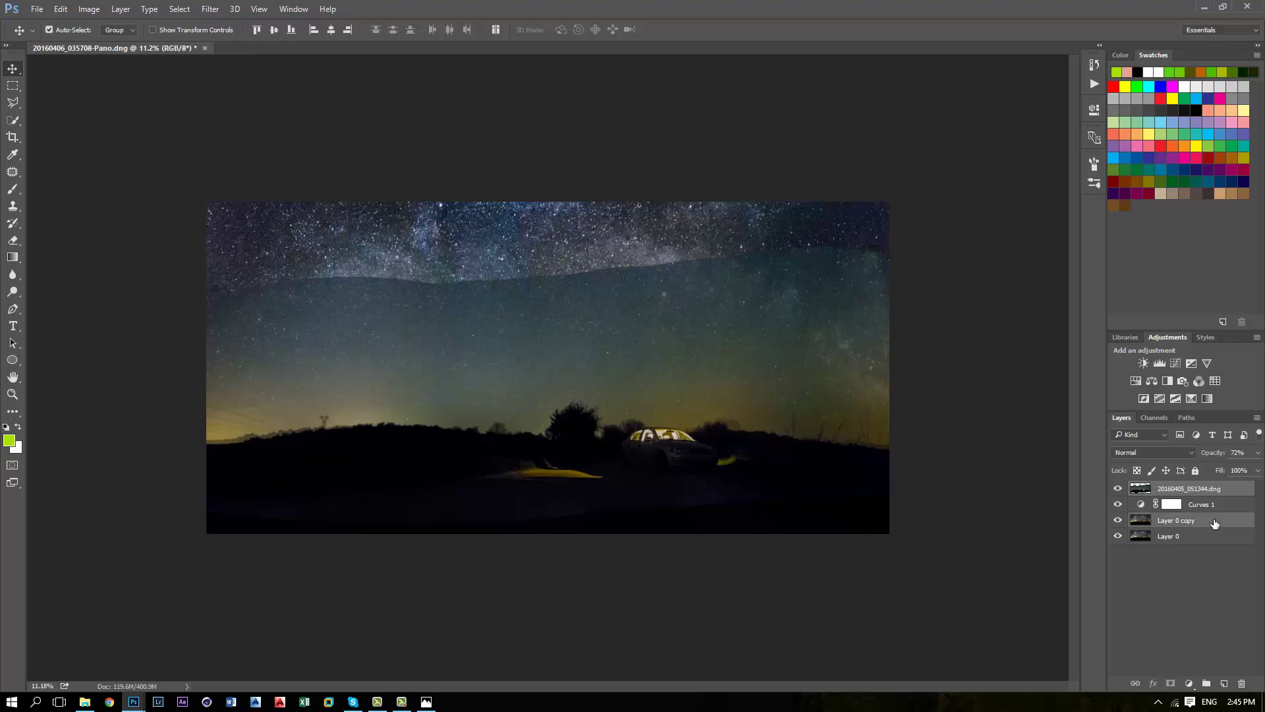
right_click(1214, 519)
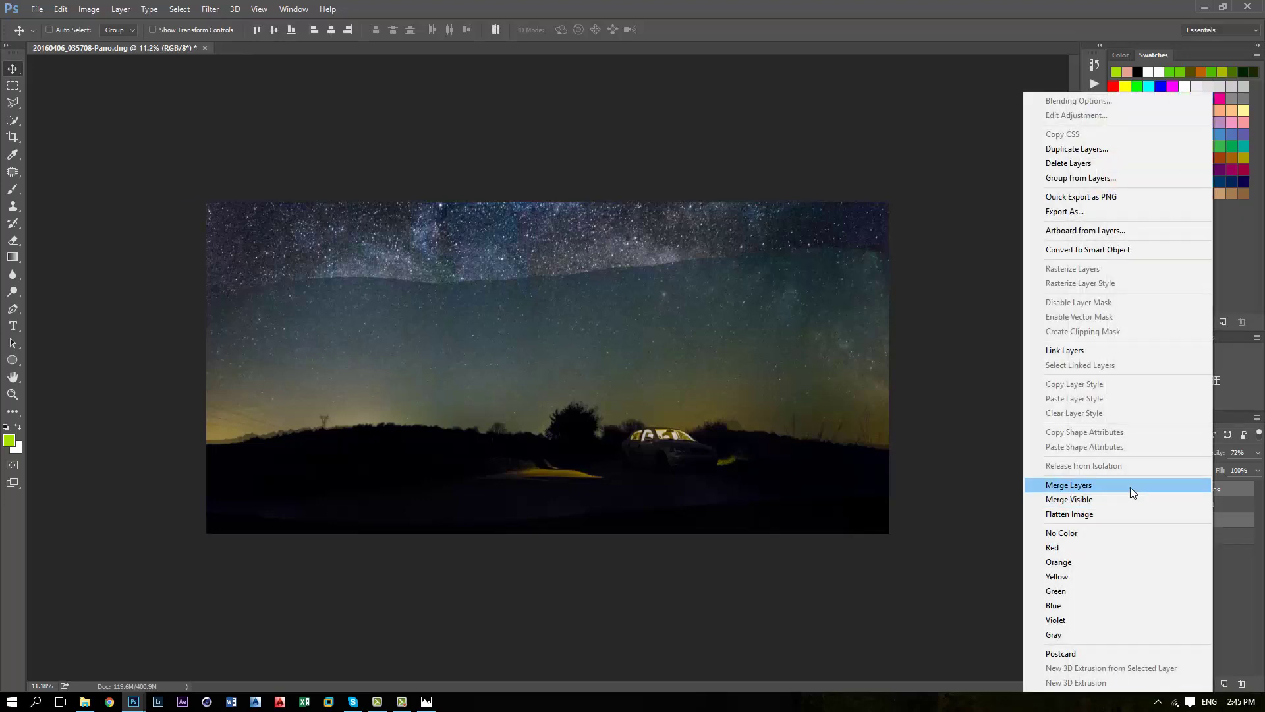
left_click(1229, 562)
left_click(1214, 496)
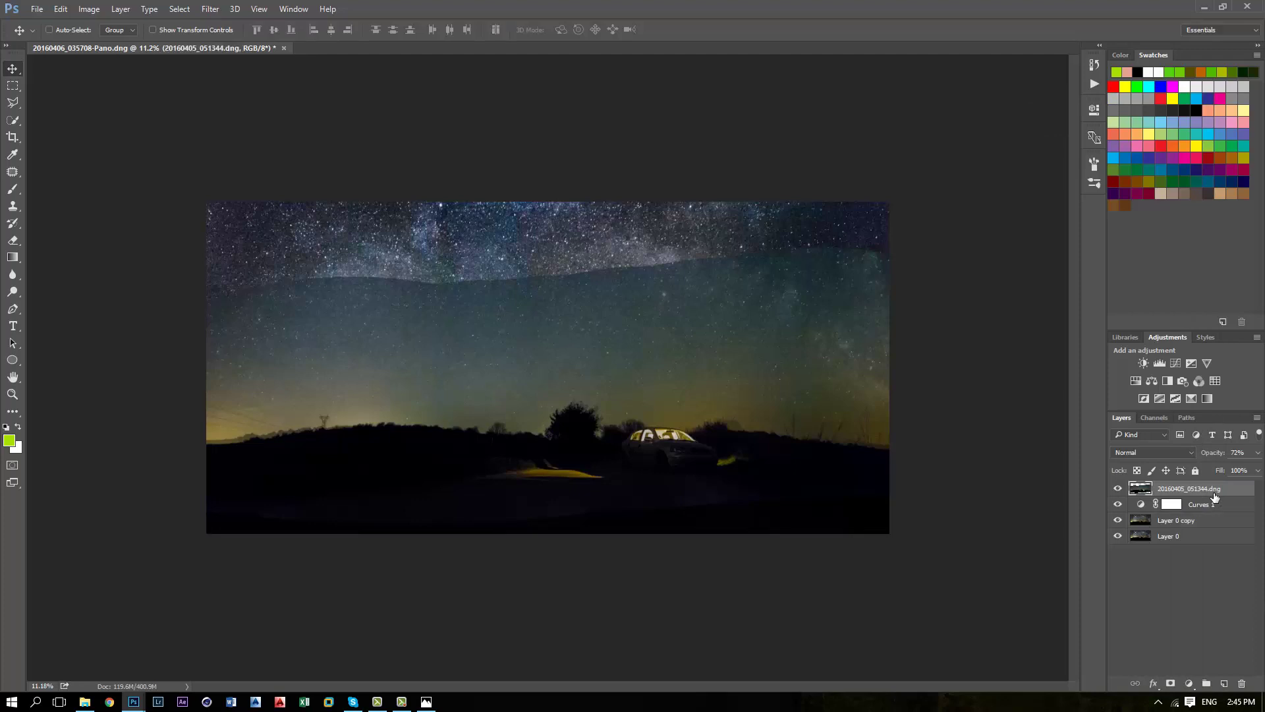
Erase the car panorama's sky above the horizon with a large soft Eraser at 100% opacity, revealing the Milky Way beneath
left_click(19, 245)
left_click_drag(320, 274, 350, 275)
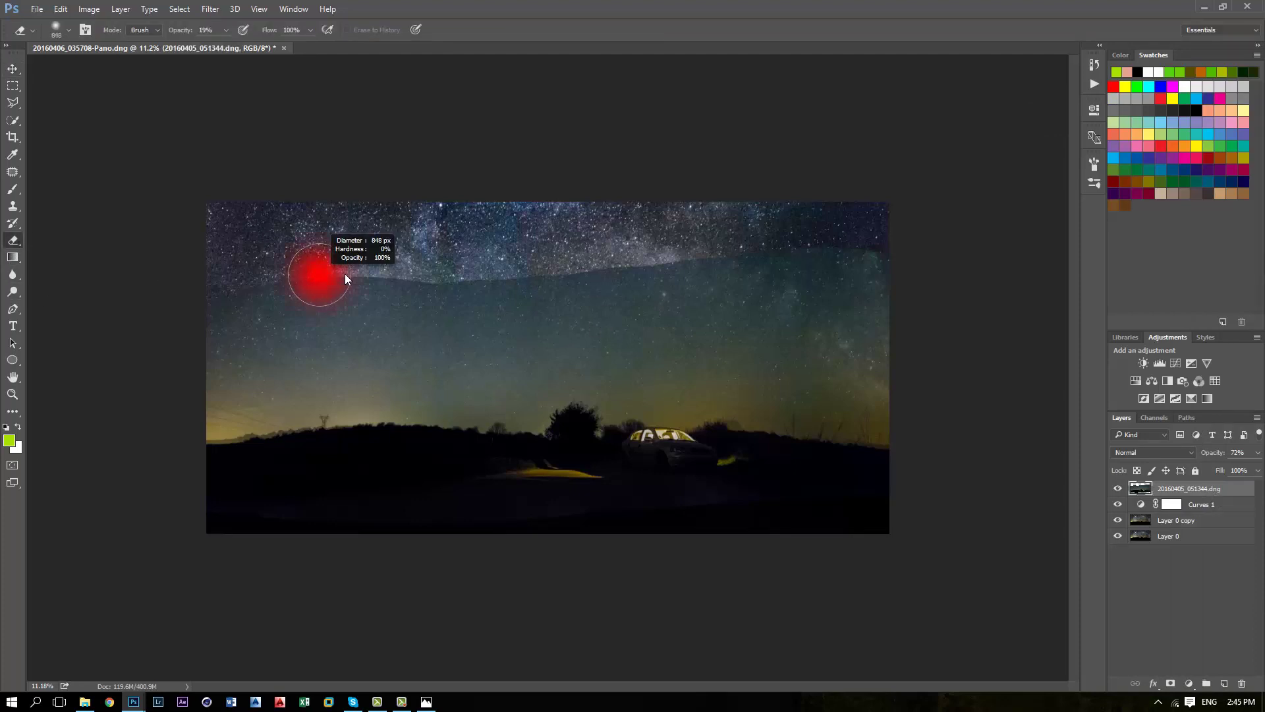
left_click(226, 30)
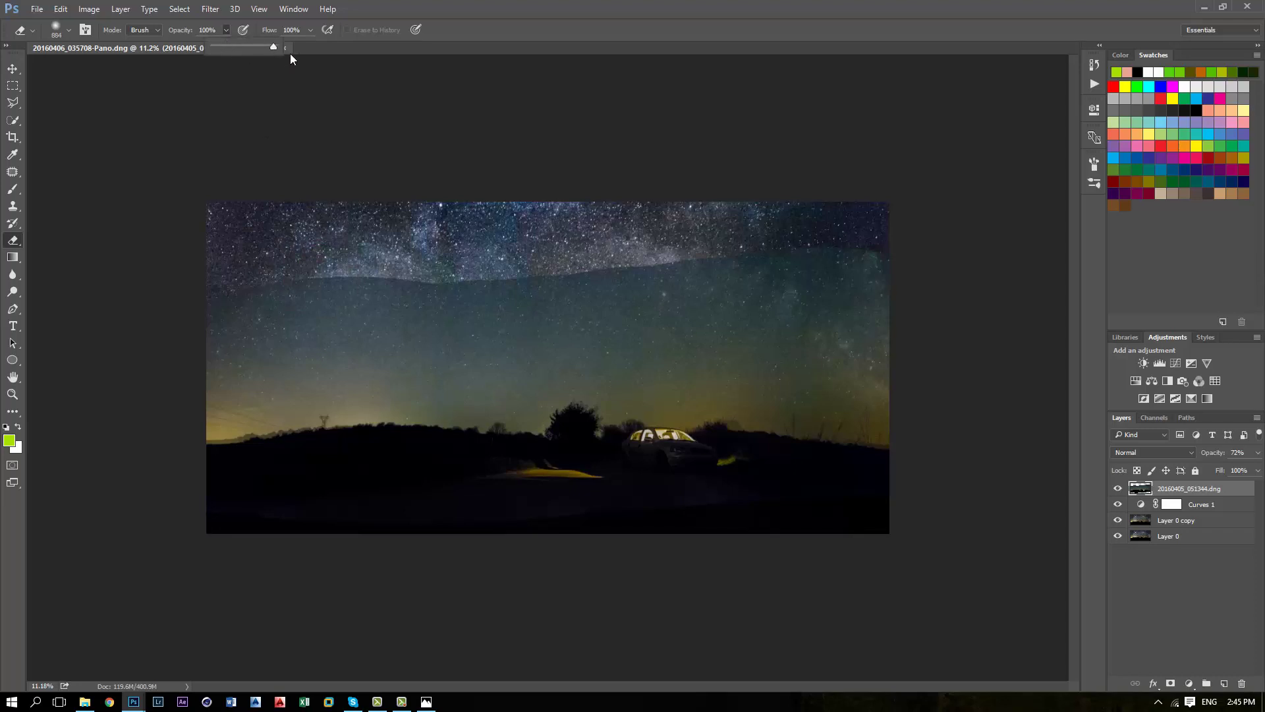
mouse_move(231, 412)
left_mouse_down()
mouse_move(362, 409)
mouse_move(221, 408)
mouse_move(209, 397)
mouse_move(385, 362)
mouse_move(342, 397)
mouse_move(412, 400)
mouse_move(224, 386)
mouse_move(290, 300)
mouse_move(402, 290)
left_mouse_up()
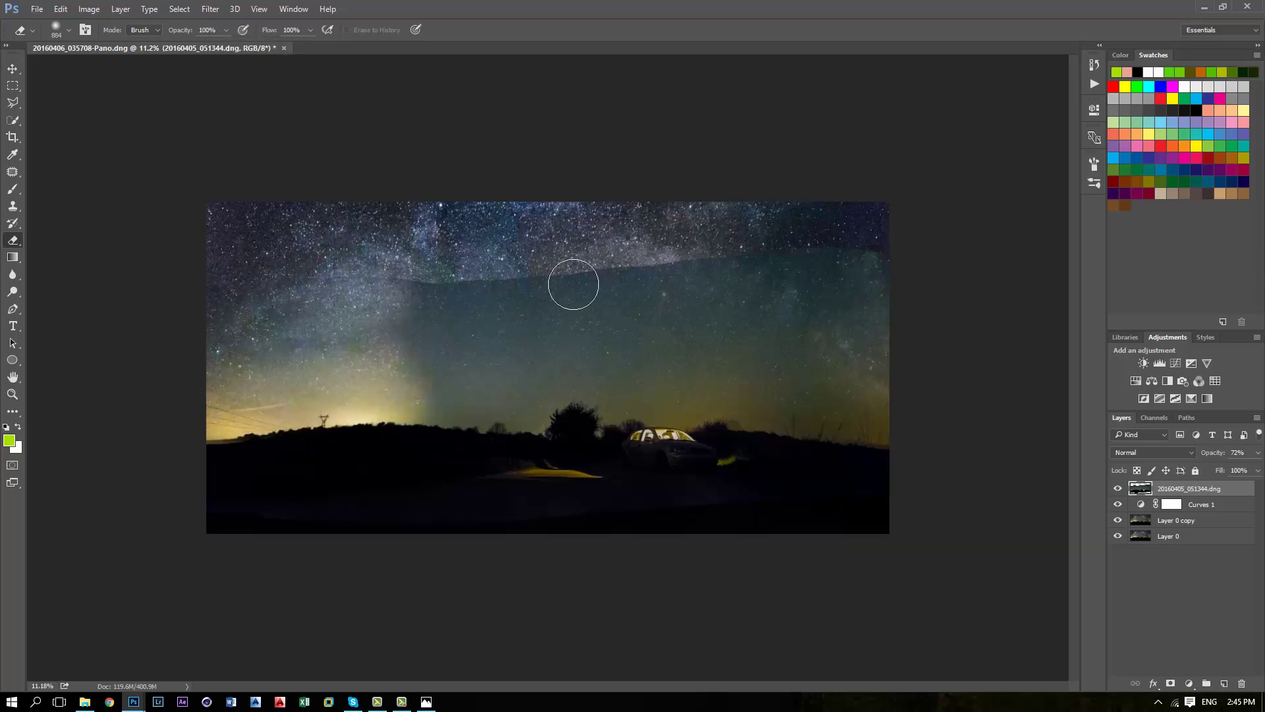
mouse_move(574, 284)
left_mouse_down()
mouse_move(361, 272)
mouse_move(443, 283)
mouse_move(908, 257)
mouse_move(590, 268)
mouse_move(681, 316)
mouse_move(597, 343)
mouse_move(533, 327)
mouse_move(390, 344)
mouse_move(428, 409)
mouse_move(553, 410)
mouse_move(583, 383)
mouse_move(415, 372)
mouse_move(908, 297)
mouse_move(877, 301)
mouse_move(881, 411)
mouse_move(837, 429)
mouse_move(868, 431)
mouse_move(693, 391)
mouse_move(514, 393)
left_mouse_up()
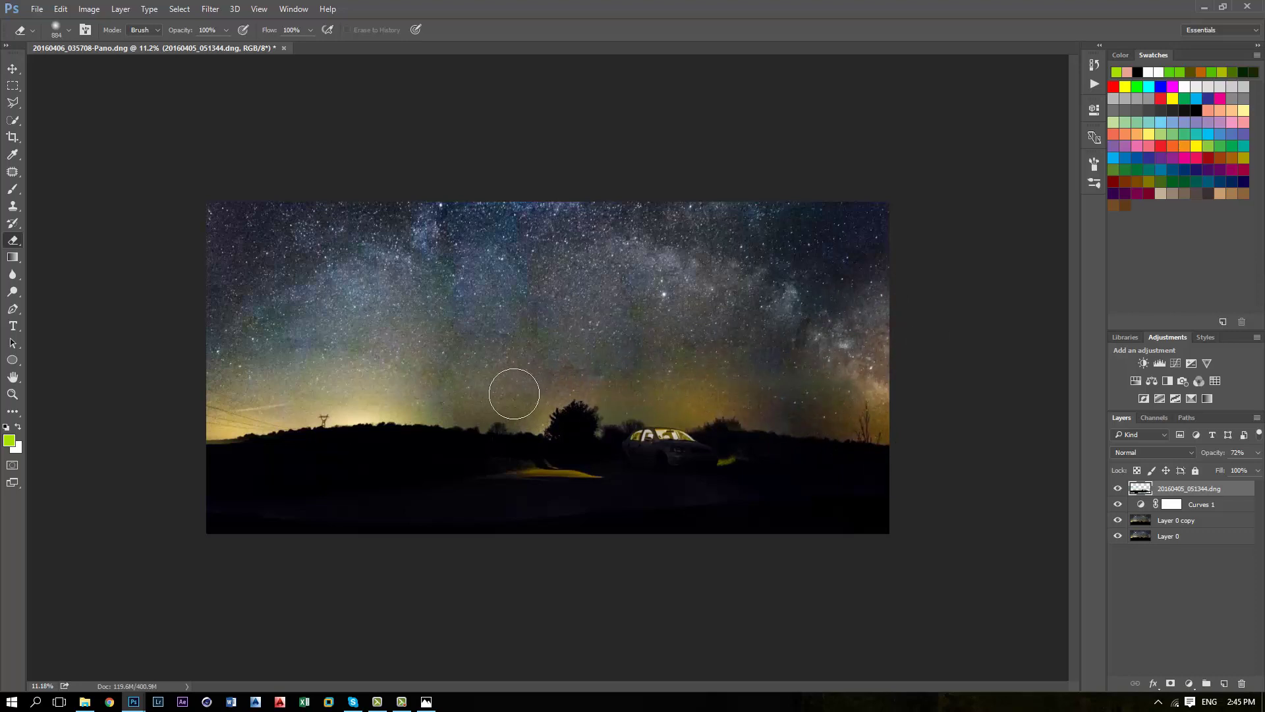
Erase the remaining sky around the tree, bushes and car roof, using a smaller eraser close to the silhouettes
scroll(669, 393, "up", 5)
mouse_move(633, 422)
left_mouse_down()
mouse_move(568, 432)
mouse_move(542, 469)
left_mouse_up()
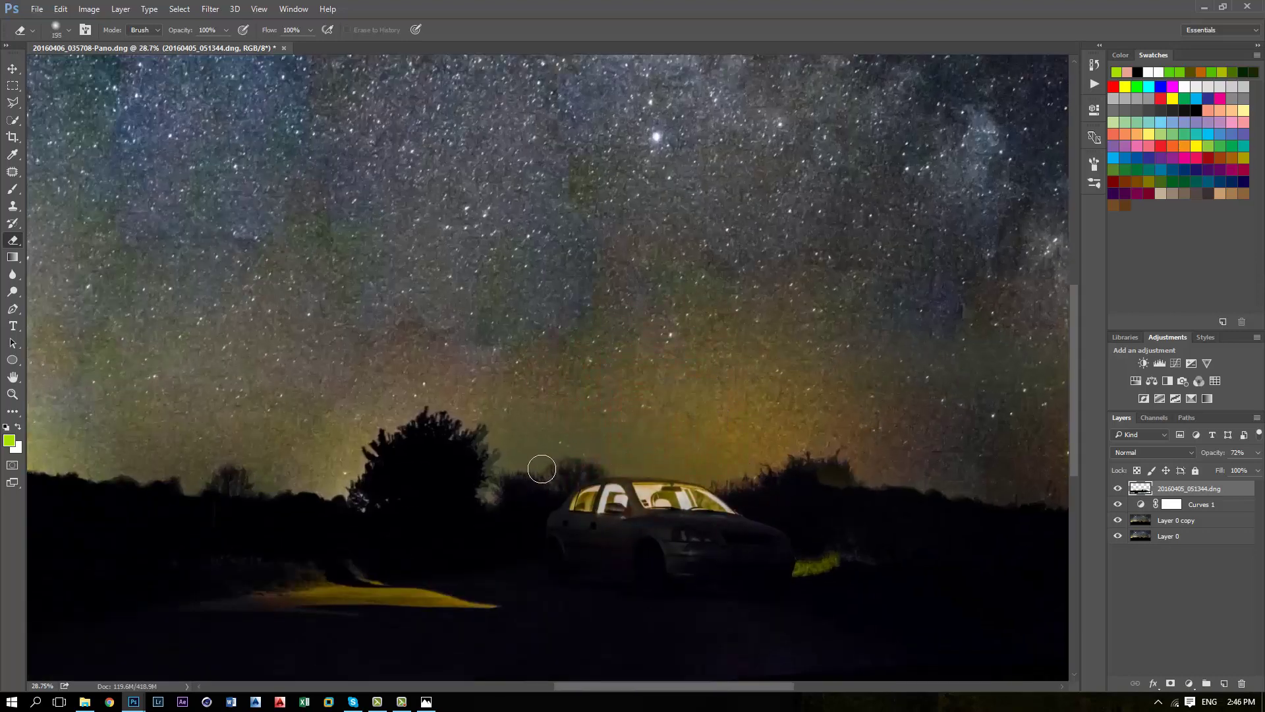
mouse_move(497, 410)
left_mouse_down()
mouse_move(490, 491)
mouse_move(545, 487)
mouse_move(609, 461)
mouse_move(758, 474)
left_mouse_up()
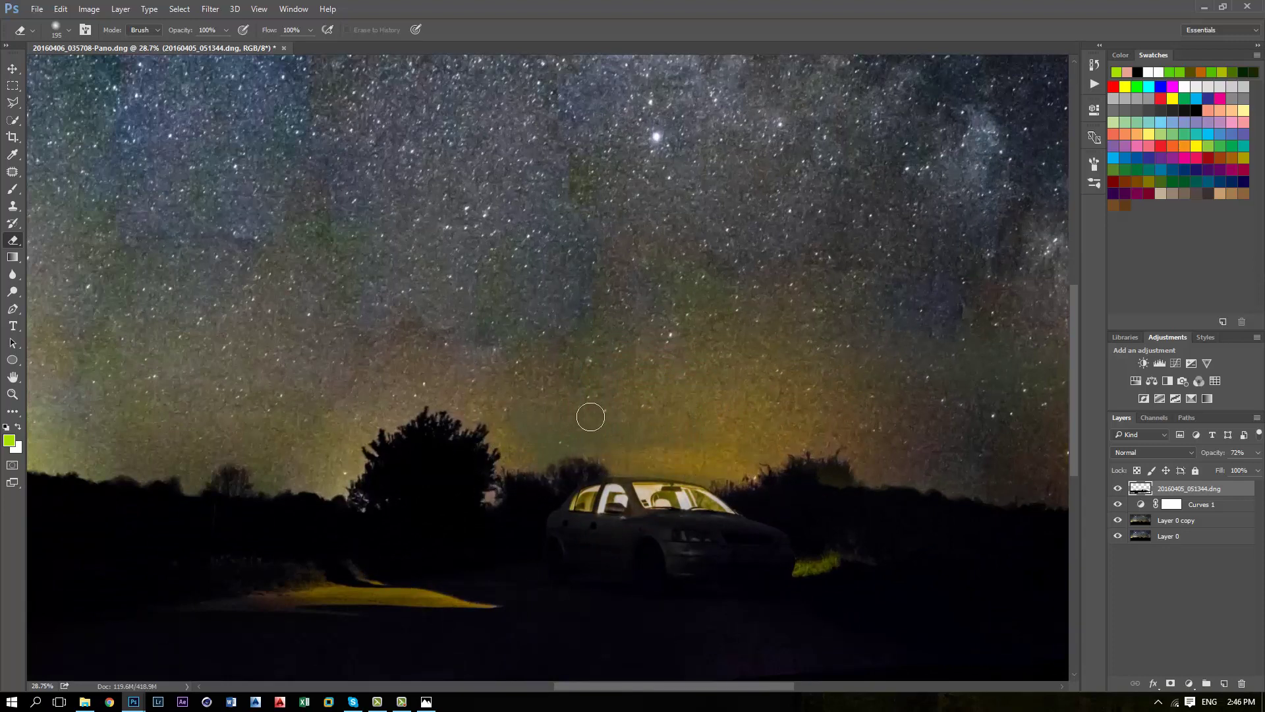
mouse_move(590, 416)
left_mouse_down()
mouse_move(632, 416)
mouse_move(528, 429)
left_mouse_up()
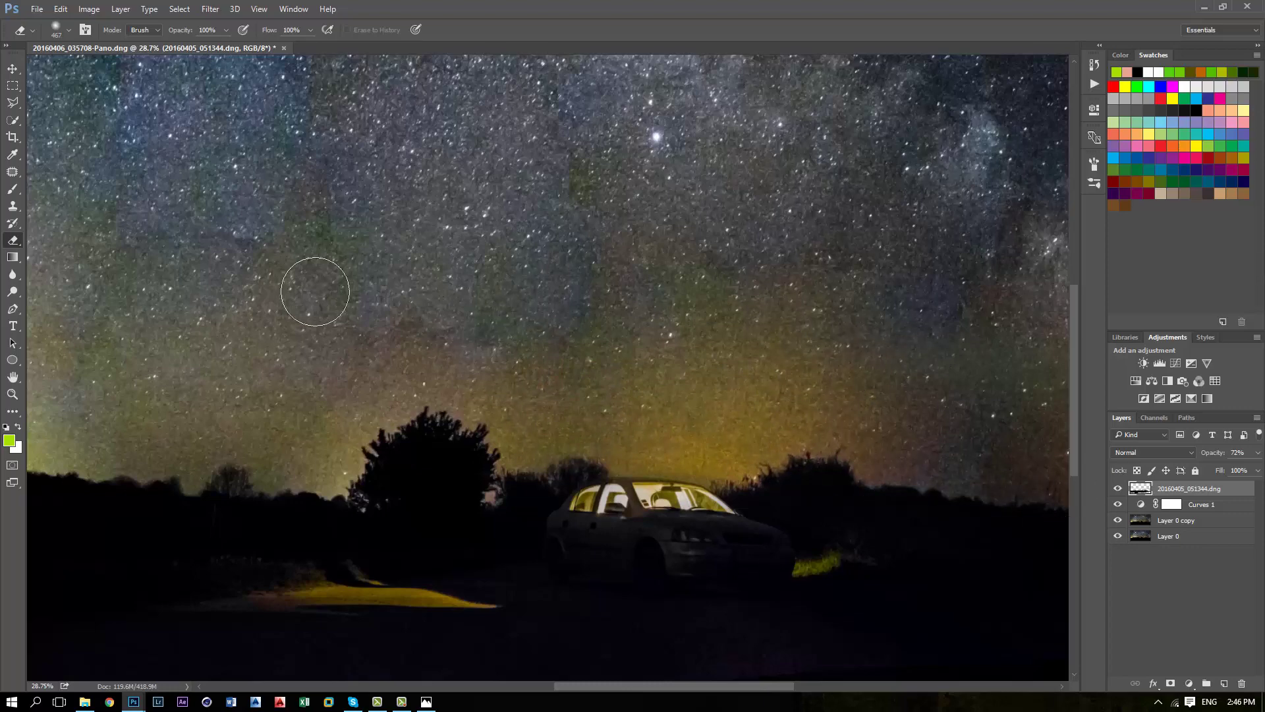
scroll(417, 390, "down", 1)
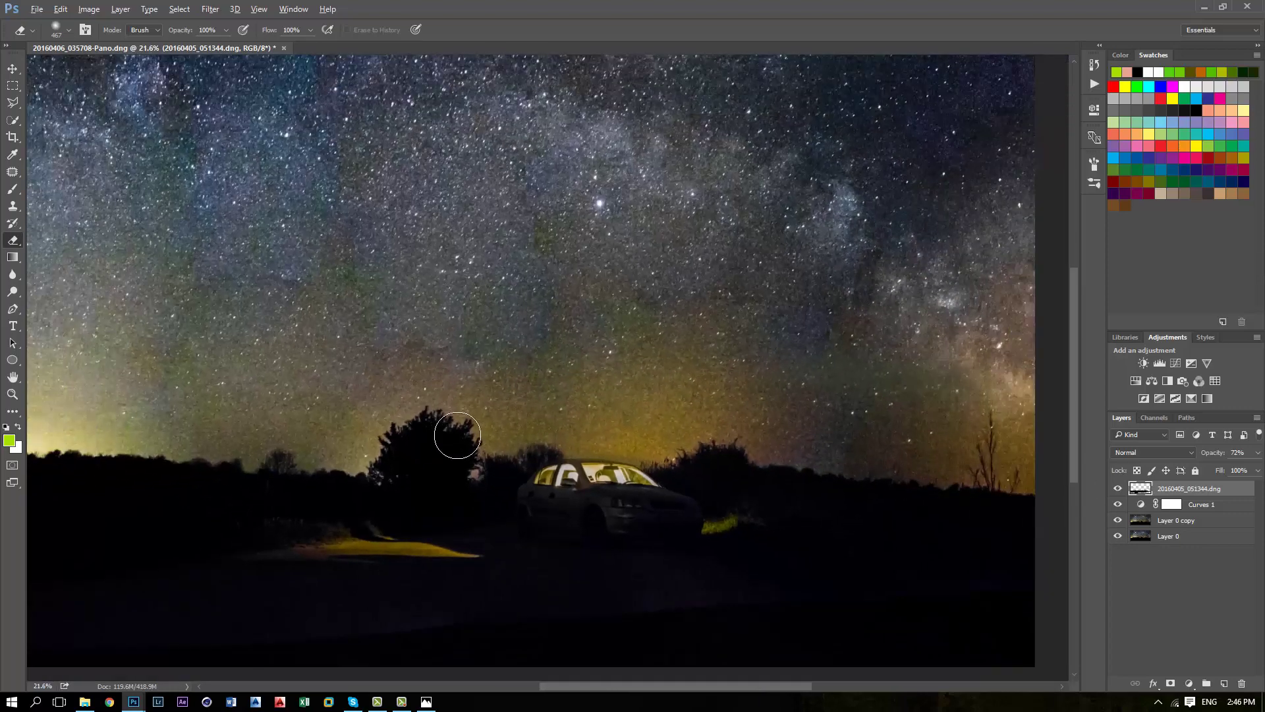
scroll(458, 435, "down", 2)
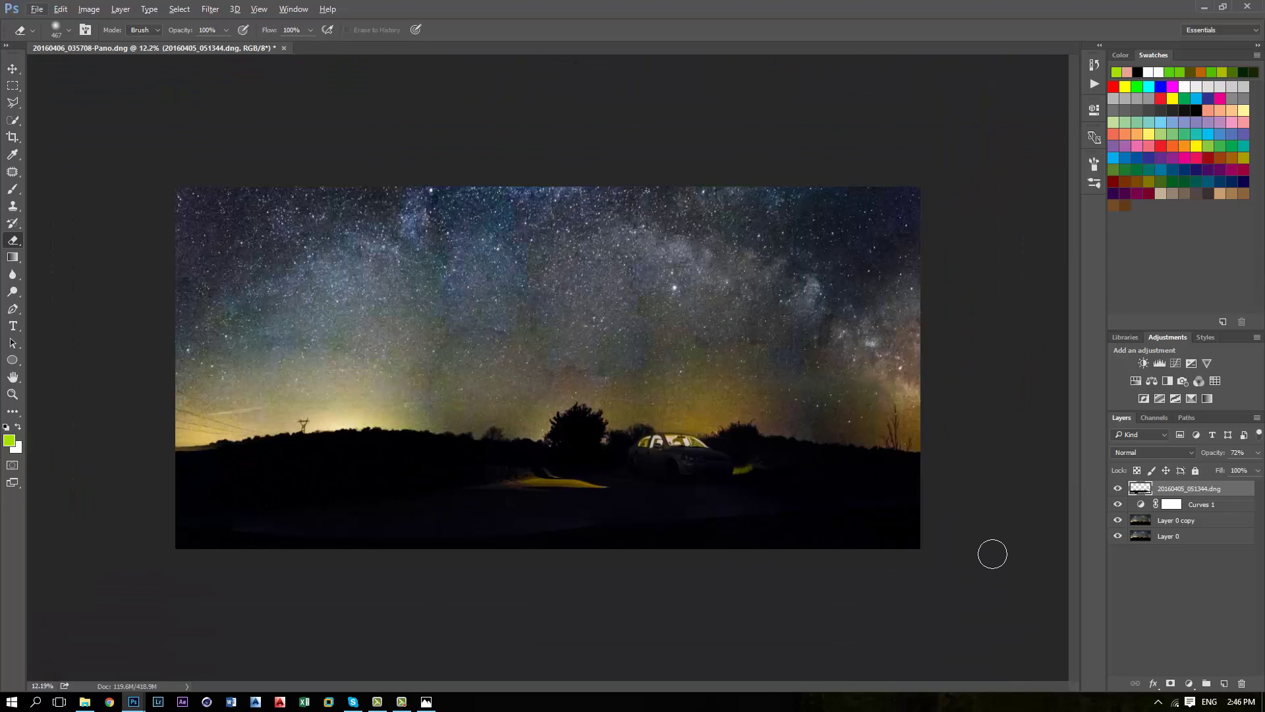
scroll(712, 559, "up", 2)
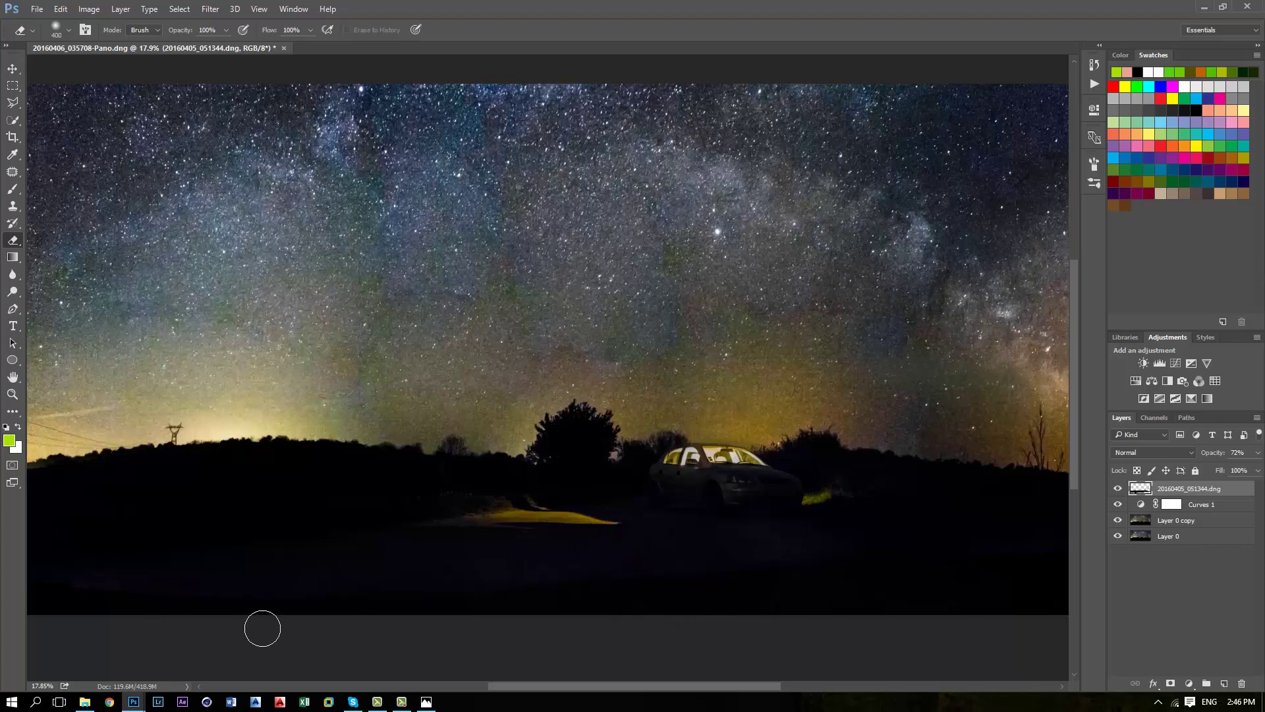
scroll(323, 578, "up", 2)
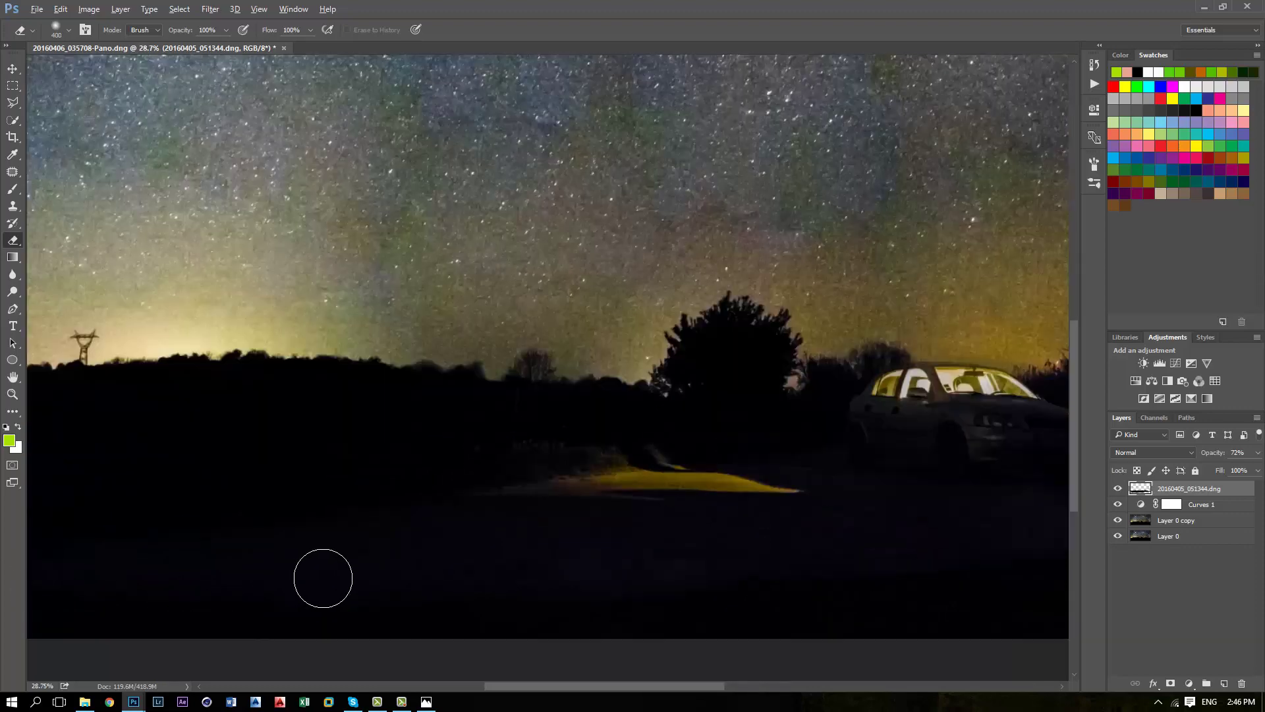
scroll(268, 553, "down", 5)
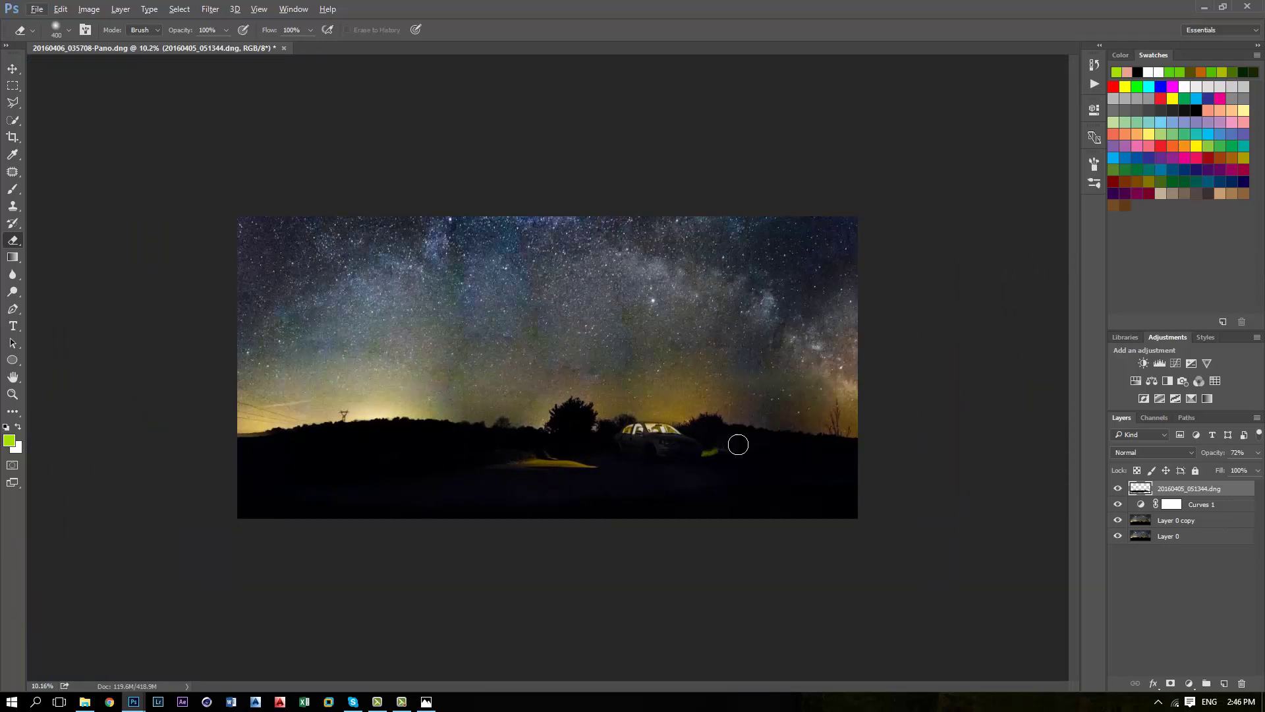
left_click(839, 418, "alt")
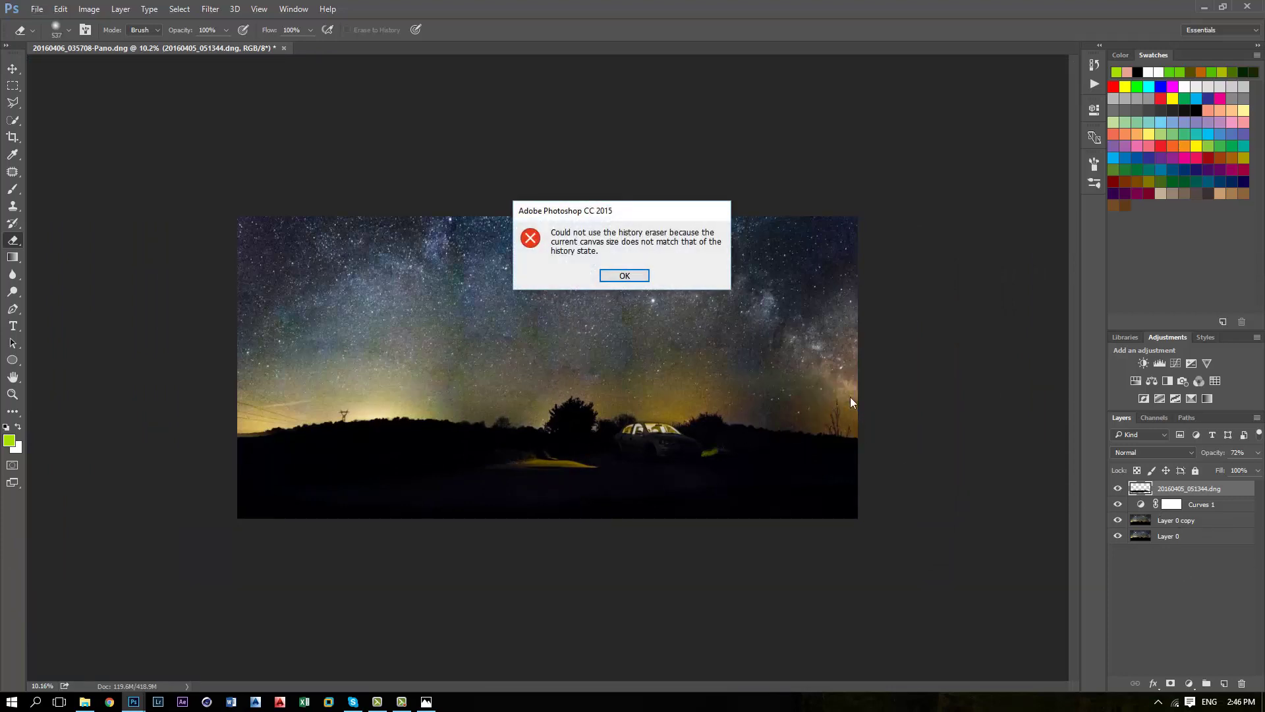
left_click(638, 278)
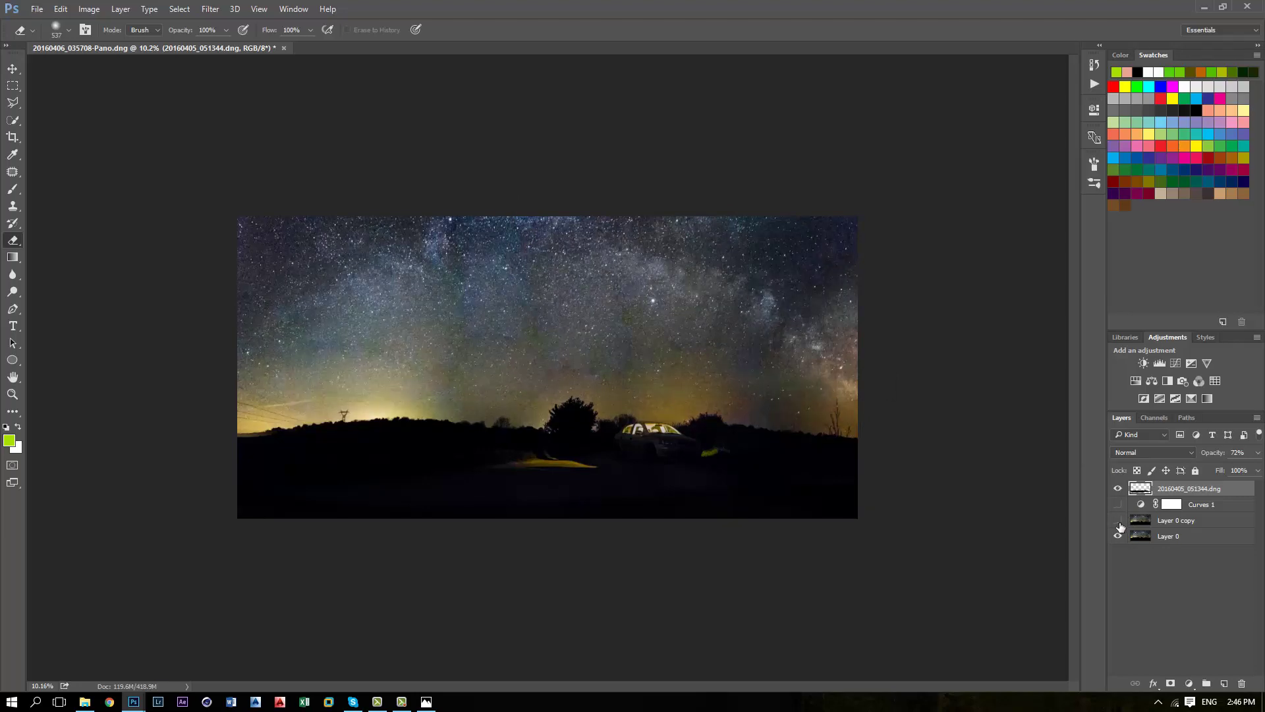
Hide Curves 1, Layer 0 copy and Layer 0, and erase the leftover sky smudges on the car panorama layer
left_click_drag(1120, 525, 1118, 536)
right_click(544, 327, "alt")
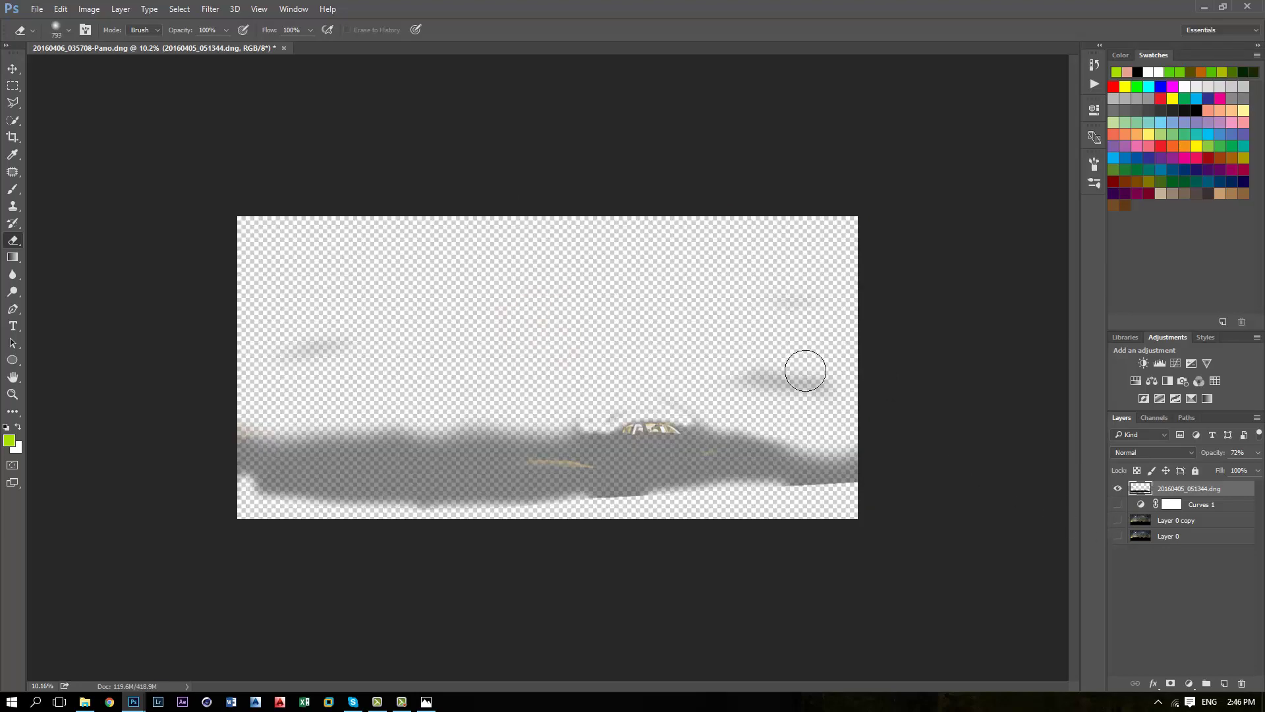
mouse_move(805, 371)
left_mouse_down()
mouse_move(769, 371)
mouse_move(824, 381)
mouse_move(743, 381)
mouse_move(793, 323)
mouse_move(774, 299)
left_mouse_up()
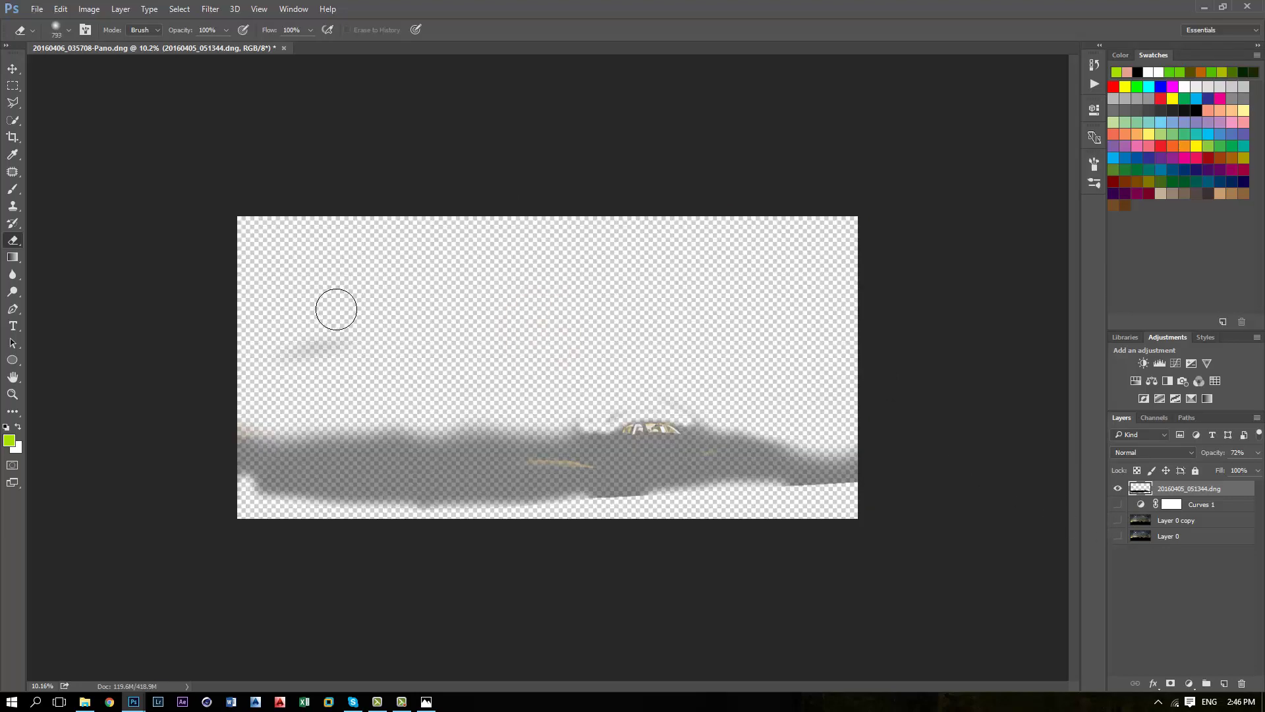
left_click_drag(265, 354, 375, 345)
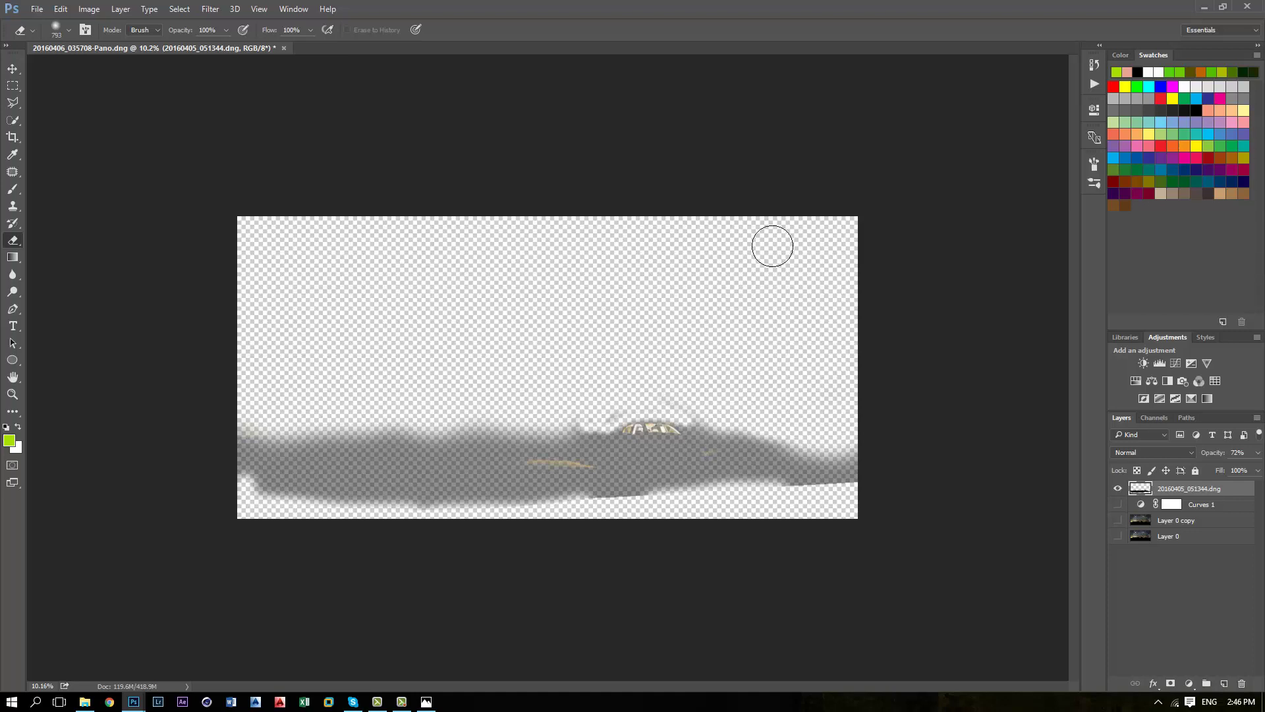
Erase the hard lower edges of the car panorama layer along the base of the canvas with a soft eraser
right_click(258, 494, "alt")
mouse_move(819, 500)
left_mouse_down()
mouse_move(864, 493)
mouse_move(655, 521)
mouse_move(658, 510)
mouse_move(634, 507)
mouse_move(463, 523)
mouse_move(255, 509)
left_mouse_up()
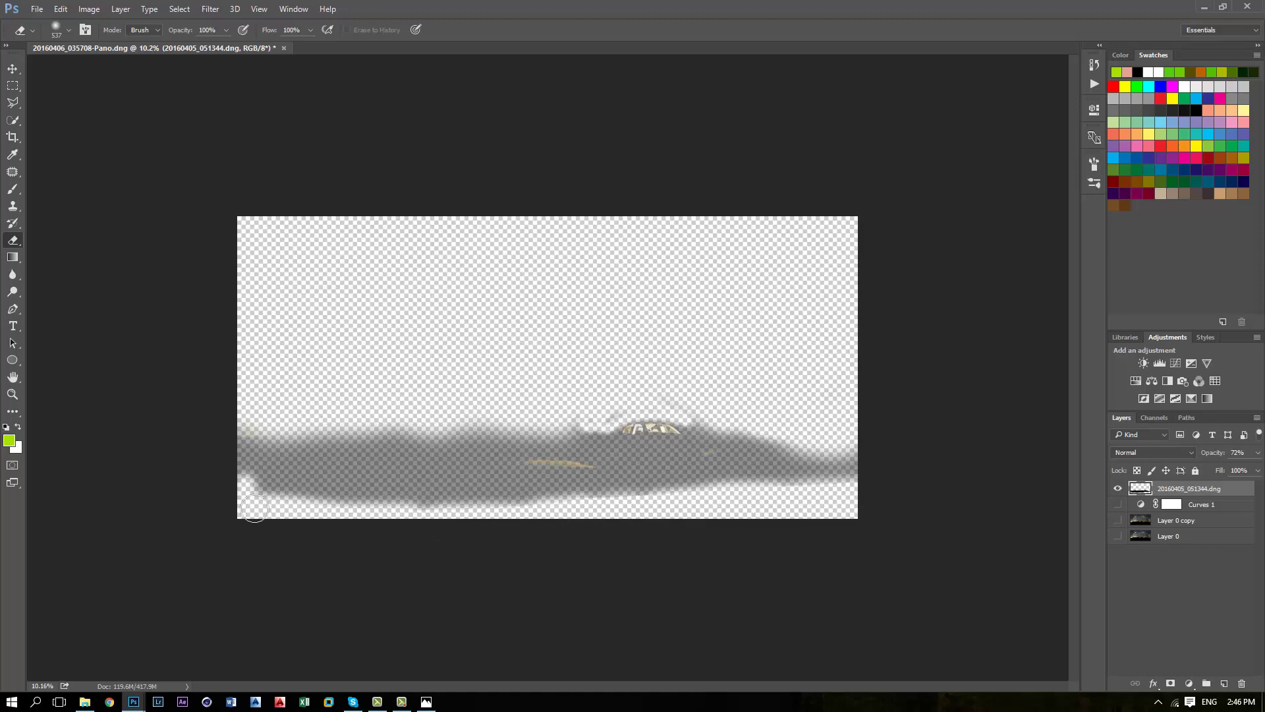
key("ctrl+0")
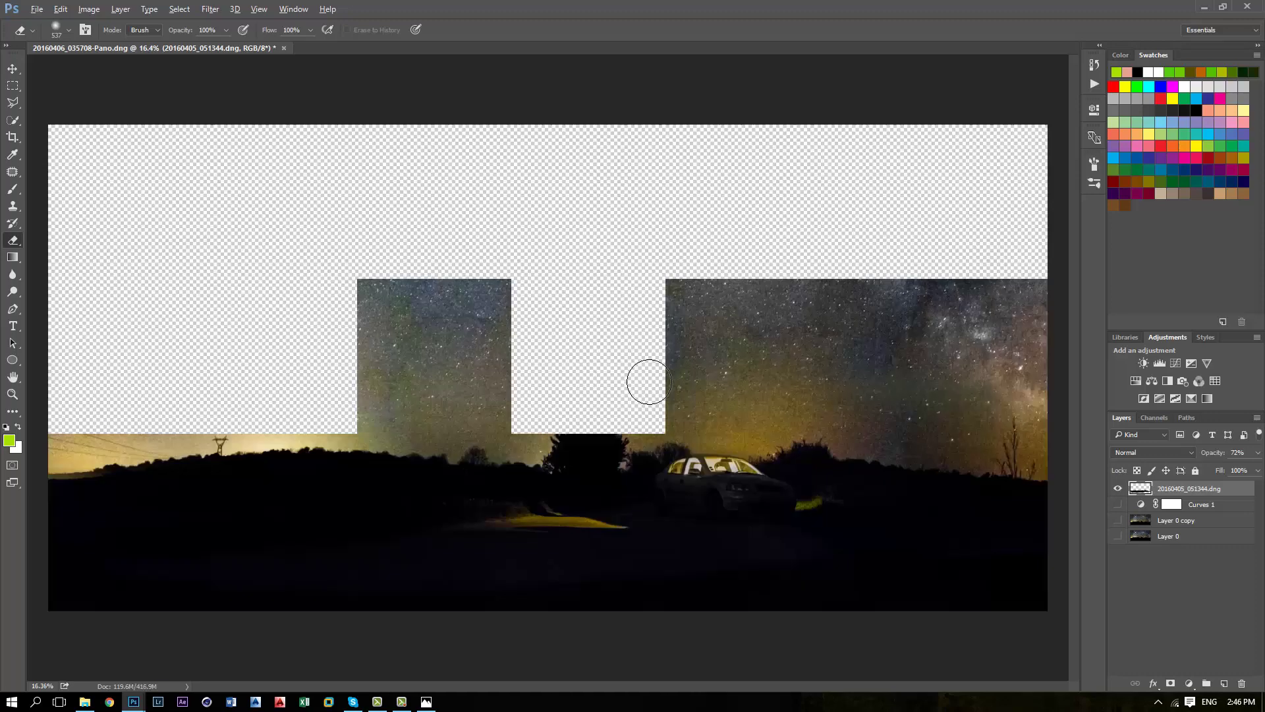
Erase the faint sky remnants above and beside the car roof, and show Curves 1, Layer 0 copy and Layer 0 again
scroll(649, 382, "up", 2)
left_click_drag(651, 403, 623, 405)
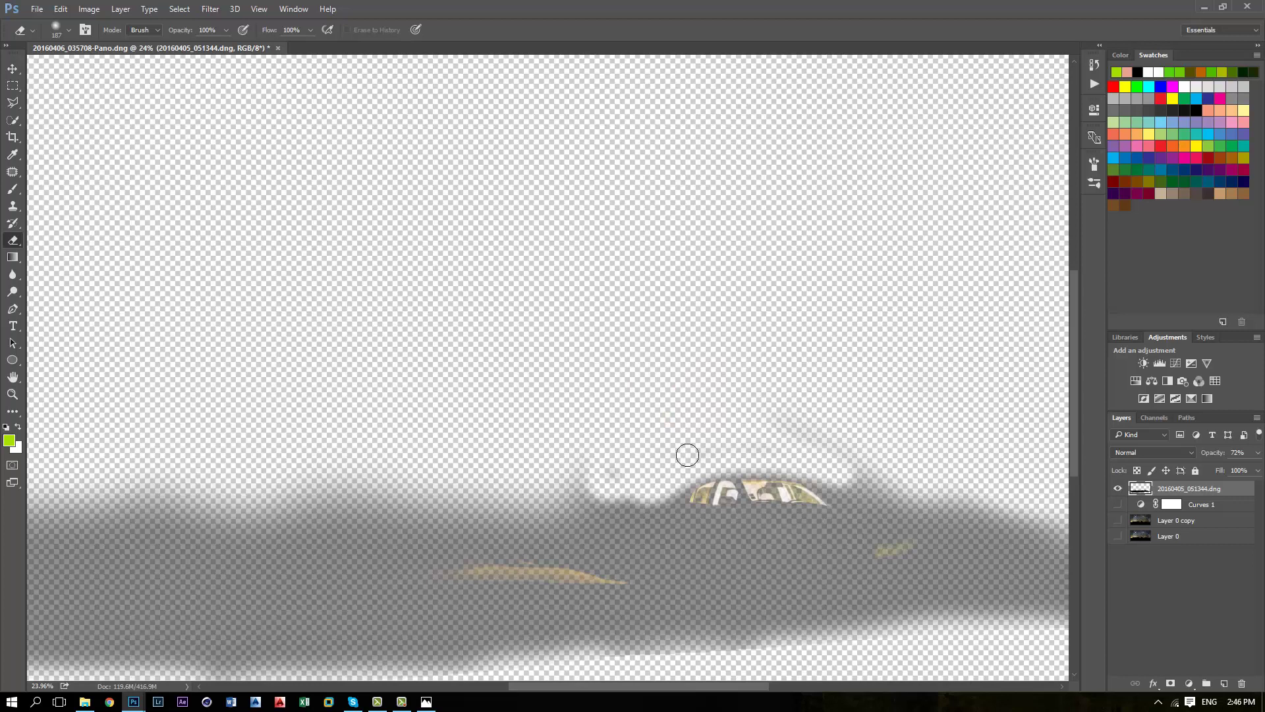
mouse_move(687, 455)
left_mouse_down()
mouse_move(743, 431)
mouse_move(813, 434)
mouse_move(892, 464)
mouse_move(810, 438)
mouse_move(786, 458)
mouse_move(699, 463)
mouse_move(790, 460)
left_mouse_up()
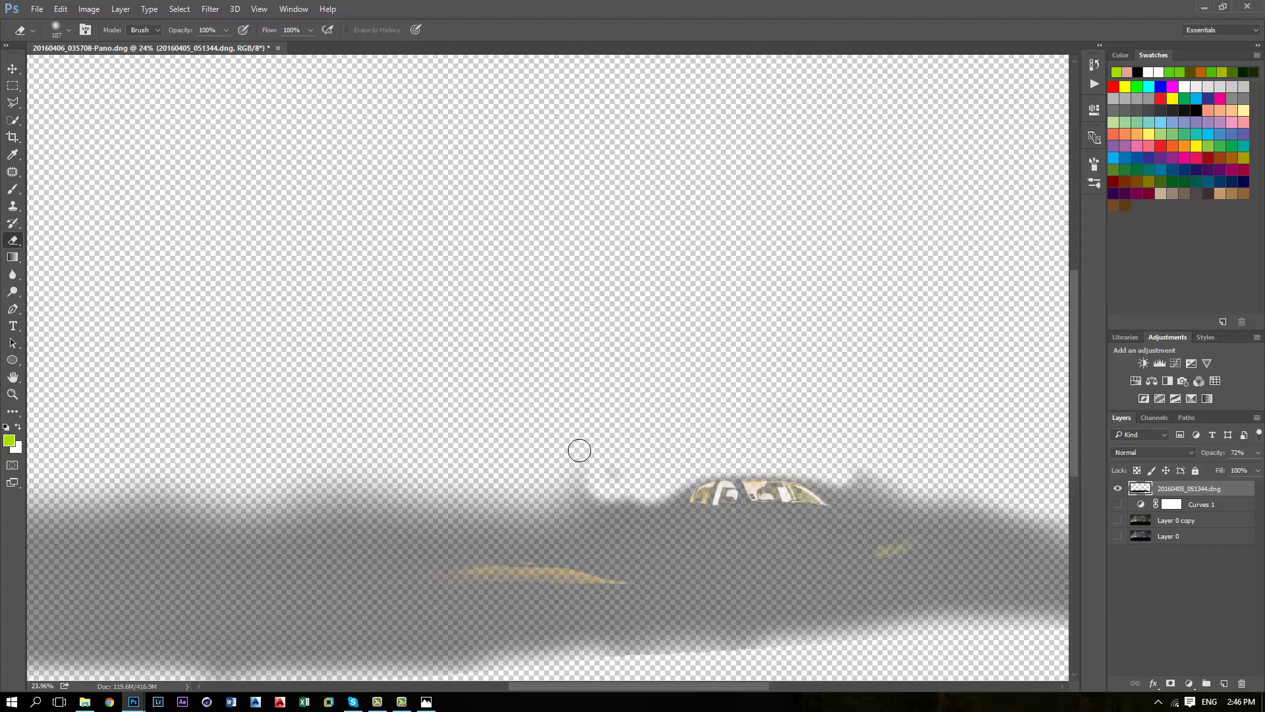
mouse_move(580, 450)
left_mouse_down()
mouse_move(603, 462)
mouse_move(572, 477)
mouse_move(602, 449)
left_mouse_up()
left_click_drag(1121, 539, 1120, 504)
scroll(763, 501, "down", 5)
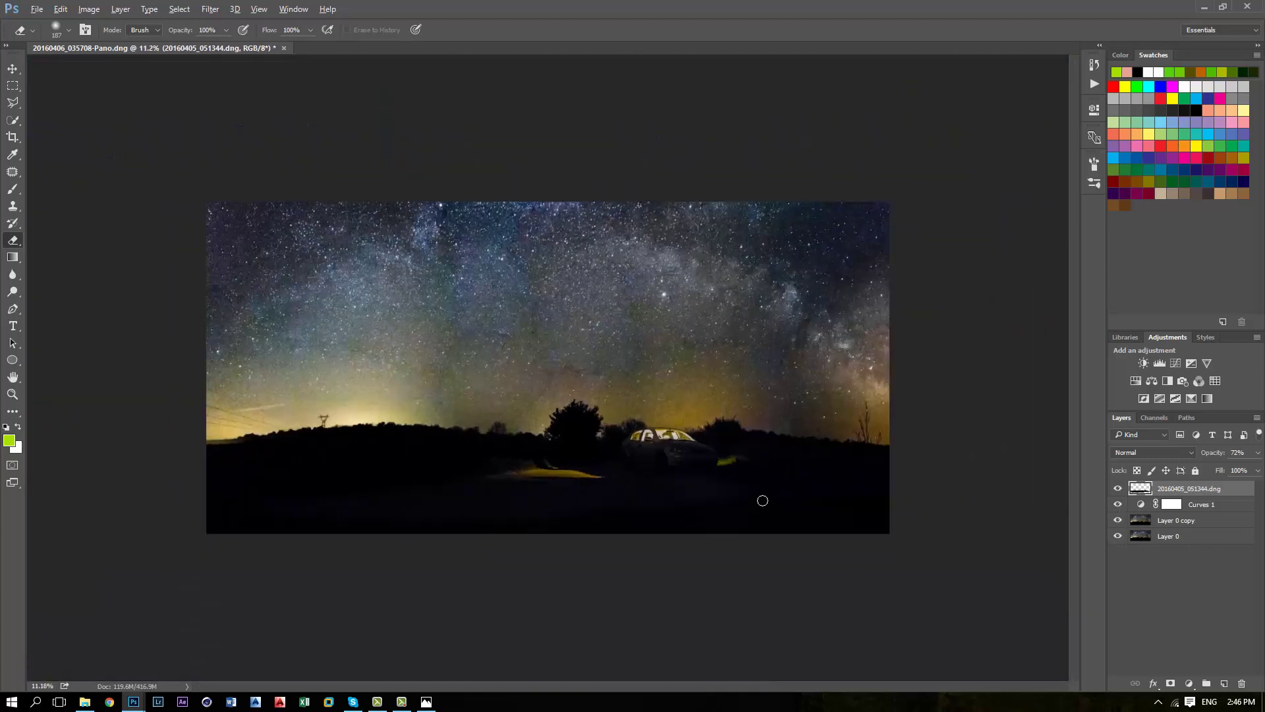
Merge the car panorama layer with Layer 0 copy, and toggle the merged layer's visibility to check it
left_click(1214, 525)
right_click(1211, 519)
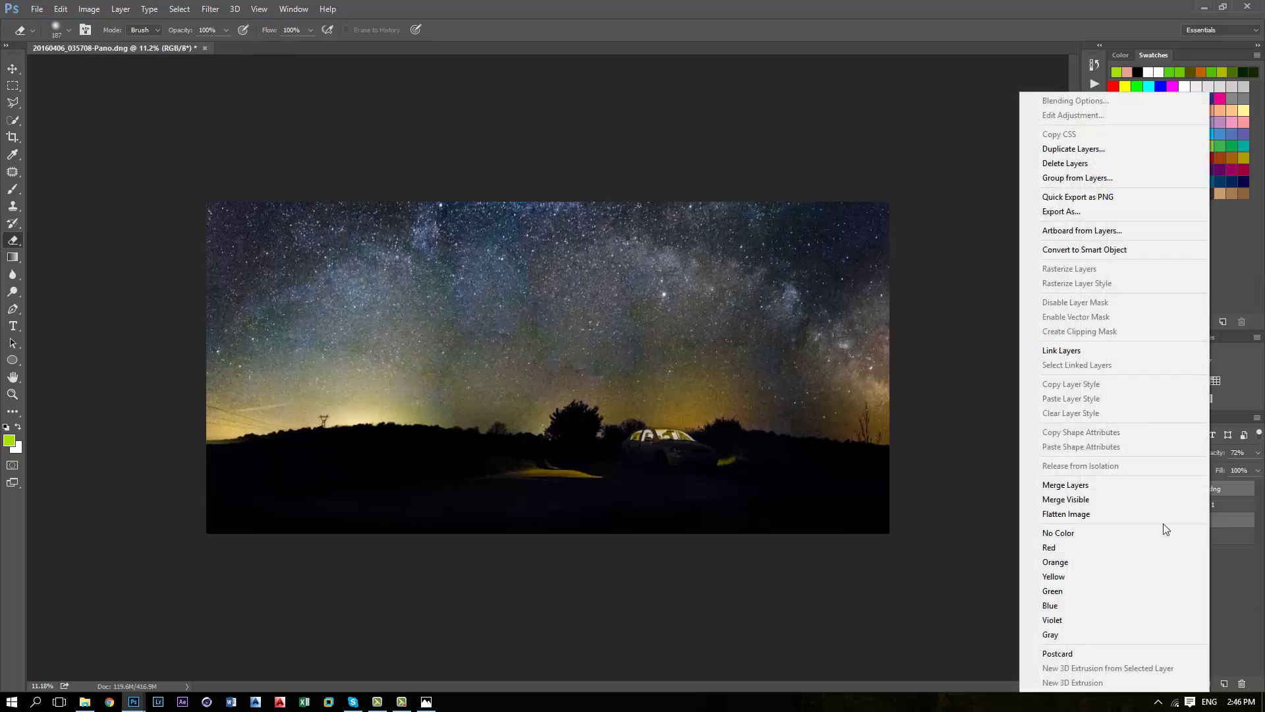
left_click(1113, 489)
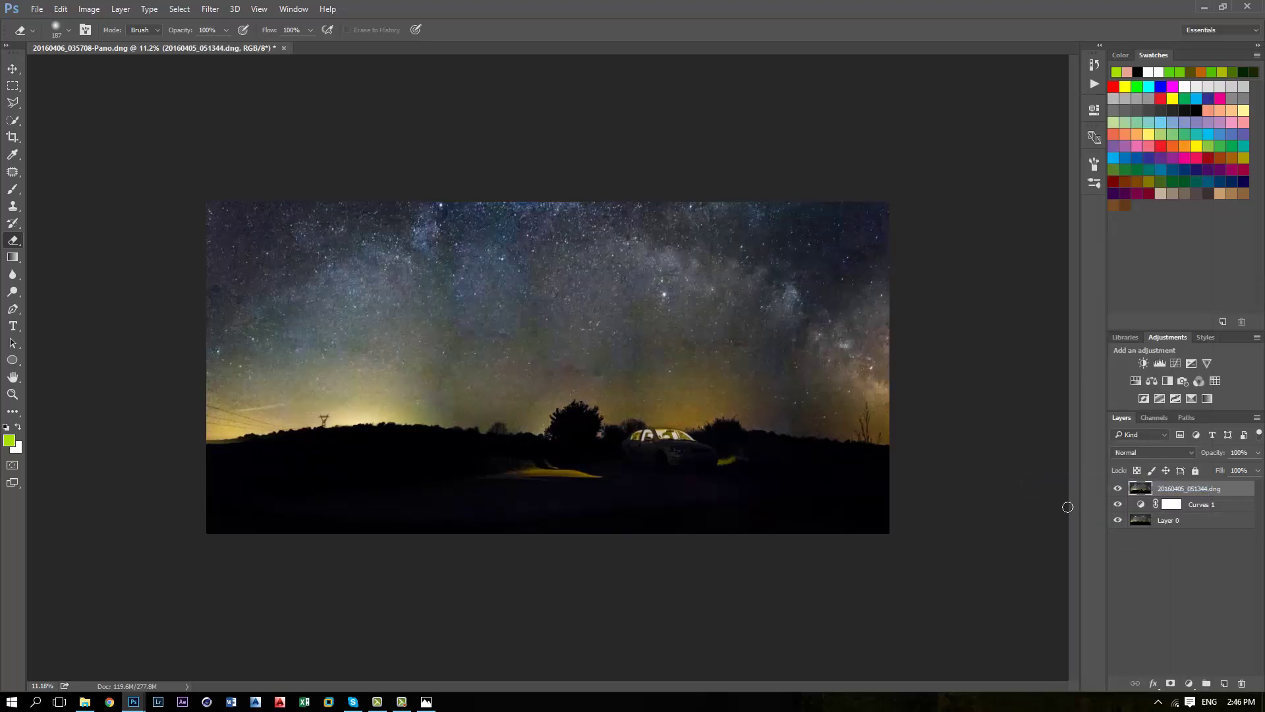
left_click(1119, 490)
left_click(1116, 492)
Merge the combined panorama layer with Layer 0, leaving Curves 1 separate
left_click(1173, 525)
right_click(1172, 526)
left_click(1057, 481)
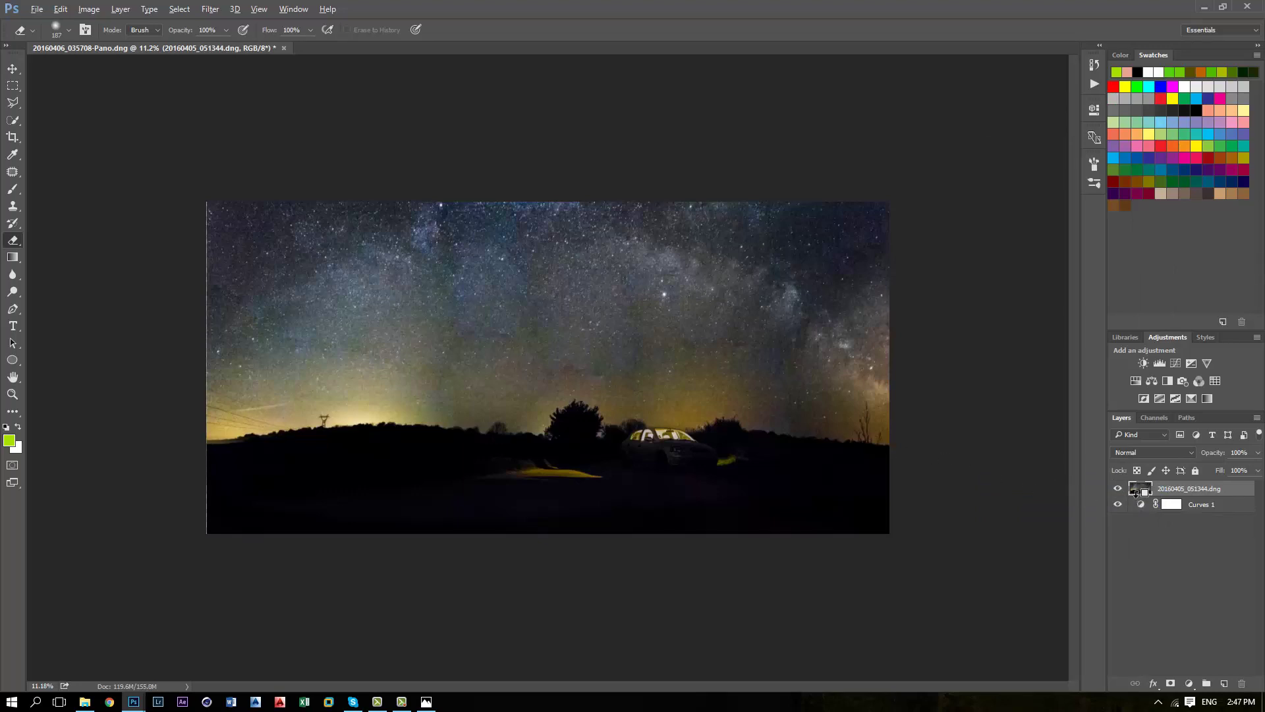
Clone nearby dark ground over the foreground below the yellow light streak with the Clone Stamp, adjusting the brush size
key("ctrl+plus")
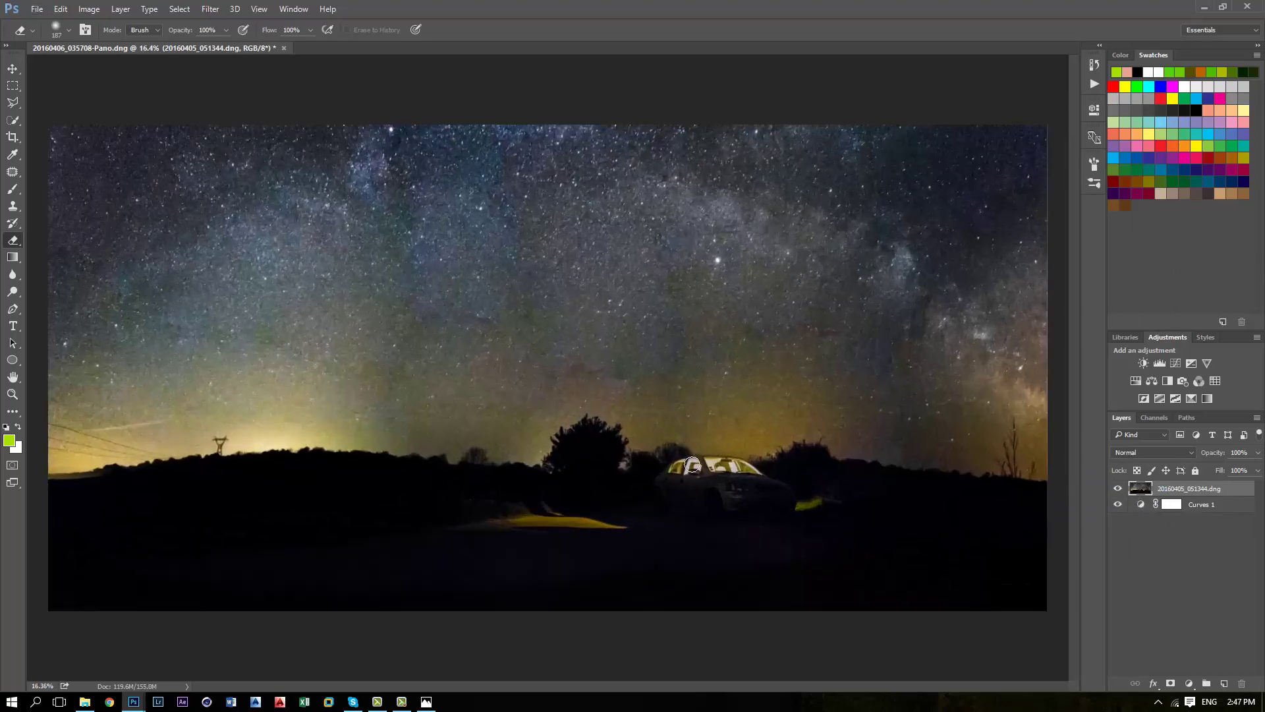
left_click(12, 205)
left_click_drag(568, 573, 586, 573)
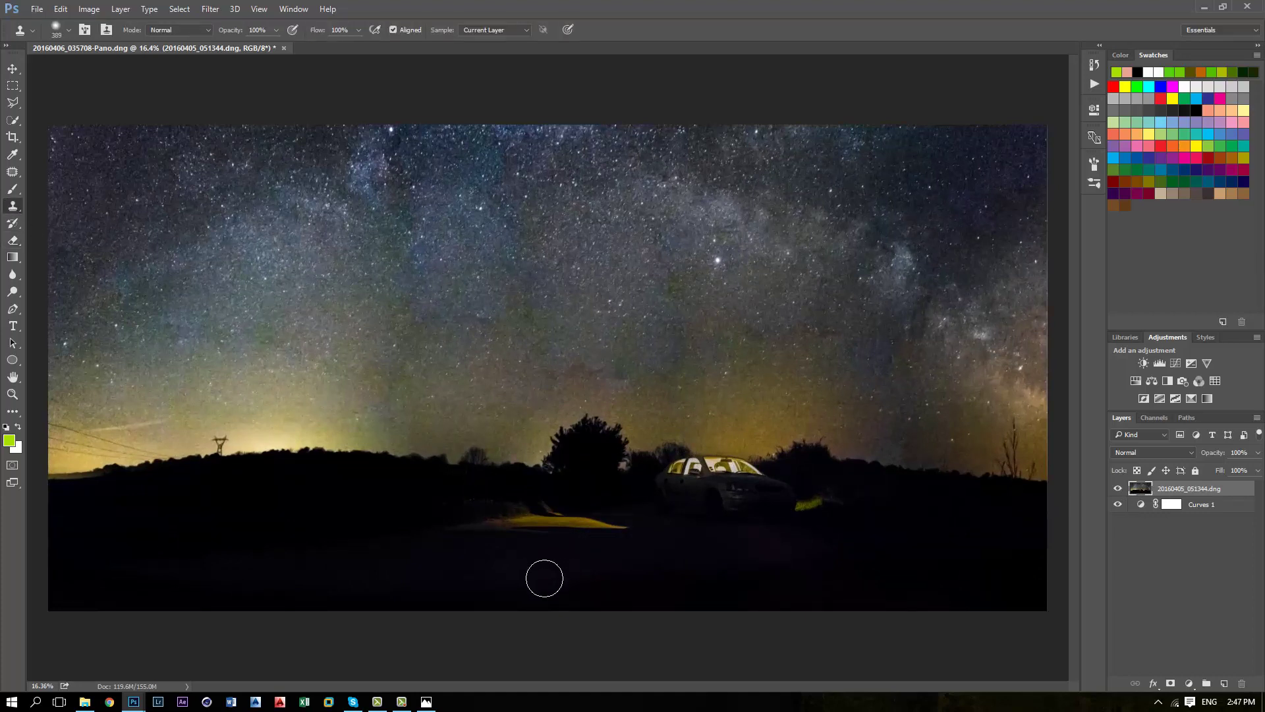
left_click(556, 560, "alt")
right_click(730, 567, "alt")
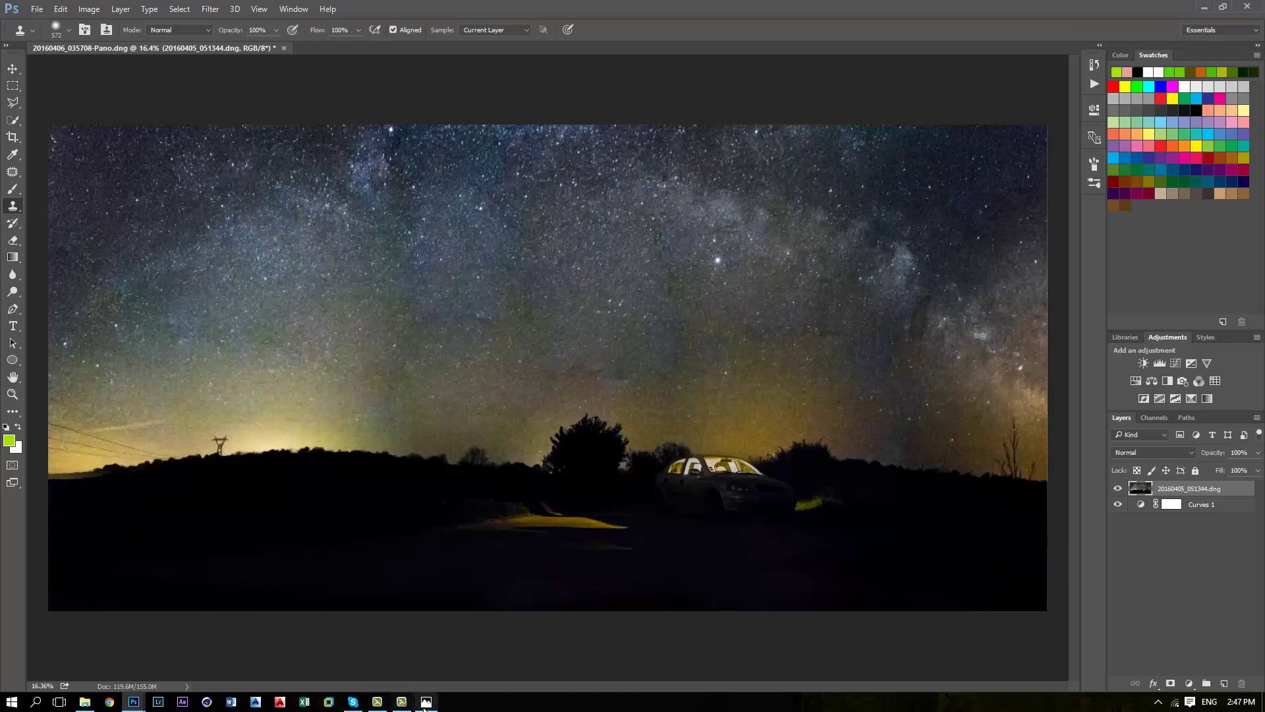
Check the finished reference photo, and move the Curves 1 layer above the merged panorama layer in Photoshop
left_click(427, 704)
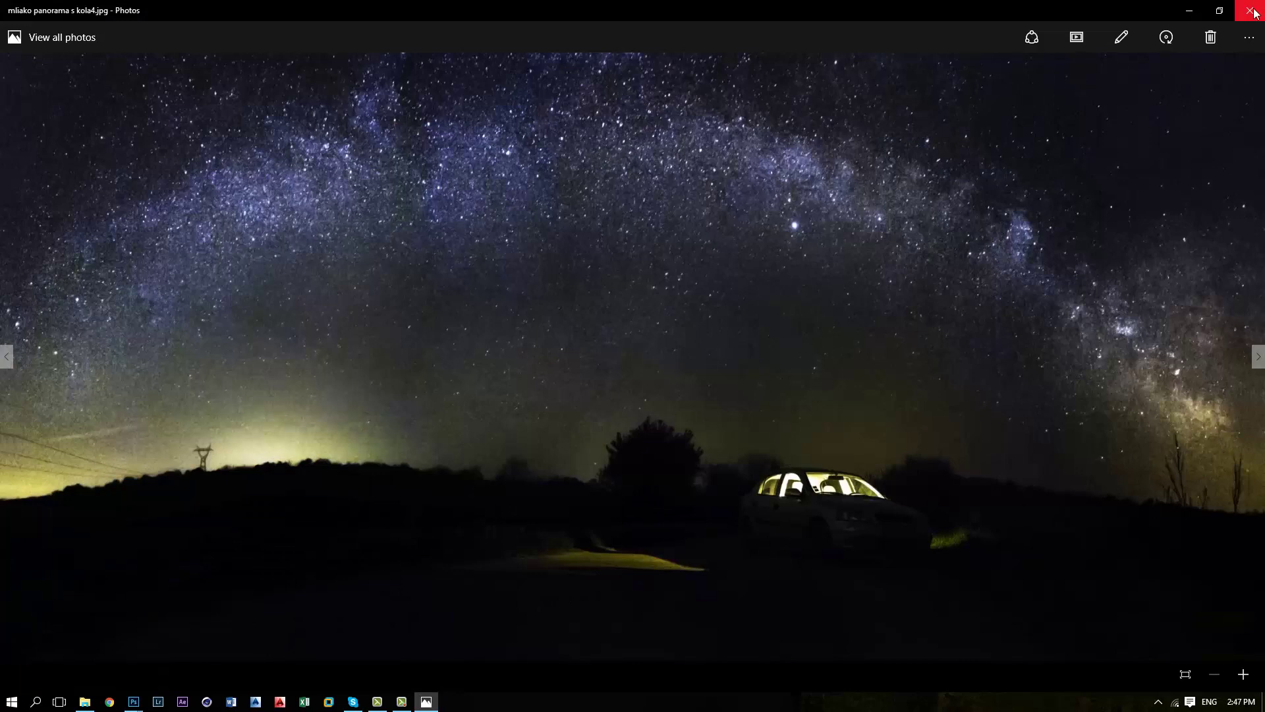
left_click(1191, 11)
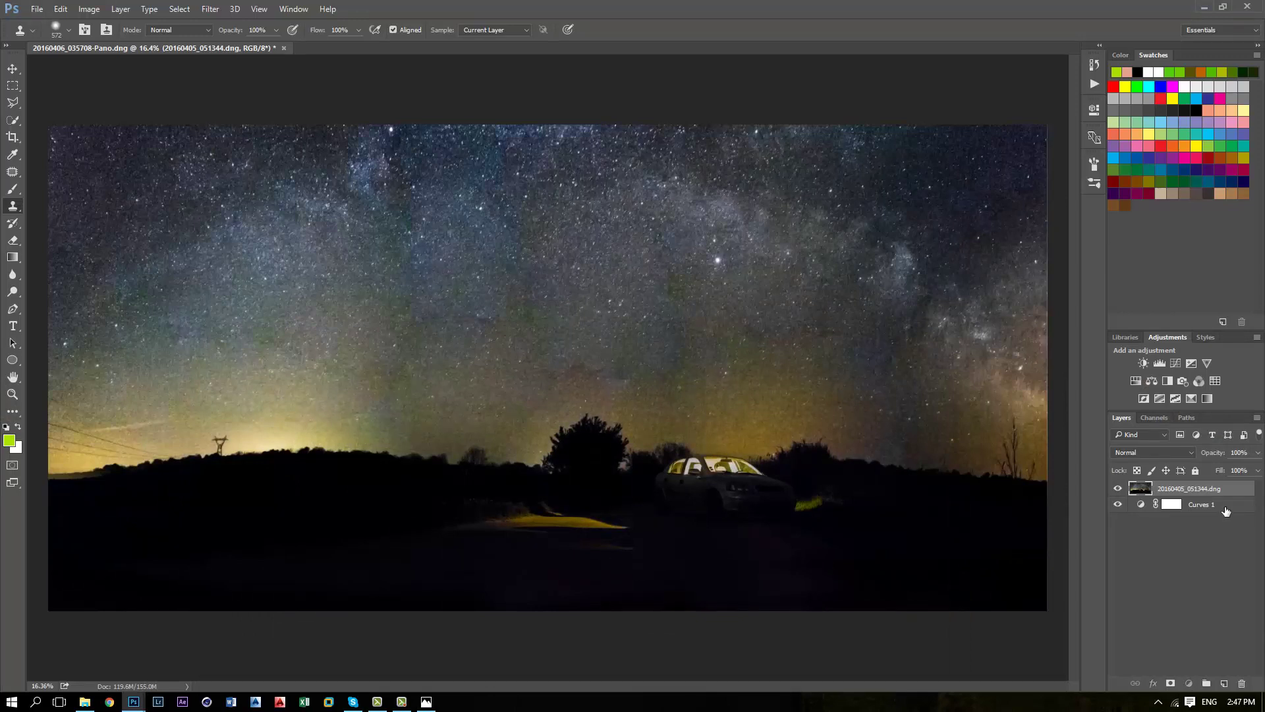
double_click(1212, 489)
left_click_drag(1227, 486, 1224, 509)
left_click(1218, 491)
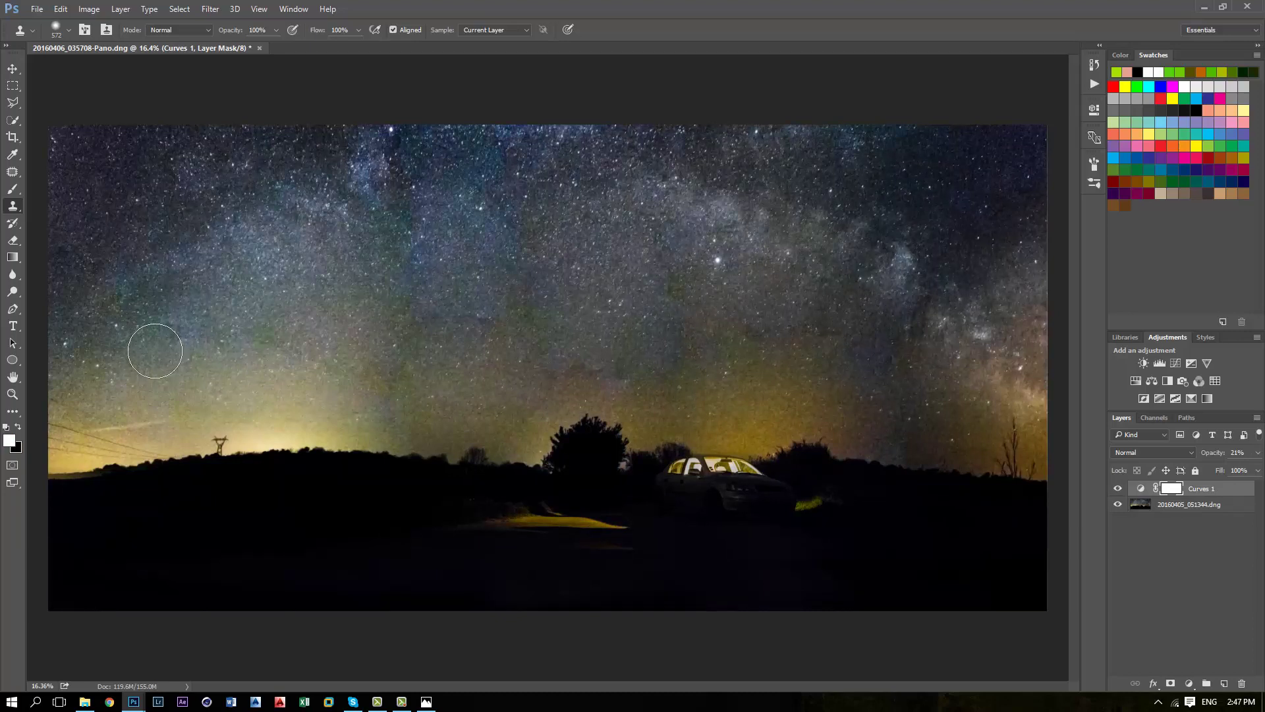
Toggle Curves 1 on and off to compare the panorama with and without it, and leave it hidden
left_click(1119, 489)
left_click(1118, 488)
left_click(1118, 488)
left_click(1118, 489)
left_click(1118, 488)
left_click(1118, 489)
left_click(1119, 488)
left_click(38, 9)
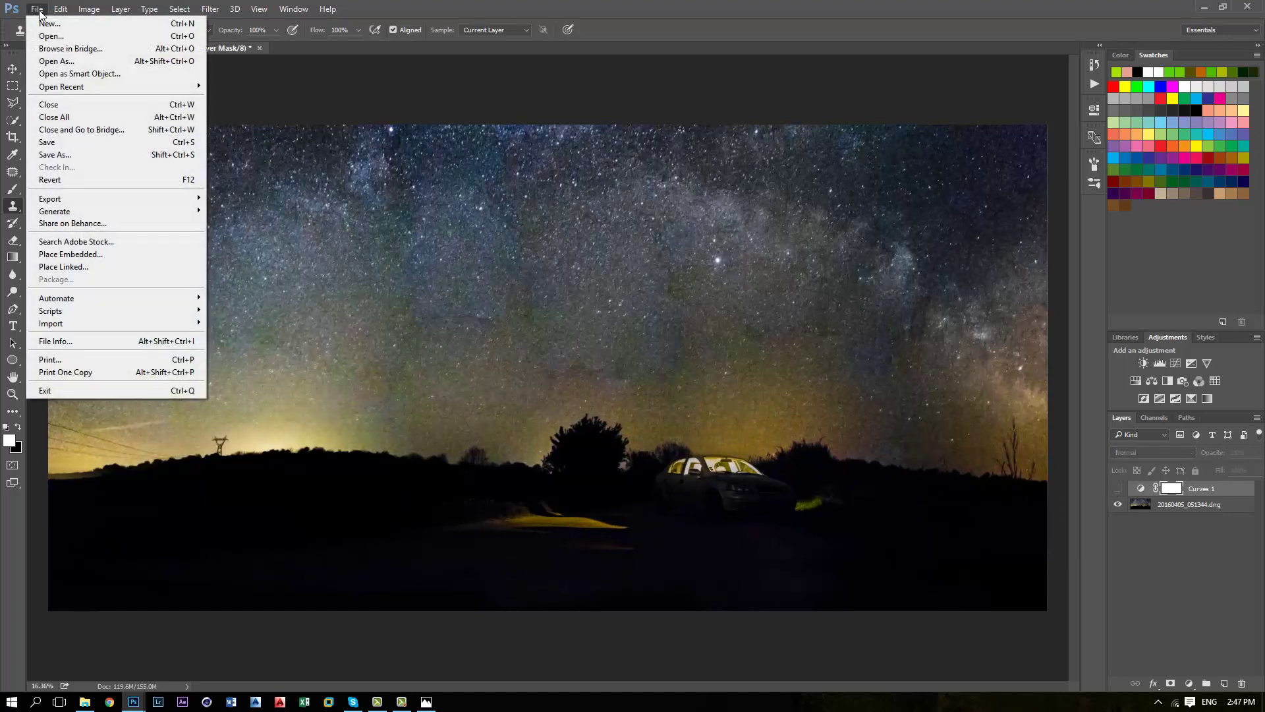
left_click(91, 157)
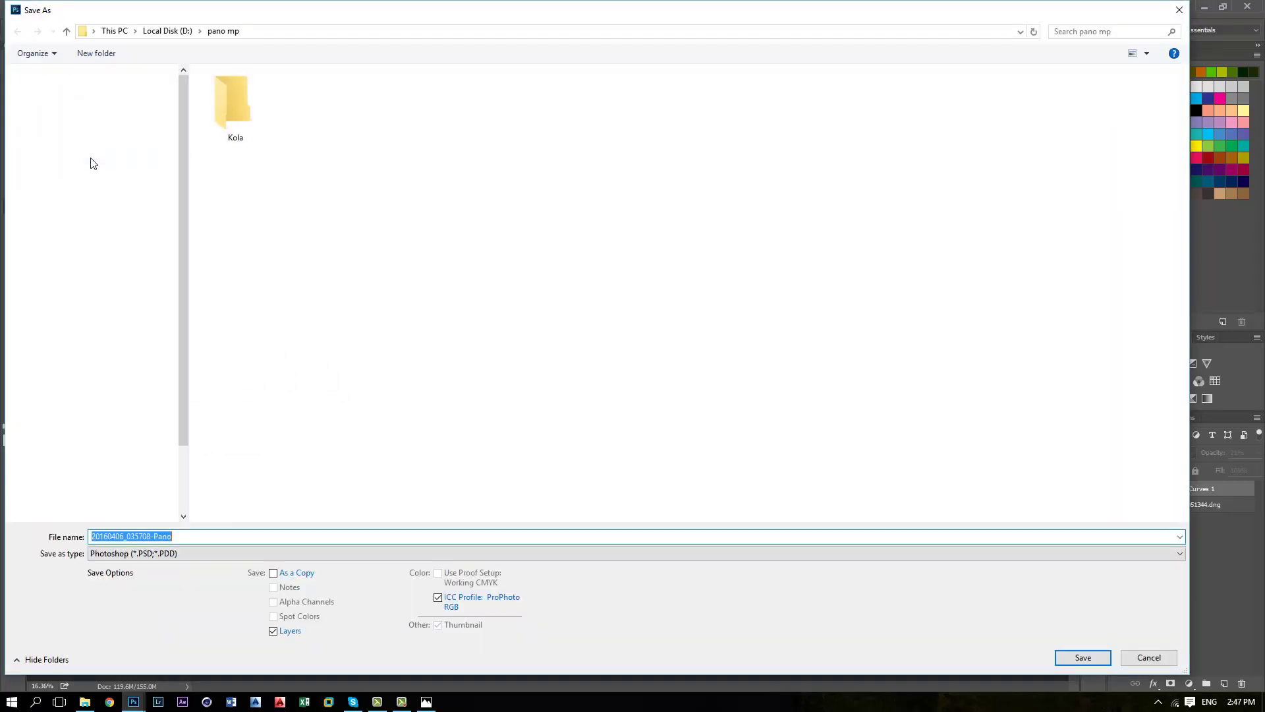
left_click(180, 553)
left_click(181, 422)
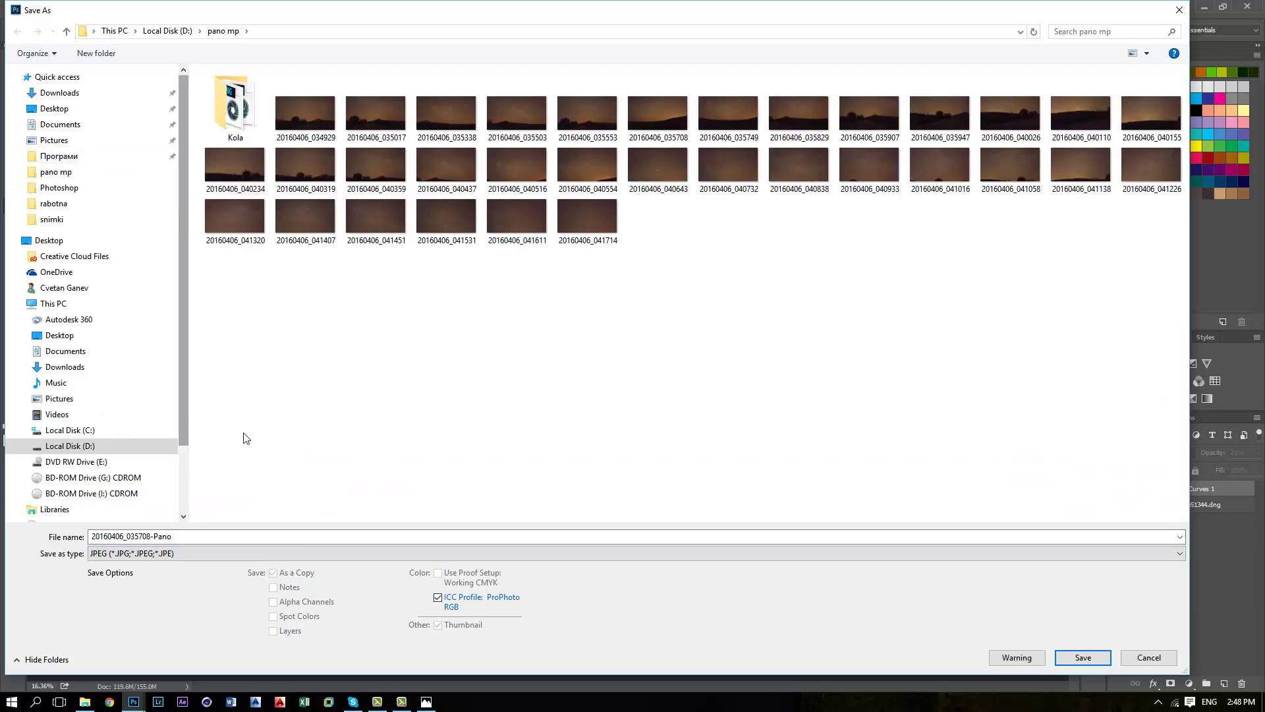
left_click(56, 109)
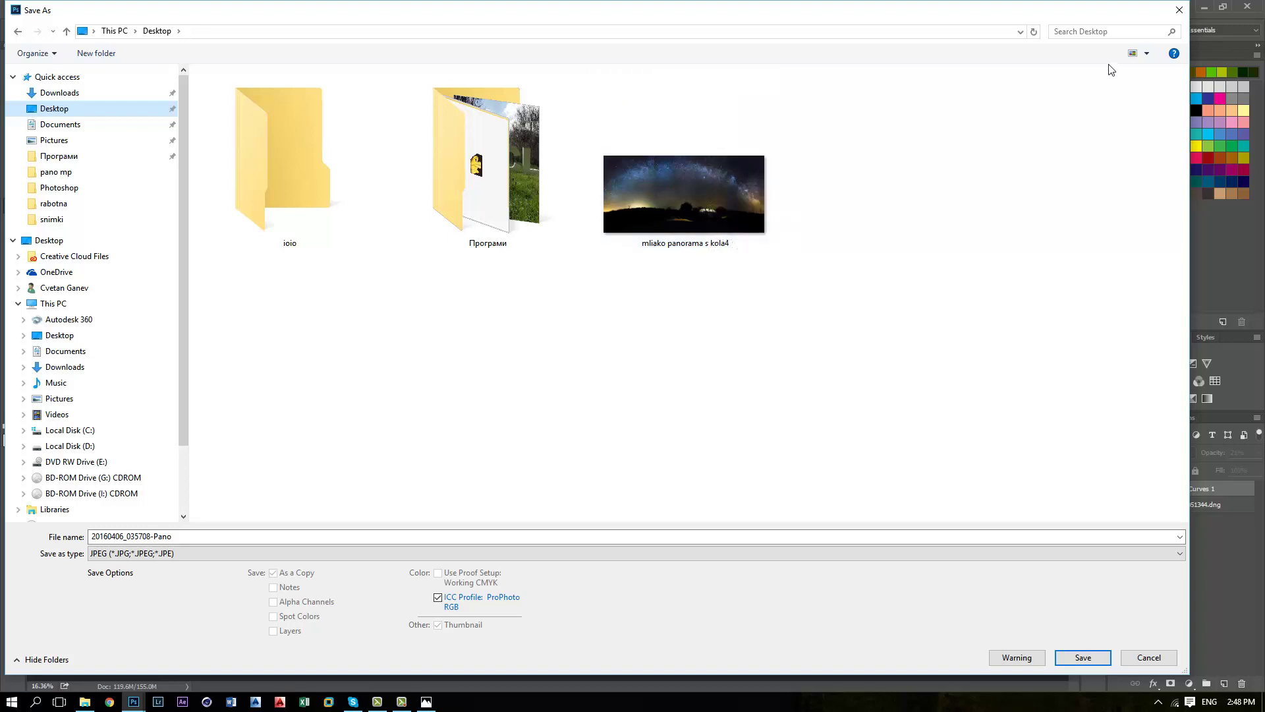
left_click(1179, 9)
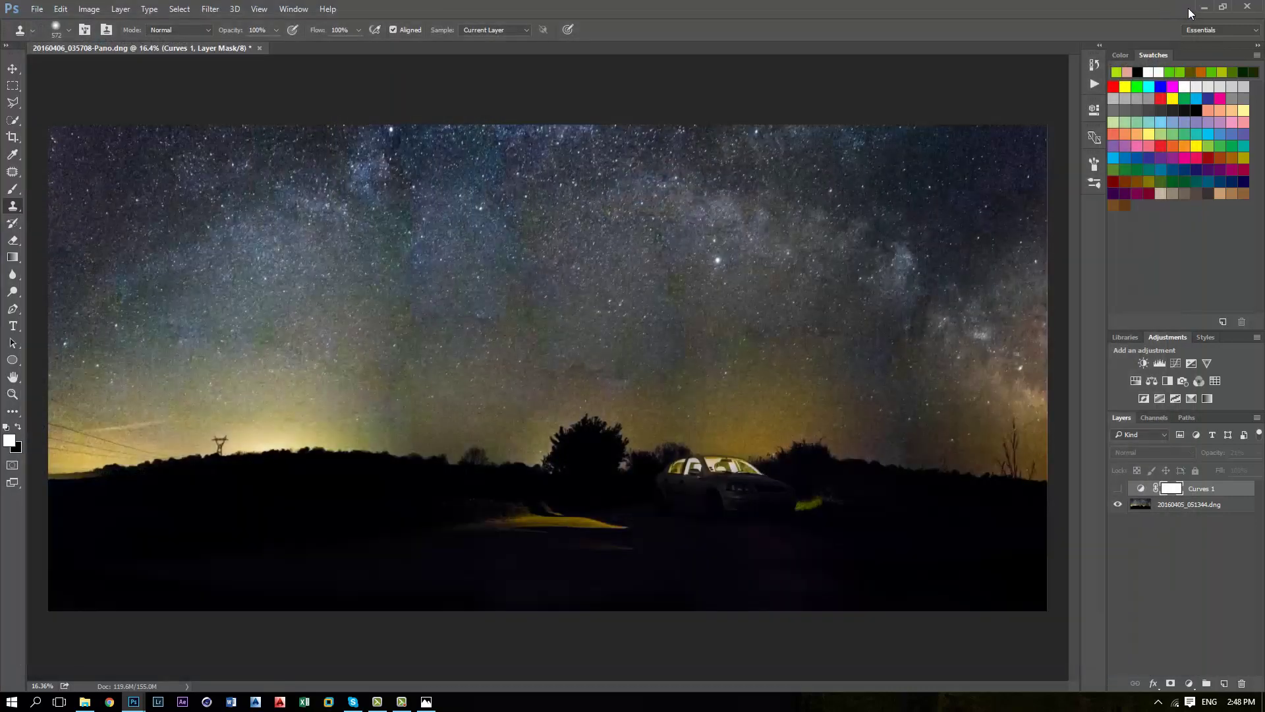
Minimize Photoshop, close the Kola folder window, and open the finished panorama mliako panorama s kola4.jpg in Photos
left_click(1209, 8)
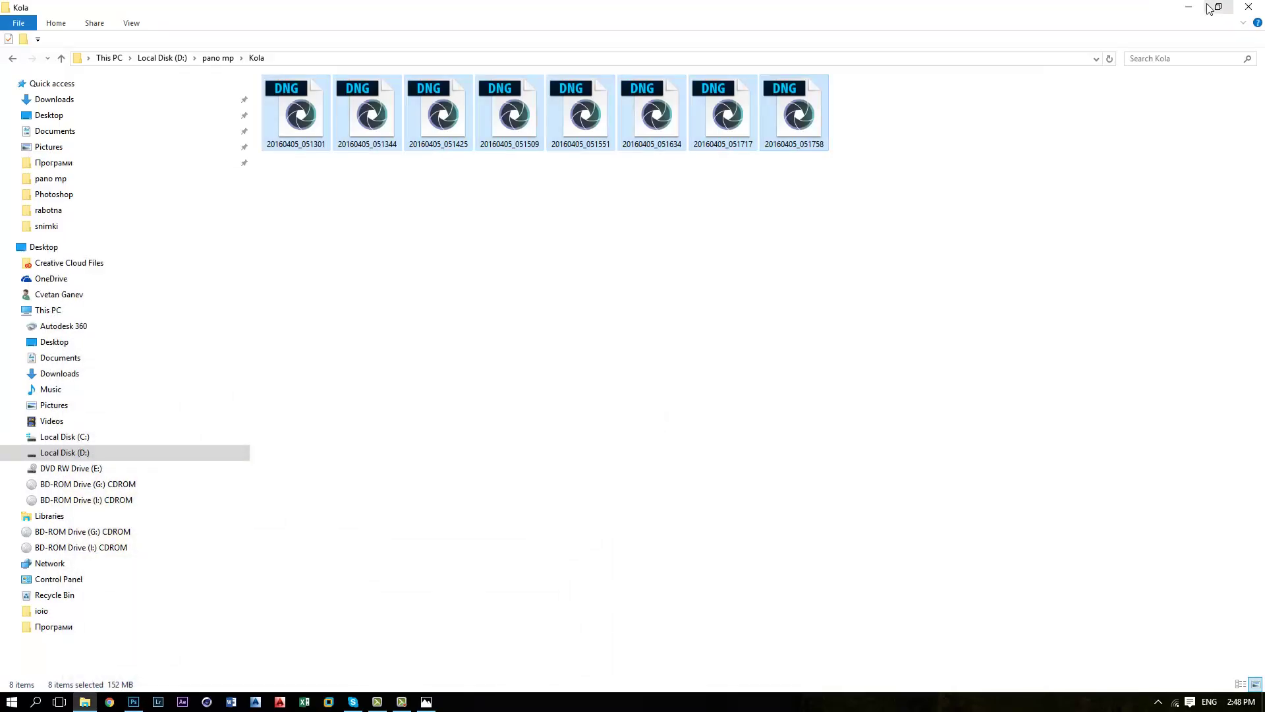
left_click(1252, 8)
double_click(25, 139)
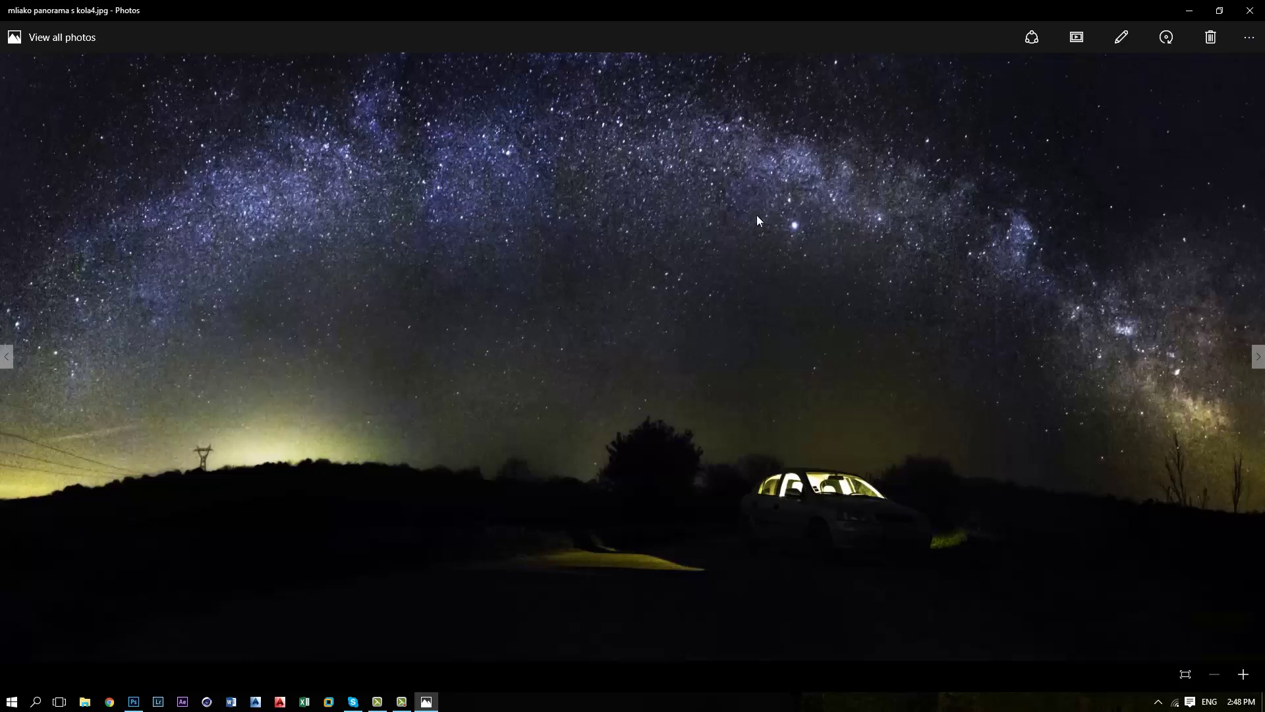
Review the finished panorama's file info for its dimensions, shot settings, ISO and device, and close the info
right_click(703, 244)
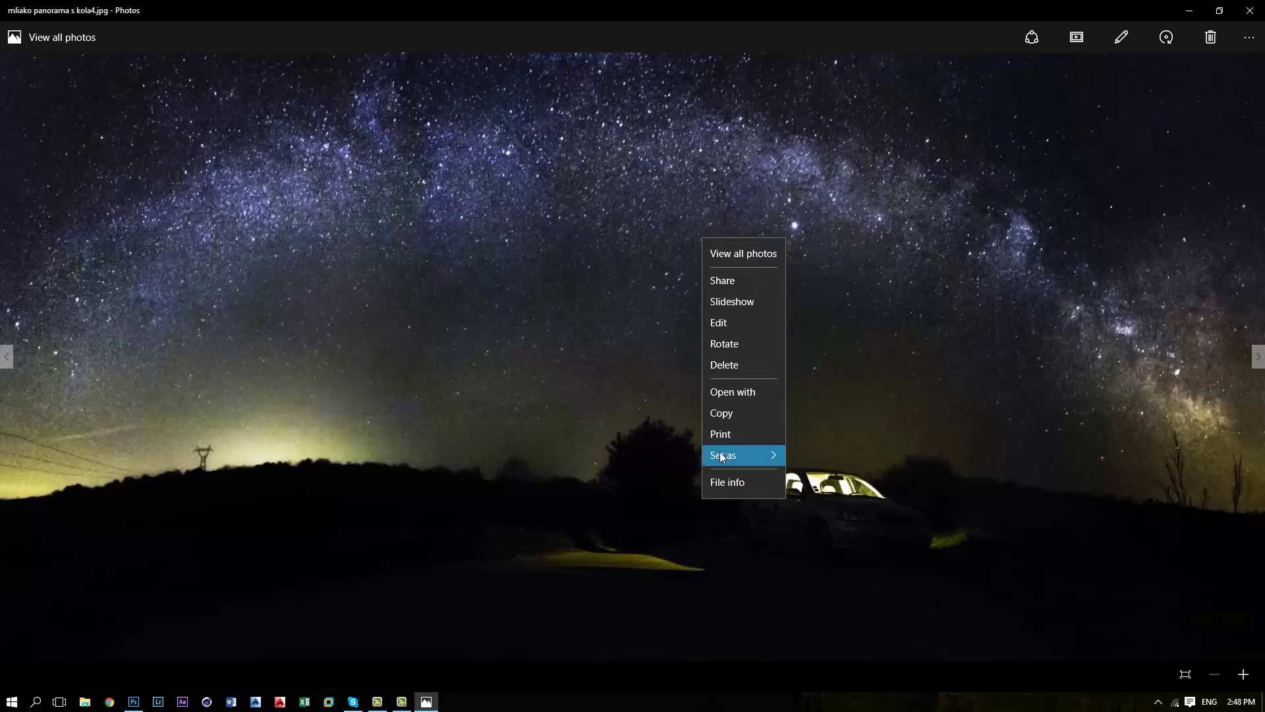
mouse_move(737, 457)
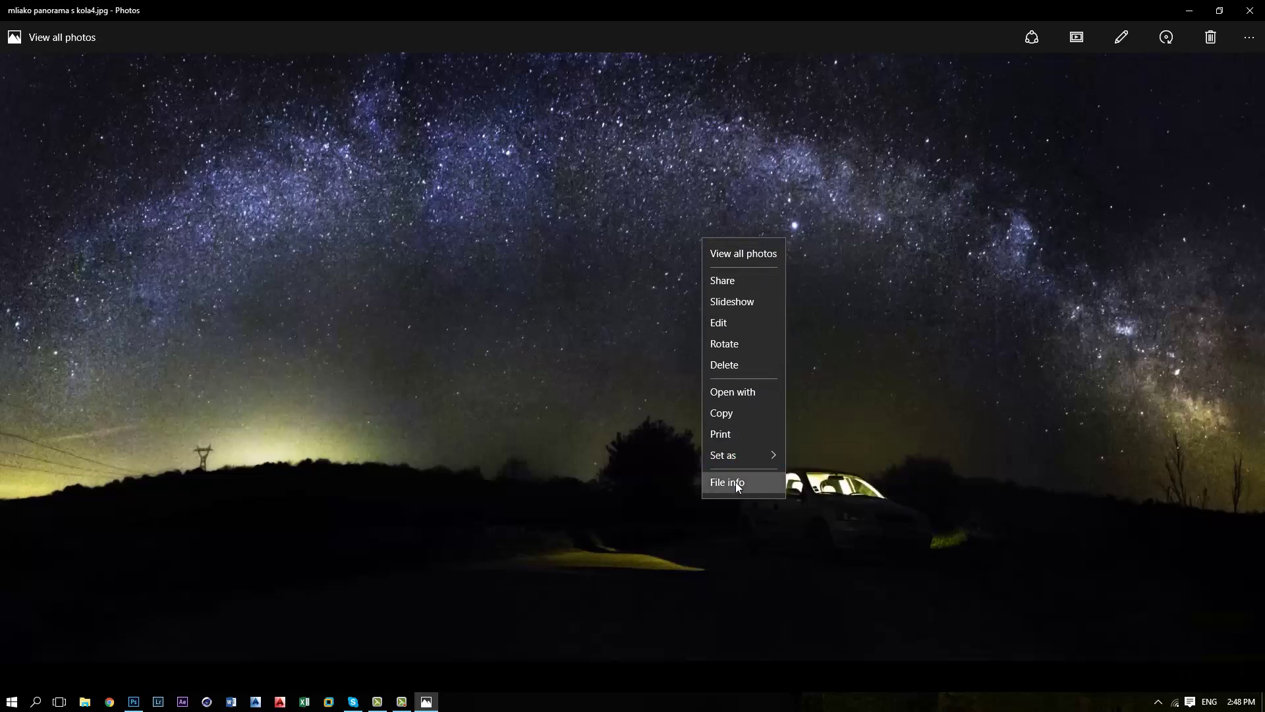
left_click(735, 481)
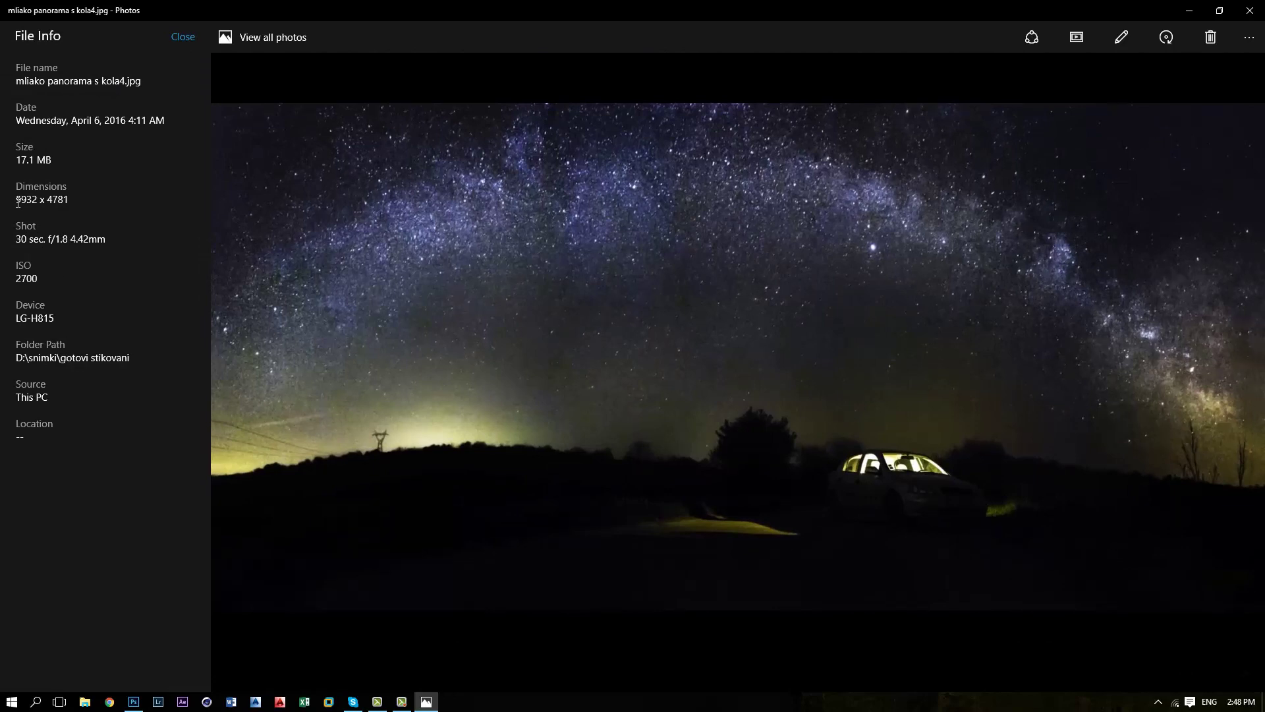
left_click_drag(18, 203, 65, 201)
left_click_drag(20, 241, 119, 235)
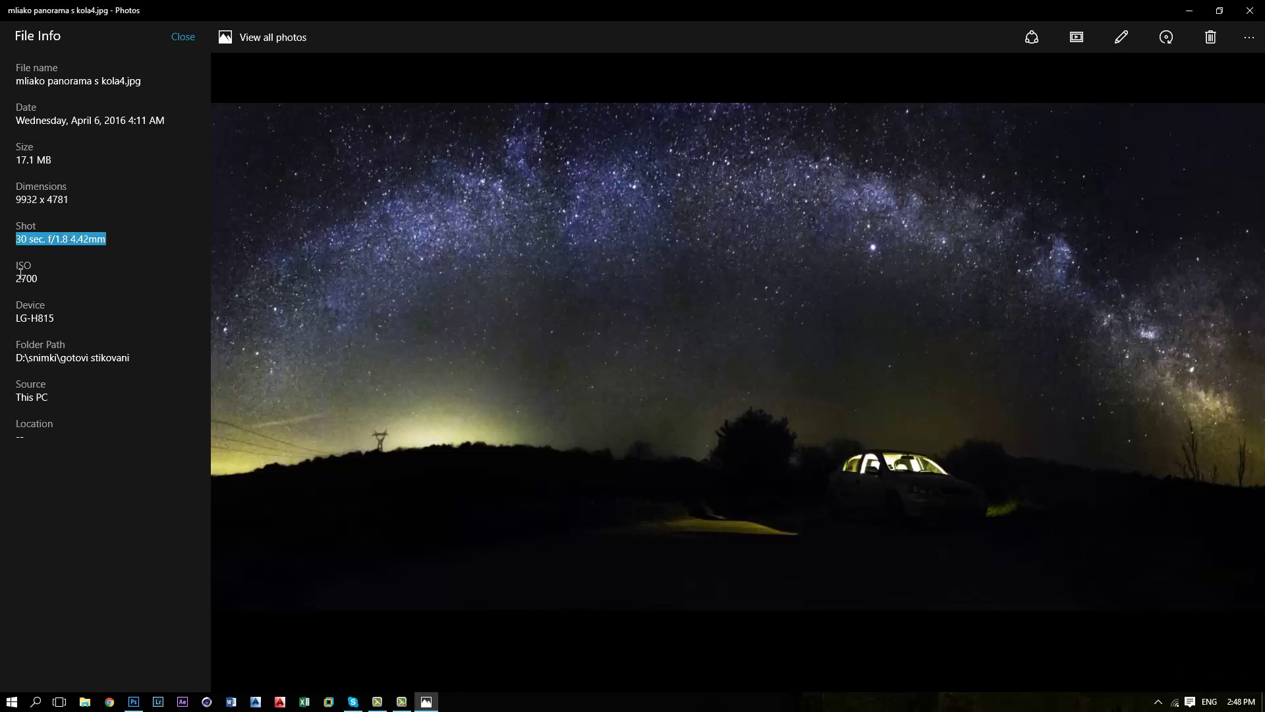
left_click_drag(17, 278, 60, 316)
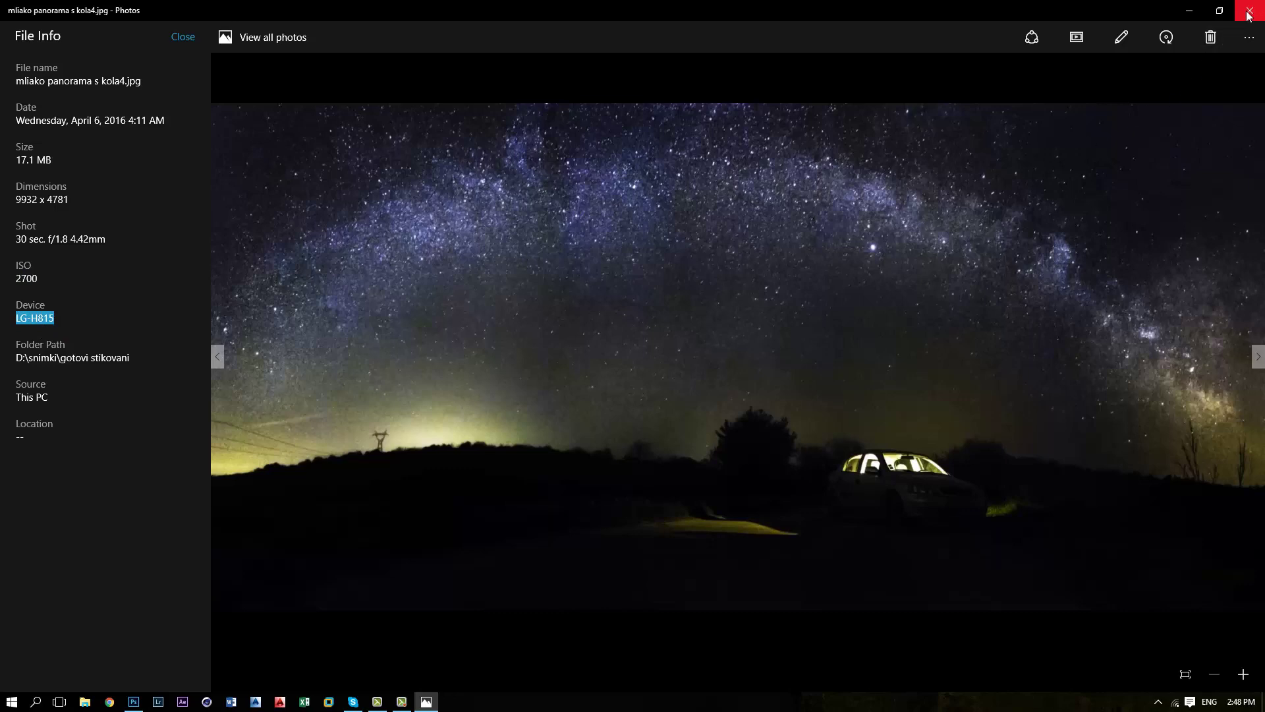
left_click(181, 37)
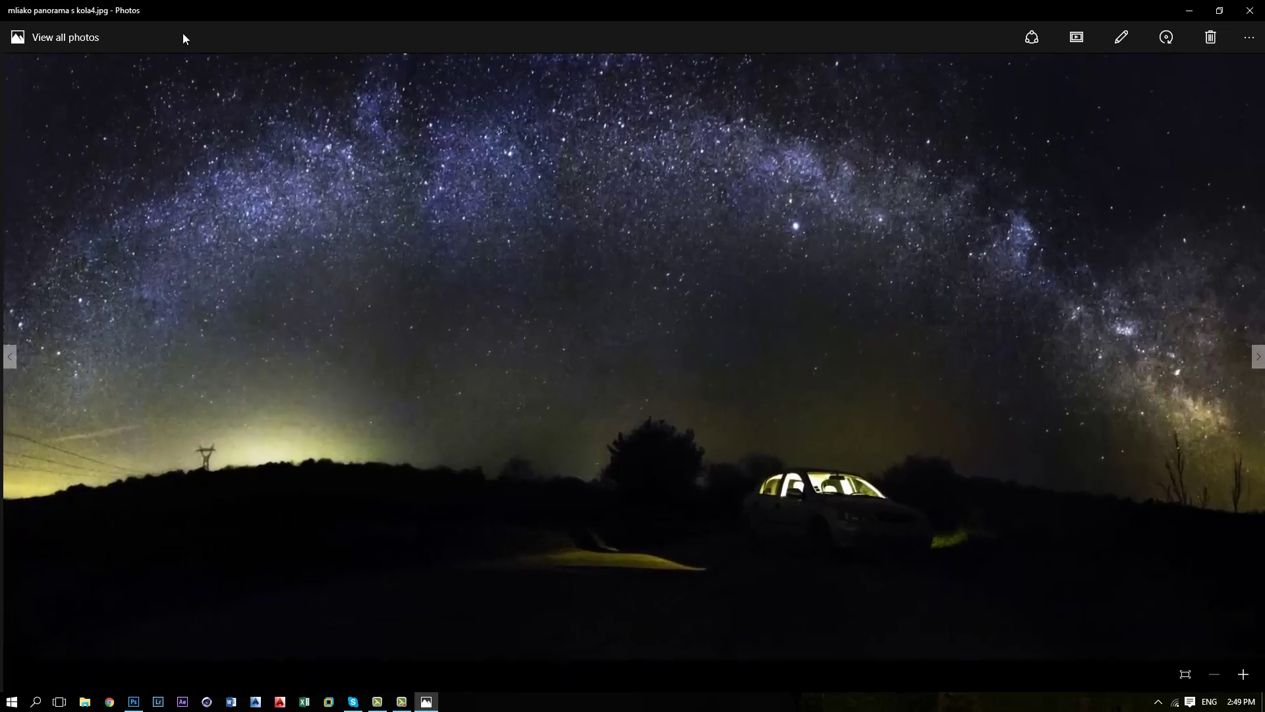
Examine the Milky Way's stars and bright clusters in the finished panorama at actual size, and return to the full view
left_click(1185, 673)
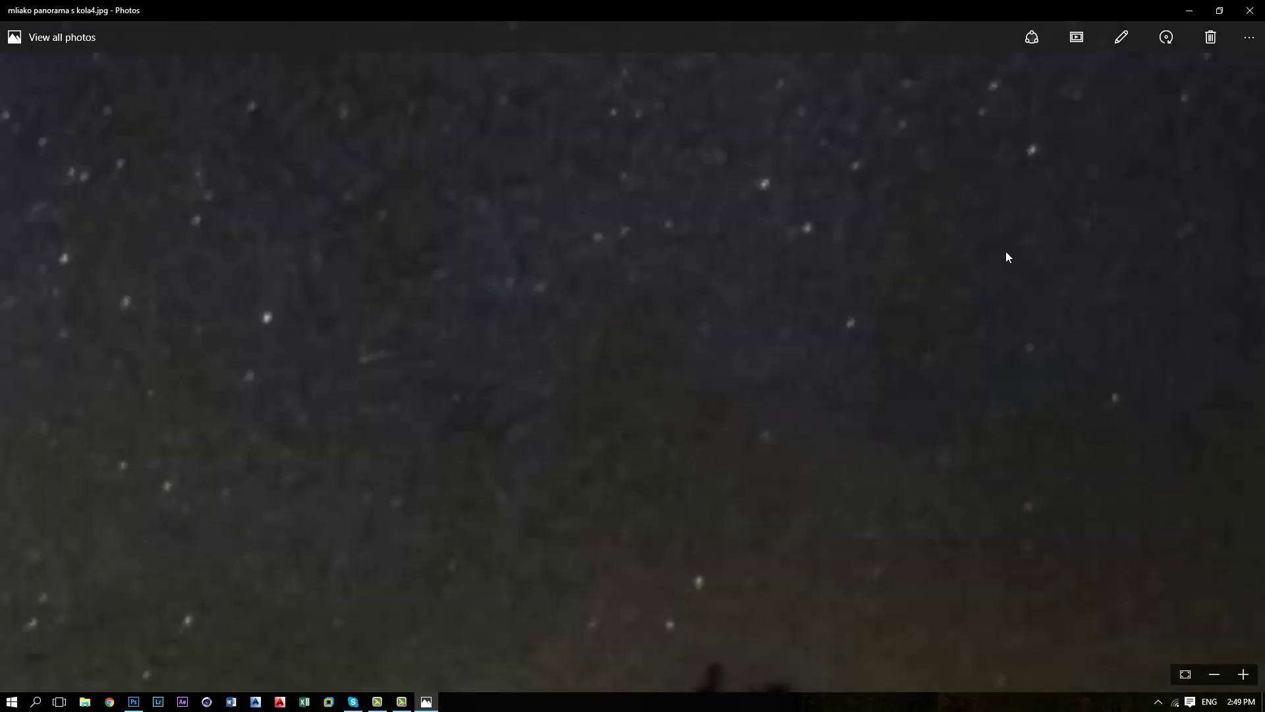
left_click_drag(1006, 257, 282, 590)
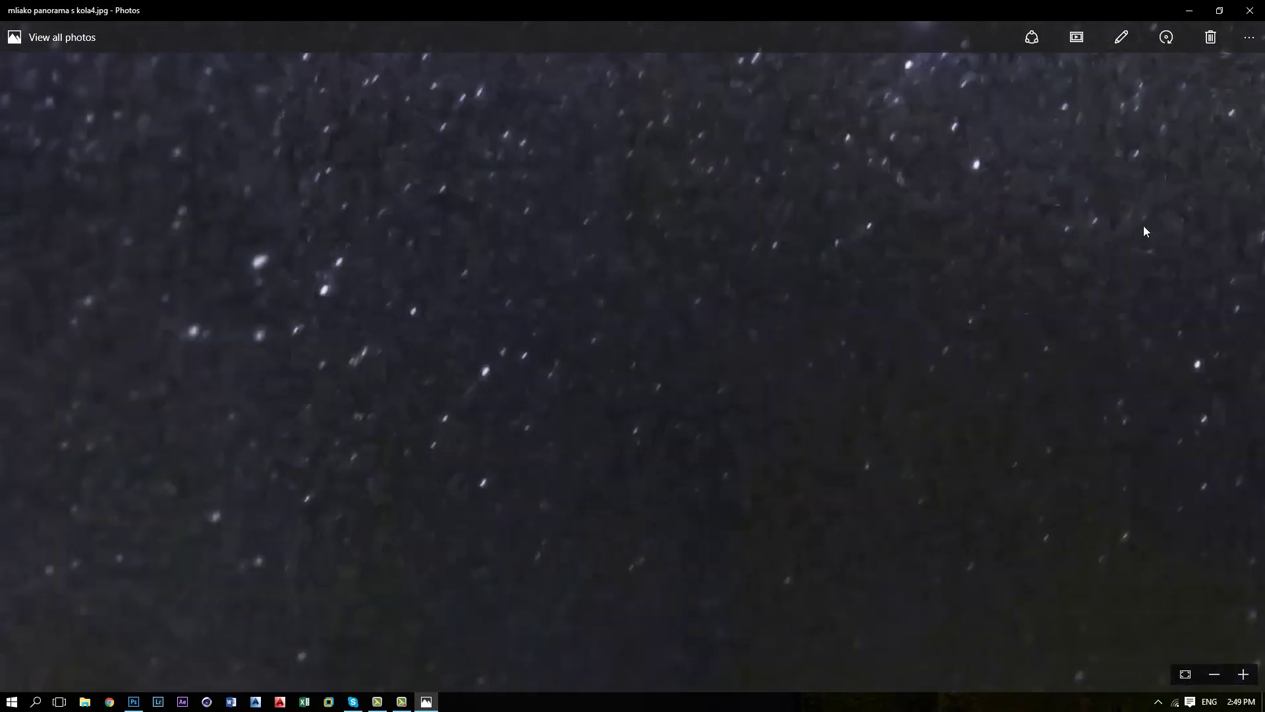
left_click_drag(1145, 232, 563, 538)
left_click_drag(610, 501, 428, 368)
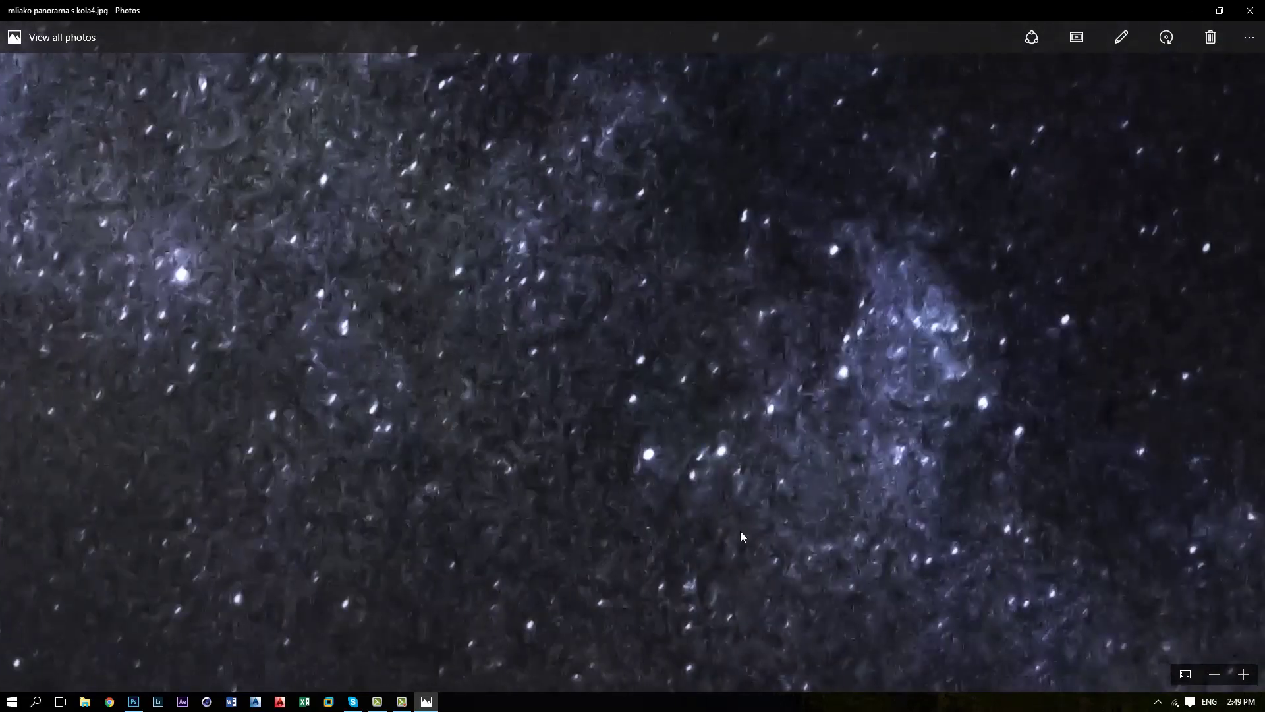
left_click_drag(741, 531, 506, 271)
left_click_drag(829, 491, 417, 192)
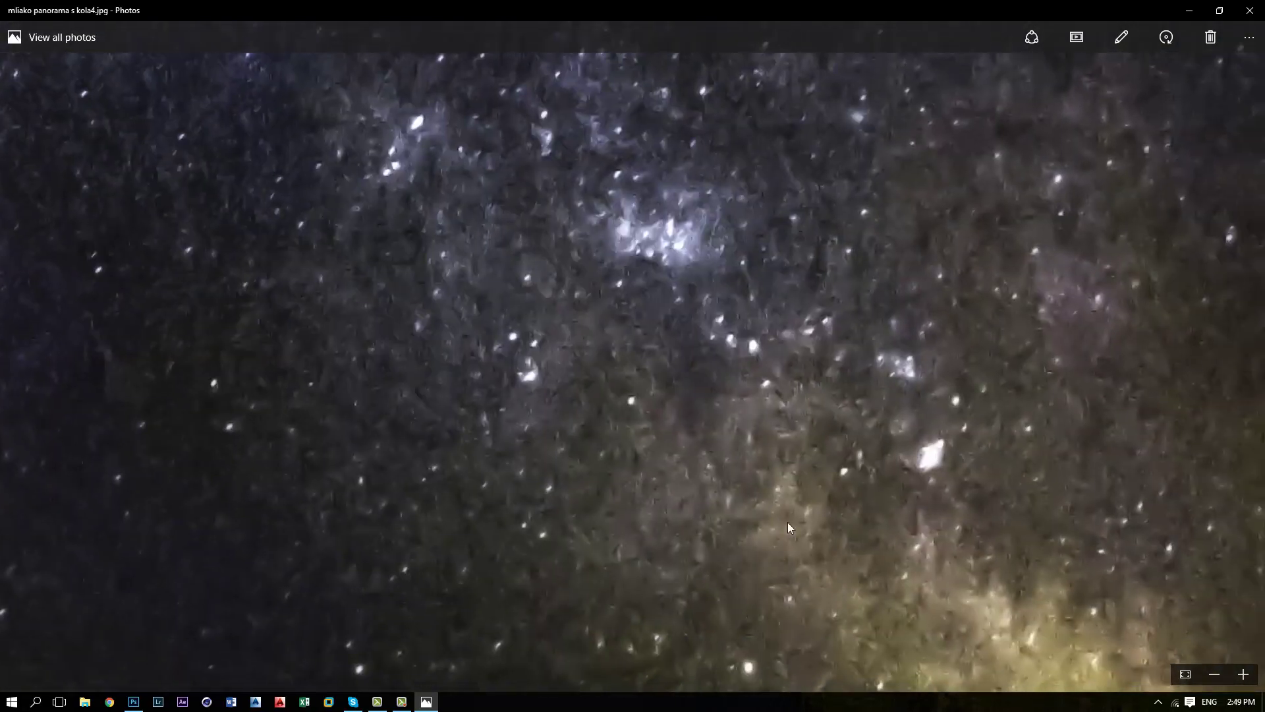
left_click_drag(910, 559, 362, 153)
left_click_drag(235, 286, 968, 573)
left_click(1186, 674)
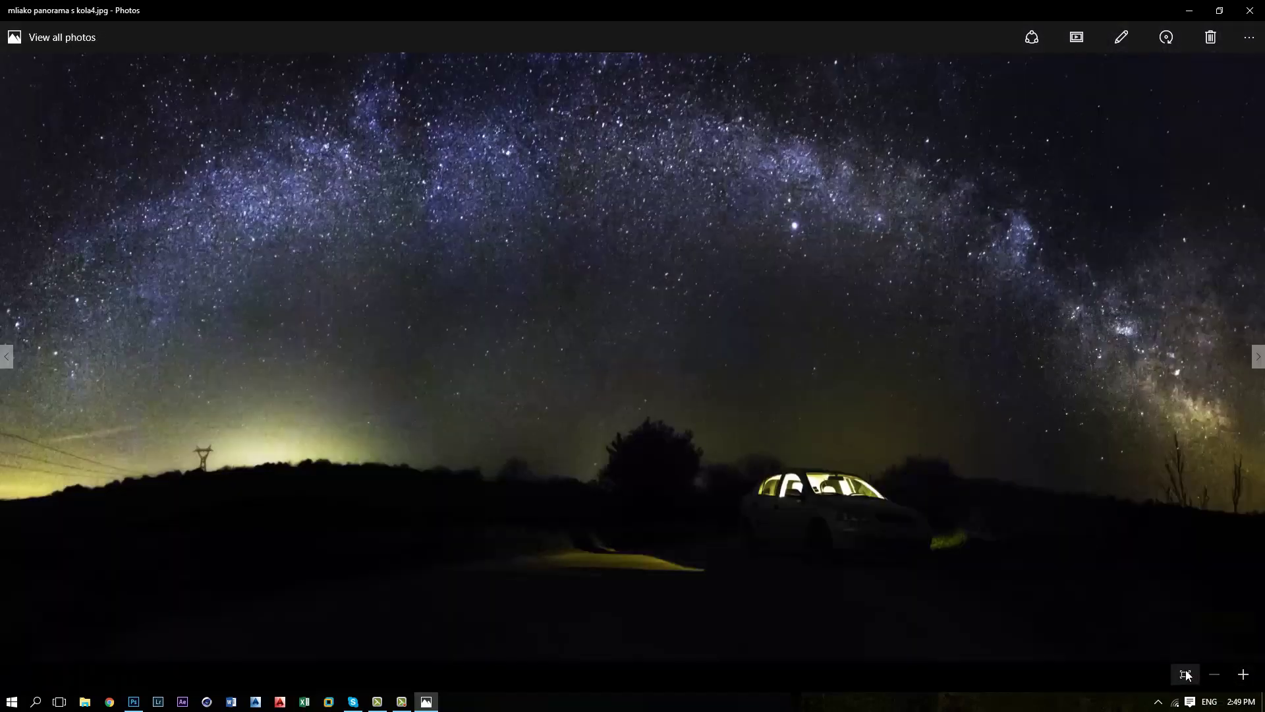